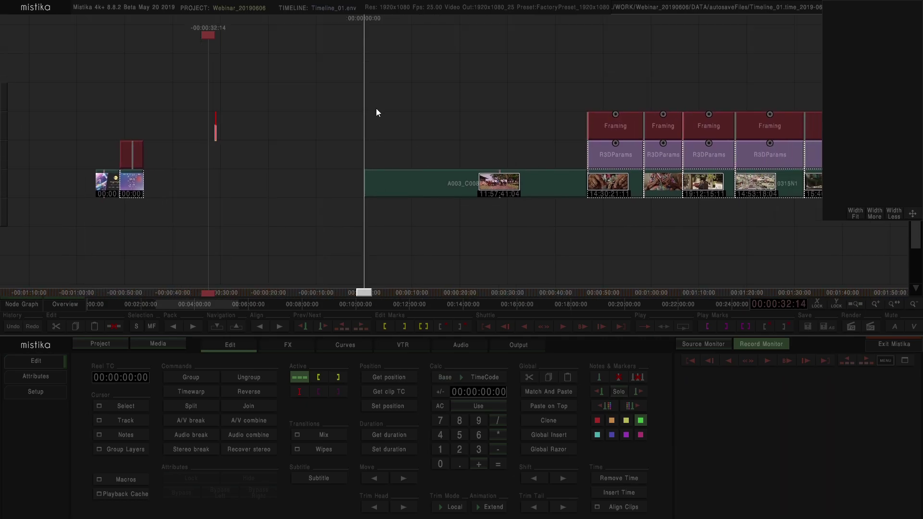
- Review the R3D metadata, including gamma curve and color space, in the comments of clip A003_C008_0314GX at the timeline's zero point
scroll(412, 91, "down", 4)
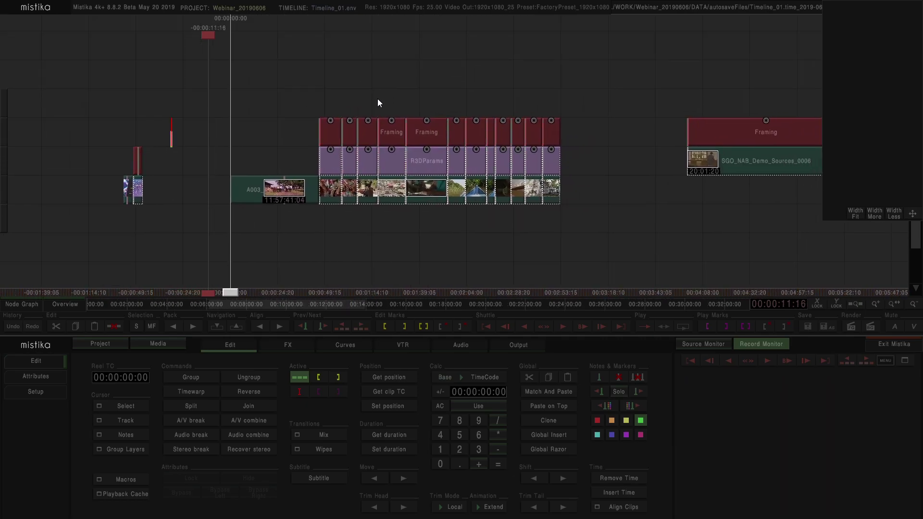
scroll(416, 87, "down", 1)
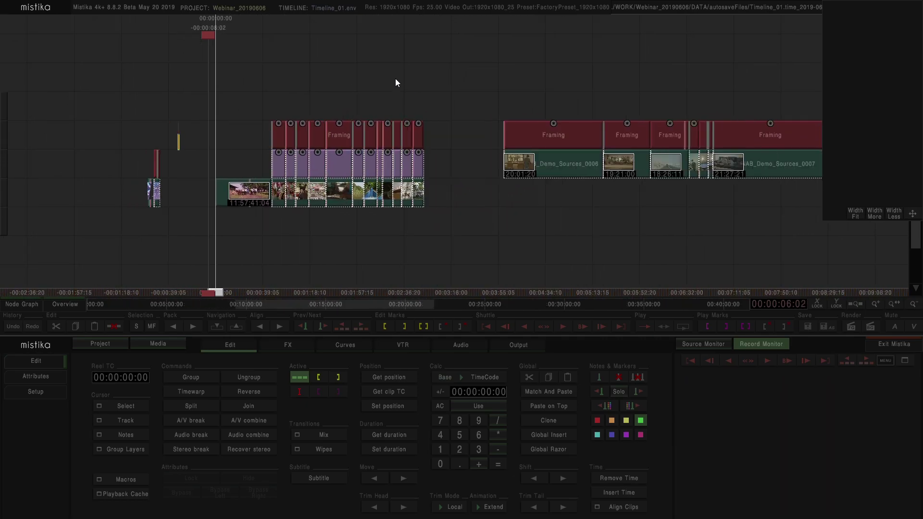
scroll(402, 80, "down", 1)
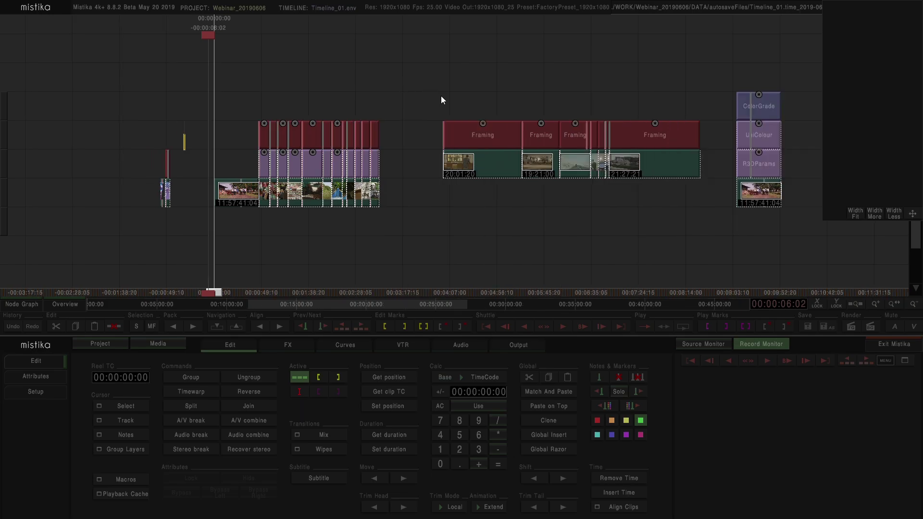
scroll(439, 95, "up", 1)
scroll(478, 151, "down", 1)
scroll(268, 233, "up", 3)
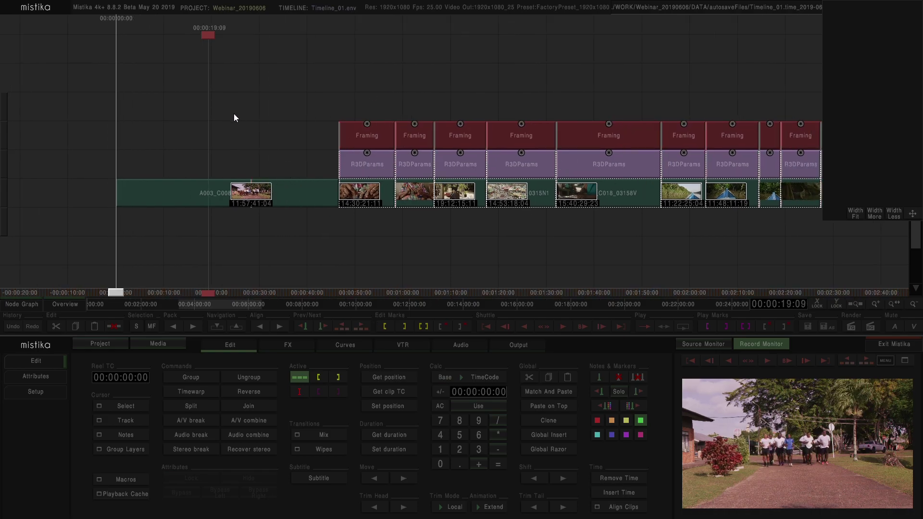
left_click(207, 154)
left_click(197, 196)
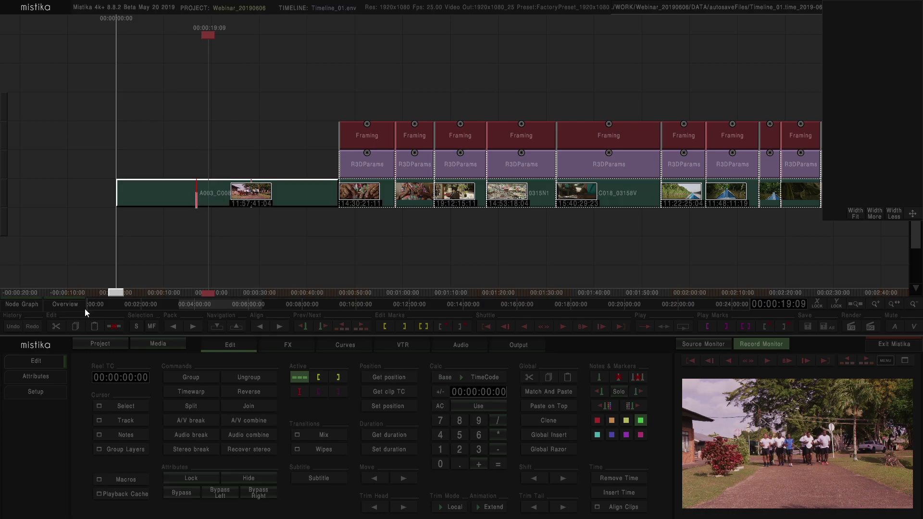
left_click(43, 381)
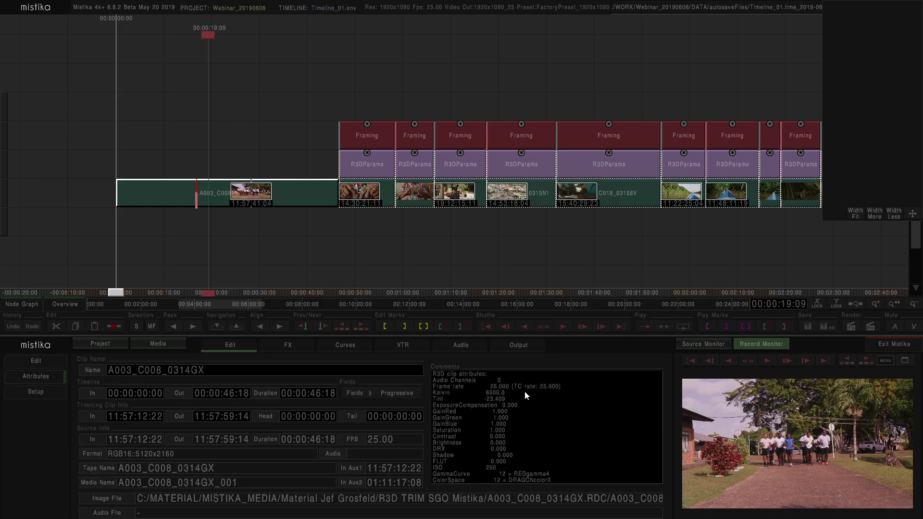
left_click_drag(438, 380, 483, 488)
left_click_drag(531, 470, 416, 335)
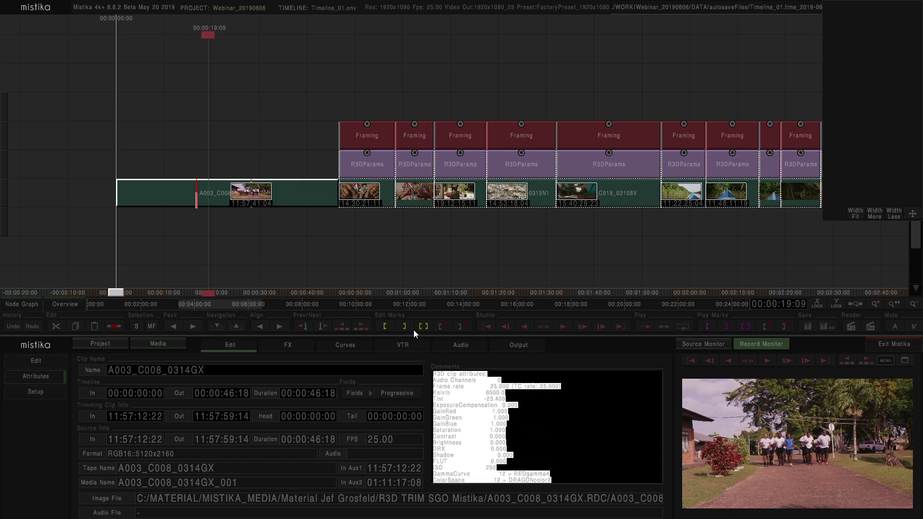
- Add an R3DParams effect on top of clip A003_C008_0314GX
left_click(266, 154)
left_click(244, 193)
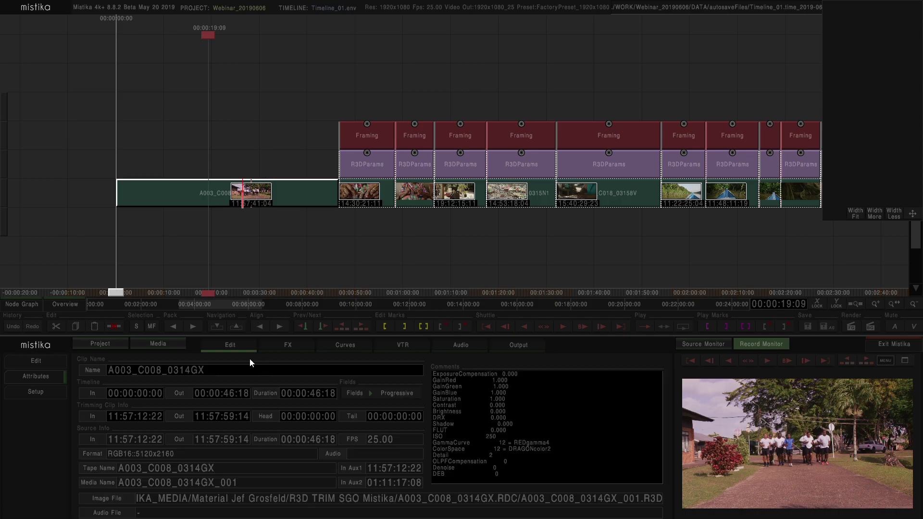
left_click(283, 350)
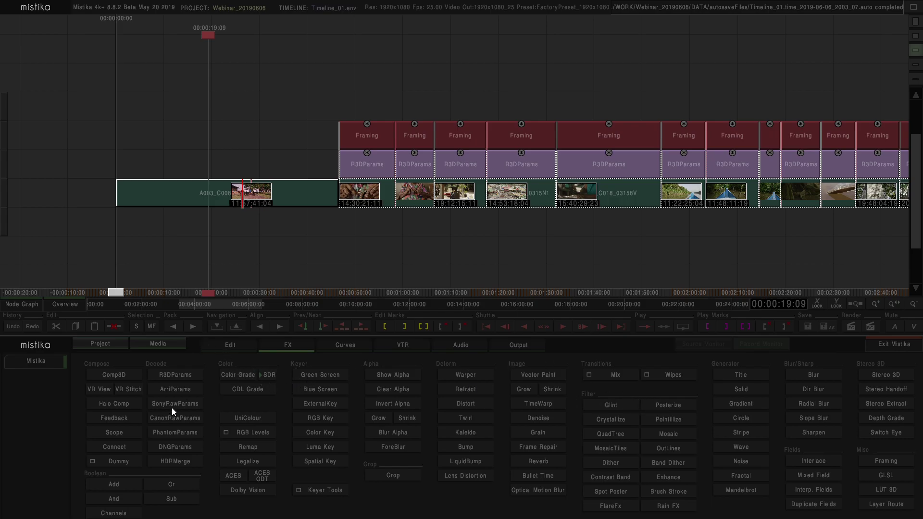
left_click(174, 374)
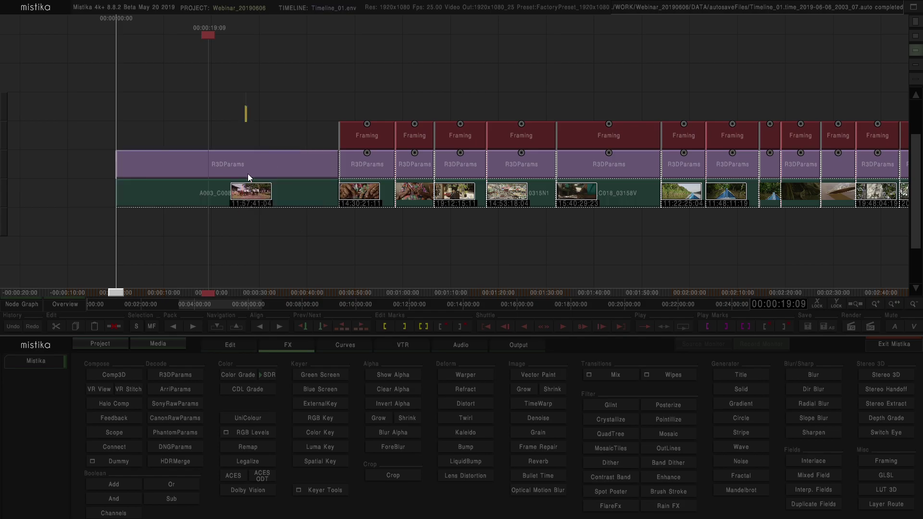
- Set the R3DParams effect's GammaCurve to Log3G10 and its ColorSpace to REDWideGamut, and return to the timeline
double_click(229, 167)
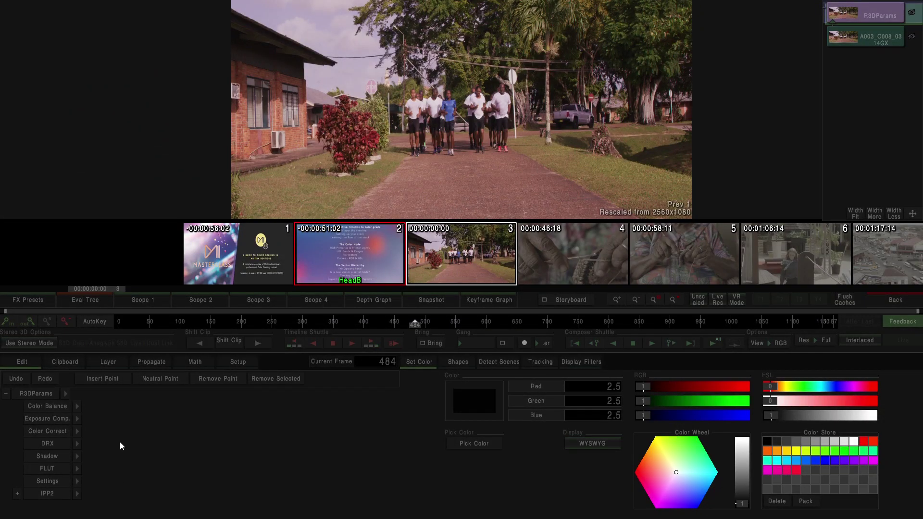
left_click(77, 481)
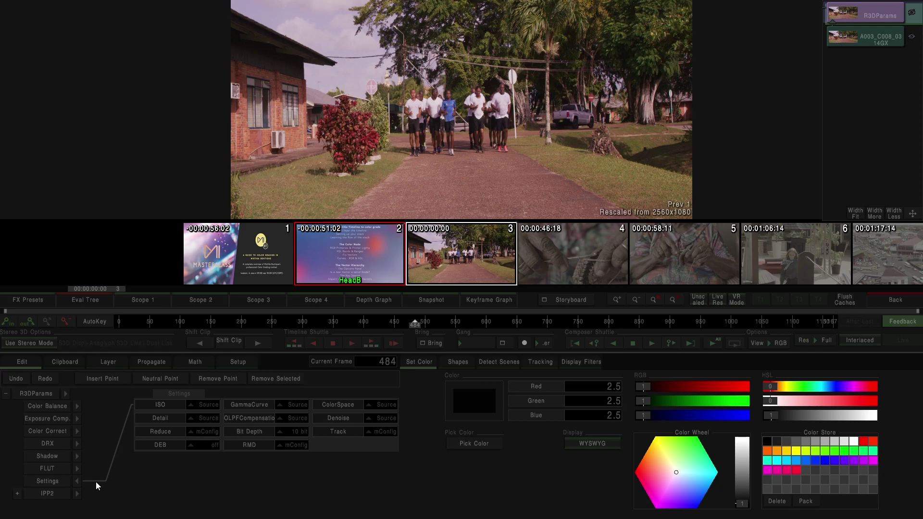
left_click(296, 406)
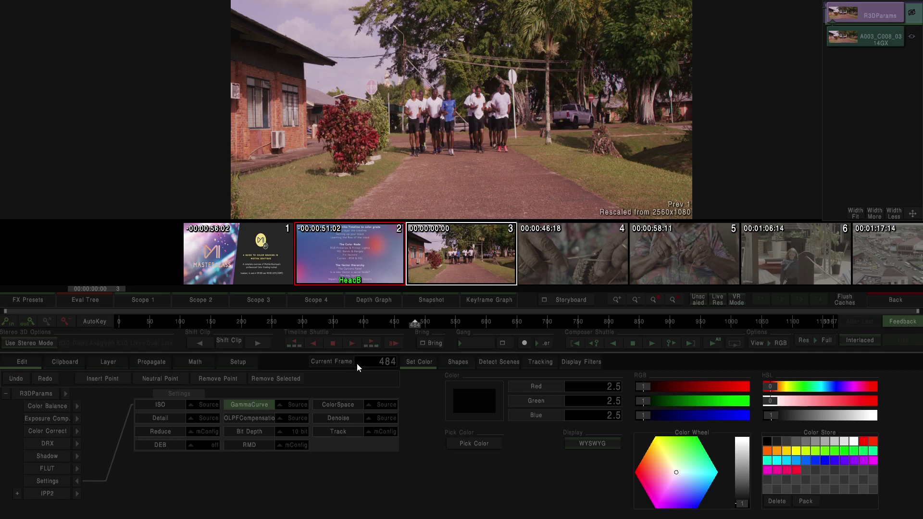
left_click(291, 406)
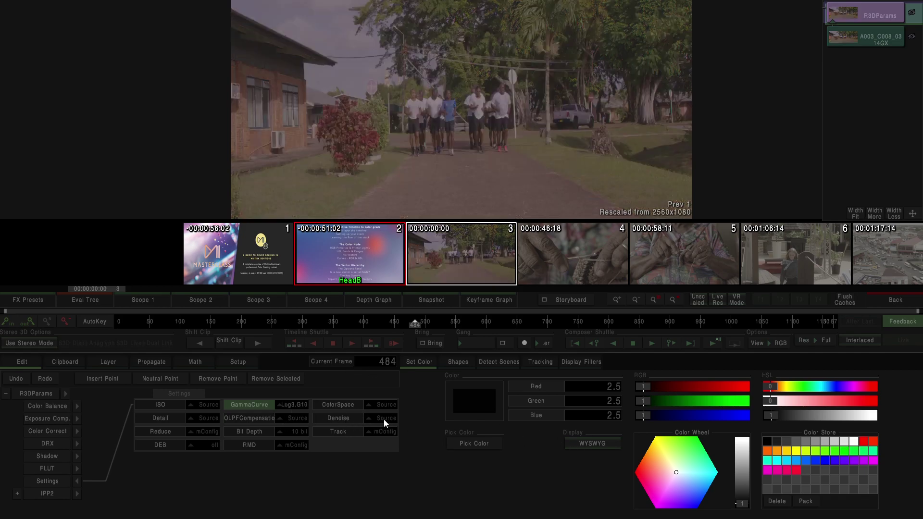
left_click(386, 406)
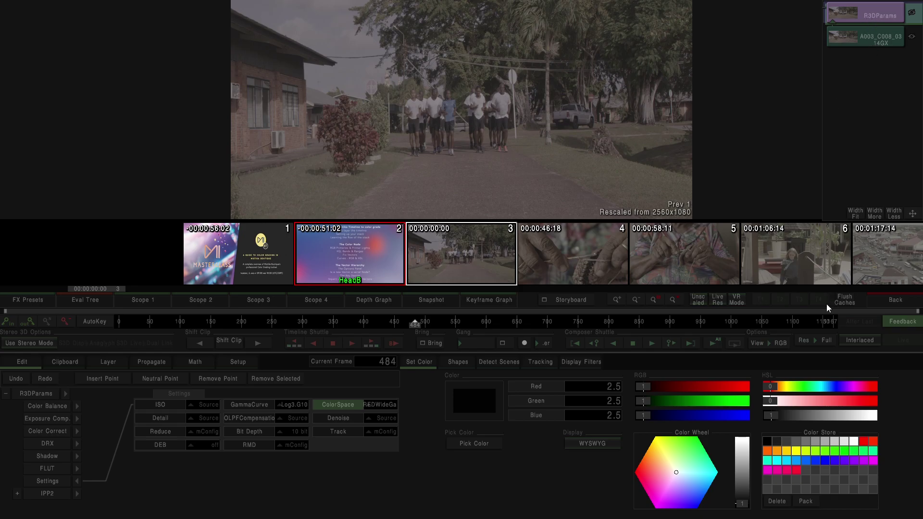
left_click(884, 300)
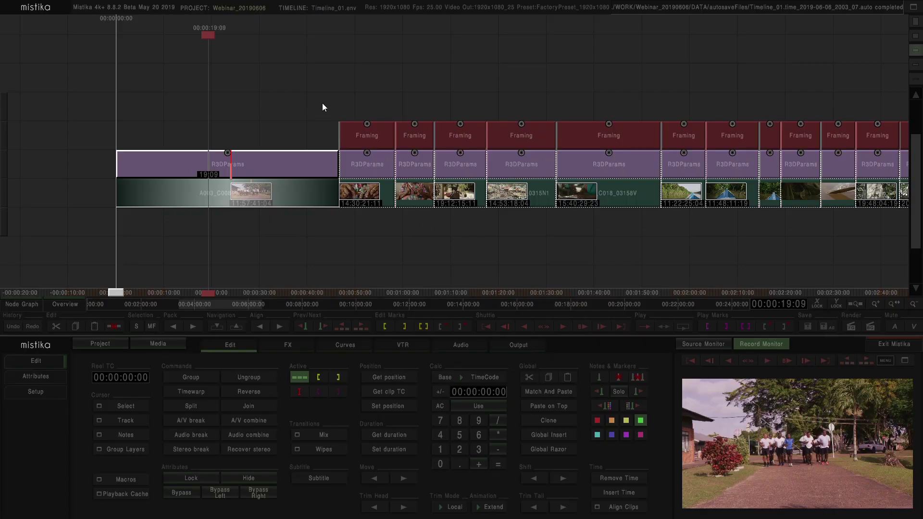
- Add a Framing effect on top of the first clip's R3DParams effect
left_click(231, 166)
left_click(237, 150)
left_click(235, 164)
left_click(235, 137)
left_click(239, 168)
left_click(288, 345)
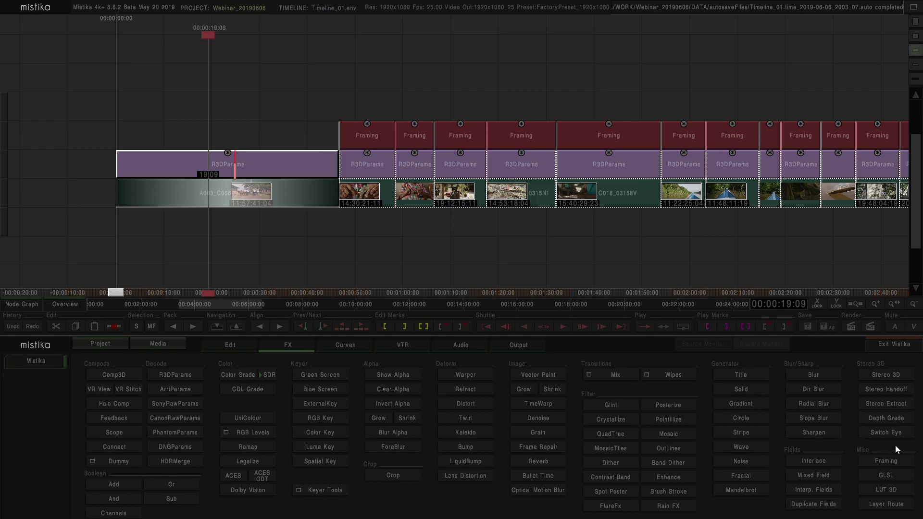
left_click(884, 464)
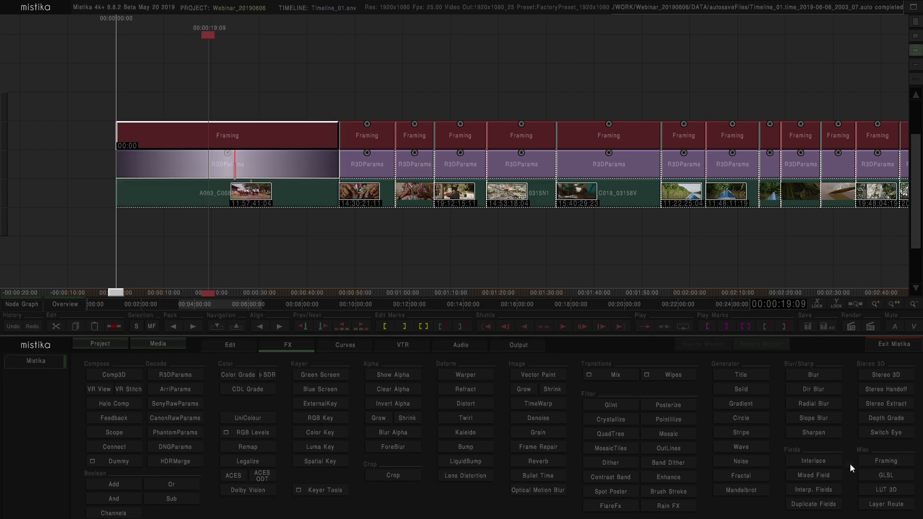
- Set the Result Size of the first clip's Framing effect to Project
left_click(234, 141)
double_click(234, 140)
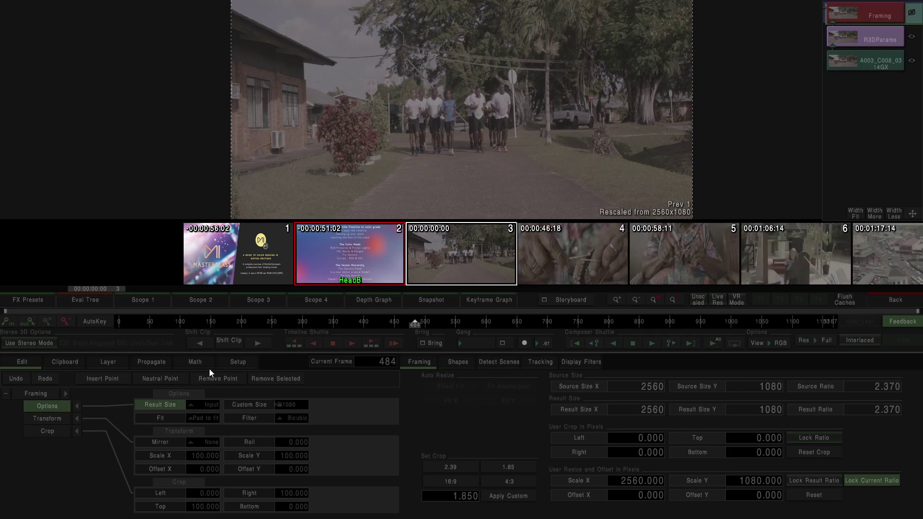
left_click(203, 404)
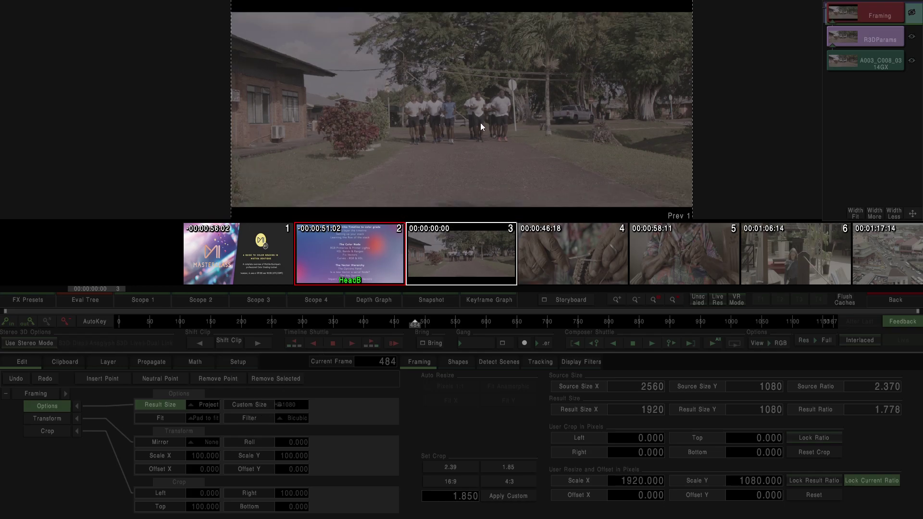
scroll(424, 97, "down", 2)
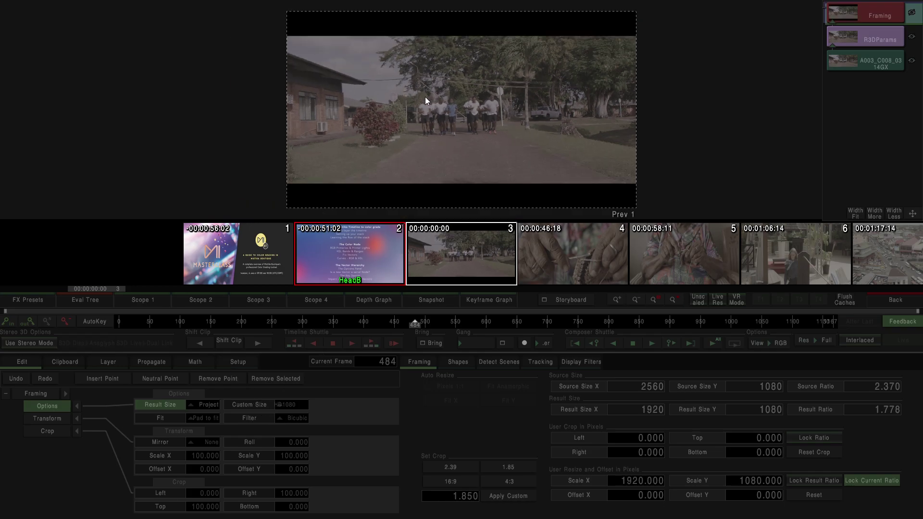
scroll(421, 103, "up", 1)
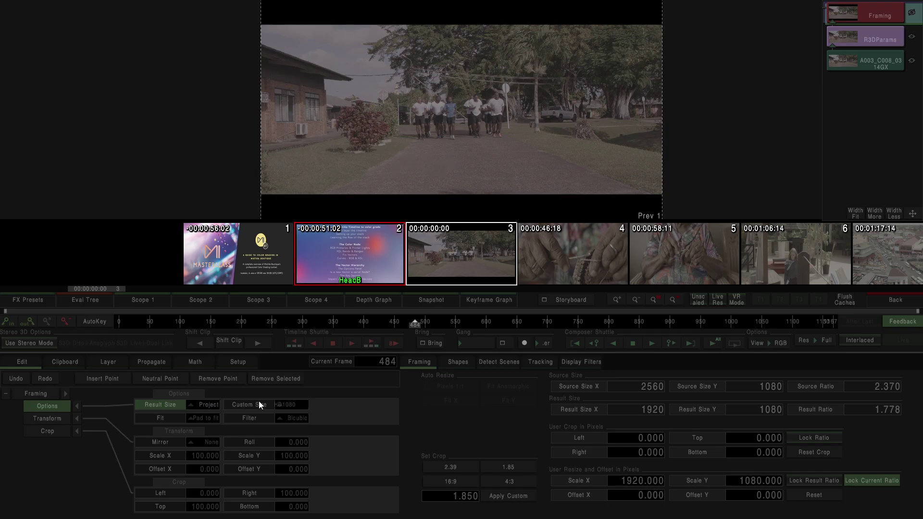
- Set the Framing effect's Fit option to Crop to fit and return to the timeline
left_click(209, 420)
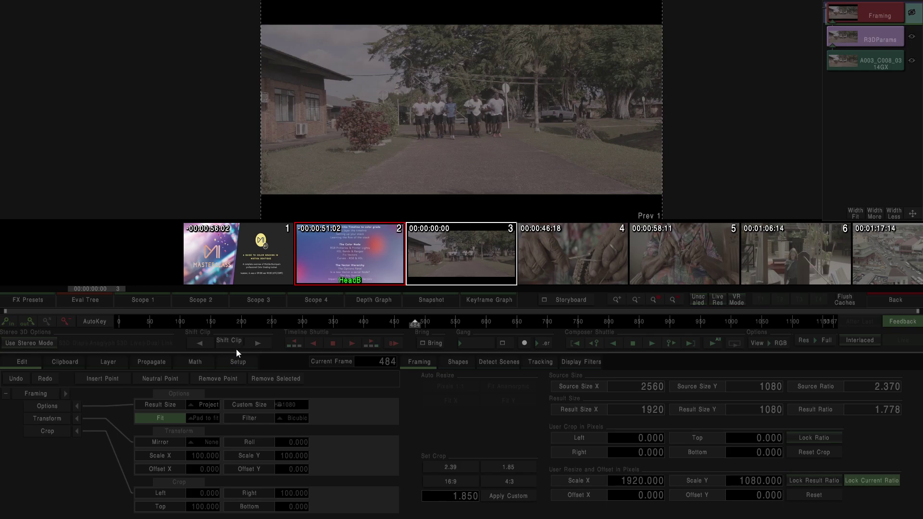
left_click(204, 418)
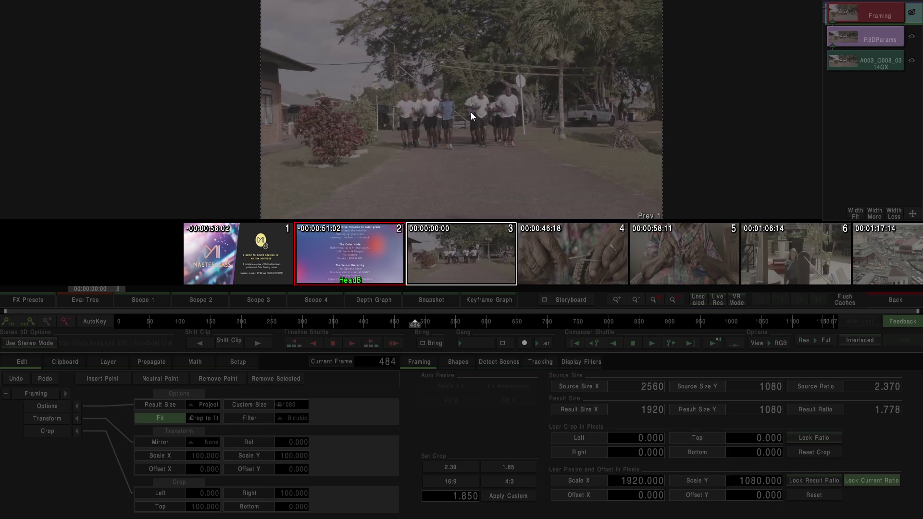
scroll(440, 97, "down", 1)
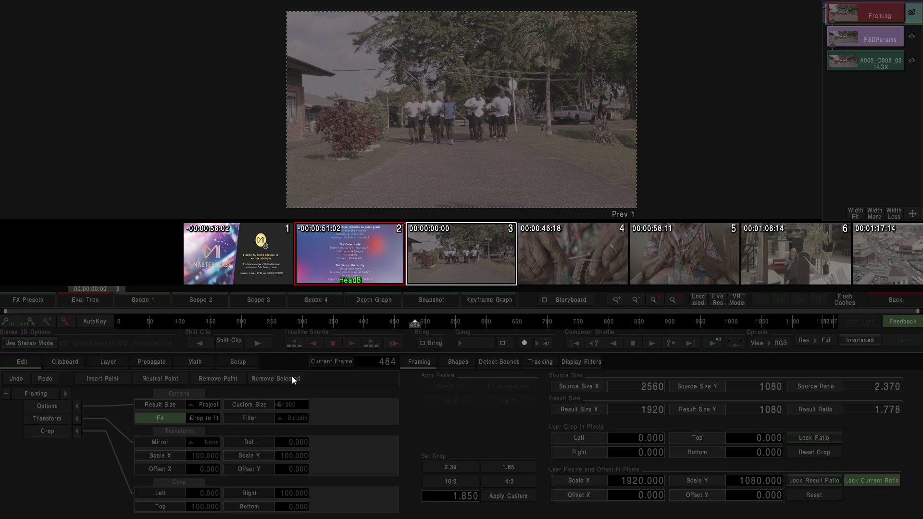
left_click(880, 300)
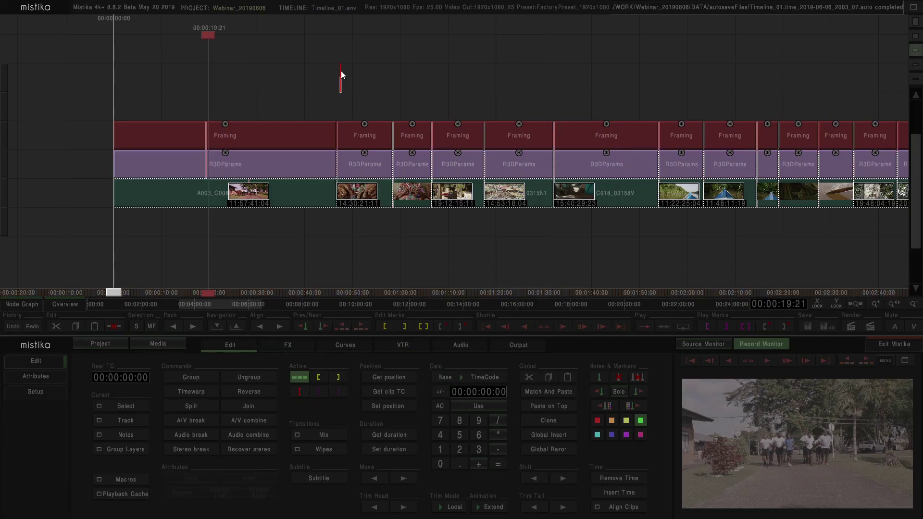
- Examine the arrangement of the clip groups and their Framing and R3DParams effects along the timeline
scroll(428, 61, "down", 2)
scroll(370, 71, "down", 4)
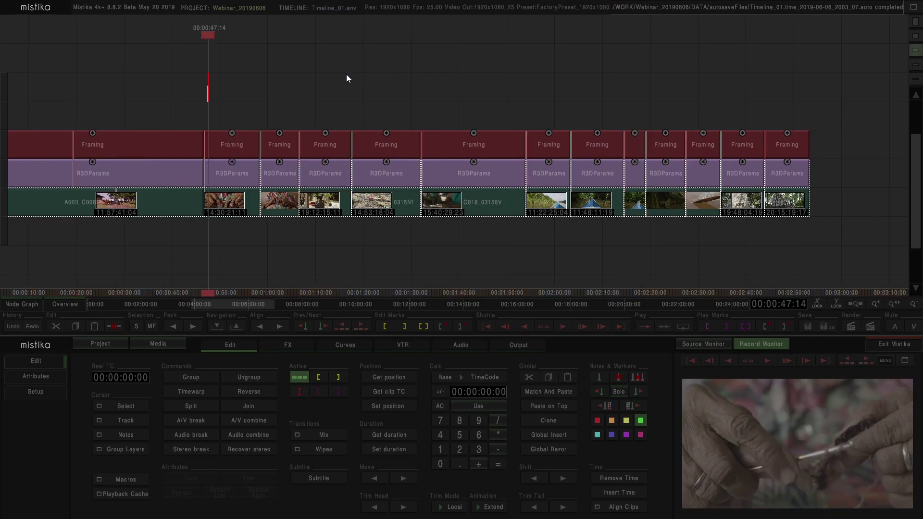
scroll(354, 71, "down", 4)
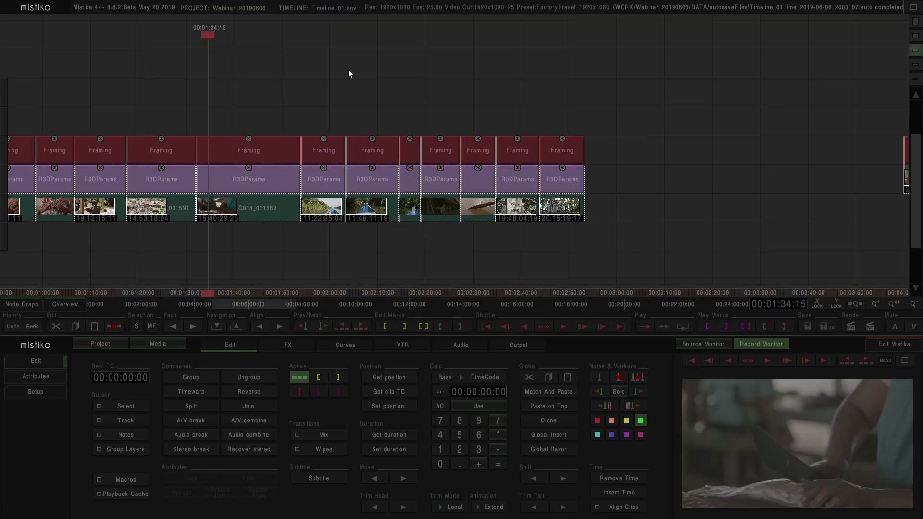
scroll(272, 78, "up", 7)
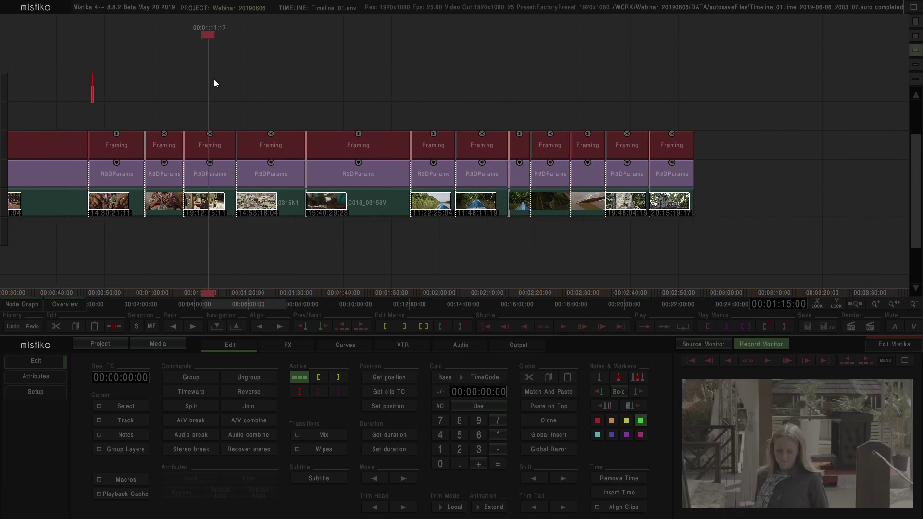
scroll(284, 98, "up", 3)
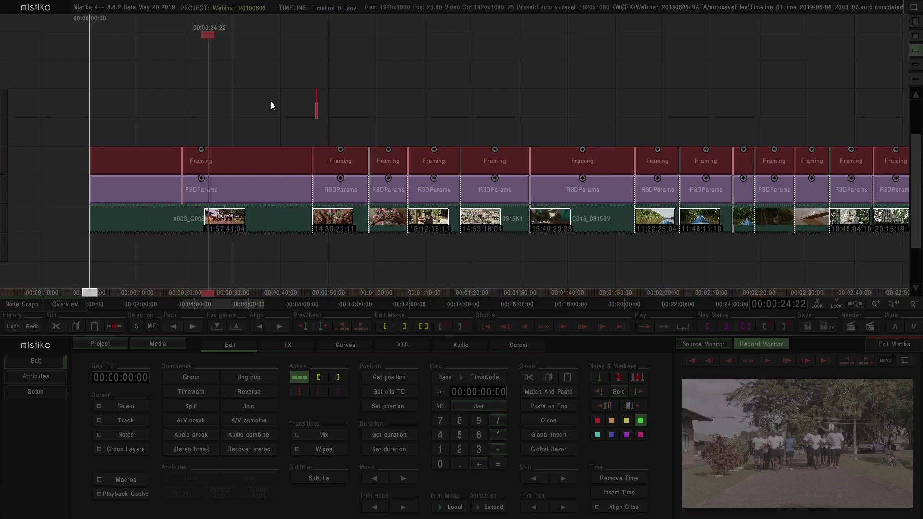
scroll(289, 120, "down", 5)
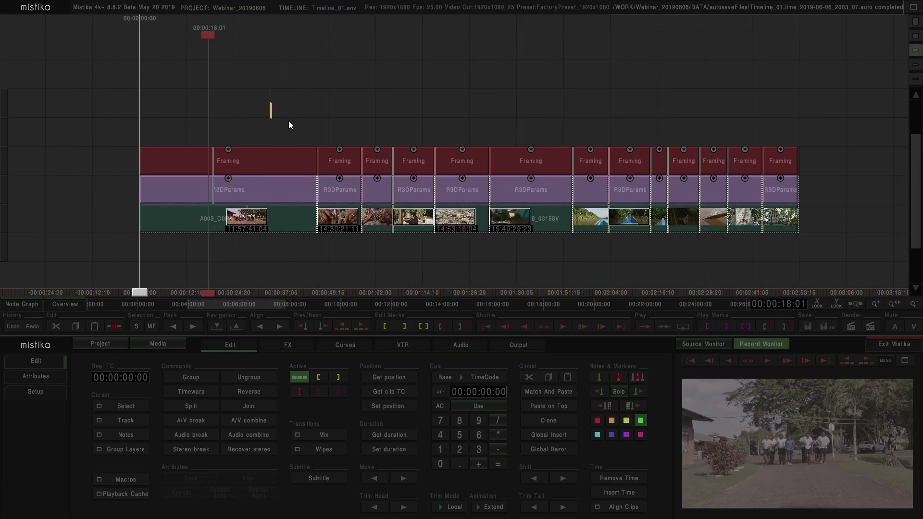
scroll(535, 127, "down", 2)
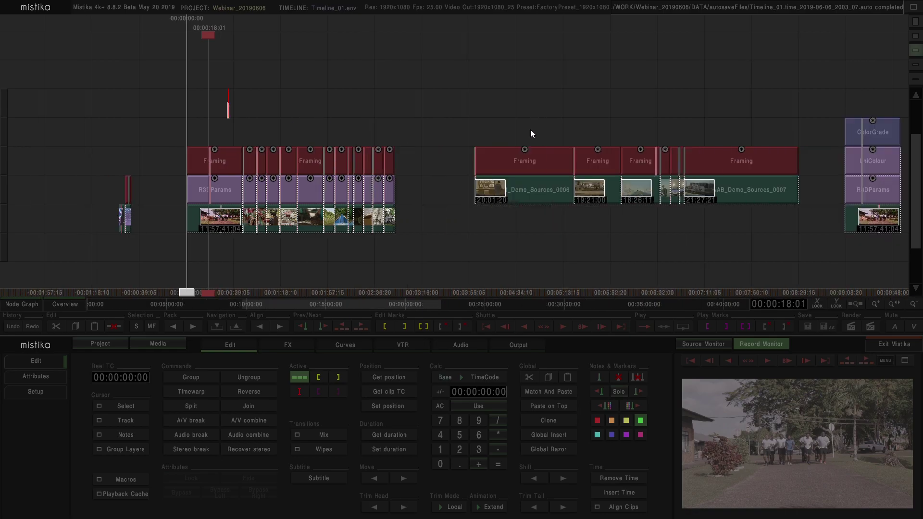
scroll(527, 120, "up", 1)
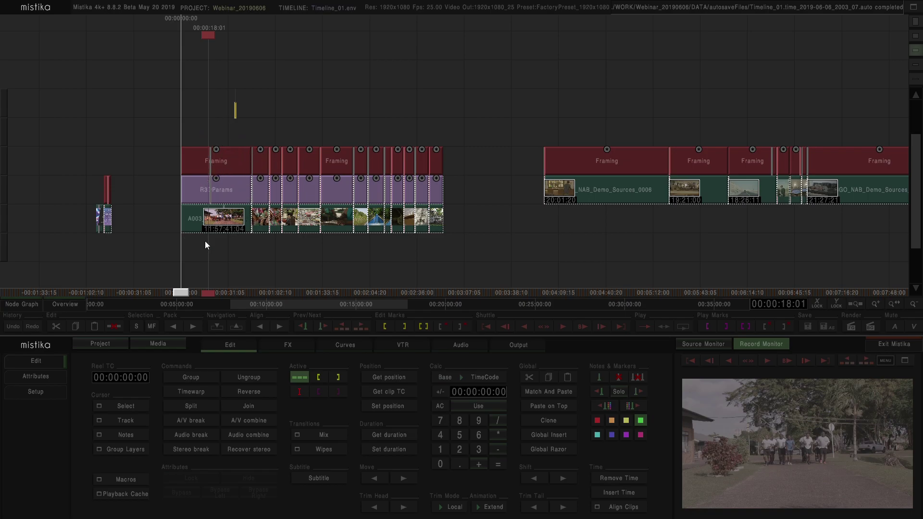
- Inspect the first stack from the bottom up, selecting the source clip, its R3DParams effect and its Framing effect in turn
left_click(219, 216)
left_click(223, 189, "shift")
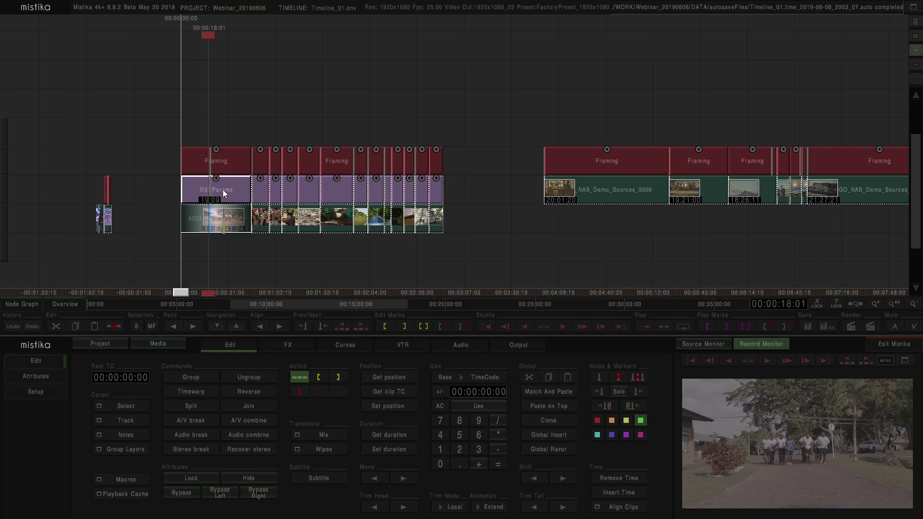
left_click(219, 162, "shift")
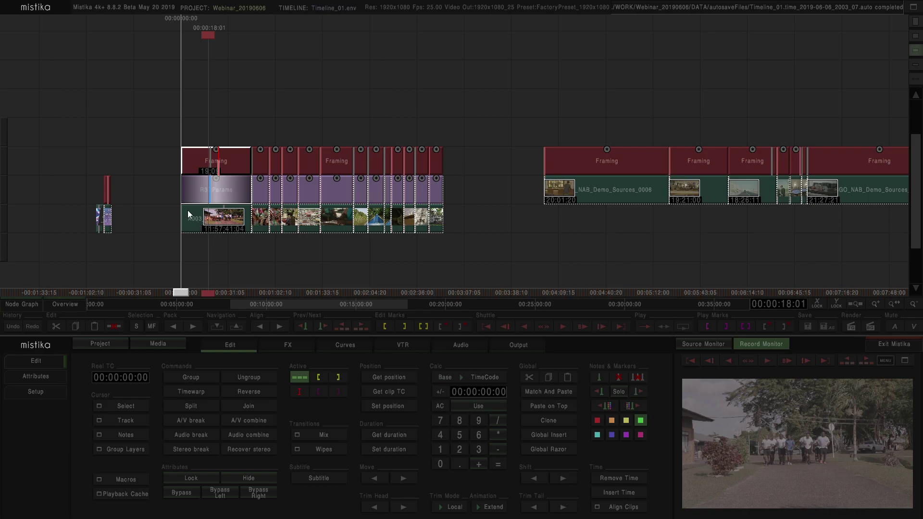
- Add a Color Grade effect on top of every Framing effect in the R3D clip group
left_click(213, 116)
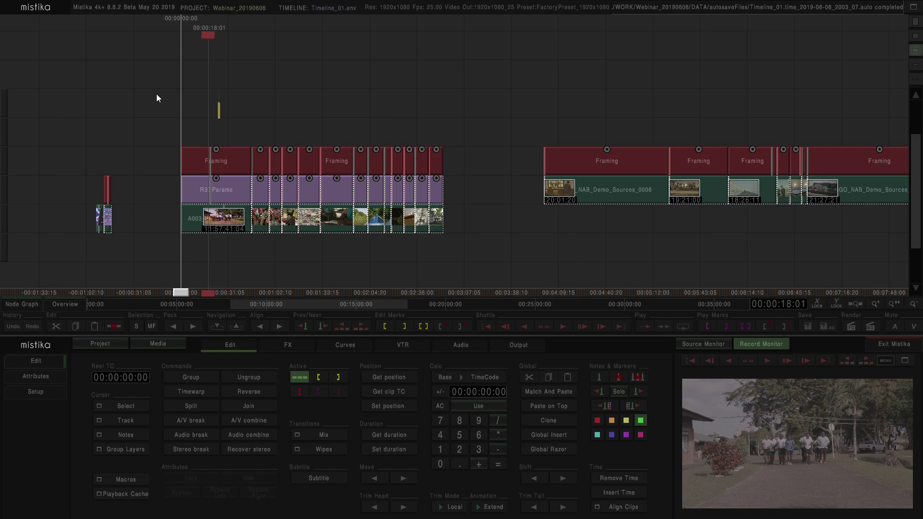
left_click_drag(219, 104, 184, 104)
scroll(189, 114, "up", 2)
scroll(173, 120, "up", 1)
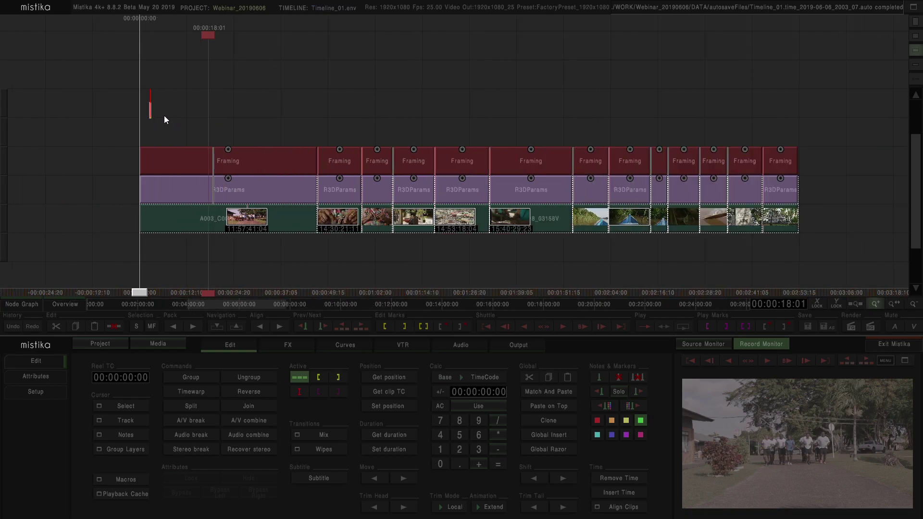
left_click_drag(116, 112, 816, 163)
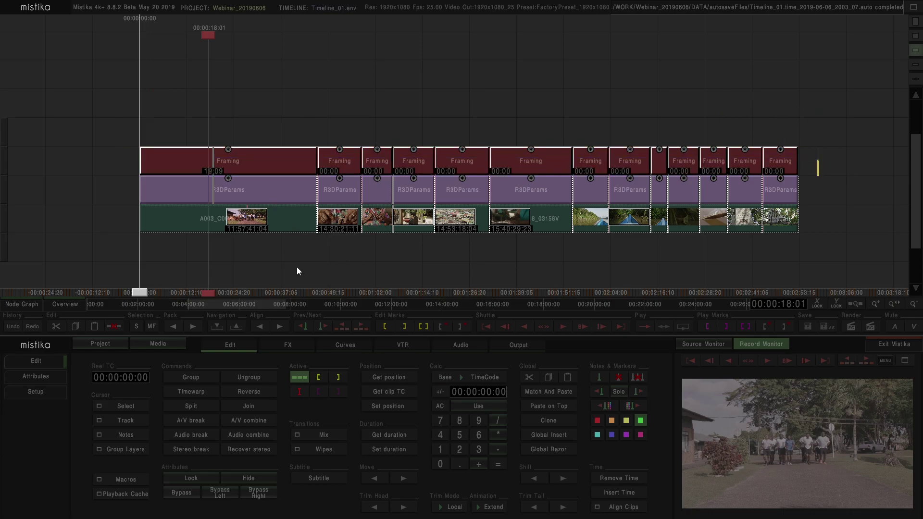
left_click(289, 346)
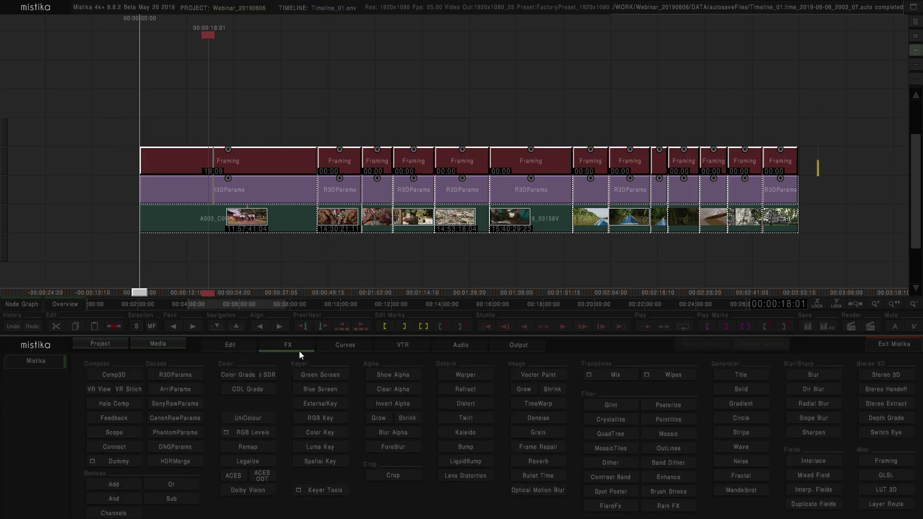
left_click(240, 374)
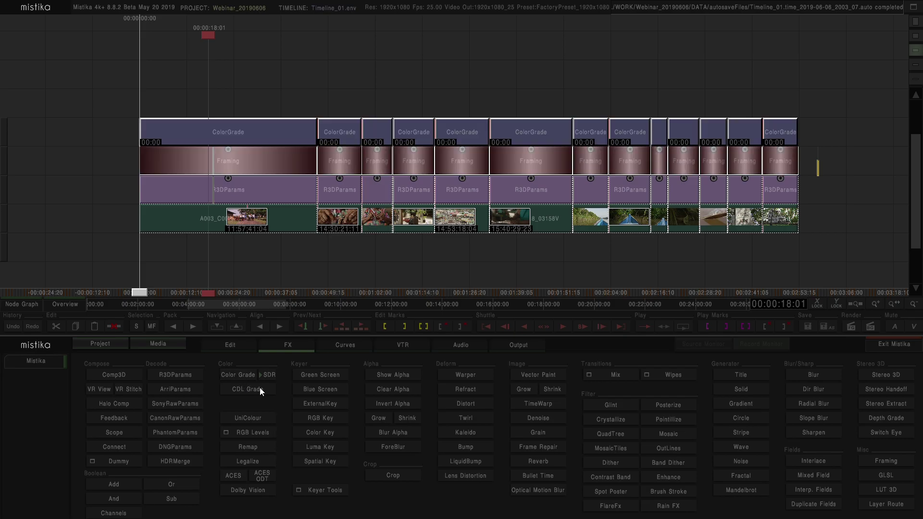
- Open the first clip's ColorGrade effect for editing
left_click(255, 101)
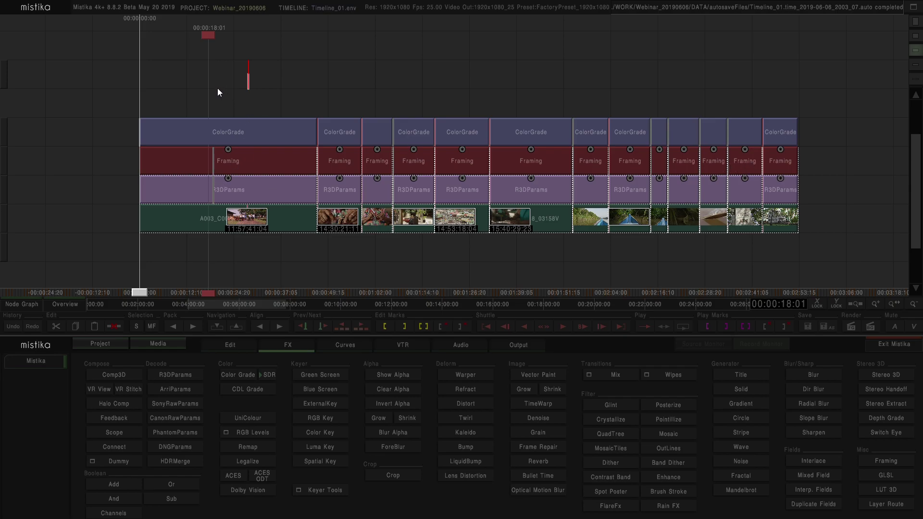
left_click(223, 133)
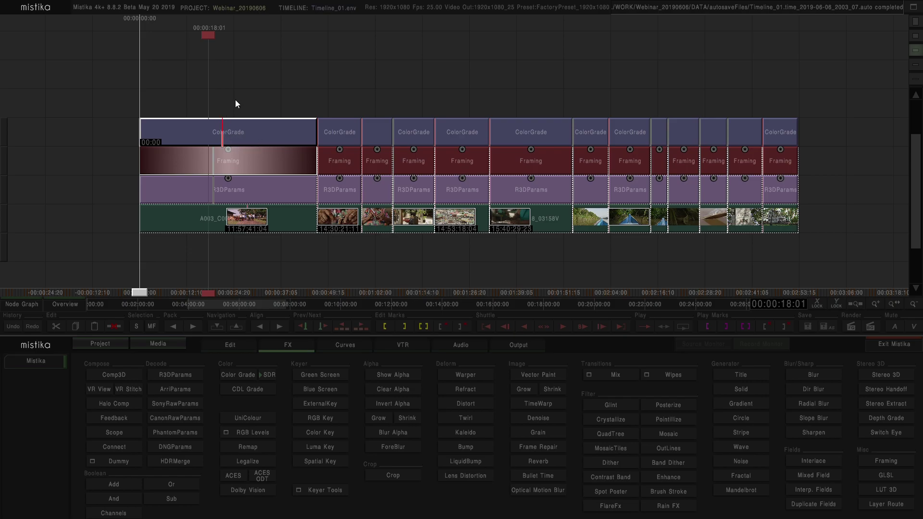
double_click(226, 129)
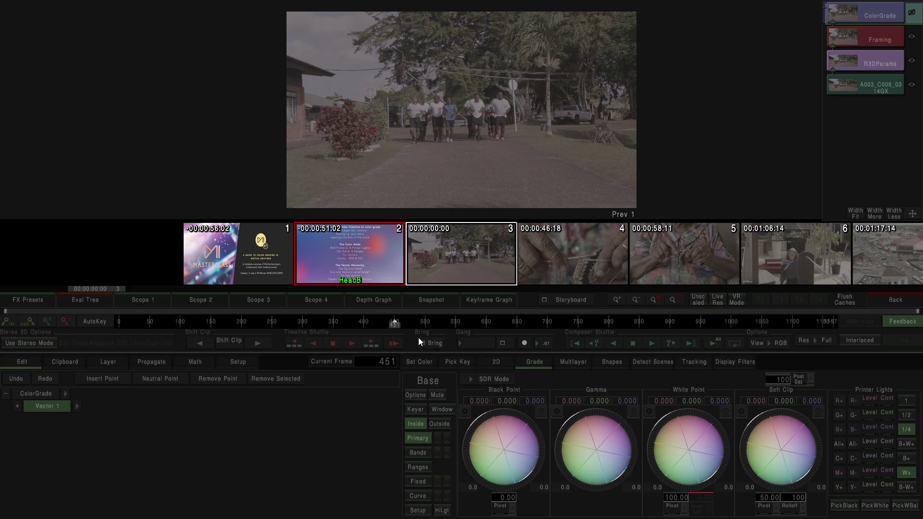
- Show a vectorscope and an RGB overlay waveform scope on either side of the preview image
left_click(145, 299)
left_click_drag(895, 265, 784, 154)
left_click(208, 300)
left_click_drag(230, 272, 244, 285)
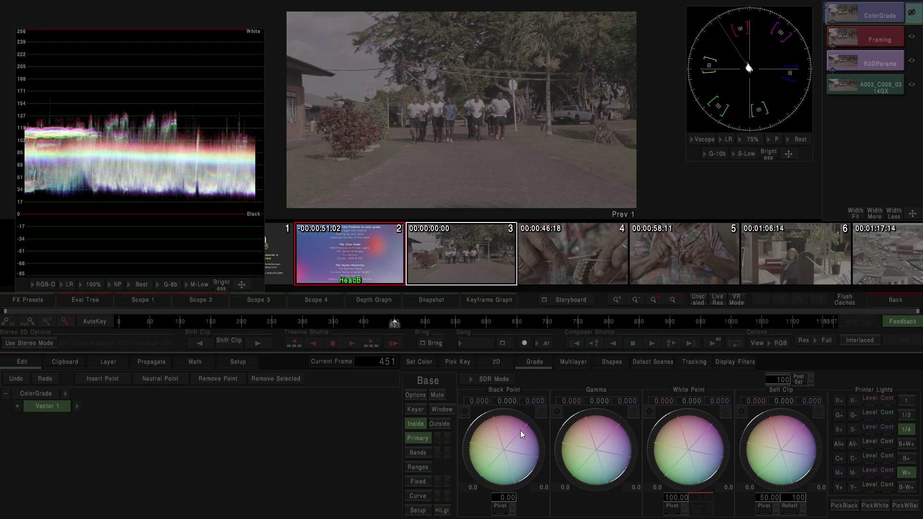
- Balance the primary grade with Black Point at about -9.69, -10.06, -9.37 and White Point at about 34.9, 37.0, 38.2 (RGB)
left_click_drag(525, 433, 490, 451)
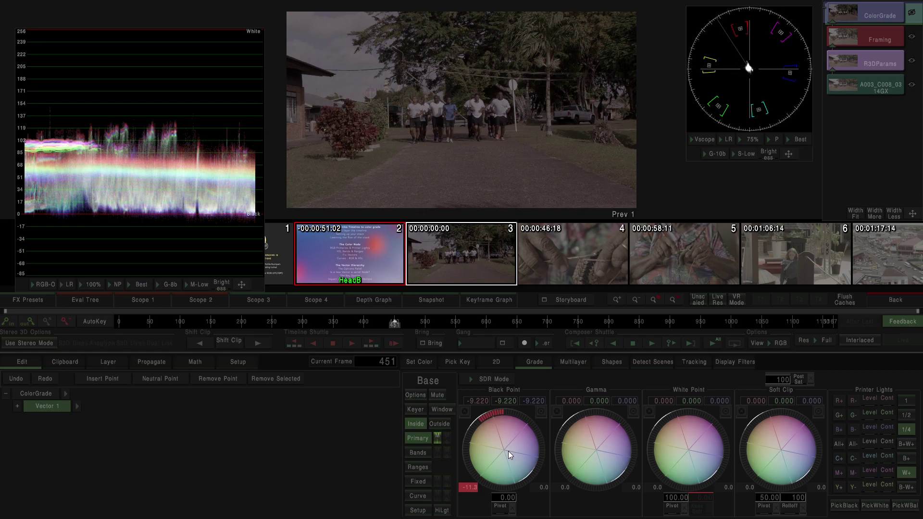
left_click_drag(679, 439, 712, 429)
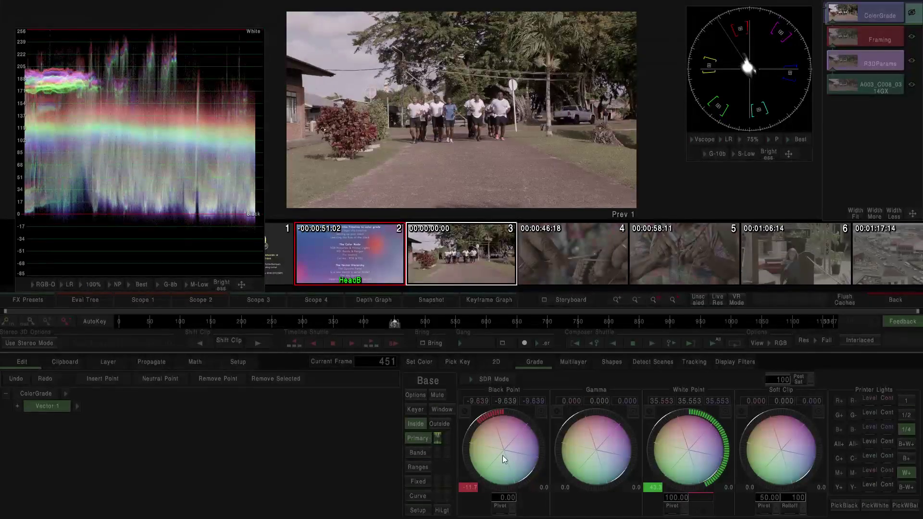
mouse_move(508, 456)
left_mouse_down()
mouse_move(520, 459)
mouse_move(508, 444)
mouse_move(507, 452)
left_mouse_up()
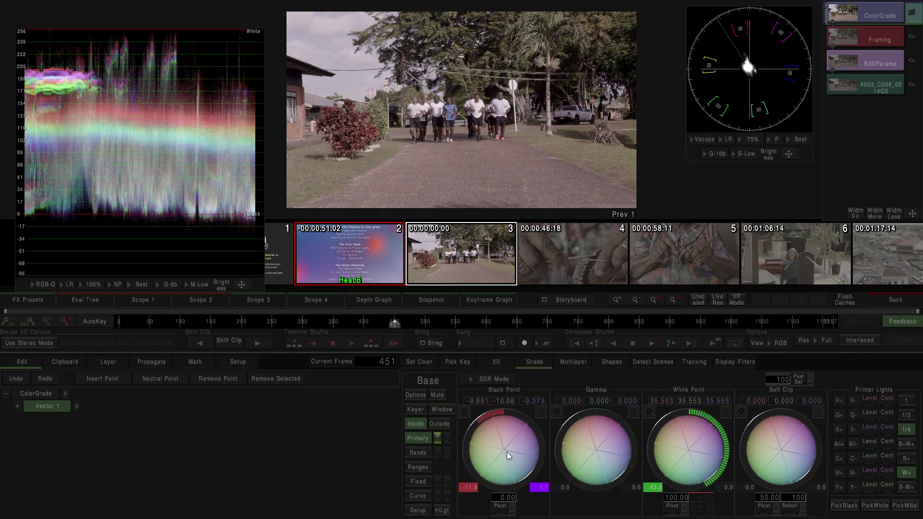
left_click_drag(686, 446, 694, 425)
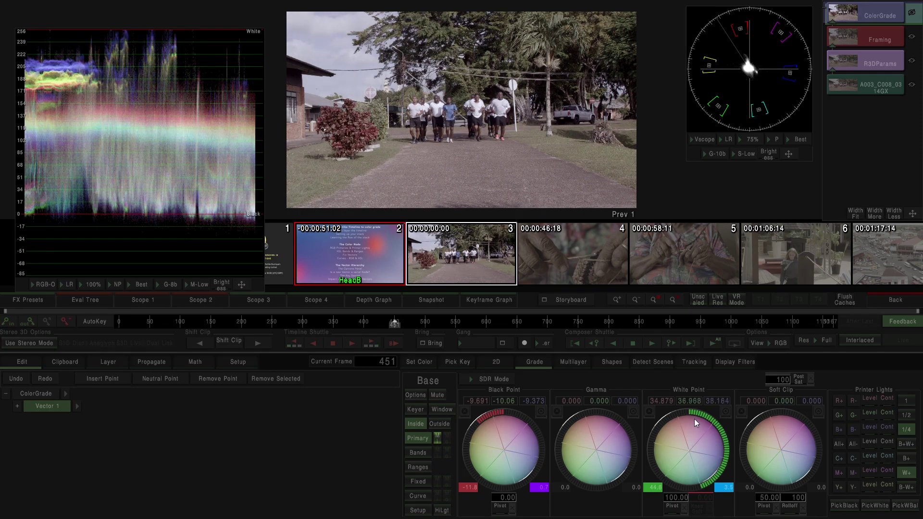
- Sample the rightmost runner's white shirt and neutralize it by setting the White Point to about 35.2, 37.3, 37.5
scroll(566, 98, "up", 1)
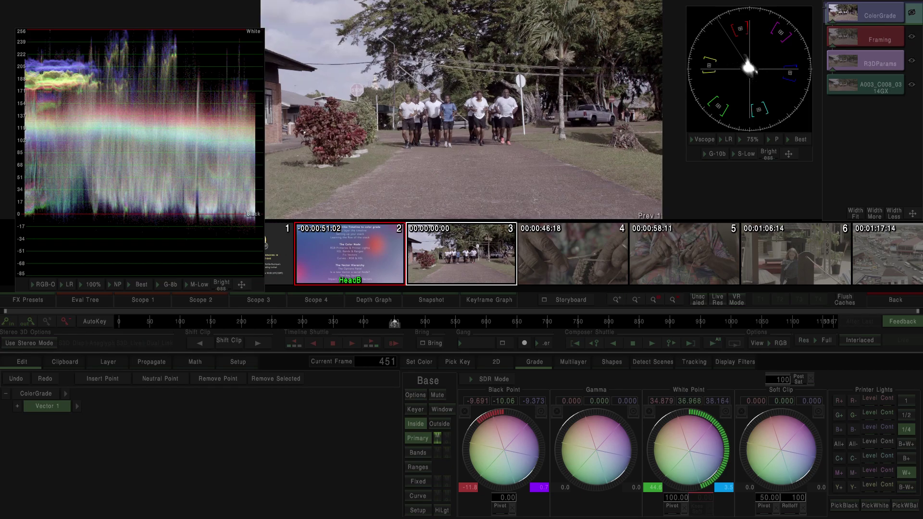
scroll(566, 97, "up", 5)
left_click_drag(549, 166, 504, 117)
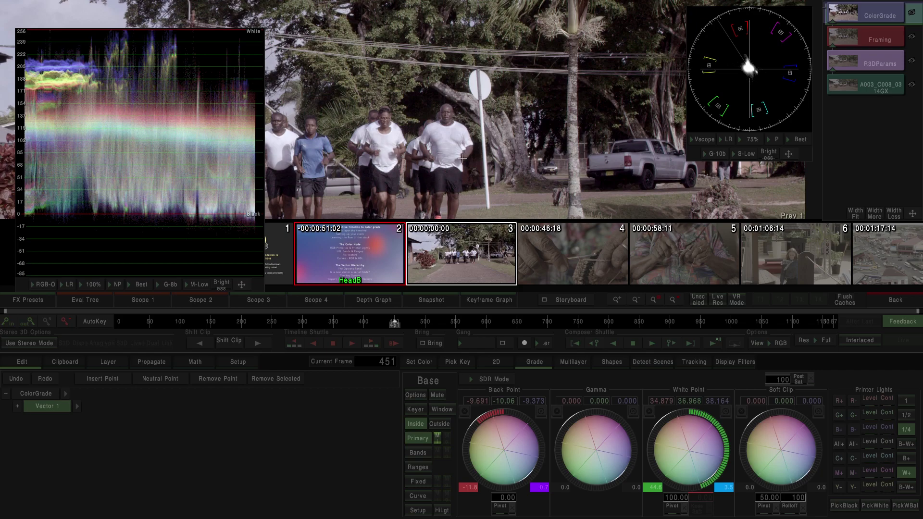
left_click(454, 135)
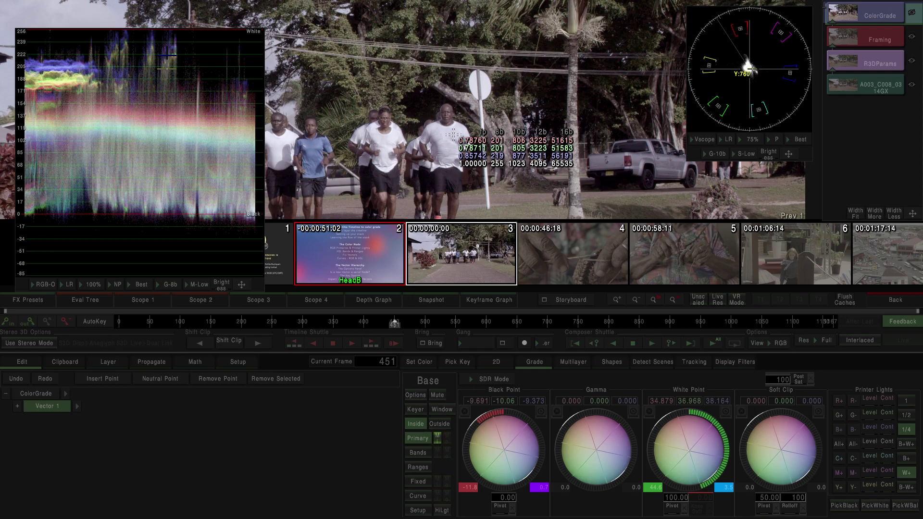
mouse_move(453, 135)
left_mouse_down()
mouse_move(447, 149)
mouse_move(438, 128)
mouse_move(450, 128)
mouse_move(460, 139)
mouse_move(391, 144)
mouse_move(447, 145)
mouse_move(461, 130)
left_mouse_up()
left_click_drag(497, 88, 485, 88)
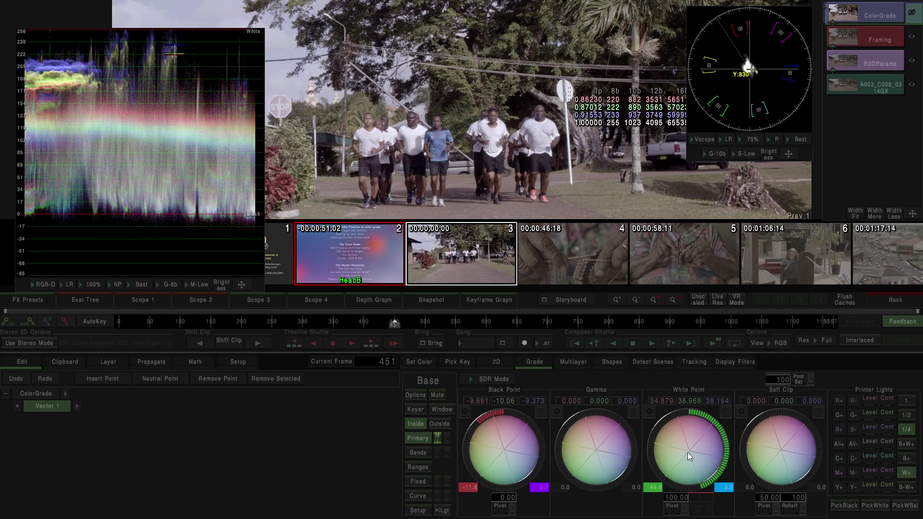
mouse_move(690, 449)
left_mouse_down()
mouse_move(679, 449)
mouse_move(700, 453)
left_mouse_up()
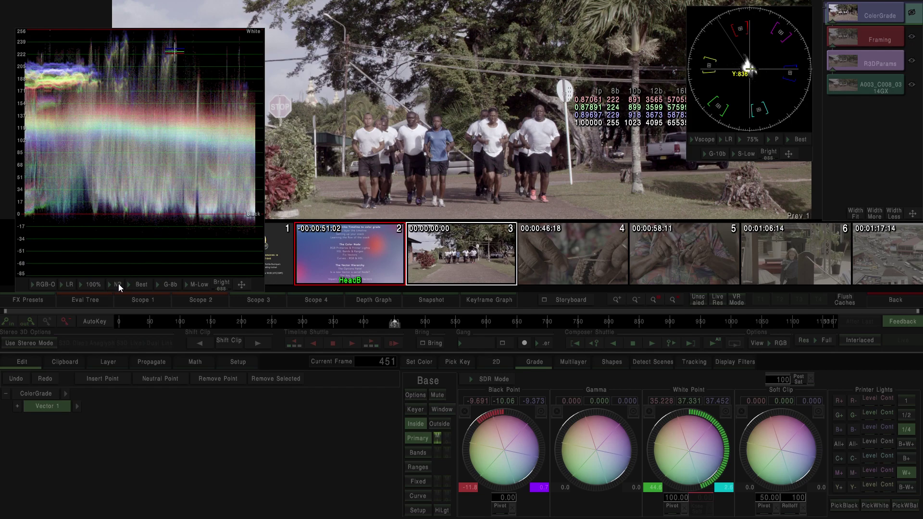
- Change the waveform scope from NP to P and set the blue White Point to 36.452 using printer lights at increment 1
left_click(149, 252)
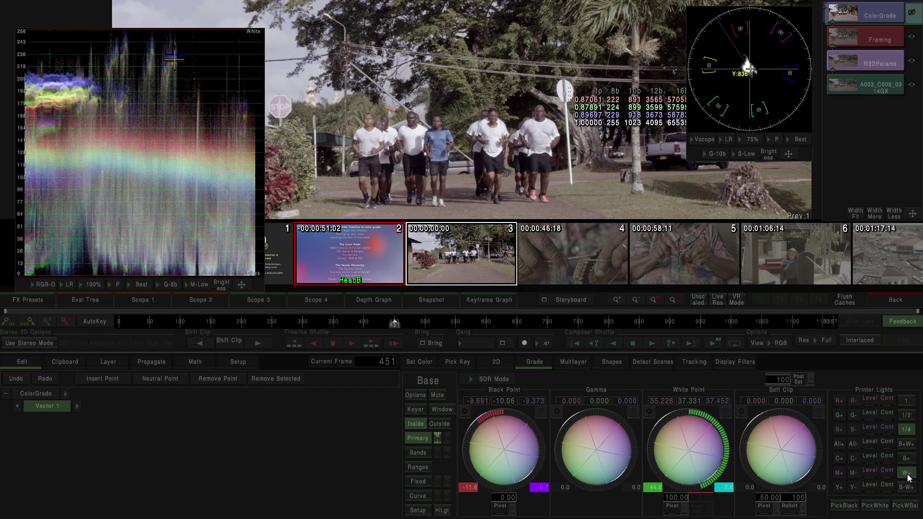
left_click(910, 404)
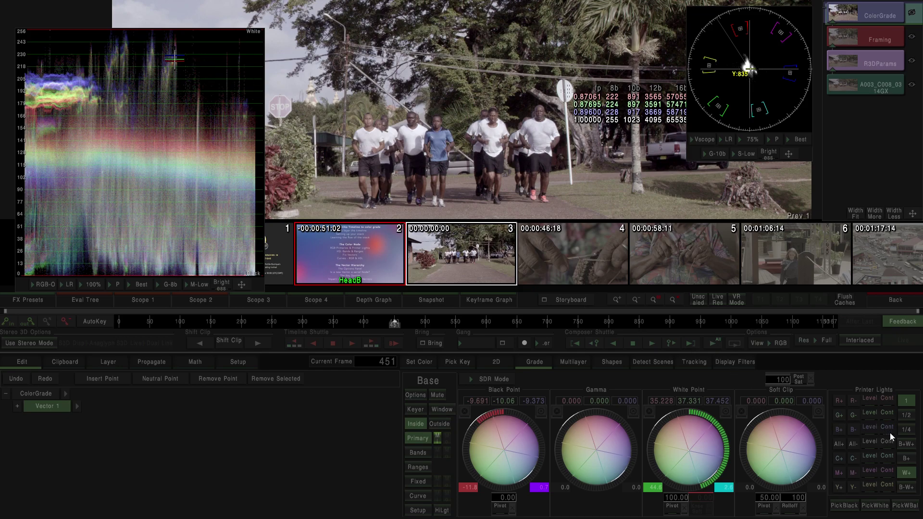
left_click(852, 430)
left_click(852, 429)
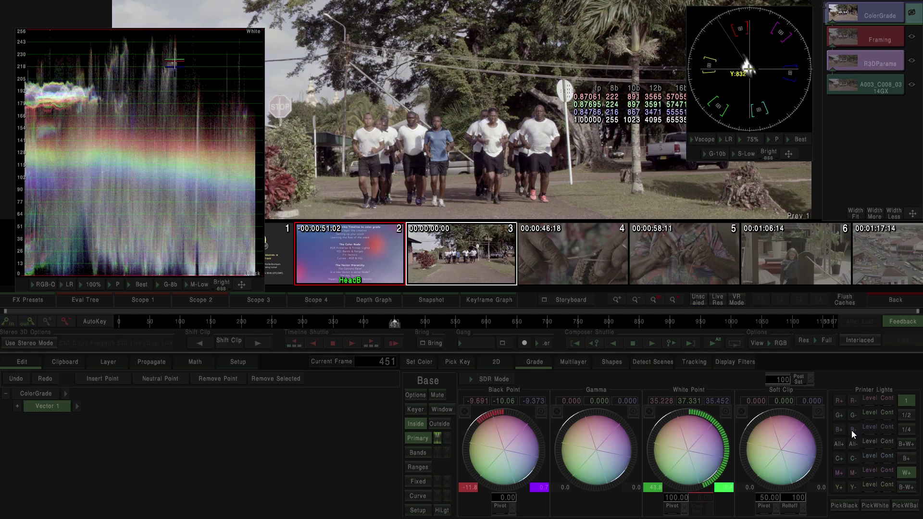
left_click(839, 429)
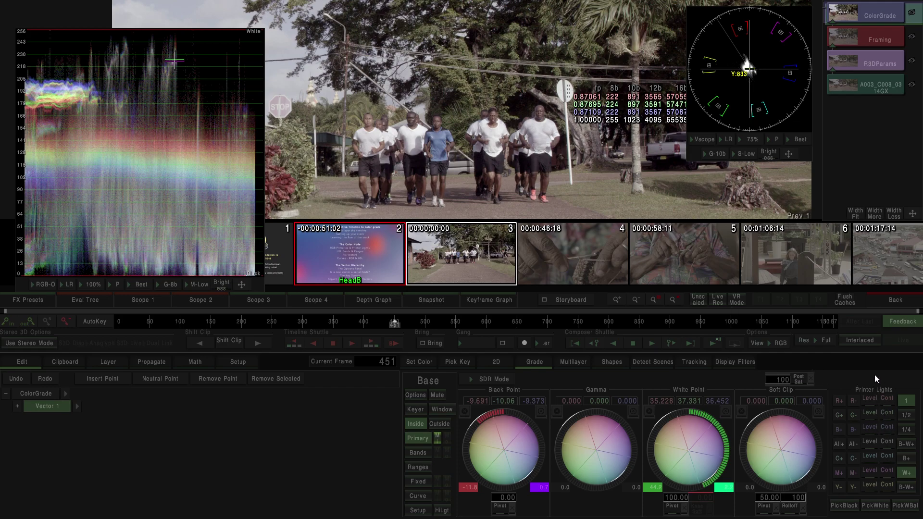
- Fine-tune the green White Point to 37.081 using printer lights at increments of 1/2 and 1/4
left_click(907, 416)
left_click(854, 417)
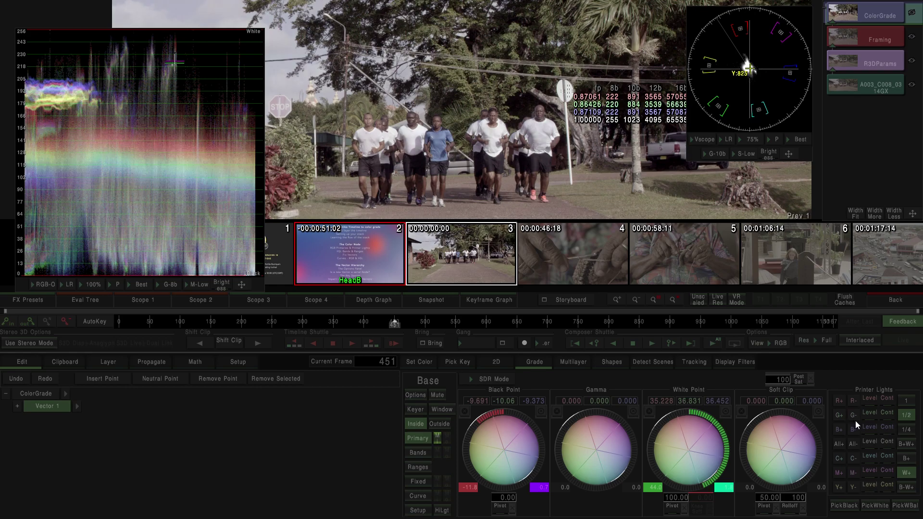
left_click(907, 429)
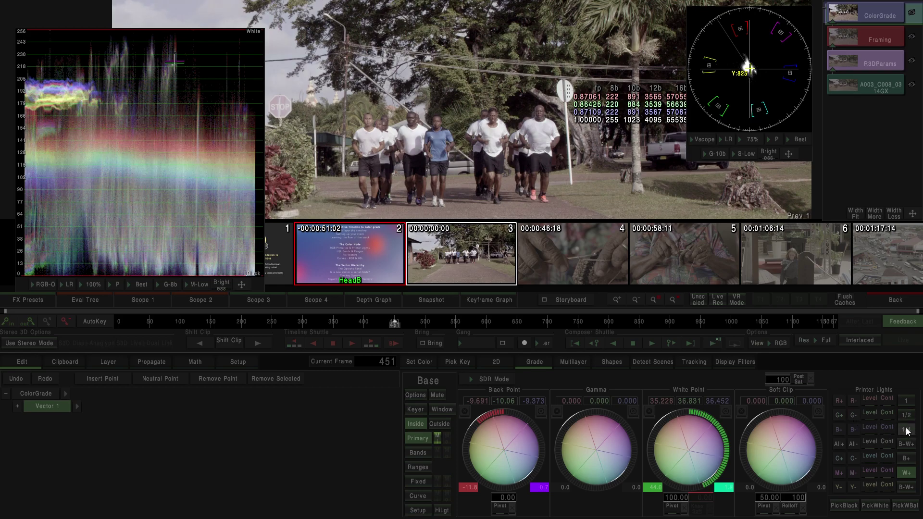
left_click(840, 415)
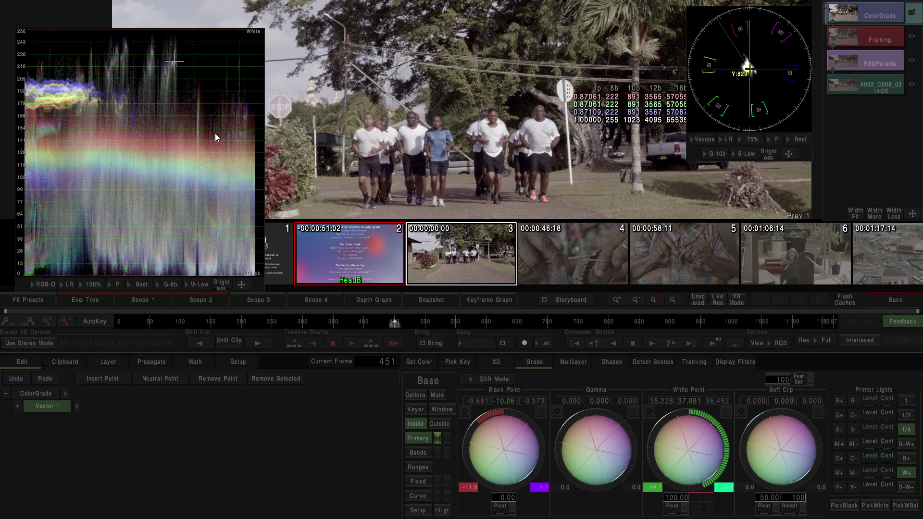
- Hide the clip thumbnail strip and rearrange the waveform scope and preview to show the whole frame
left_click_drag(408, 83, 490, 75)
left_click_drag(241, 283, 231, 246)
left_click_drag(334, 219, 268, 210)
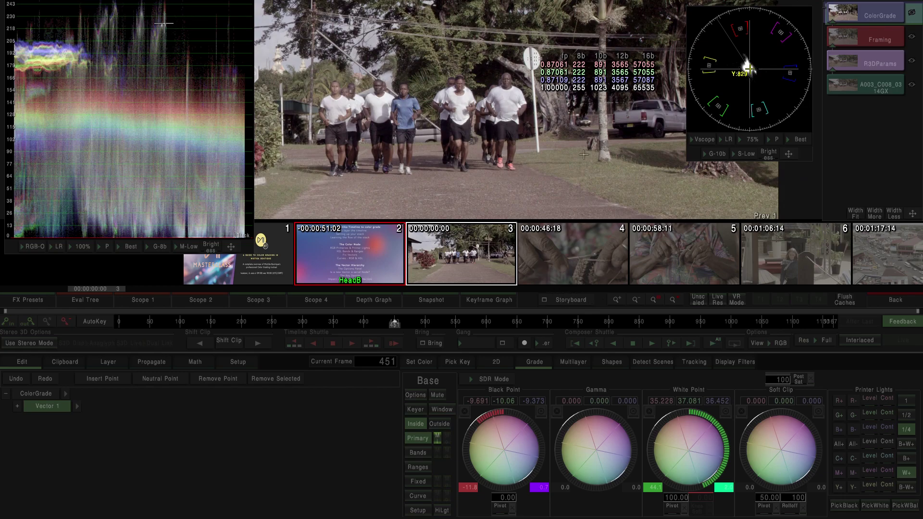
key("Tab")
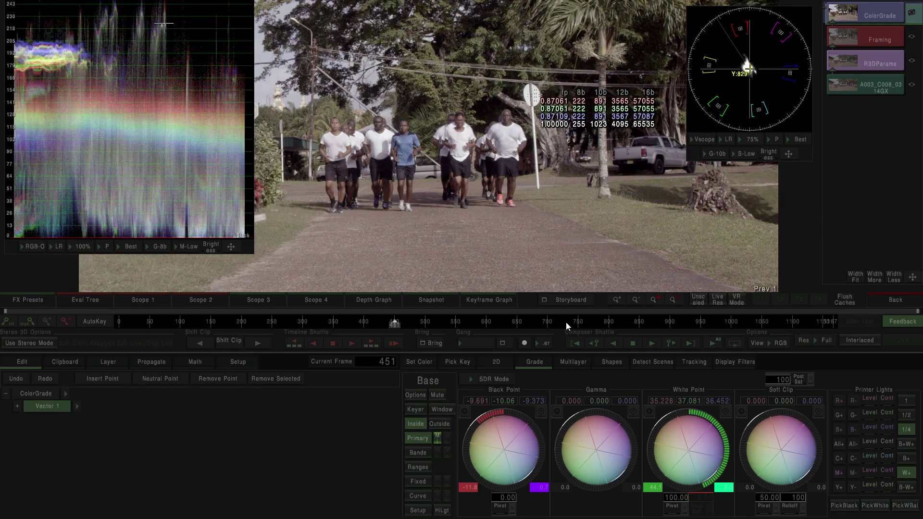
scroll(532, 139, "down", 3)
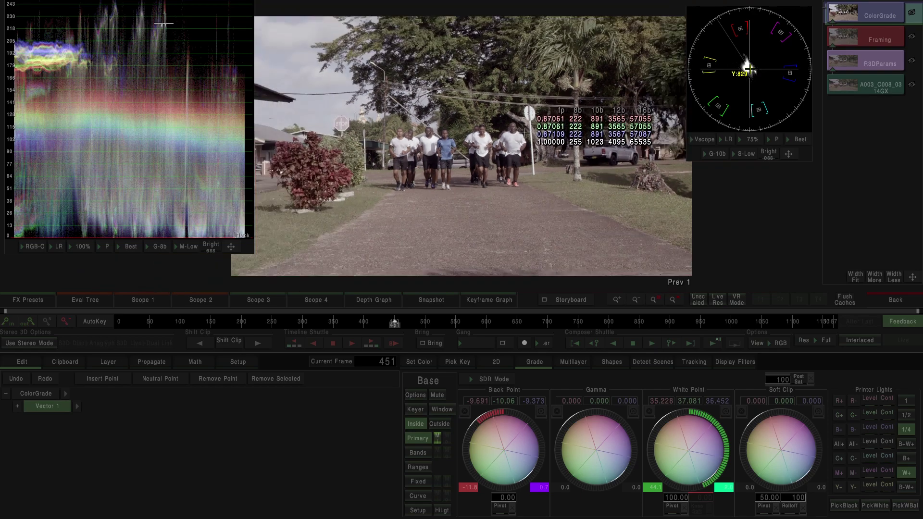
scroll(525, 133, "down", 1)
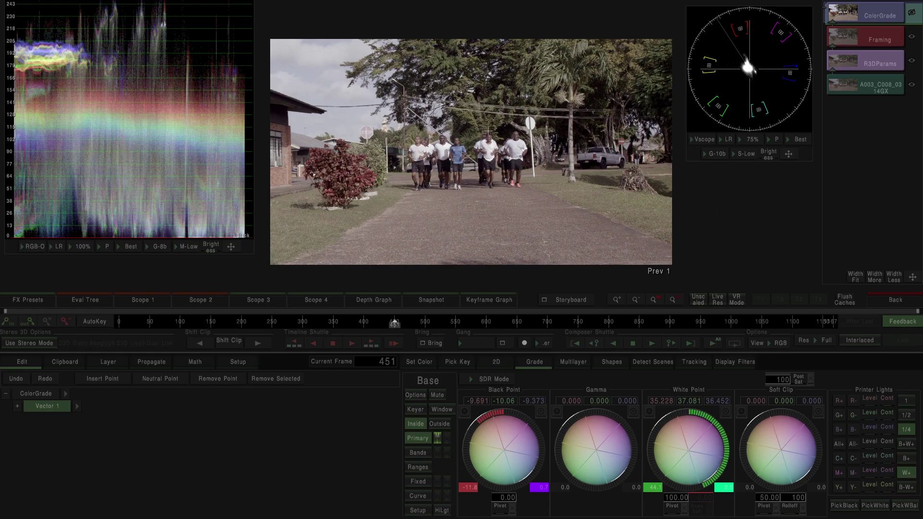
- Raise the Black Point to about -8.85, -9.22, -8.54 and brighten the midtones with Gamma at -4.750
mouse_move(501, 444)
left_mouse_down()
mouse_move(513, 435)
mouse_move(507, 446)
left_mouse_up()
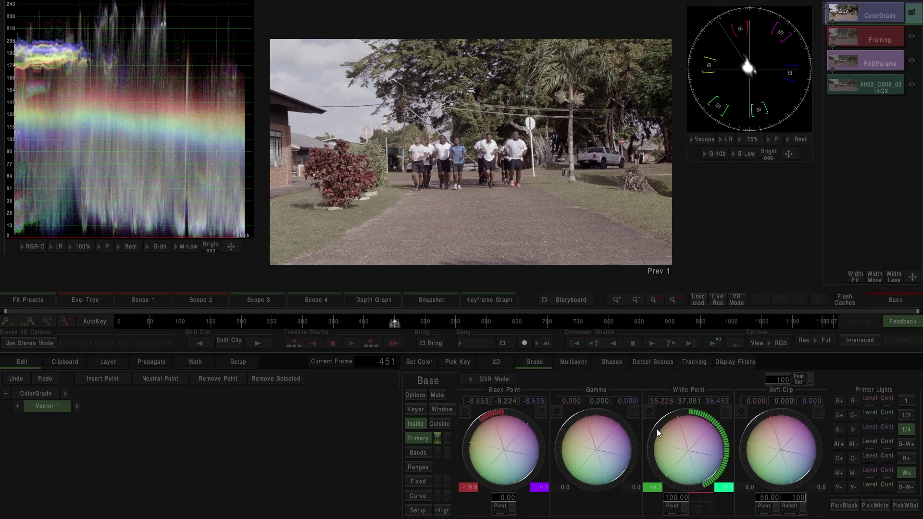
left_click_drag(587, 448, 604, 431)
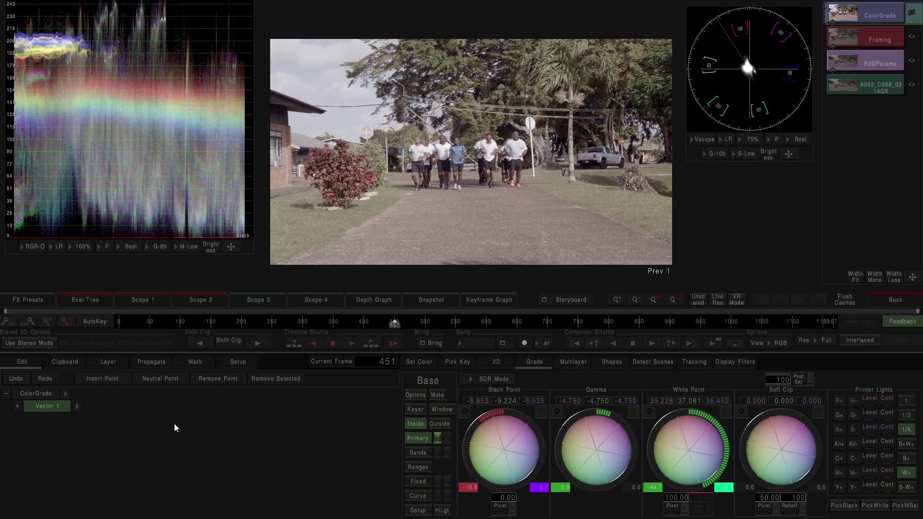
- Inspect the Bands grading wheels for black, shadows, midtones, highlights and white, and return to the Primary controls
left_click(419, 452)
left_click_drag(615, 417, 579, 426)
left_click(634, 398)
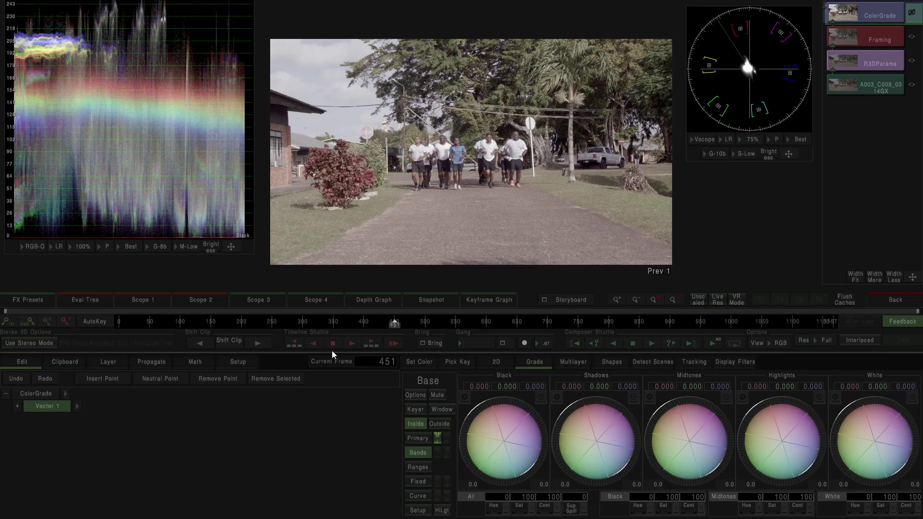
left_click(423, 441)
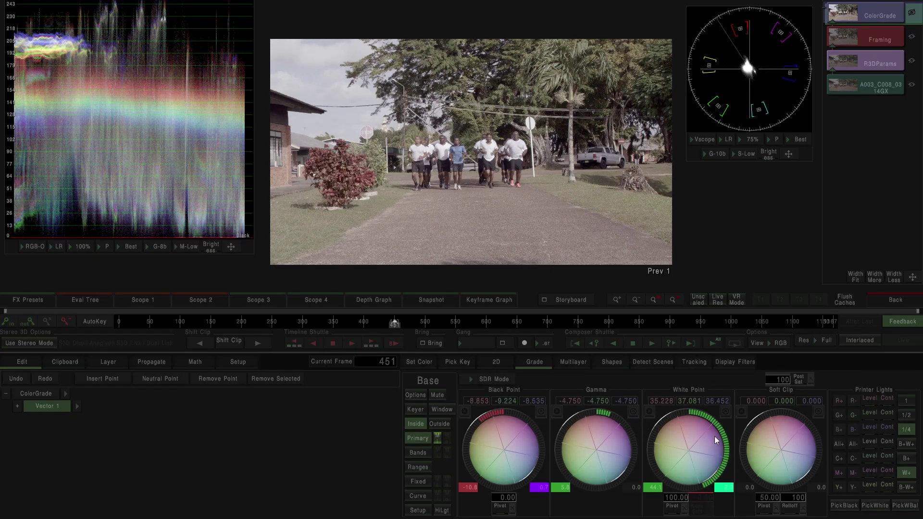
- Lower the overall printer-light contrast by 0.25 and reposition the waveform scope so its full range is in view
left_click_drag(887, 441, 889, 442)
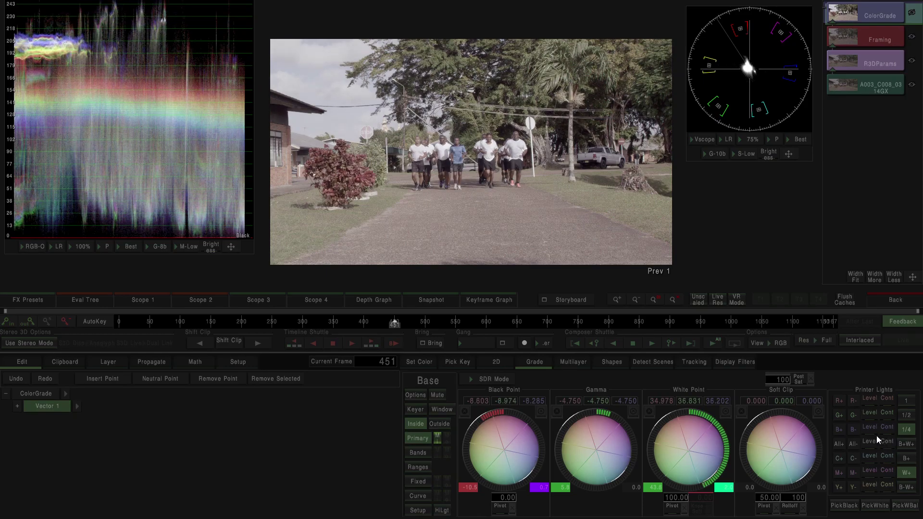
left_click_drag(232, 247, 232, 263)
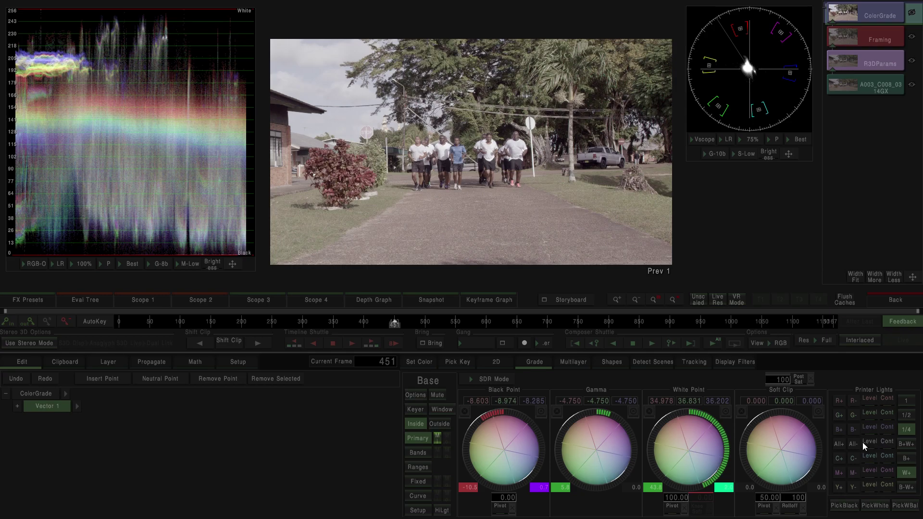
- Fine-tune the overall printer lights by 0.25, giving Black Point -8.353, -8.724, -8.035 and White Point 35.228, 37.081, 36.452
left_click_drag(869, 440, 874, 441)
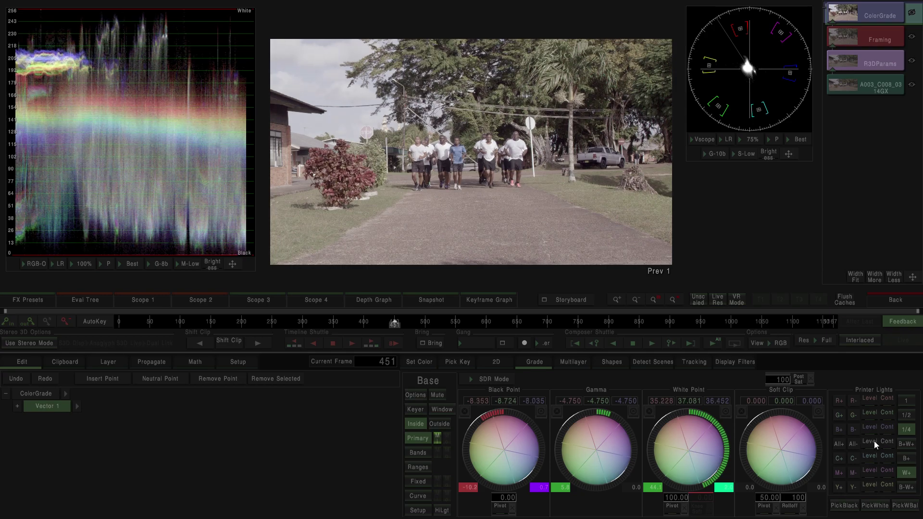
- Try Bands adjustments with Shadows at 13.570 and Highlights at -12.40
left_click(431, 453)
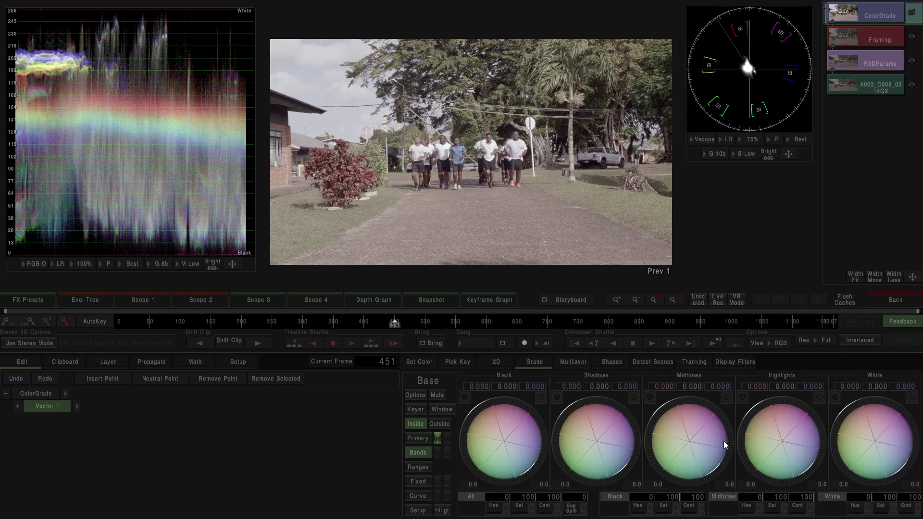
left_click_drag(572, 412, 562, 436)
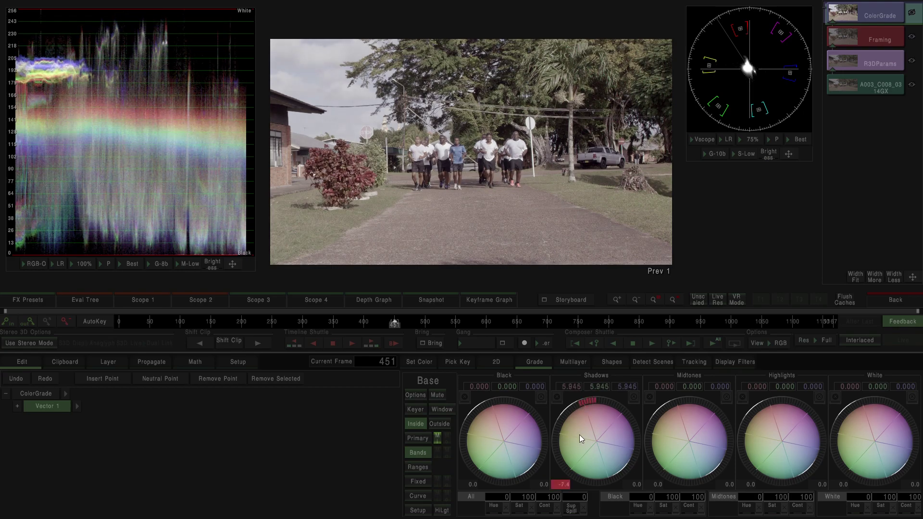
mouse_move(778, 431)
left_mouse_down()
mouse_move(834, 432)
mouse_move(765, 429)
left_mouse_up()
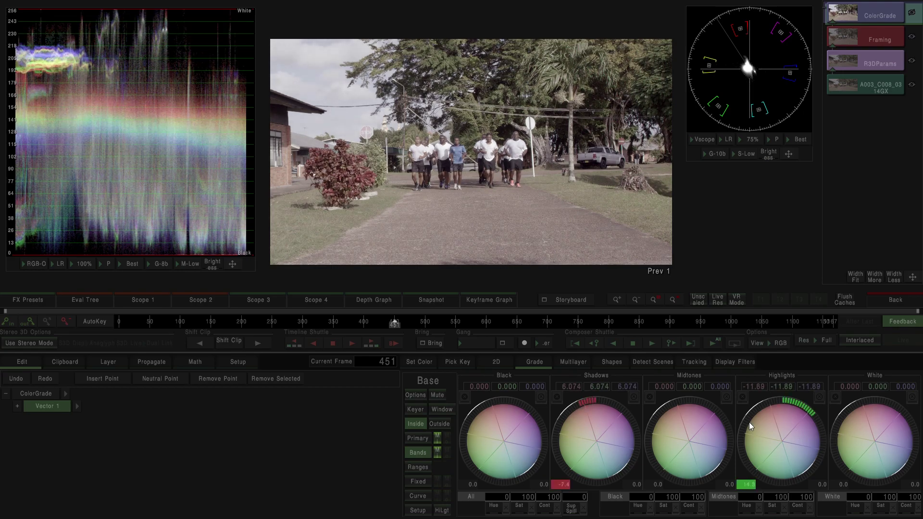
mouse_move(575, 419)
left_mouse_down()
mouse_move(551, 435)
mouse_move(575, 435)
left_mouse_up()
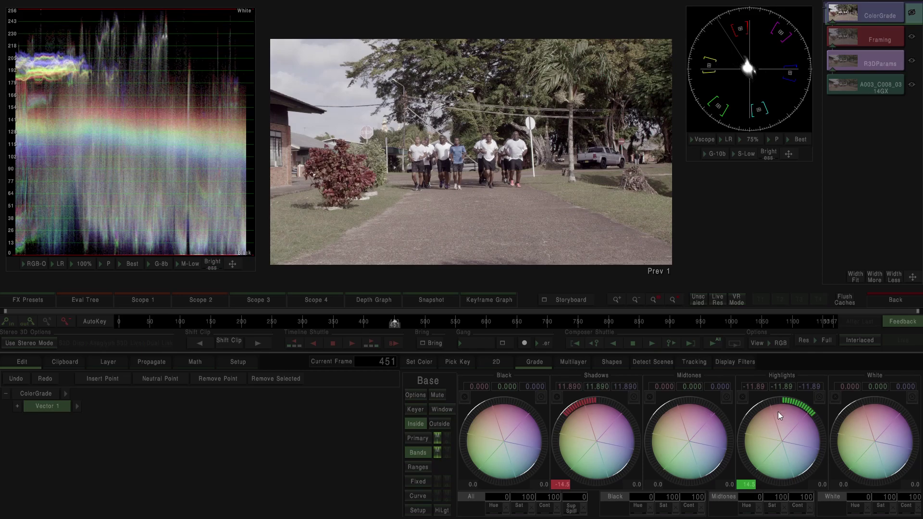
left_click_drag(781, 440, 802, 443)
left_click_drag(638, 440, 618, 449)
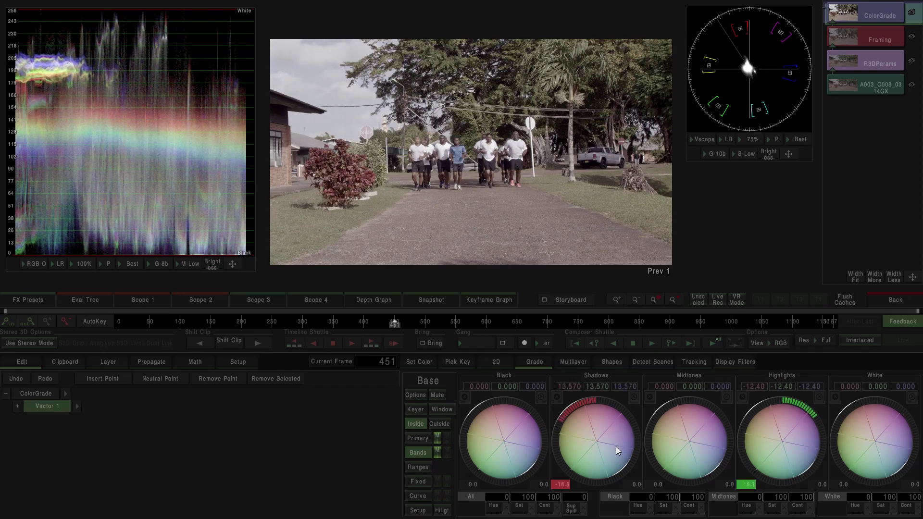
- Reset the Highlights and Shadows wheels in the Bands grading to zero
left_click_drag(786, 421, 802, 436)
mouse_move(815, 400)
left_mouse_down()
mouse_move(779, 429)
mouse_move(795, 430)
mouse_move(812, 408)
left_mouse_up()
left_click(819, 397)
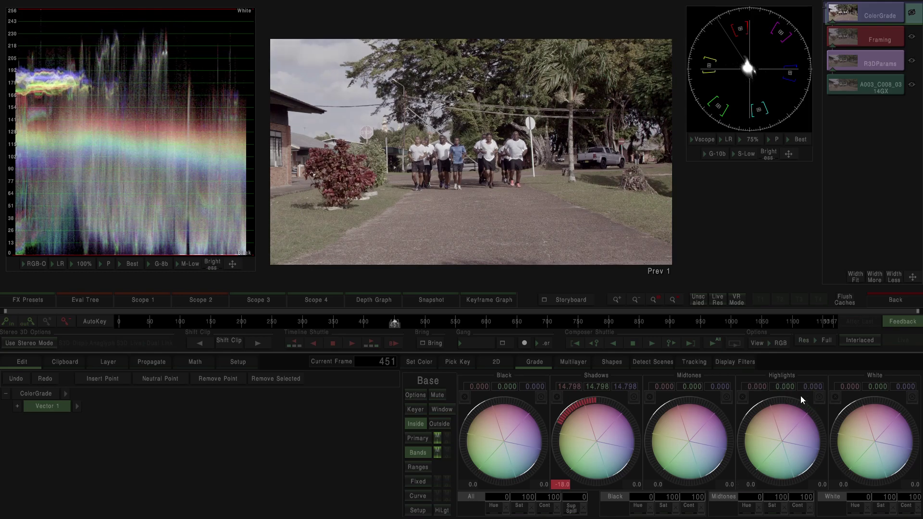
left_click(634, 397)
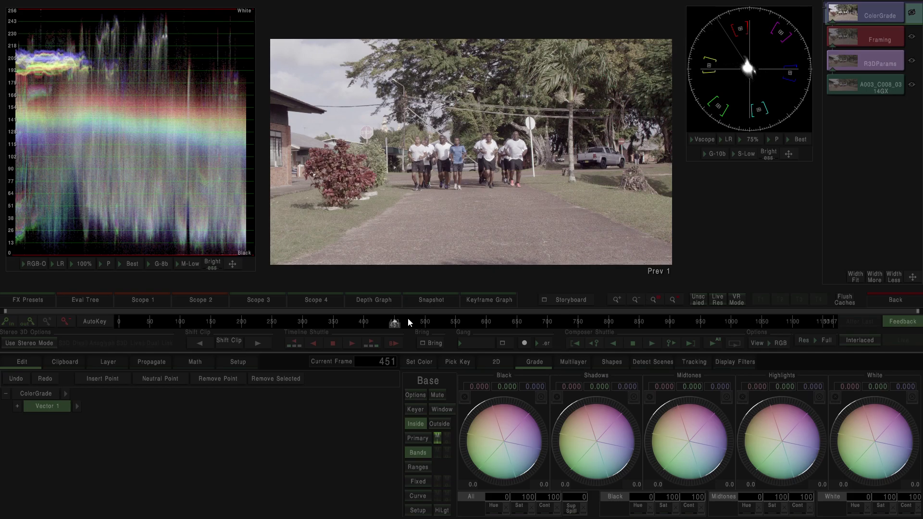
- Examine the Post Sat control of the Primary grading and the Setup sensitivity options
left_click(418, 439)
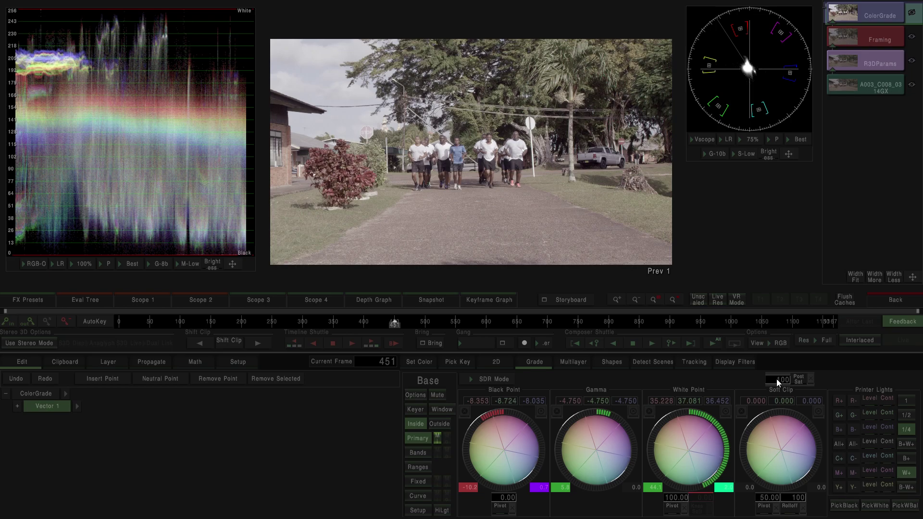
left_click(418, 511)
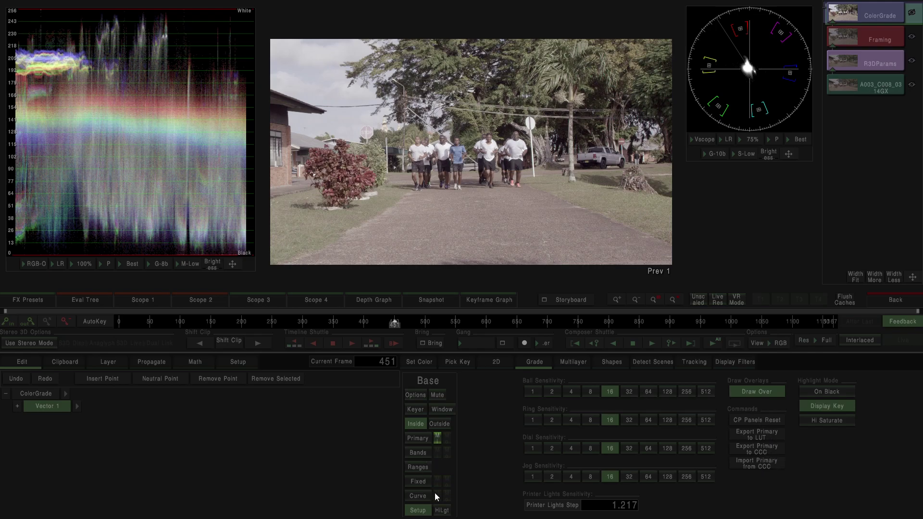
left_click(419, 438)
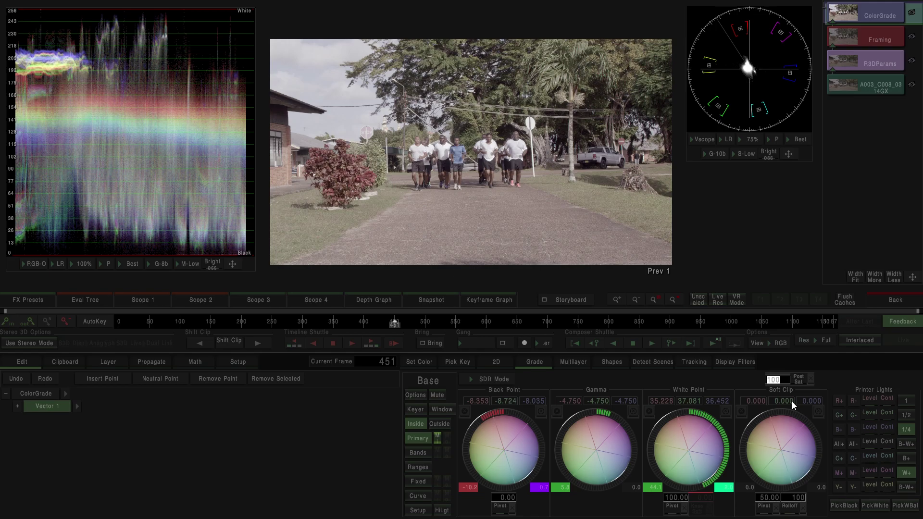
- Try an overall saturation of 200 in the Bands grading and reset it
left_click(420, 453)
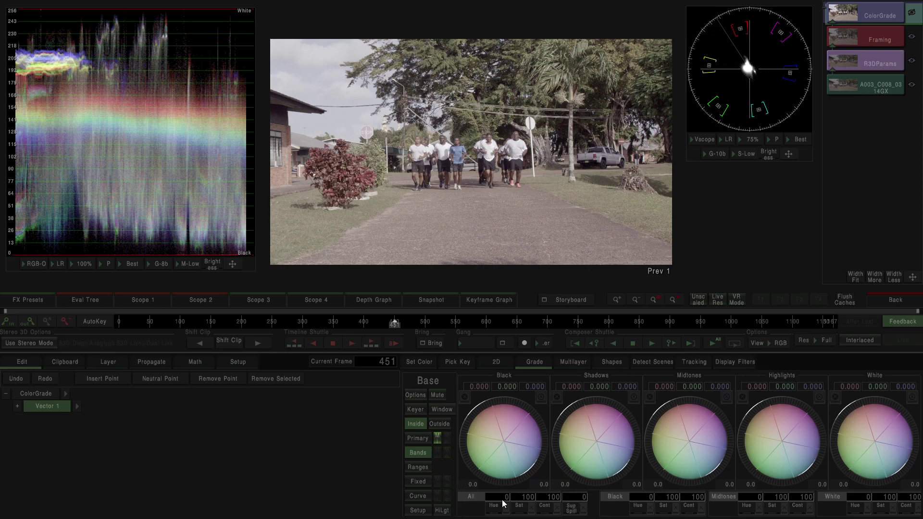
left_click(529, 500)
key("Return")
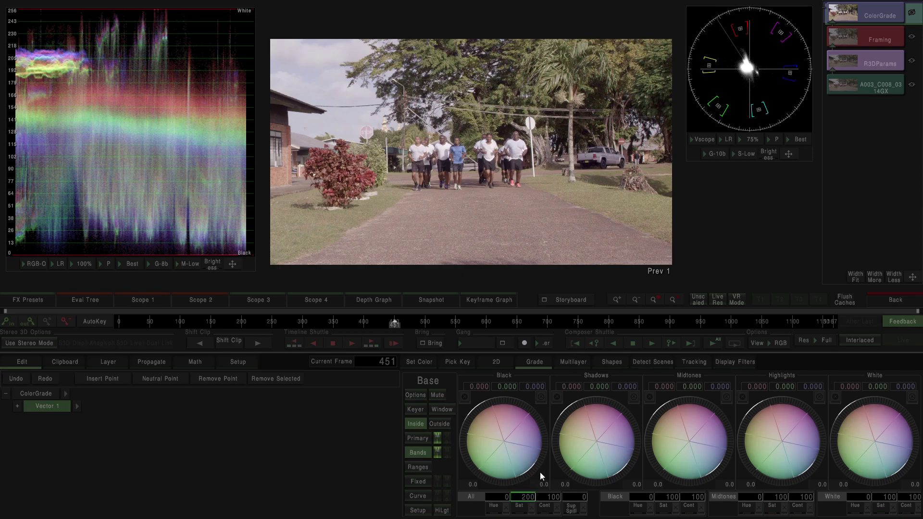
left_click(533, 509)
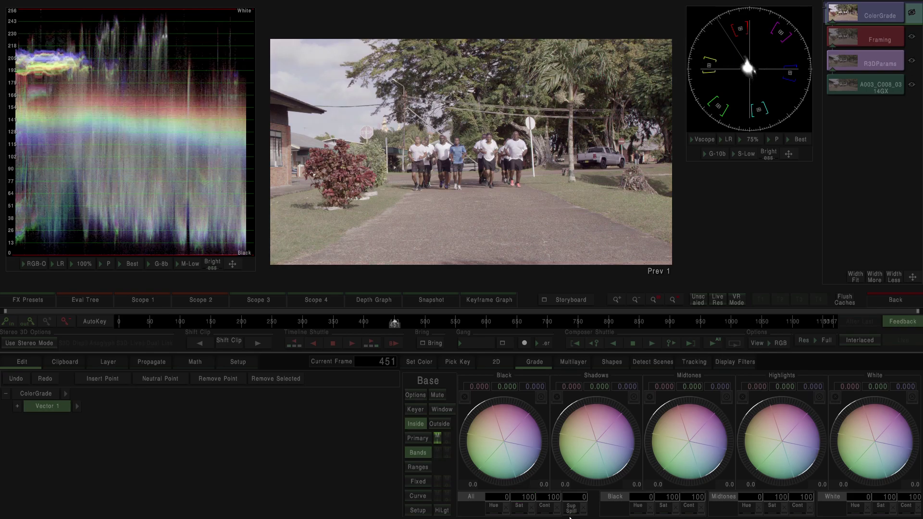
- Try a Post Sat of 200 in the Primary grading and reset it to 100
left_click(420, 438)
left_click(780, 381)
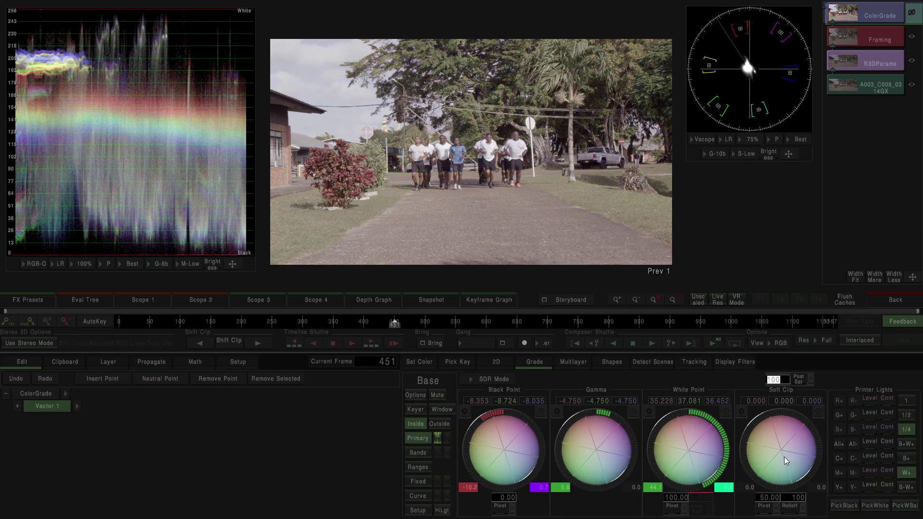
type("200")
key("Return")
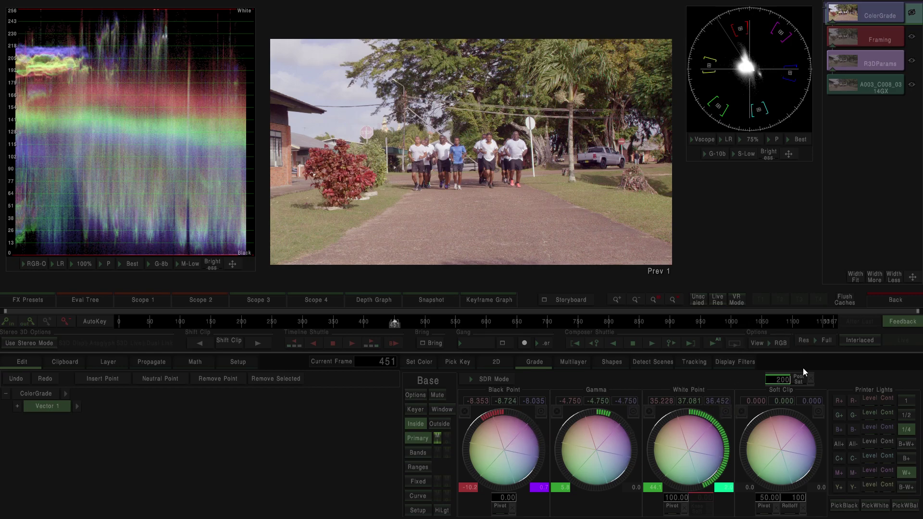
left_click(810, 380)
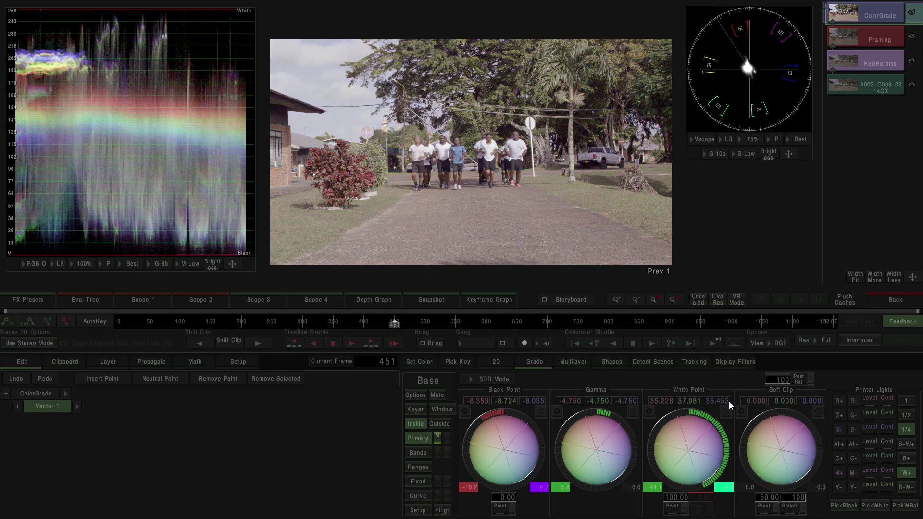
- Preview the Bands overall saturation at 200 again for comparison with Post Sat, and restore it to 100
left_click(428, 452)
mouse_move(527, 500)
left_mouse_down()
mouse_move(648, 475)
mouse_move(914, 458)
mouse_move(596, 443)
mouse_move(531, 501)
mouse_move(841, 466)
mouse_move(512, 499)
mouse_move(530, 510)
mouse_move(527, 499)
mouse_move(729, 471)
mouse_move(703, 463)
mouse_move(533, 501)
mouse_move(640, 494)
mouse_move(532, 498)
mouse_move(596, 494)
mouse_move(589, 494)
left_mouse_up()
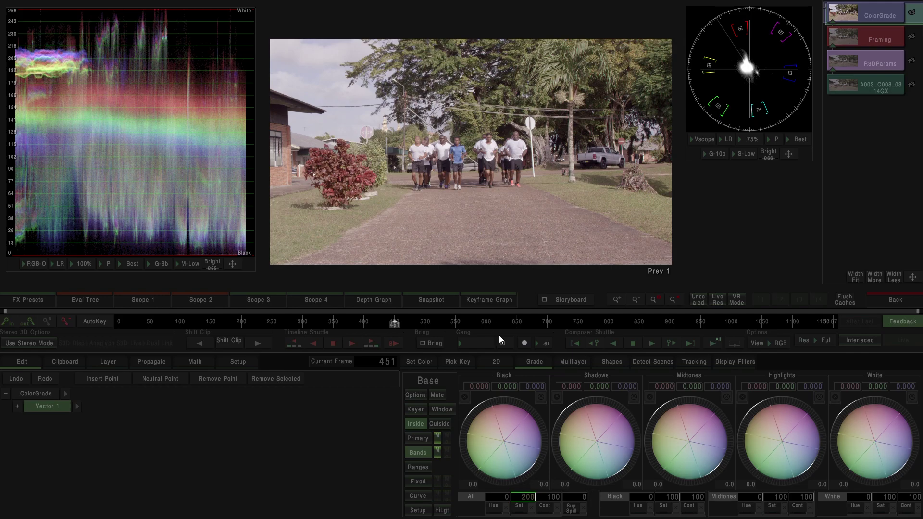
left_click(531, 508)
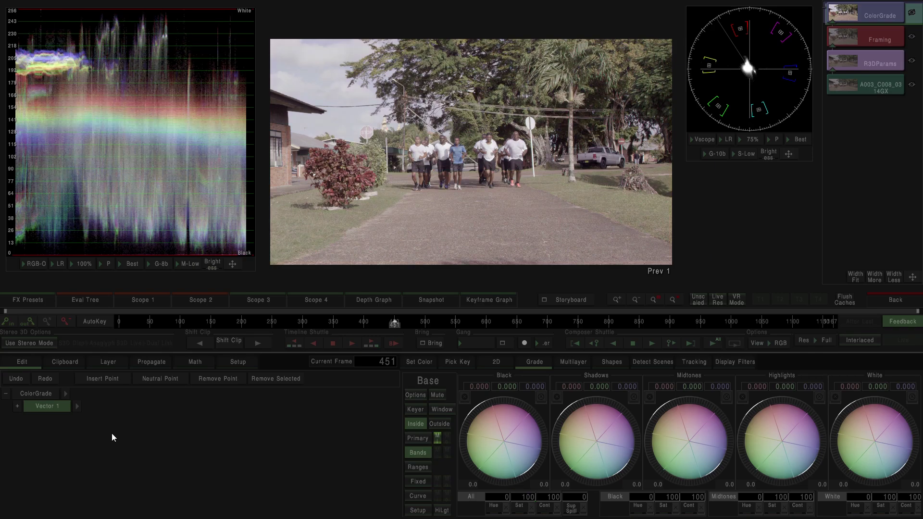
- Add a second vector layer to the ColorGrade effect
left_click(152, 434)
left_click(58, 407)
left_click(118, 407)
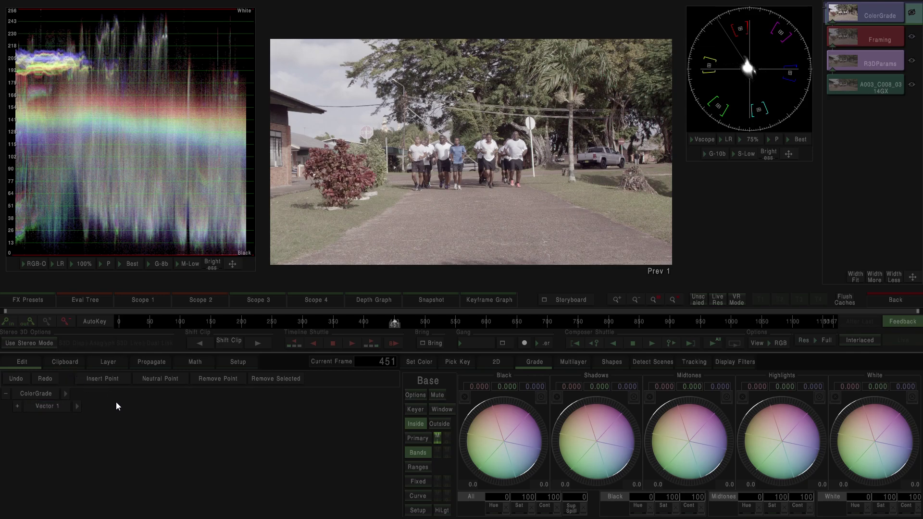
left_click(106, 366)
left_click(31, 379)
left_click(85, 423)
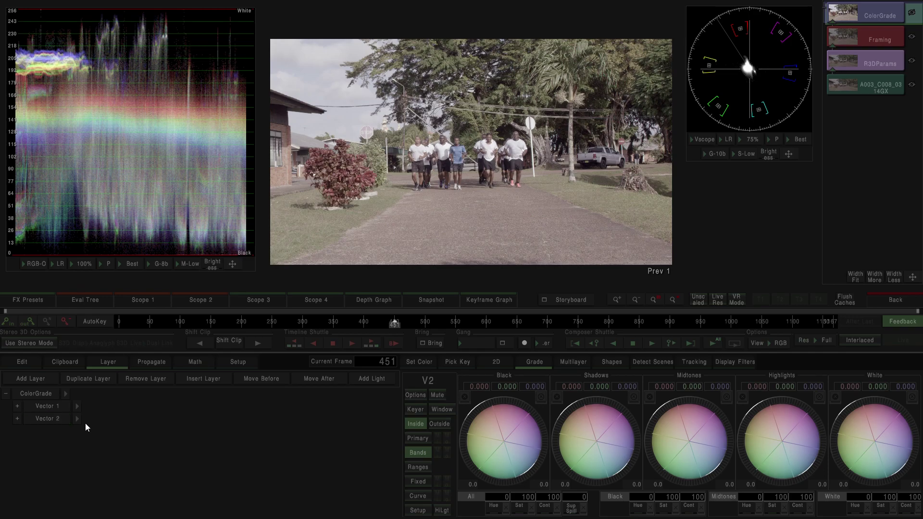
- Set the overall Bands saturation of the Vector 2 layer to 200
left_click(520, 498)
type("200")
key("Return")
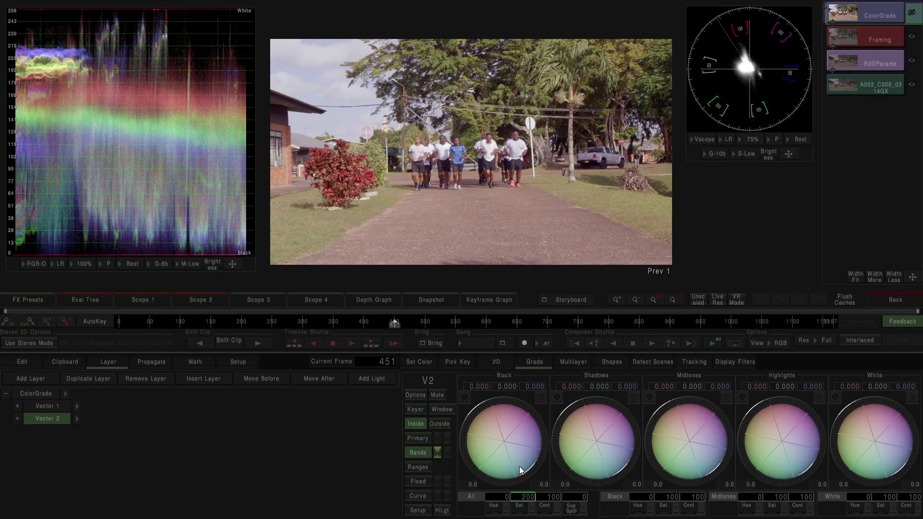
- Remove the Vector 2 layer from the ColorGrade effect
left_click(106, 420)
left_click(57, 417)
left_click(151, 380)
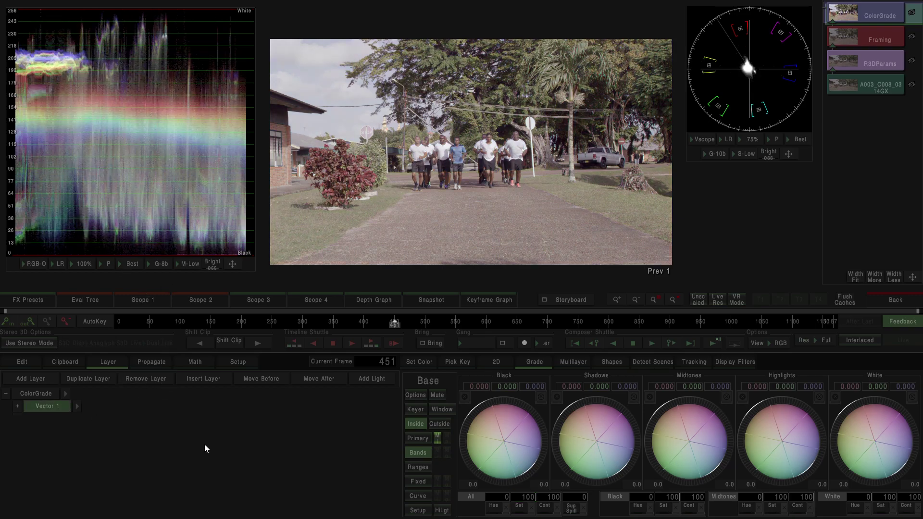
left_click(879, 301)
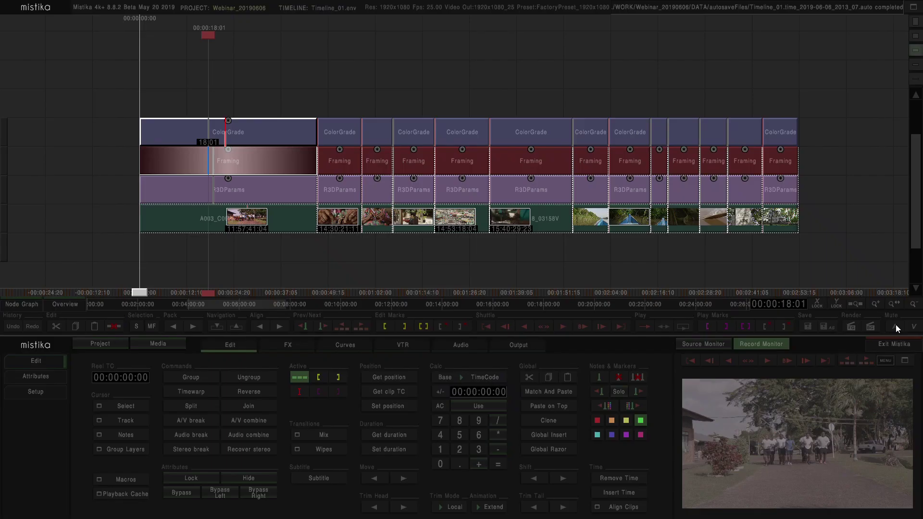
left_click(271, 115)
left_click(235, 131)
double_click(238, 132)
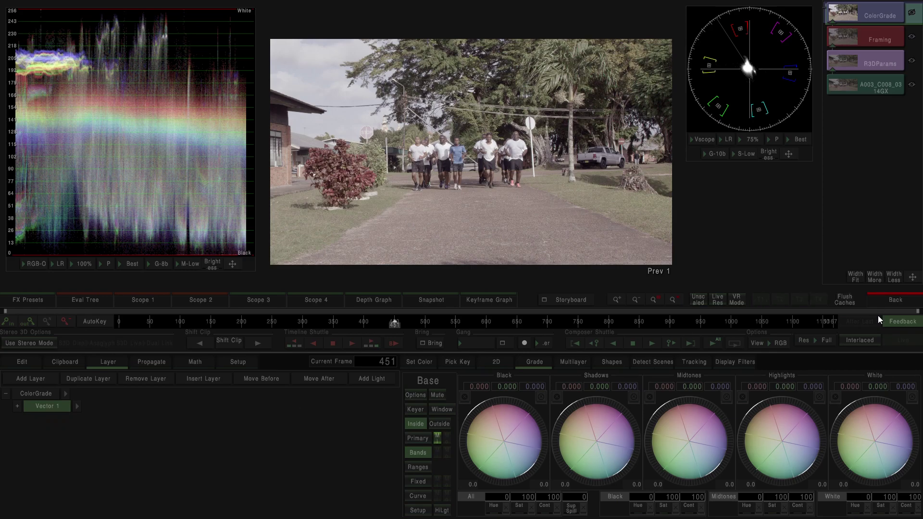
- Return to the timeline, stack a second ColorGrade effect above the first clip's existing grade, and open it for editing
left_click(883, 302)
left_click(252, 88)
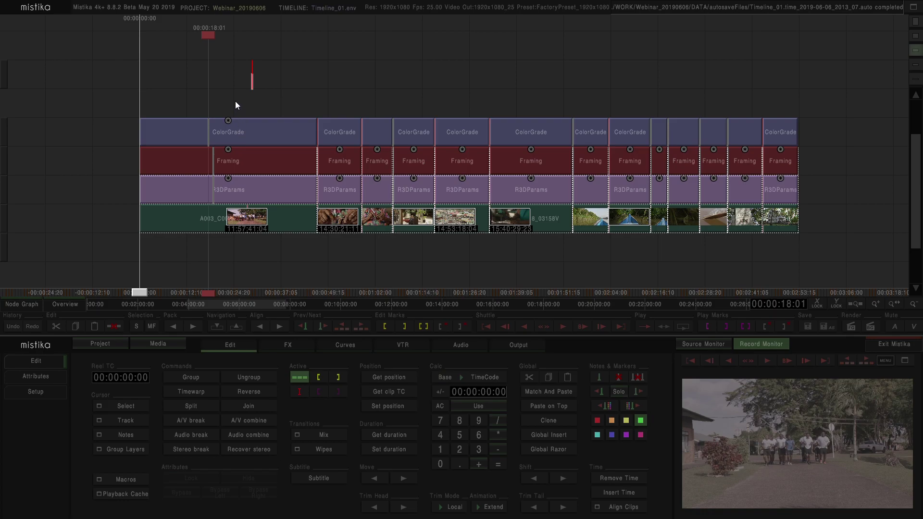
left_click(234, 128)
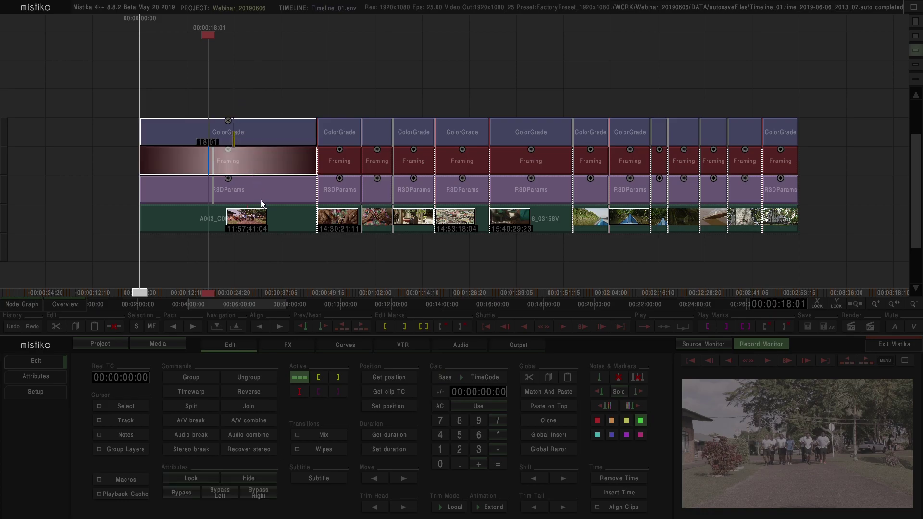
left_click(291, 346)
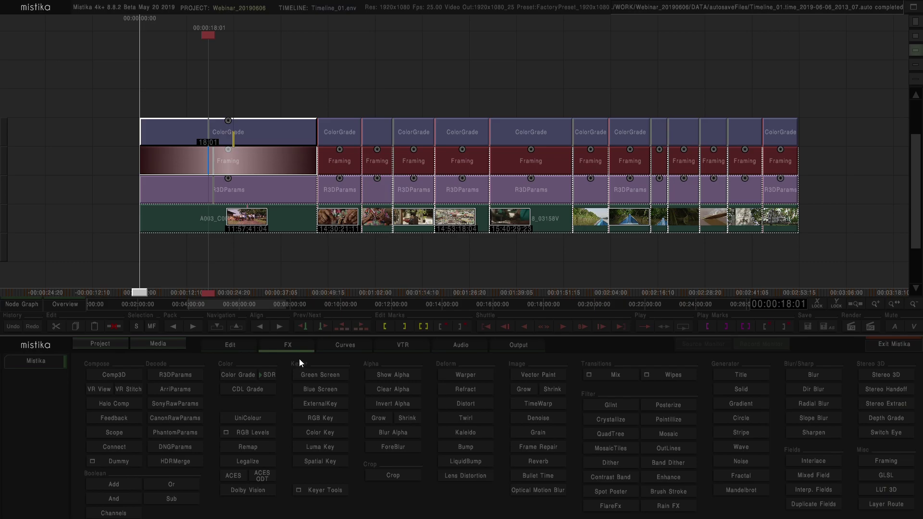
left_click(246, 375)
left_click(262, 59)
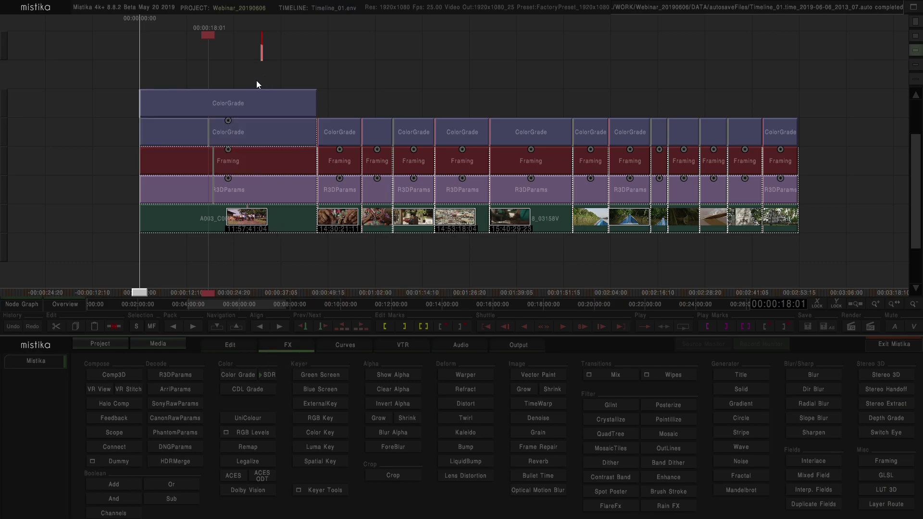
double_click(227, 101)
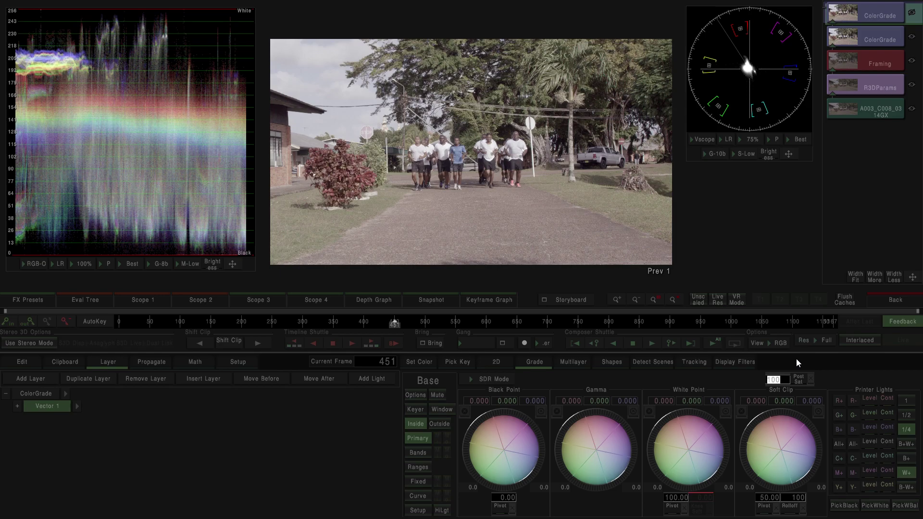
- Try a Post Sat of 200 on the upper ColorGrade and reset it to 100
key("Return")
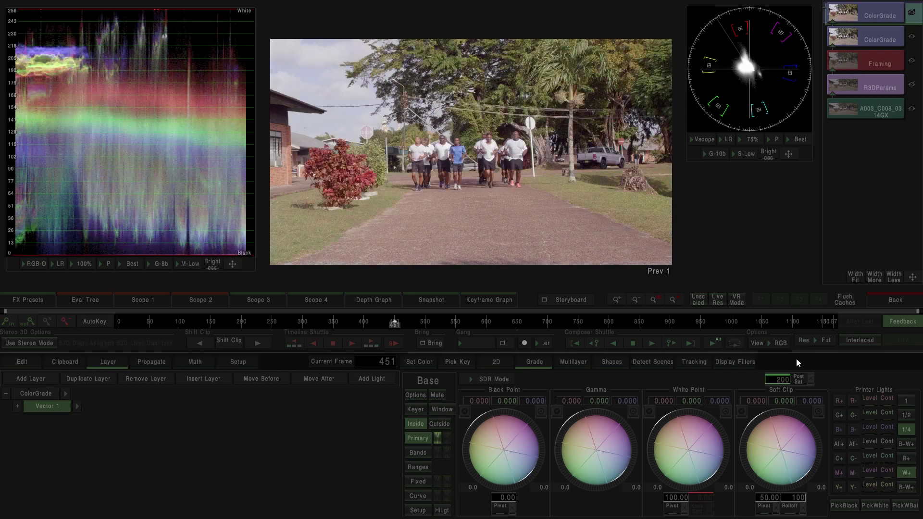
left_click(813, 380)
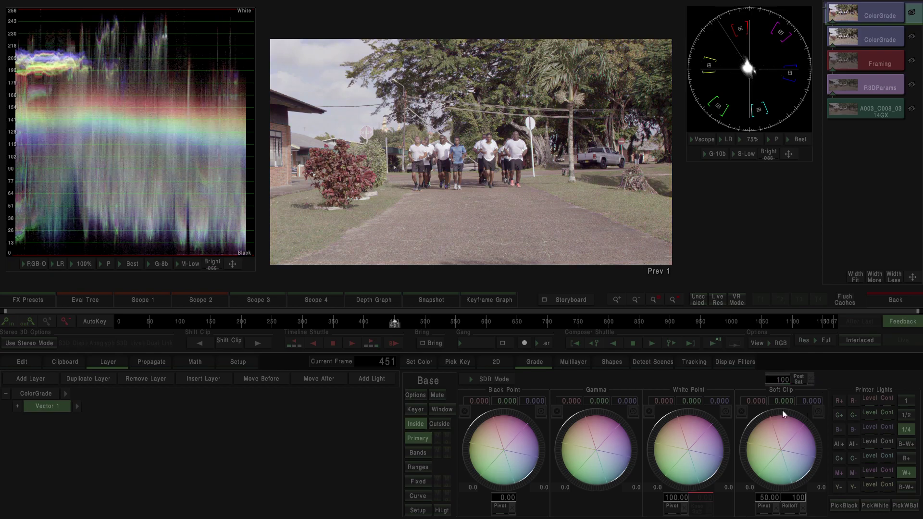
- Set the overall saturation to 200 in the Bands grading of the upper ColorGrade
left_click(418, 453)
left_click(527, 501)
type("200")
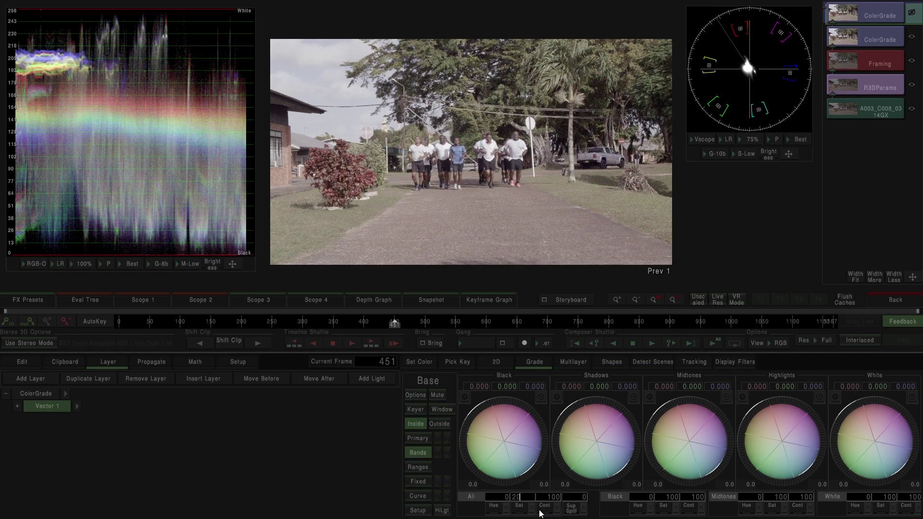
key("Return")
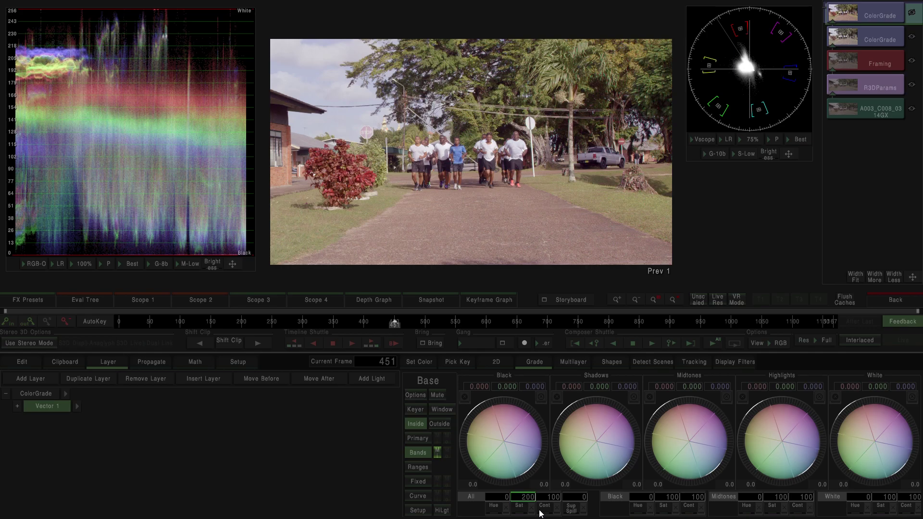
- Toggle the upper ColorGrade's view repeatedly to compare the image before and after the saturation boost
left_click(913, 14)
left_click(912, 13)
left_click(913, 14)
left_click(913, 14)
left_click(913, 15)
left_click(912, 14)
left_click(912, 15)
left_click(913, 14)
- Examine the Fixed and Curve grading controls of the upper ColorGrade and return to the timeline
left_click(418, 481)
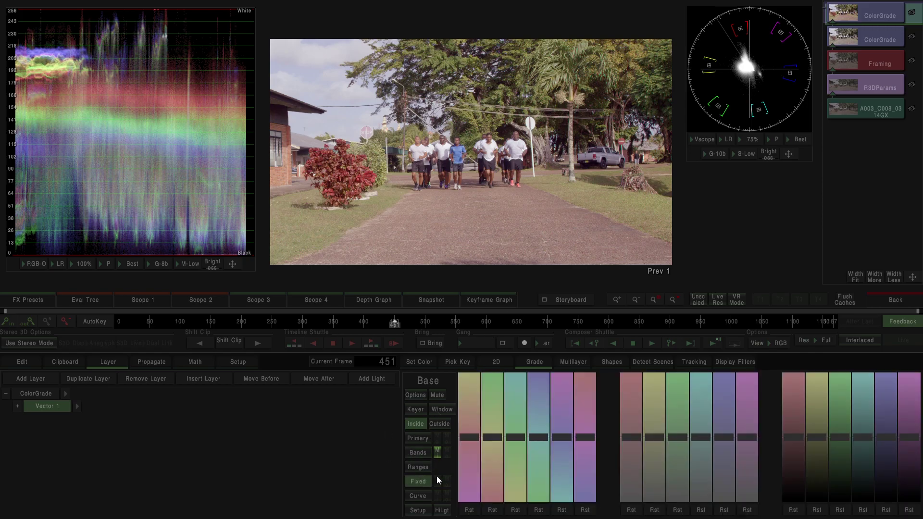
left_click(418, 496)
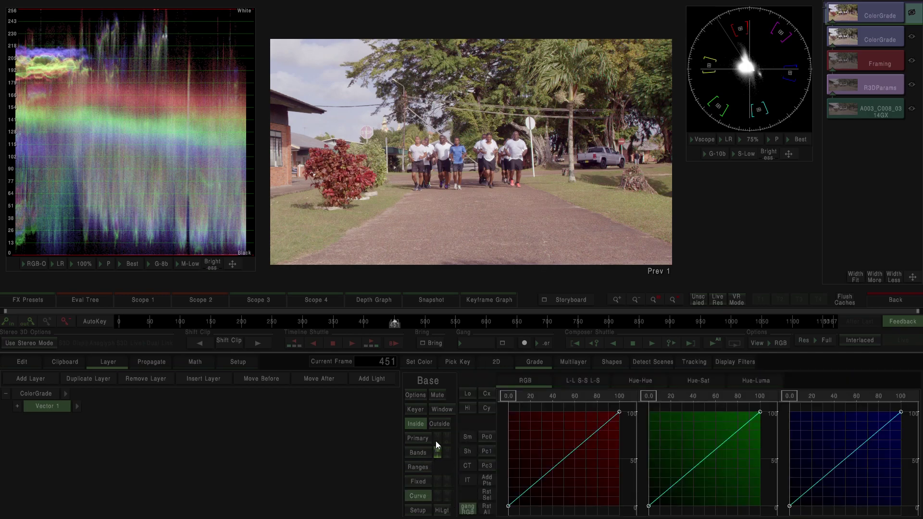
left_click(884, 305)
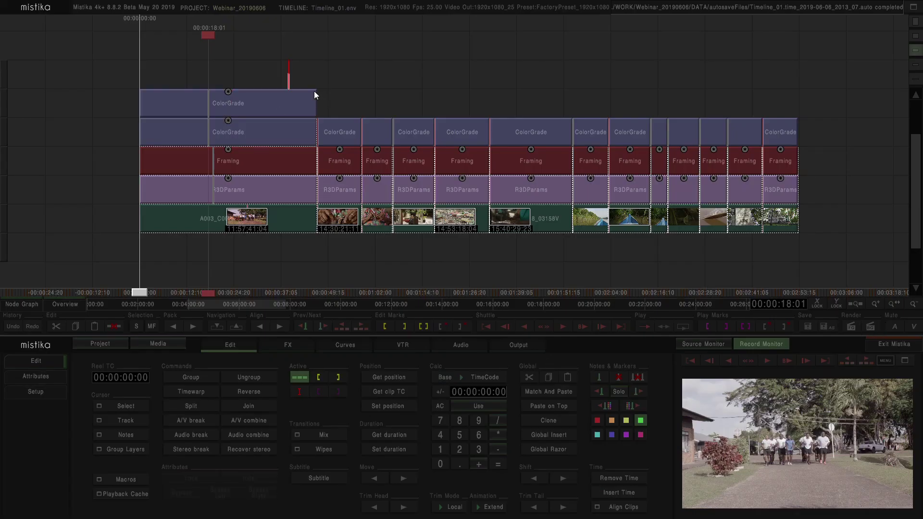
- Remove the upper ColorGrade from the first clip, leaving its original ColorGrade in place
left_click(233, 103)
left_click_drag(235, 102, 241, 99)
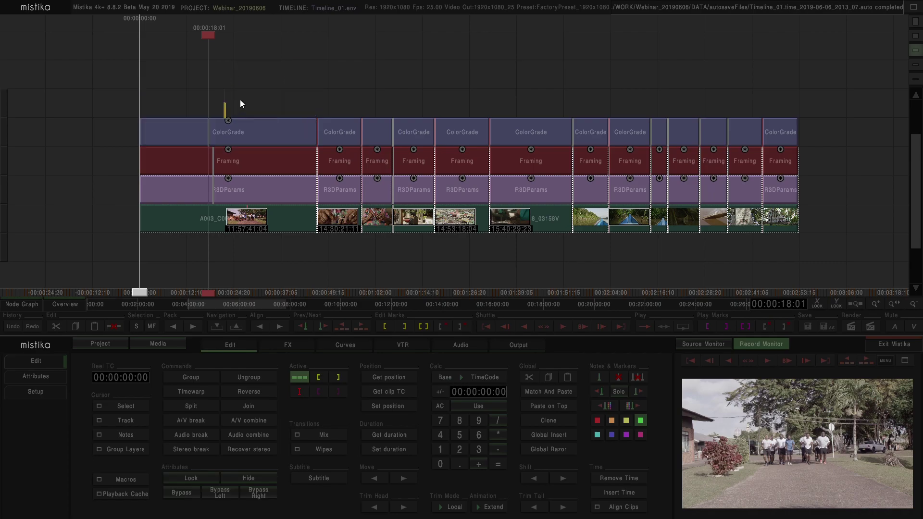
left_click_drag(232, 133, 209, 131)
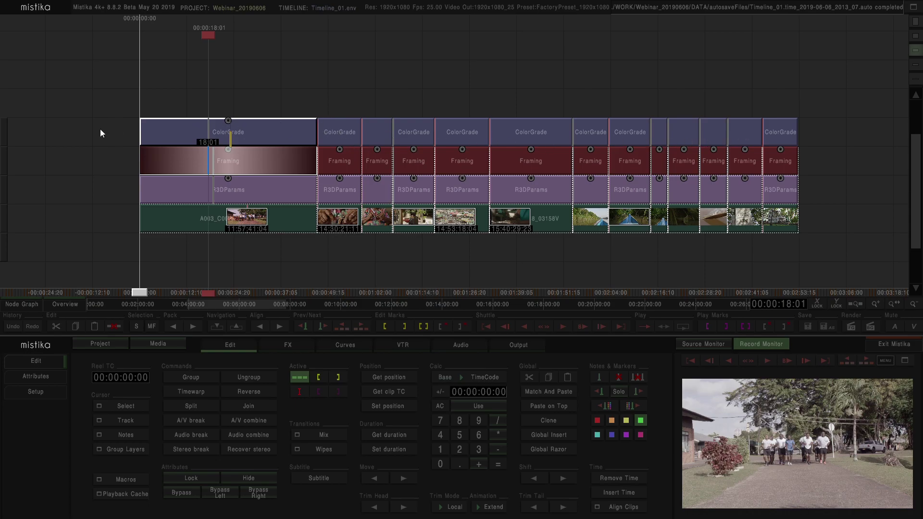
- Try a fresh second ColorGrade stacked above the first clip's grade, then take it off again
mouse_move(244, 123)
left_mouse_down()
mouse_move(241, 79)
mouse_move(237, 128)
left_mouse_up()
left_click_drag(300, 157, 414, 113)
left_click_drag(231, 89, 232, 106)
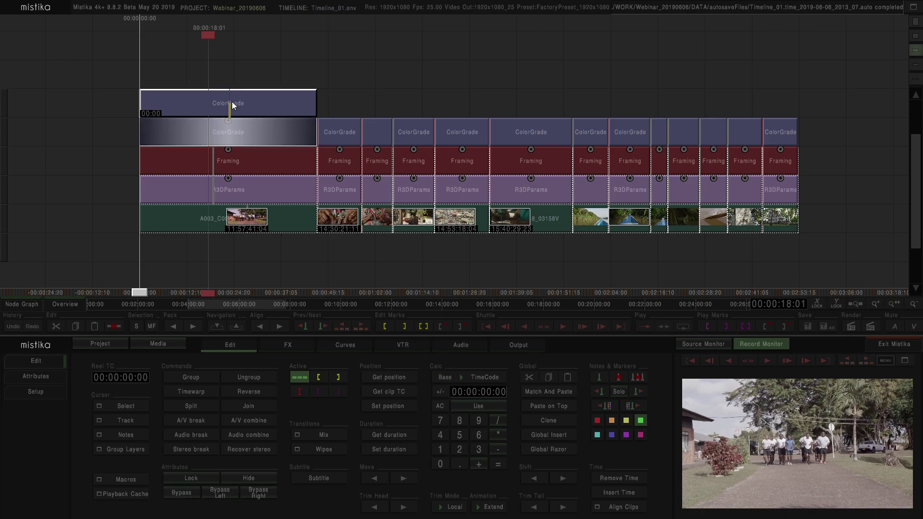
double_click(231, 102)
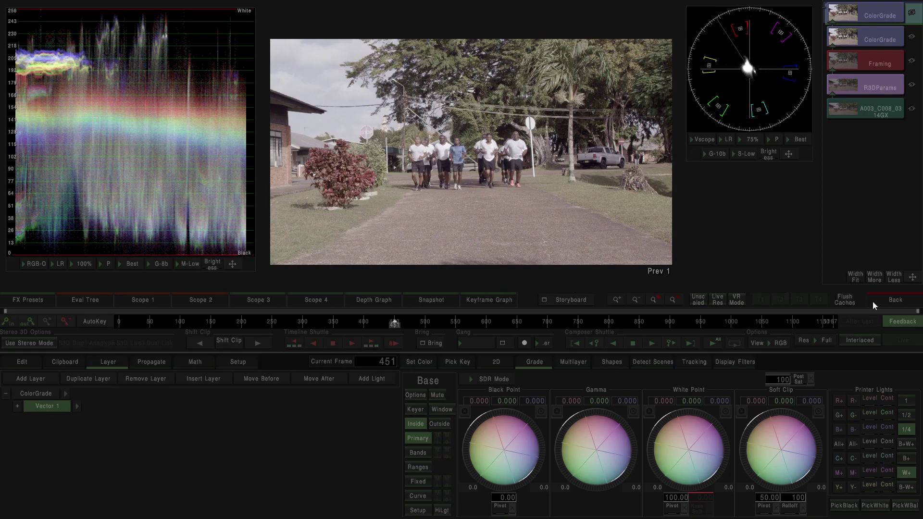
left_click(890, 302)
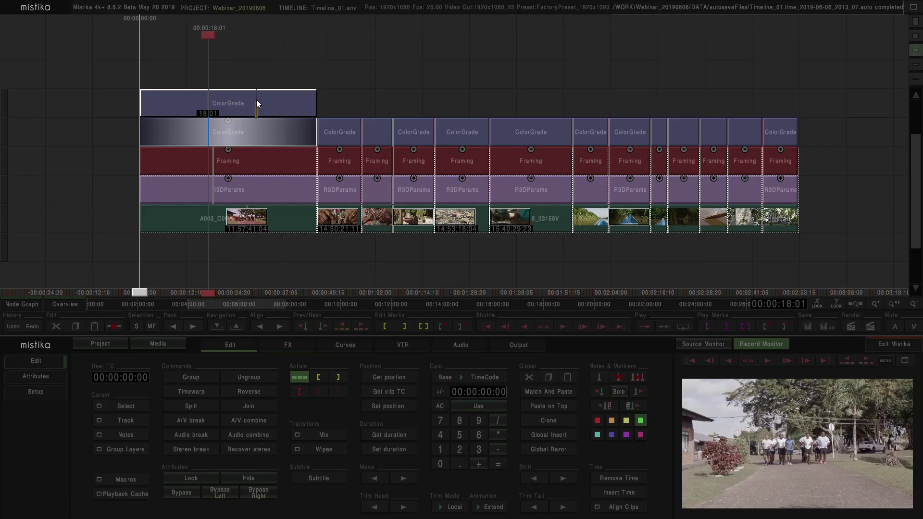
left_click_drag(256, 98, 272, 138)
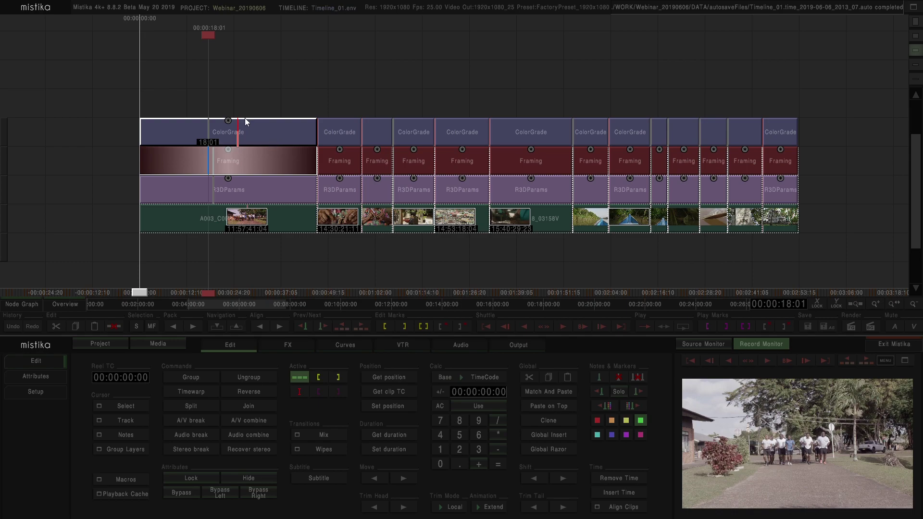
left_click_drag(256, 99, 245, 136)
- Open the first clip's remaining ColorGrade, add a second vector layer, and darken its Shadows band to about 14.9
double_click(249, 132)
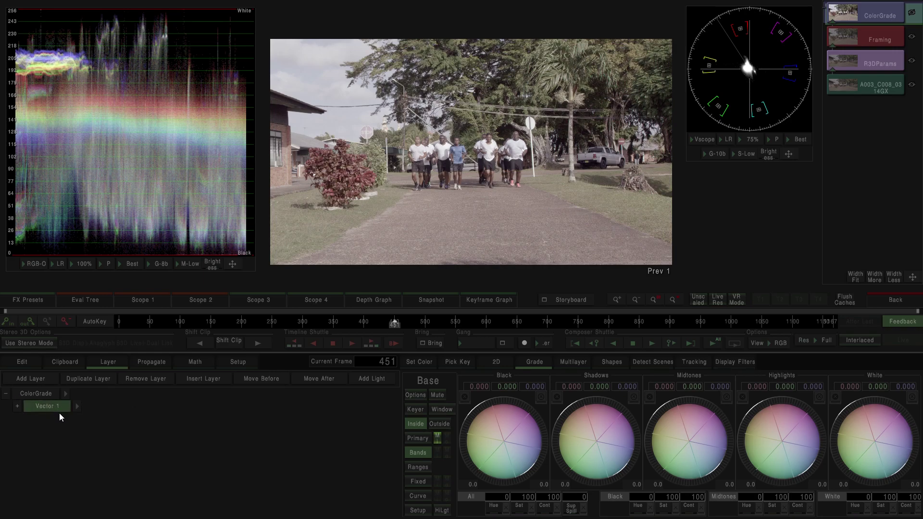
left_click(36, 382)
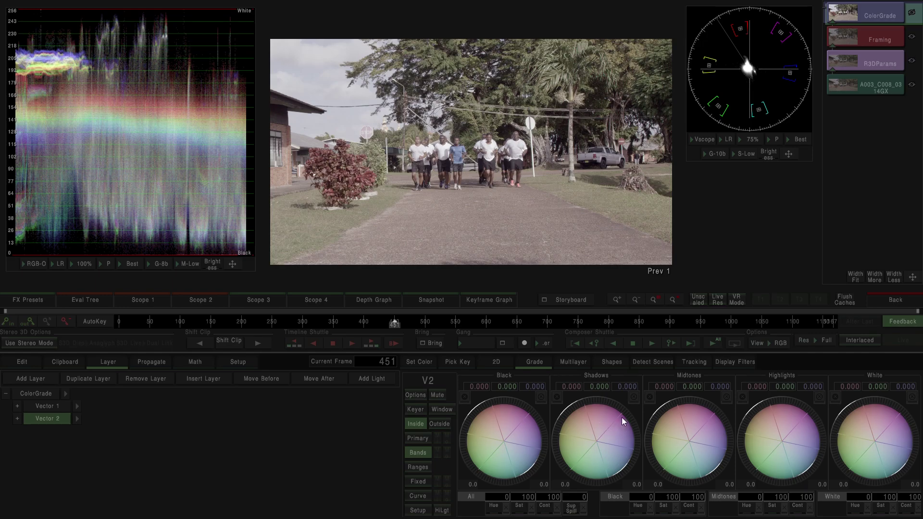
mouse_move(614, 433)
left_mouse_down()
mouse_move(586, 440)
mouse_move(604, 439)
mouse_move(591, 439)
mouse_move(586, 423)
left_mouse_up()
- Set the Post Sat of Vector 1 to 200 in its Primary grading and shift its Gamma balance towards blue
left_click(57, 406)
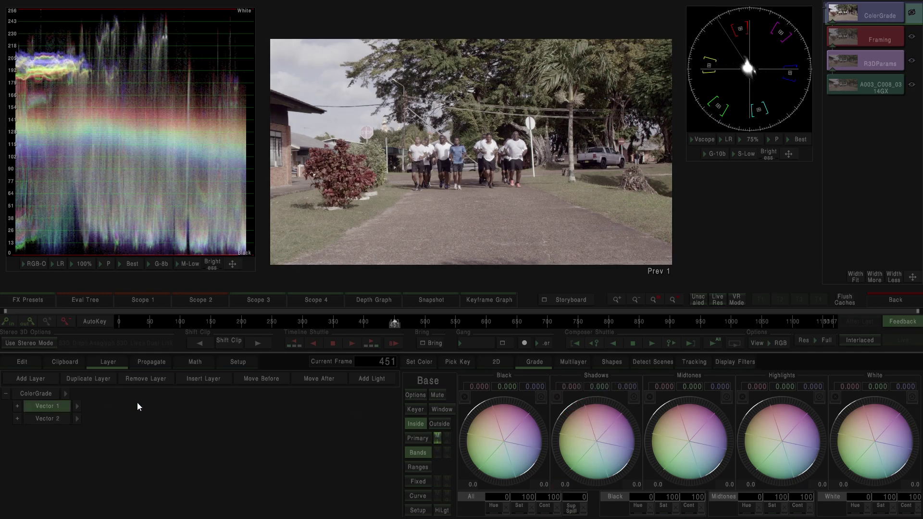
left_click(417, 439)
left_click(779, 380)
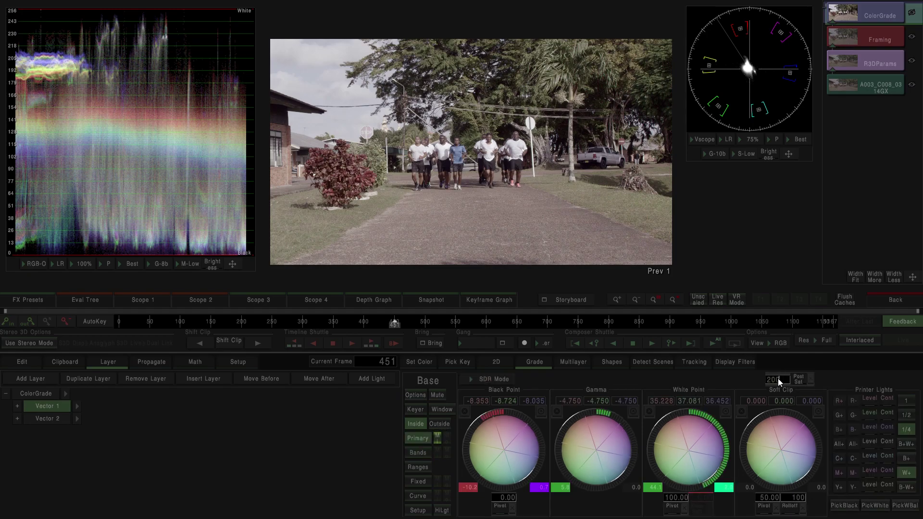
type("200")
key("Return")
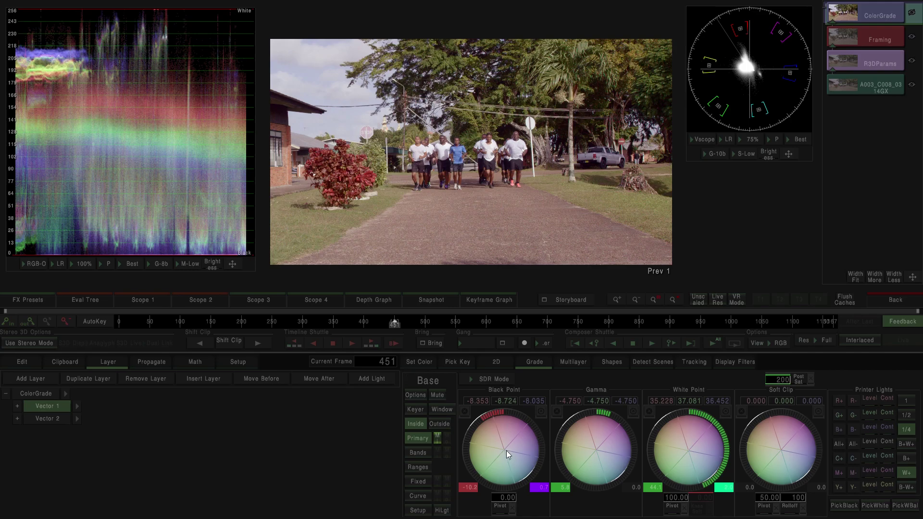
mouse_move(595, 450)
left_mouse_down()
mouse_move(598, 460)
mouse_move(602, 448)
left_mouse_up()
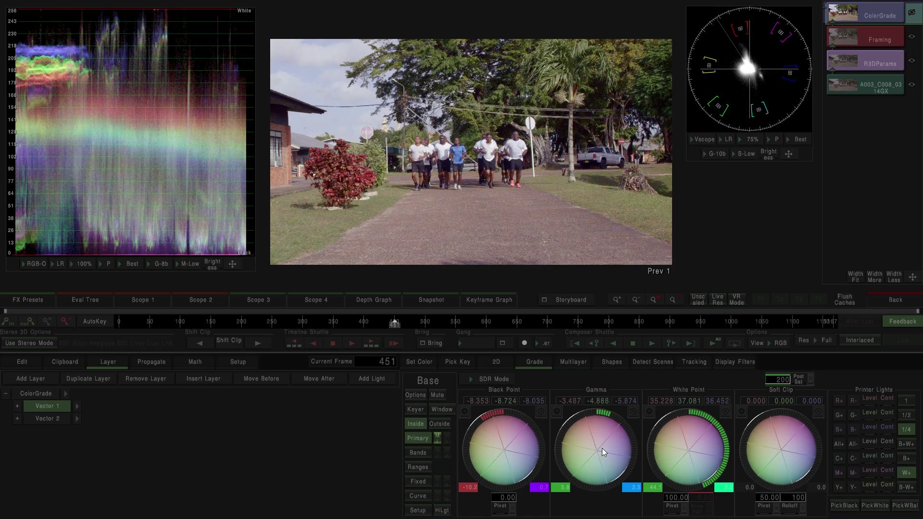
- In the Bands grading of Vector 2, adjust the Shadows to about 15.4 and the Highlights to about -10.9 for more contrast
left_click(57, 419)
left_click(417, 453)
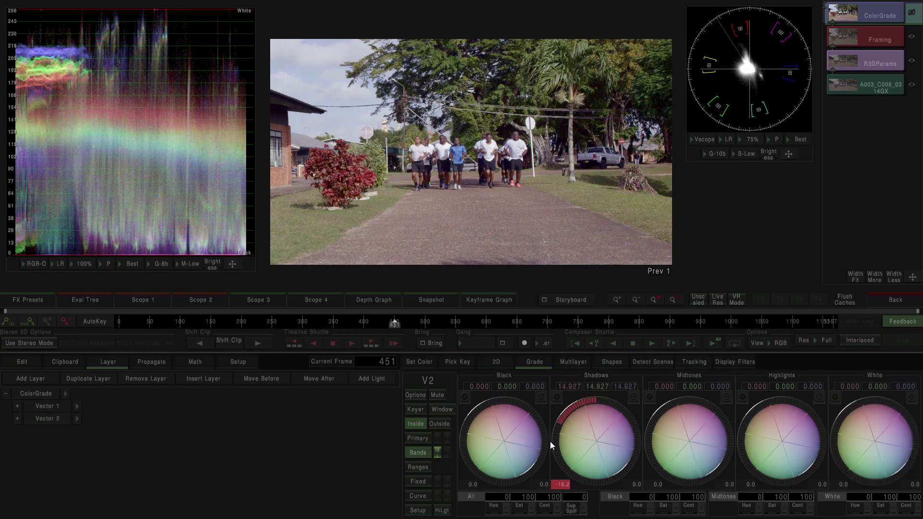
left_click_drag(593, 431, 599, 430)
left_click_drag(739, 412, 796, 434)
left_click_drag(607, 422, 564, 435)
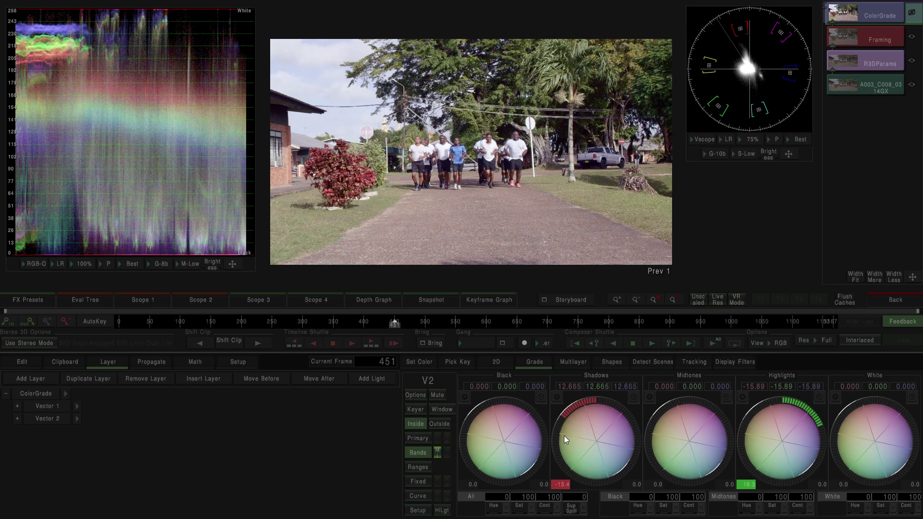
left_click_drag(758, 431, 757, 448)
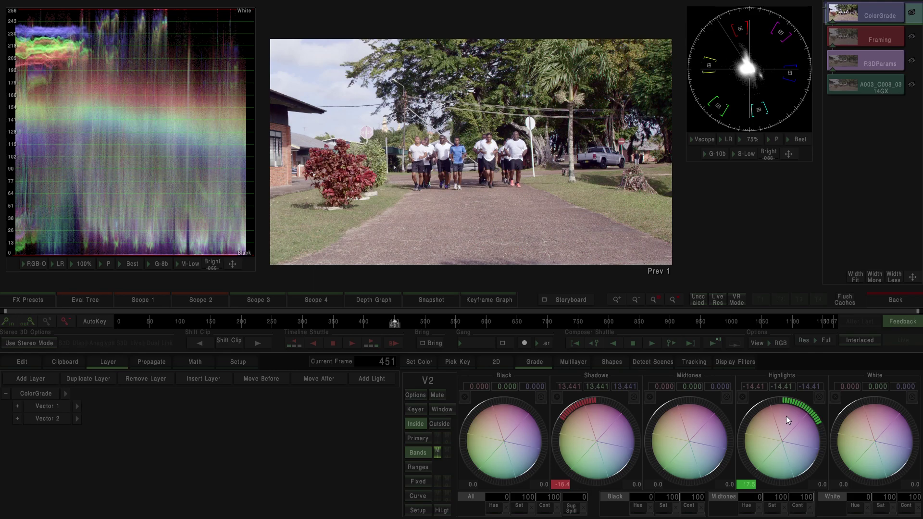
left_click_drag(582, 423, 651, 424)
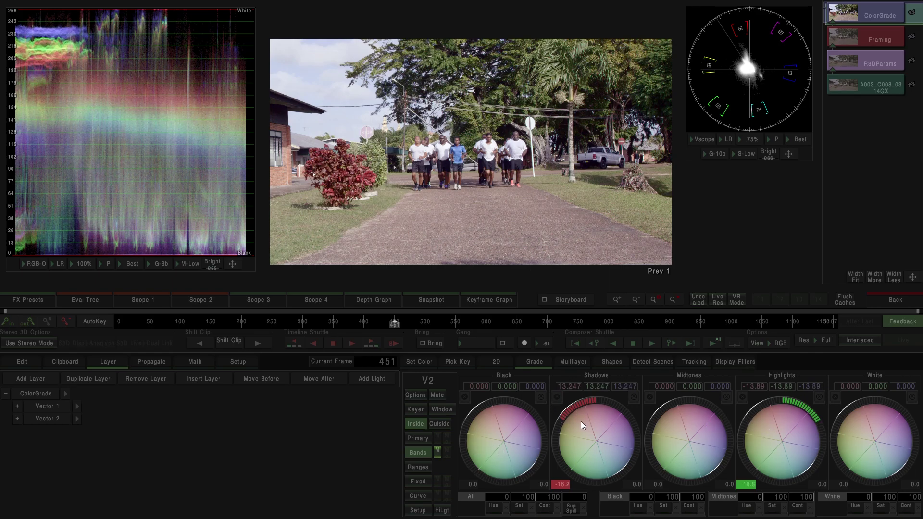
left_click_drag(778, 436, 763, 438)
left_click_drag(585, 433, 443, 417)
- Rename the Vector 1 layer as Base
left_click(417, 411)
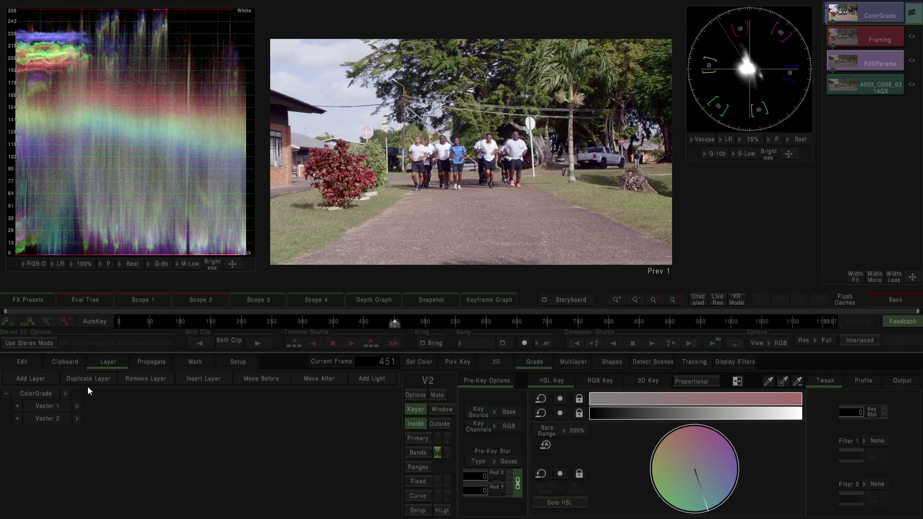
left_click(54, 408)
left_click(54, 405)
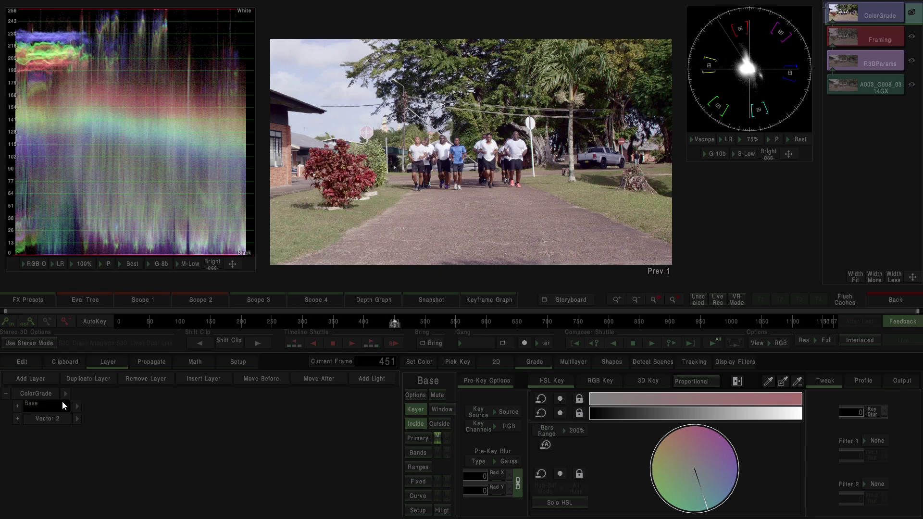
key("Return")
left_click(159, 425)
left_click(53, 420)
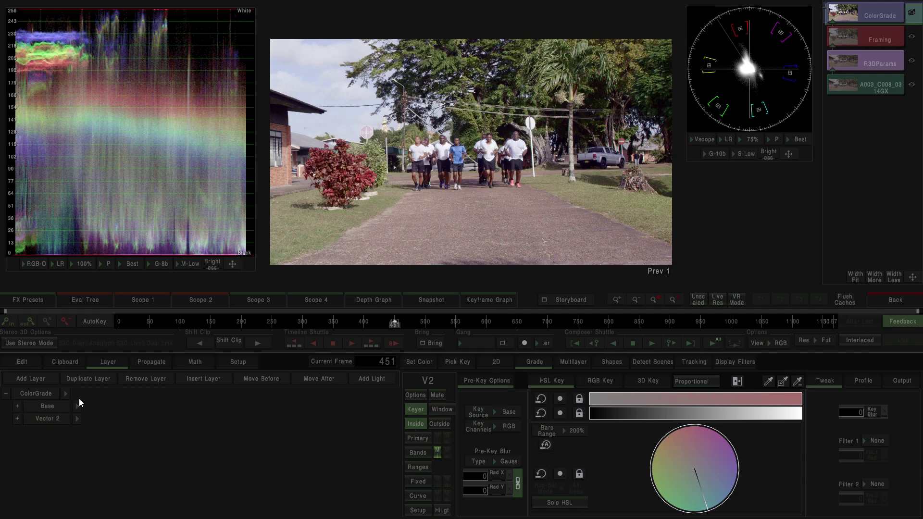
- Lower the Base layer's Primary White Point to about 33.1 red, 35.0 green and 34.4 blue
left_click(59, 406)
left_click(417, 439)
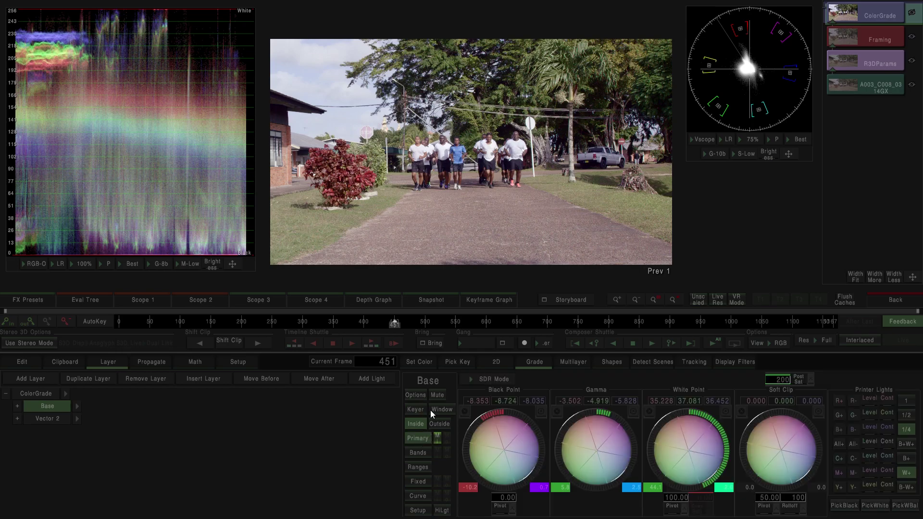
left_click_drag(691, 432, 674, 421)
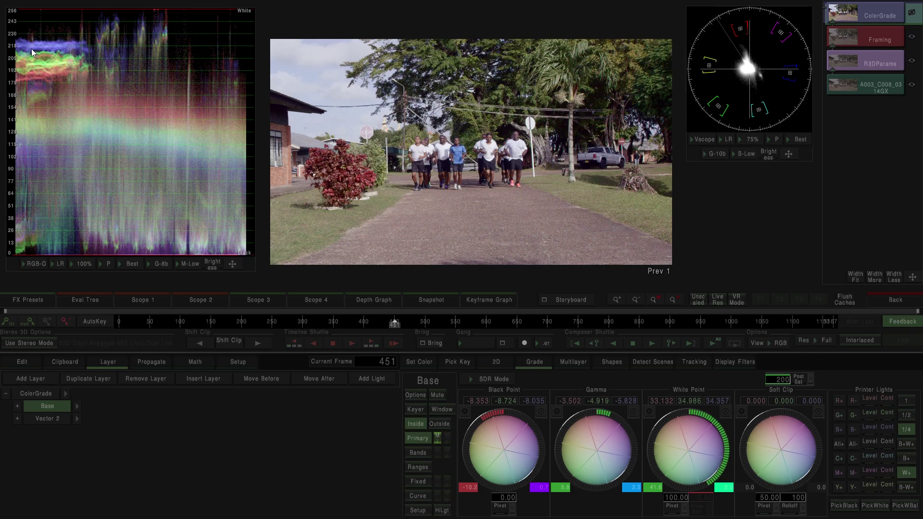
- Switch the waveform scope's graticule to the 10-bit scale G-10b and place the scope beside the preview image
left_click_drag(246, 262, 260, 320)
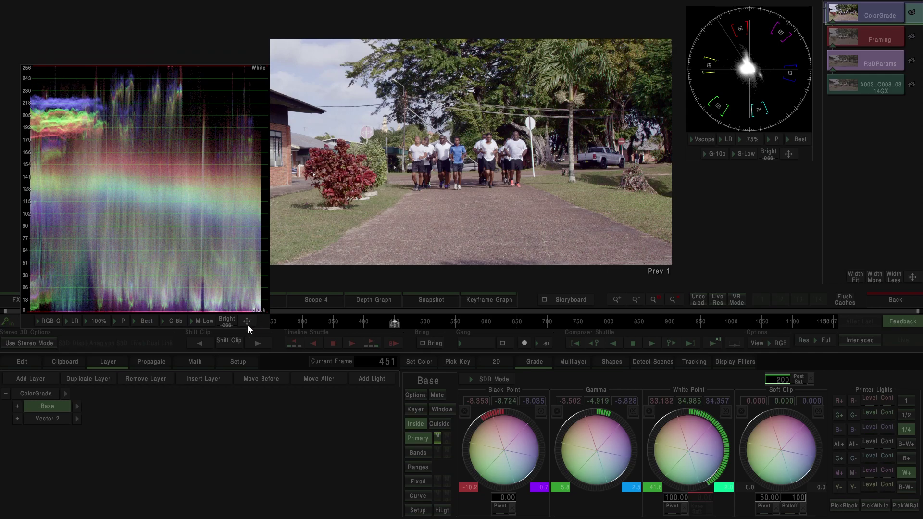
left_click(176, 321)
left_click_drag(247, 320, 233, 273)
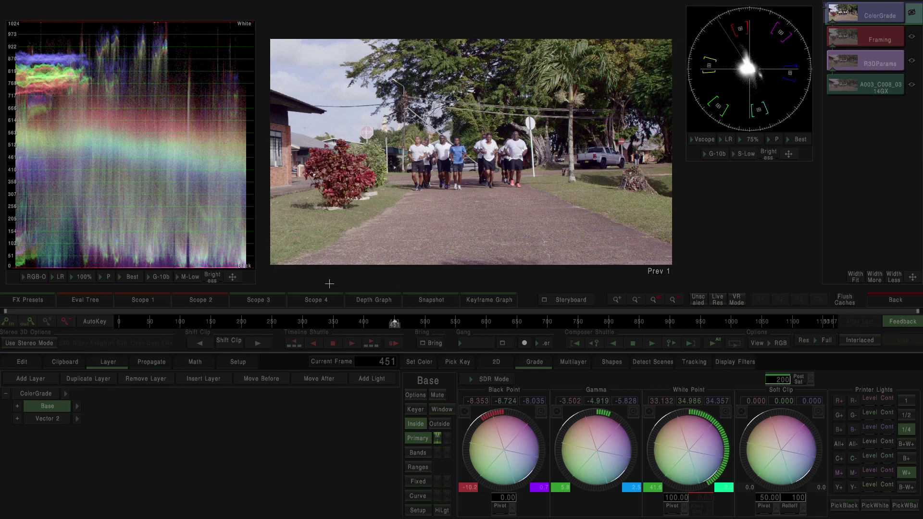
- Raise the Base layer's Black Point to about -7.8 red, -8.2 green and -7.5 blue
left_click_drag(492, 446, 497, 446)
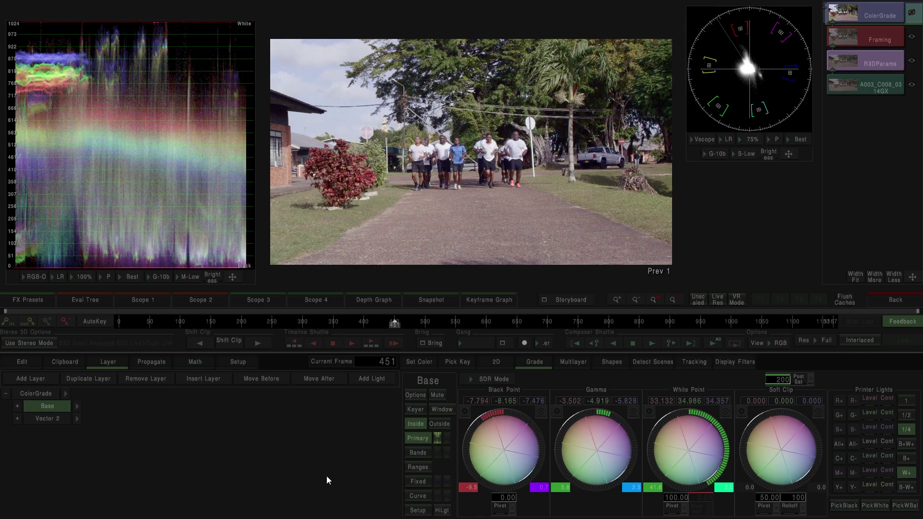
left_click(102, 413)
- Insert a new layer between Base and the band-graded vector, and compare the Bands settings of Vector 2 and Vector 3
left_click(54, 419)
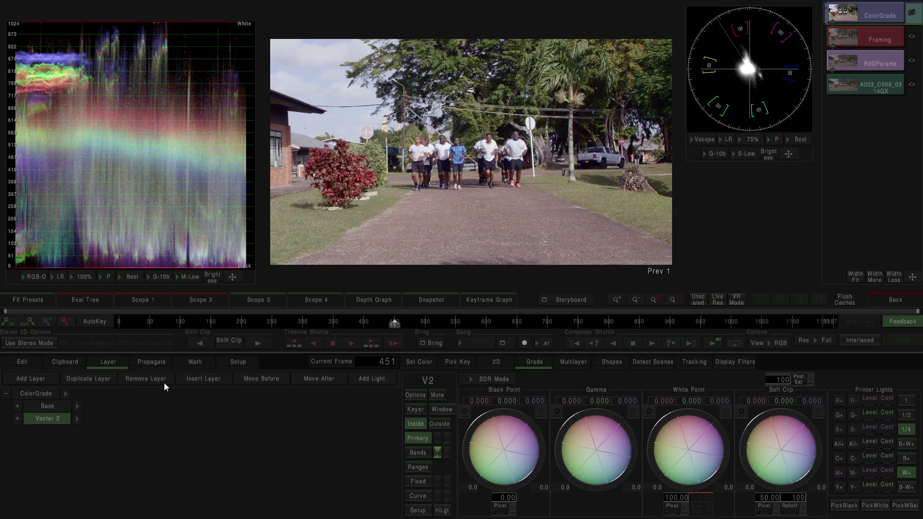
left_click(203, 378)
left_click(66, 430)
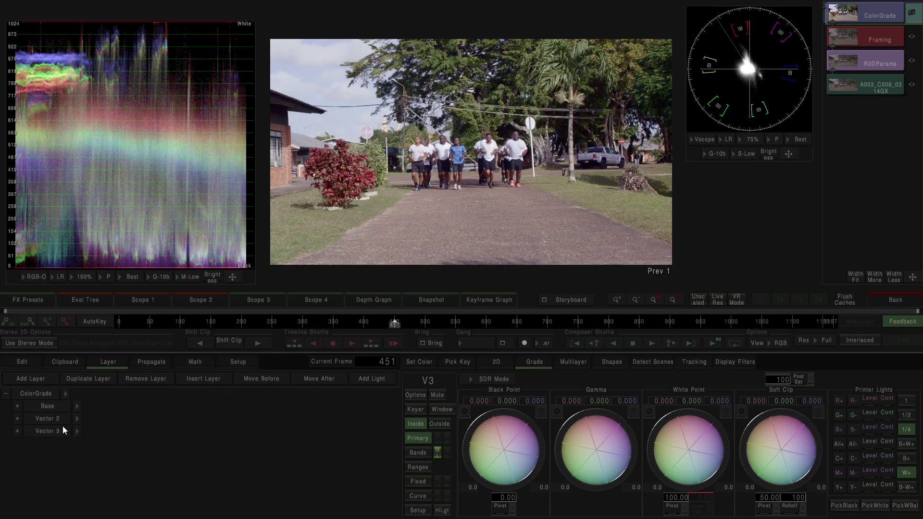
left_click(53, 418)
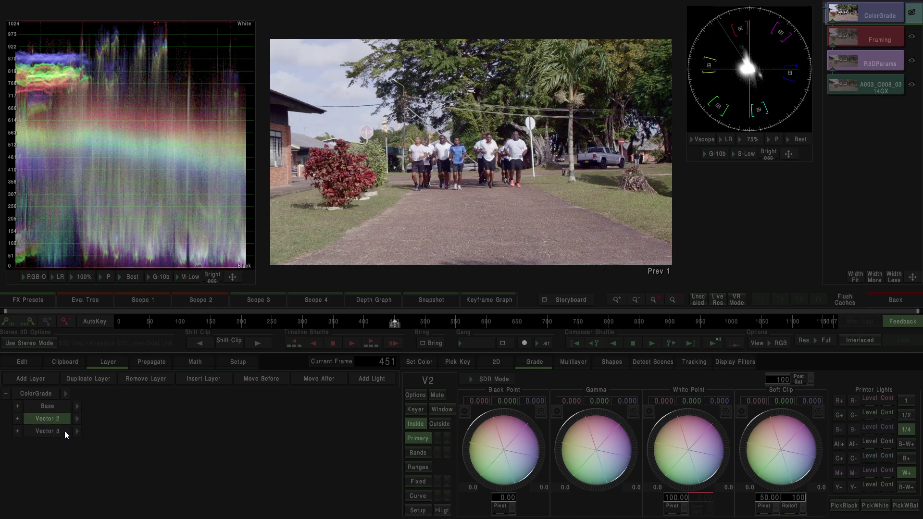
left_click(64, 431)
left_click(416, 457)
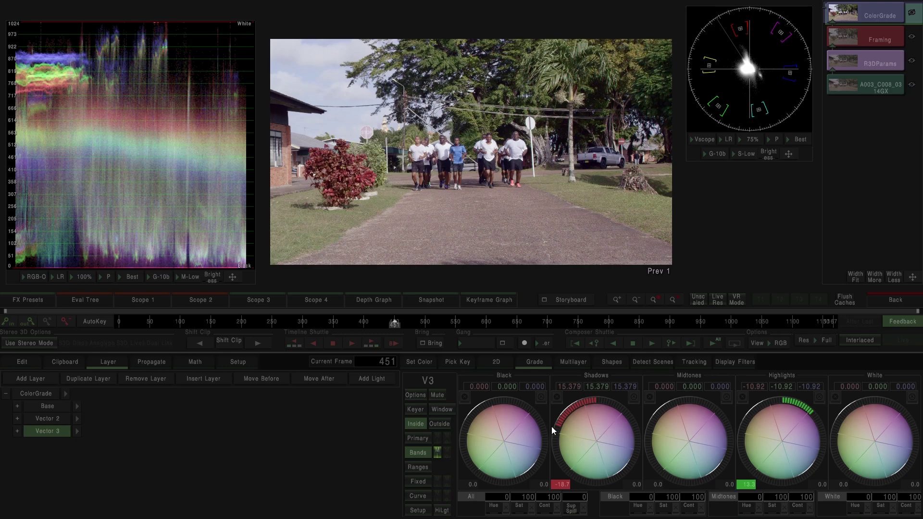
left_click(46, 419)
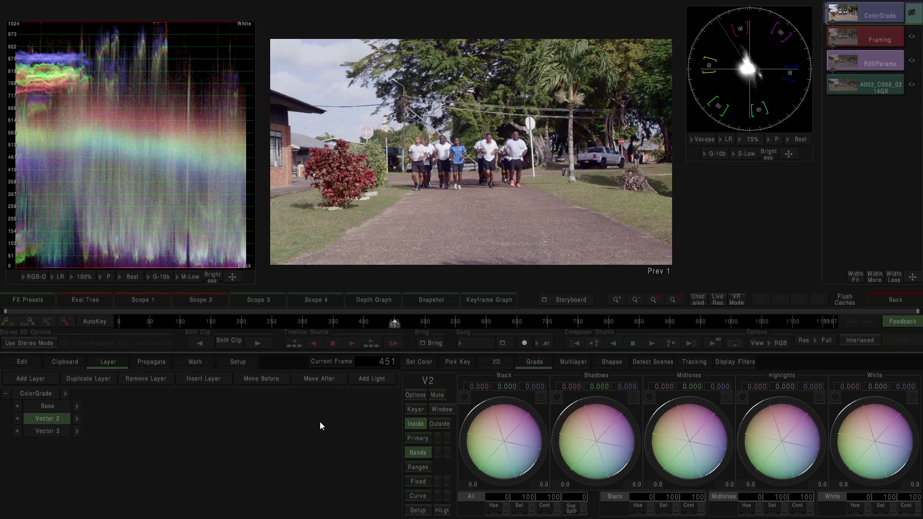
- Raise the Primary White Point of Vector 2 to about 24.4 and zoom the waveform scope out to 75%
left_click(419, 439)
mouse_move(677, 440)
left_mouse_down()
mouse_move(753, 419)
mouse_move(682, 444)
mouse_move(686, 435)
left_mouse_up()
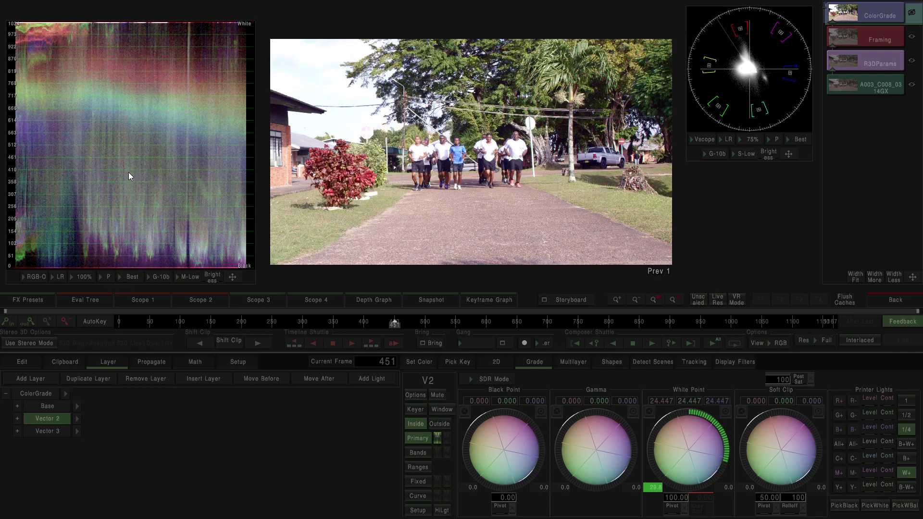
scroll(128, 172, "down", 3)
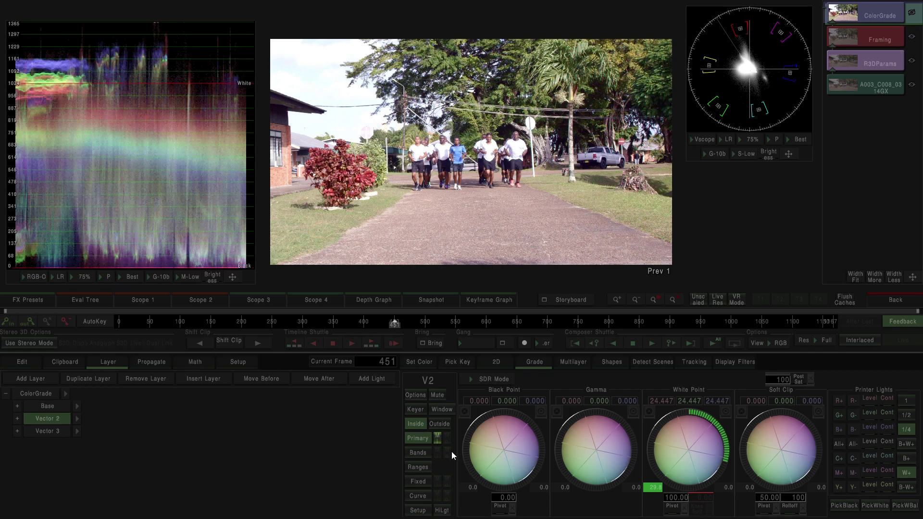
- Turn on clamping for Vector 2
left_click(415, 395)
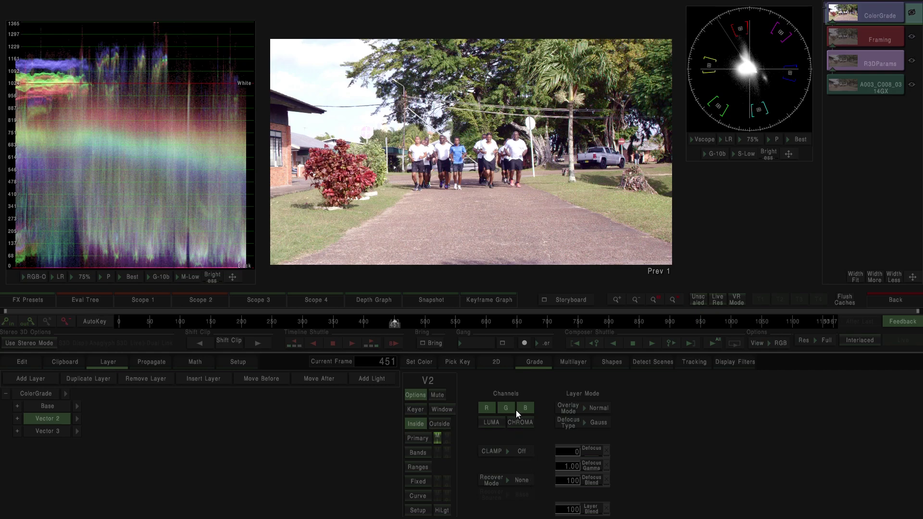
left_click(522, 451)
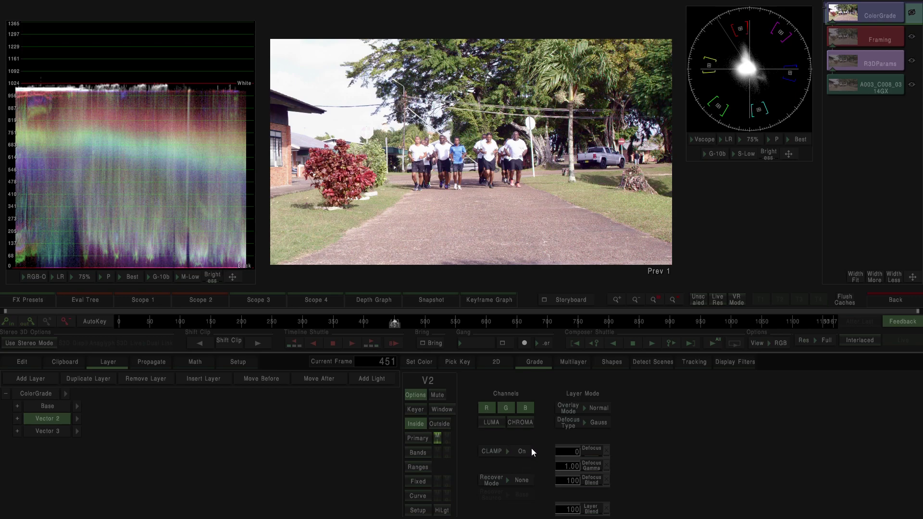
- Set the Highlights band of Vector 3 to about -16.6
left_click(62, 431)
left_click(410, 451)
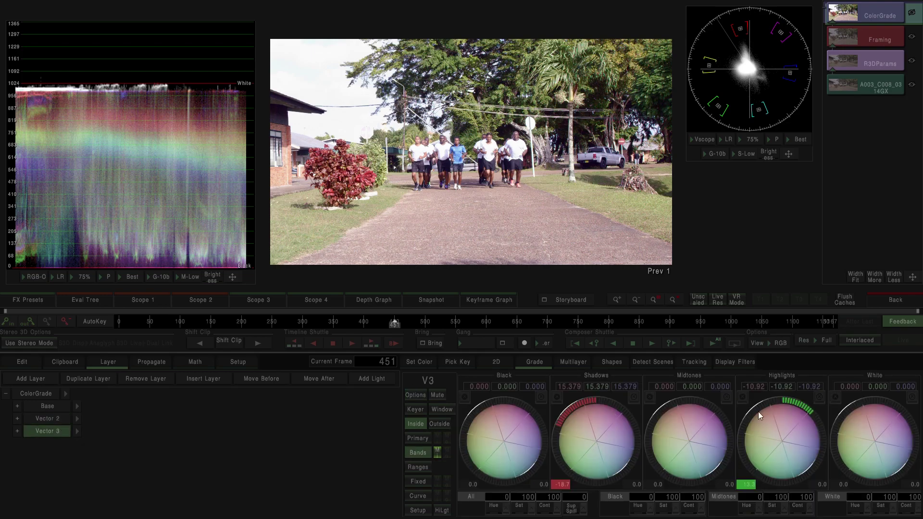
mouse_move(780, 437)
left_mouse_down()
mouse_move(753, 433)
mouse_move(794, 437)
left_mouse_up()
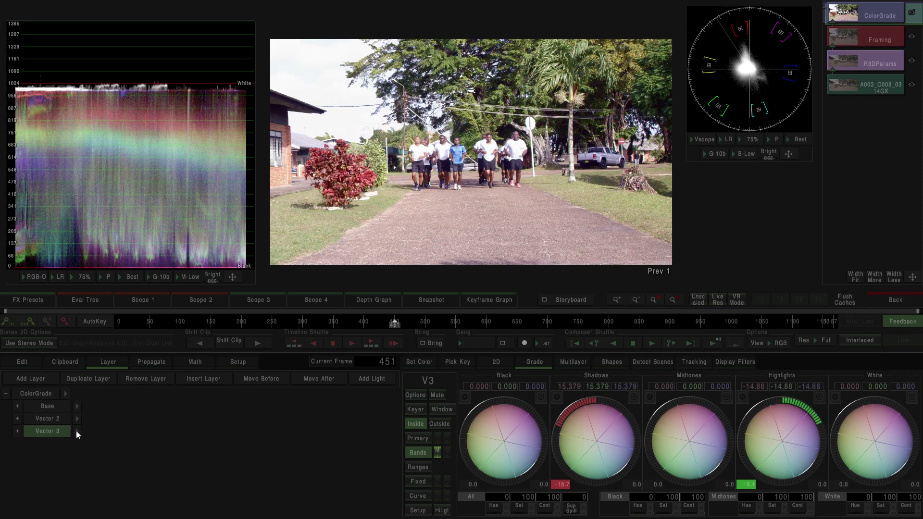
left_click(145, 445)
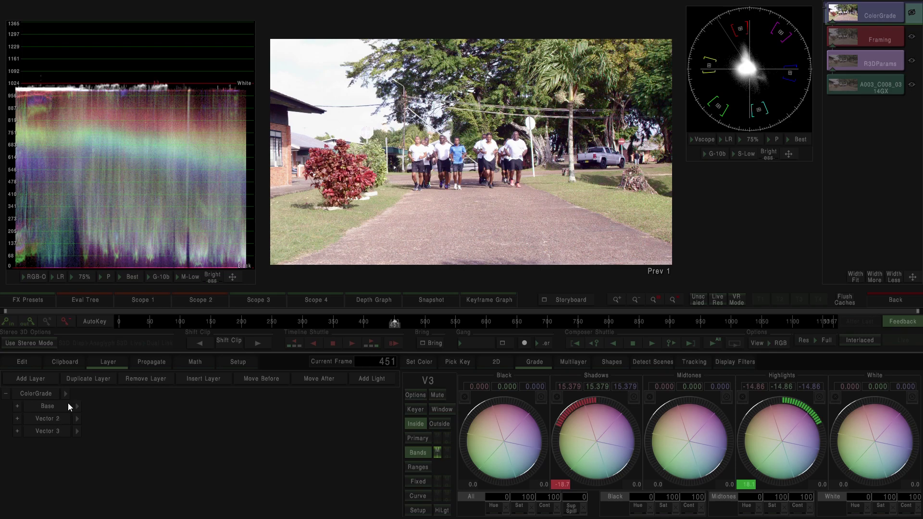
left_click(61, 431)
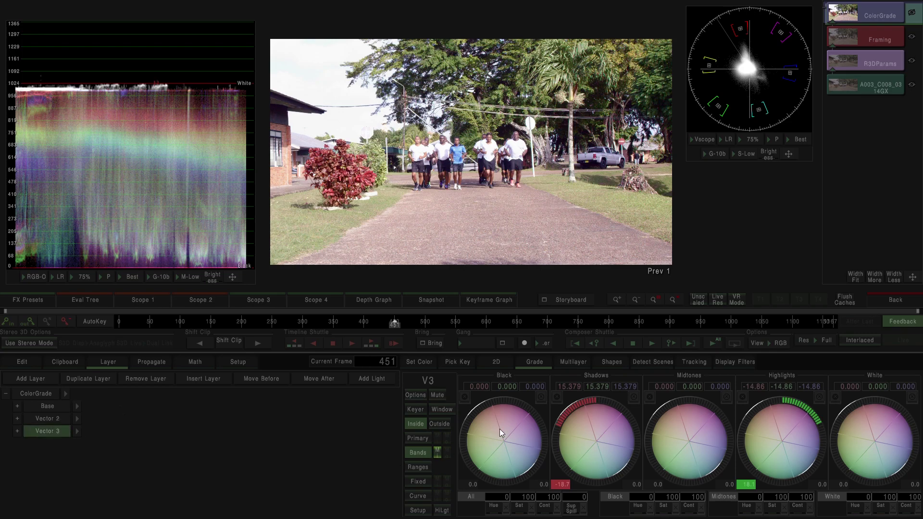
left_click_drag(804, 451, 703, 431)
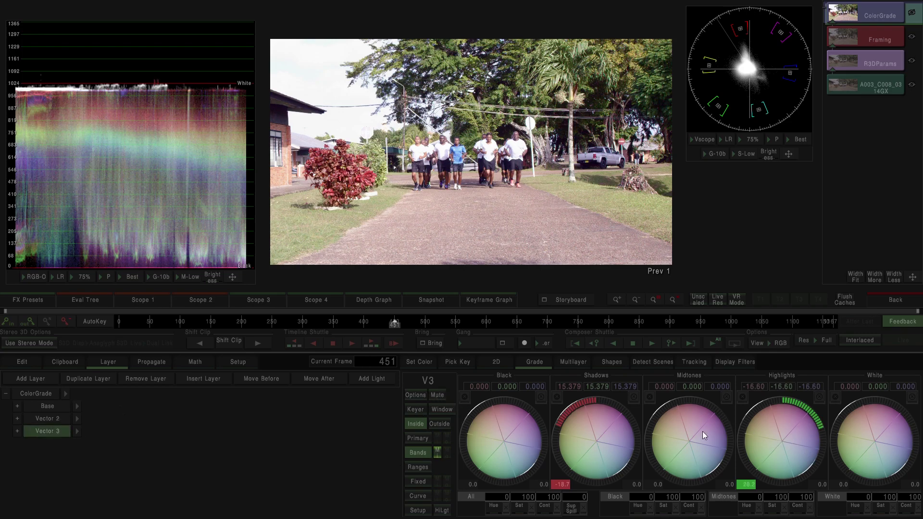
- Try Source as Vector 3's key source, compare the result with the Framing effect, and set the key source to V2
left_click(415, 409)
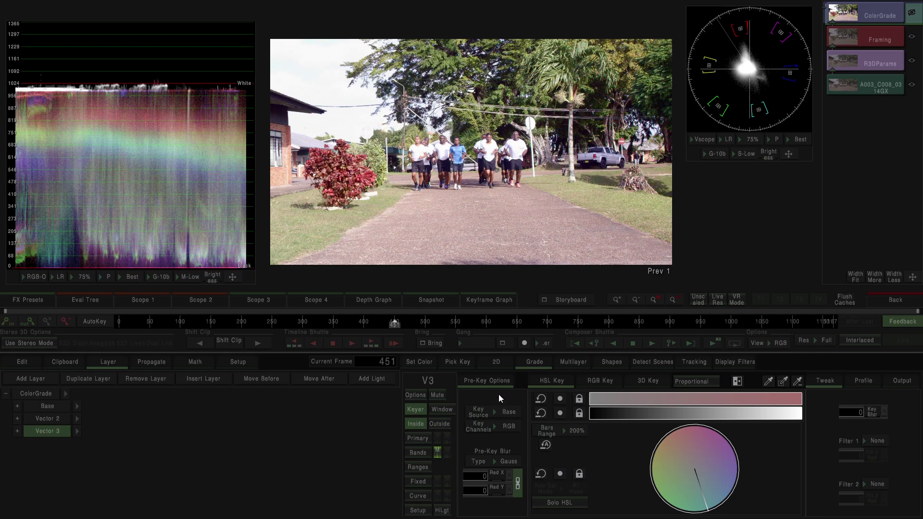
left_click(509, 412)
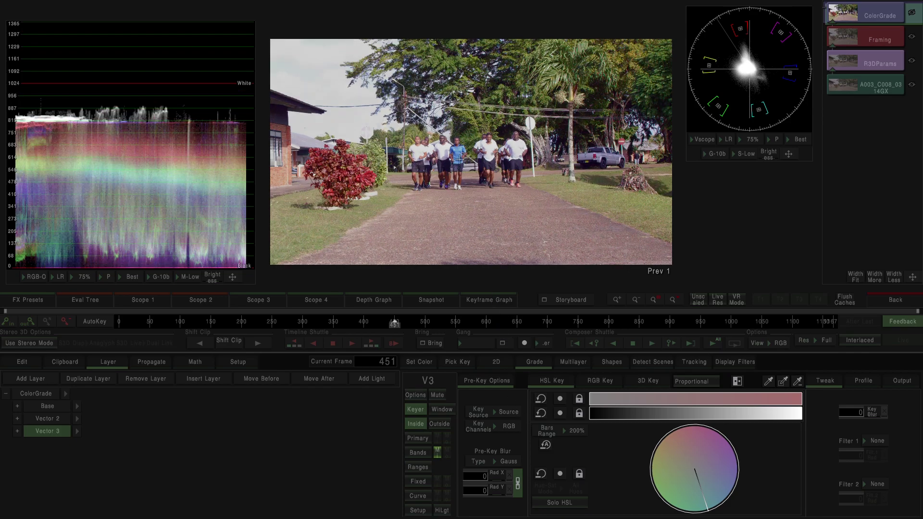
left_click(848, 38)
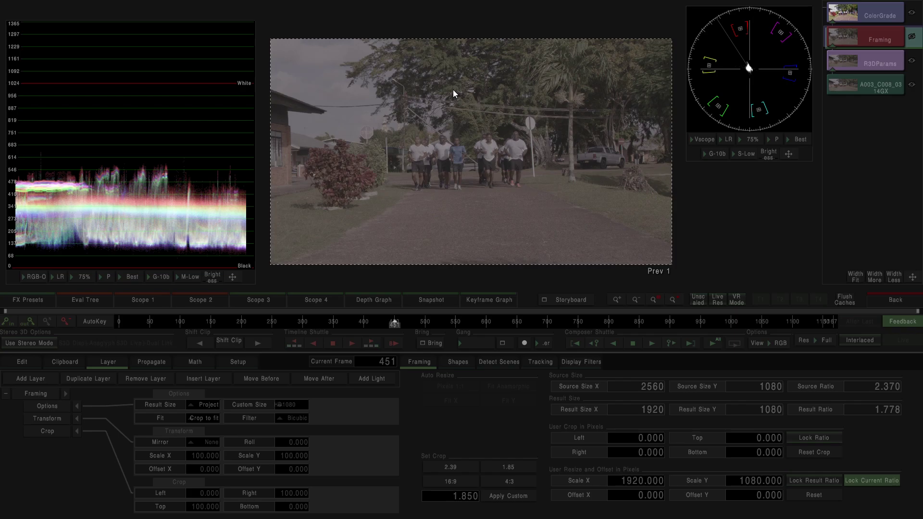
left_click(857, 16)
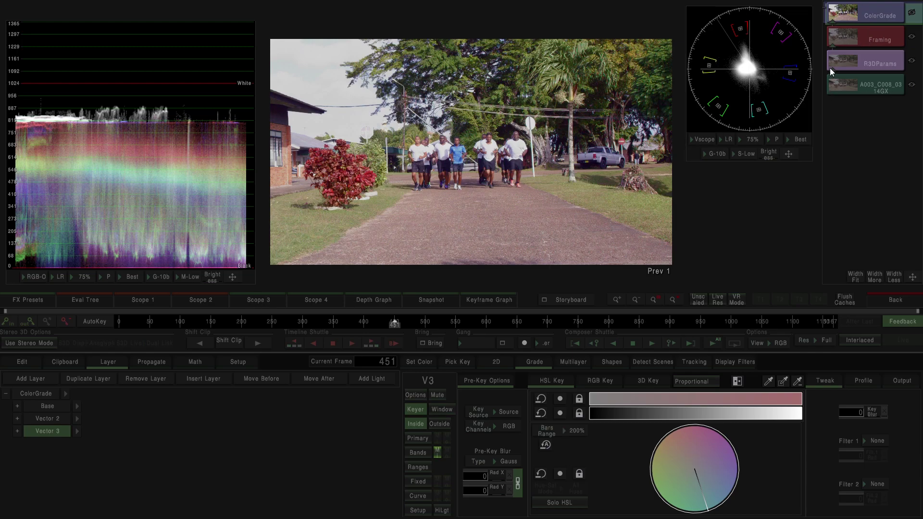
left_click(855, 38)
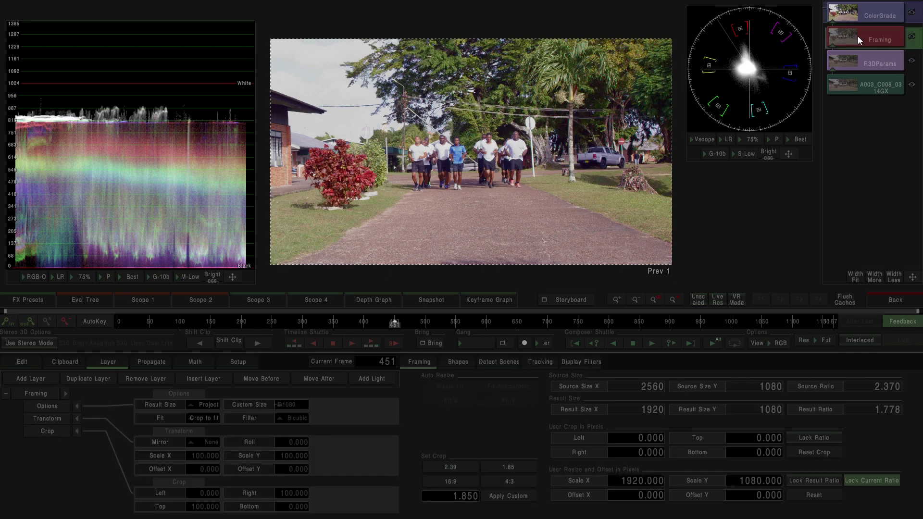
left_click(861, 17)
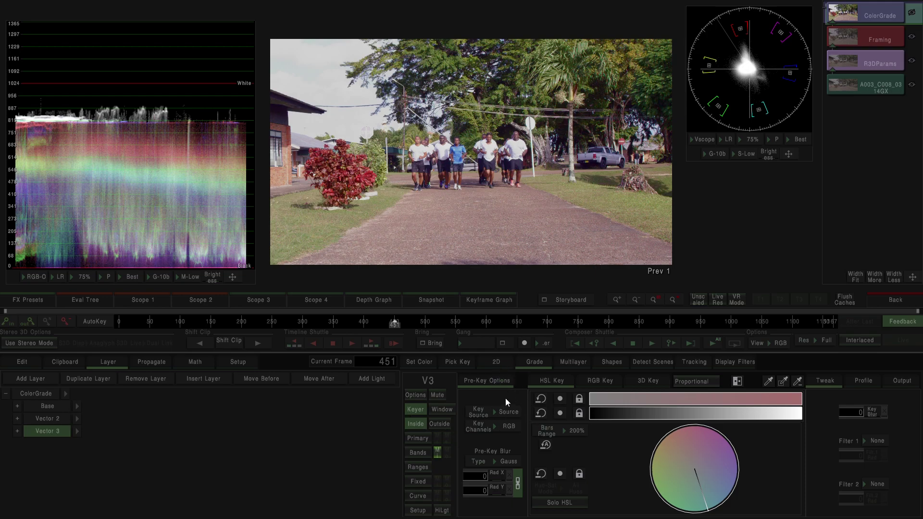
left_click(508, 412)
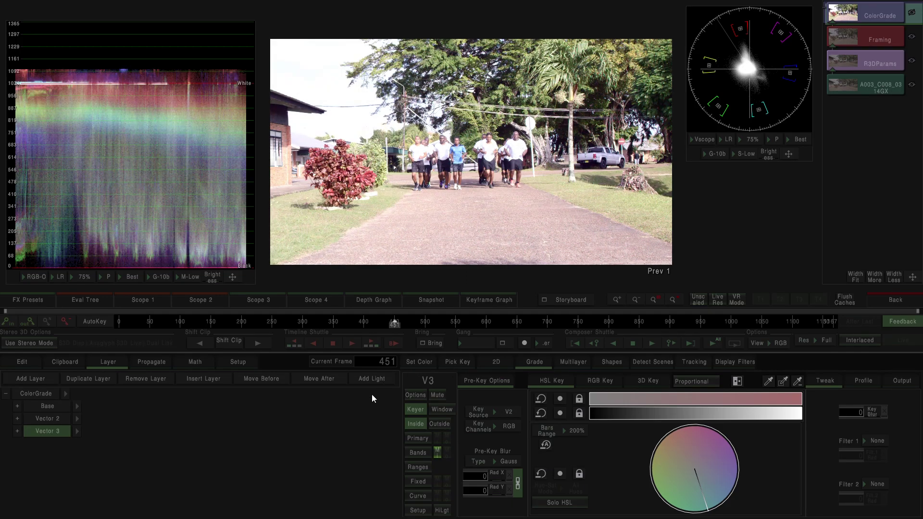
- Set Vector 3's Shadows band to about 16.2 and reset its Highlights band to zero
left_click(423, 455)
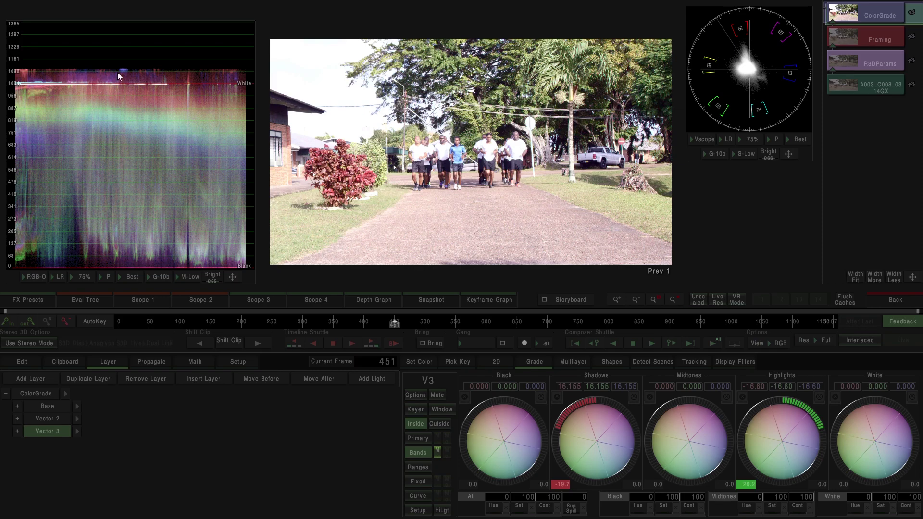
left_click(819, 398)
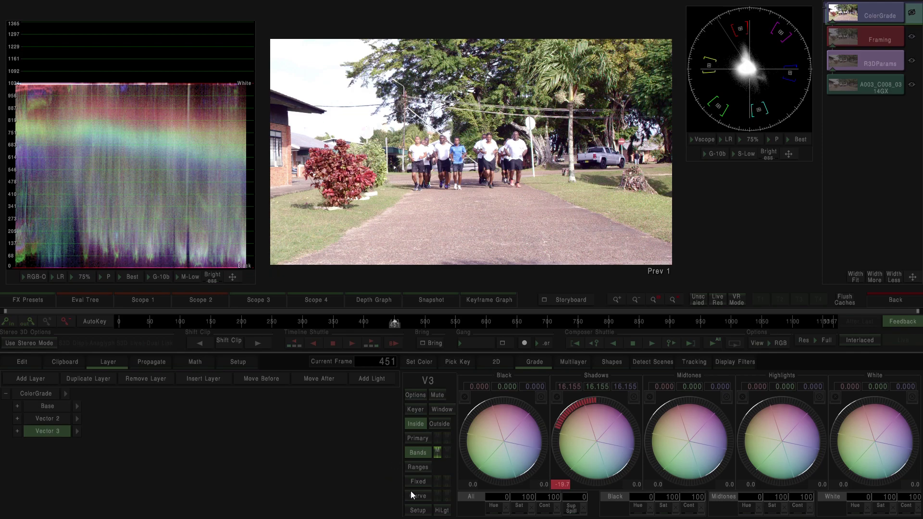
- Set the Primary White Point of Vector 2 to about 22.4
left_click(57, 418)
left_click(422, 439)
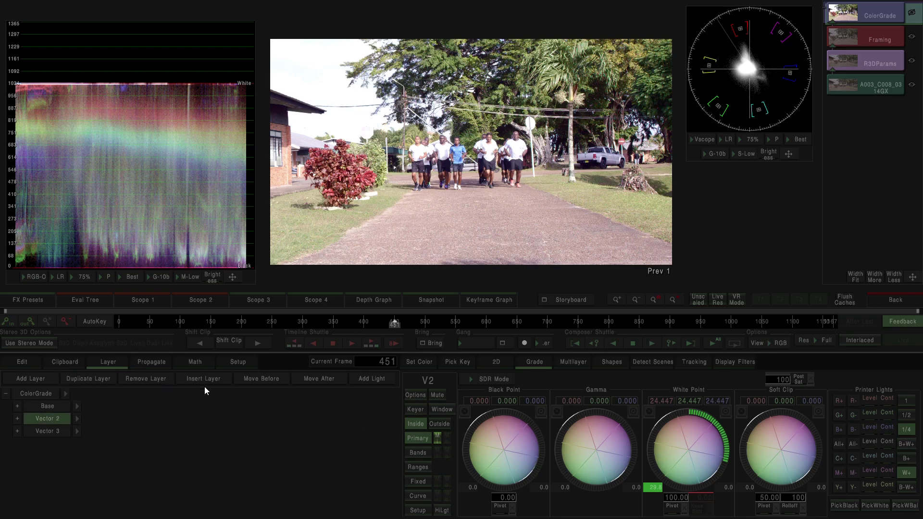
left_click_drag(693, 423, 673, 424)
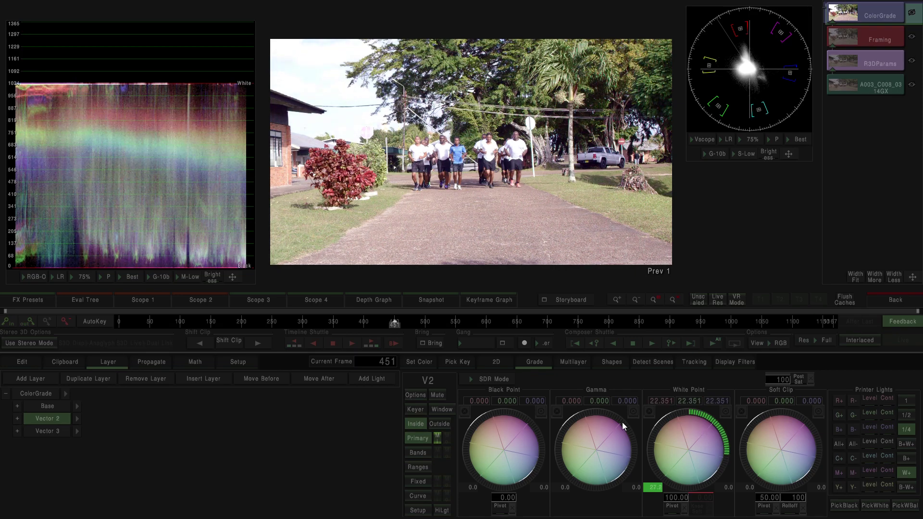
- Check the Bands settings of Vector 3 and remove the Primary-graded layer between it and Base
left_click(56, 433)
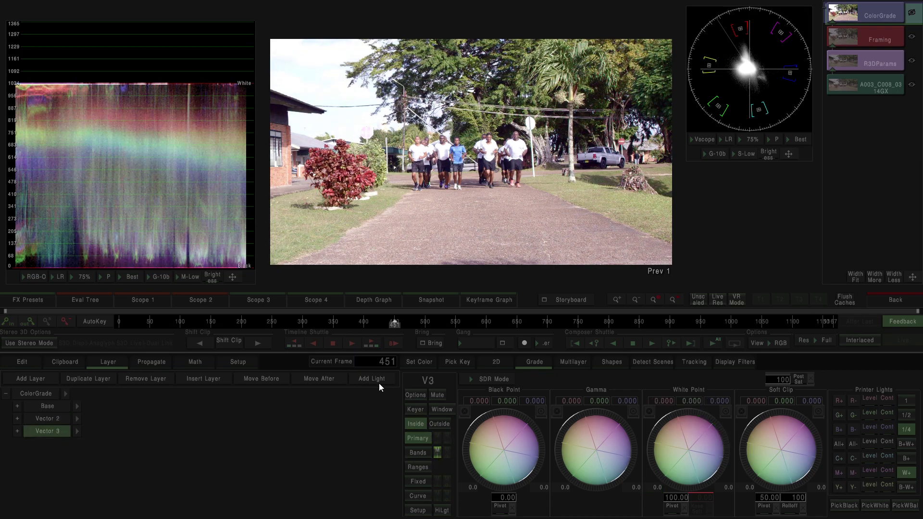
left_click(438, 451)
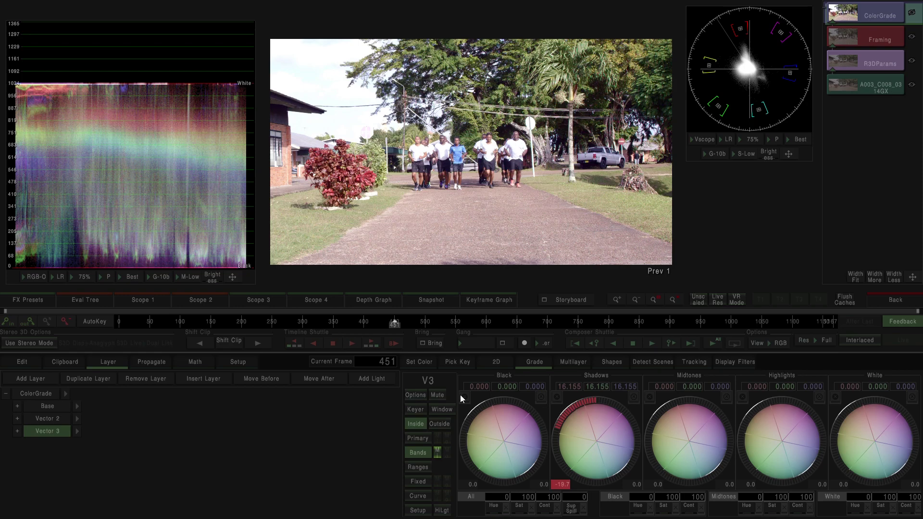
left_click(71, 418)
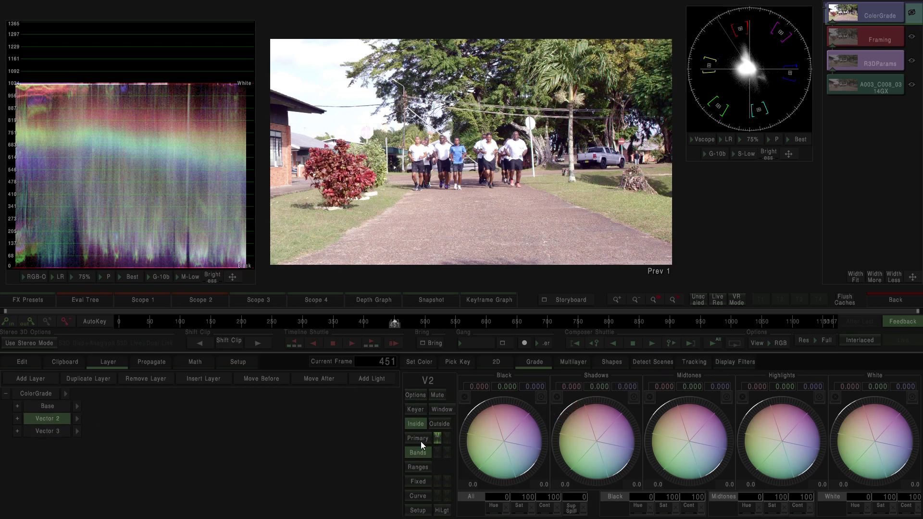
left_click(154, 377)
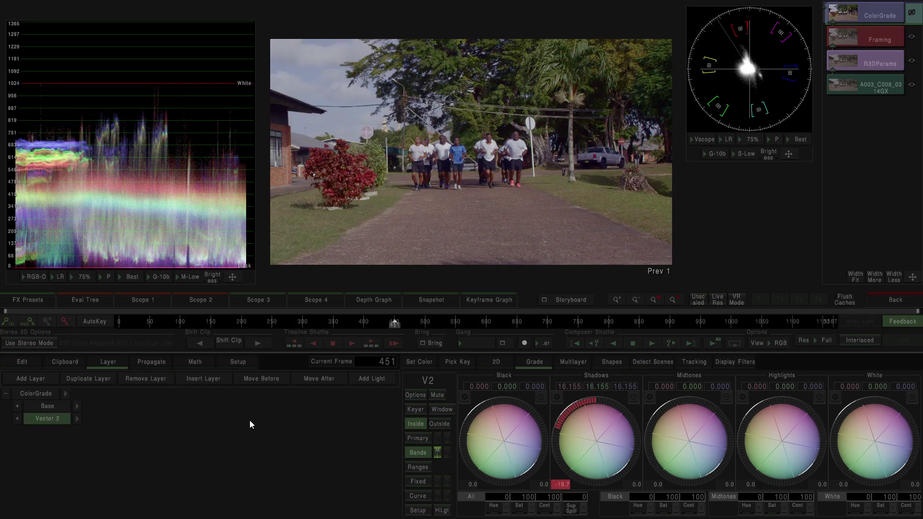
- Review the Base layer's Primary grade and the remaining vector's Bands, and set Vector 2's key source to Base
left_click(51, 408)
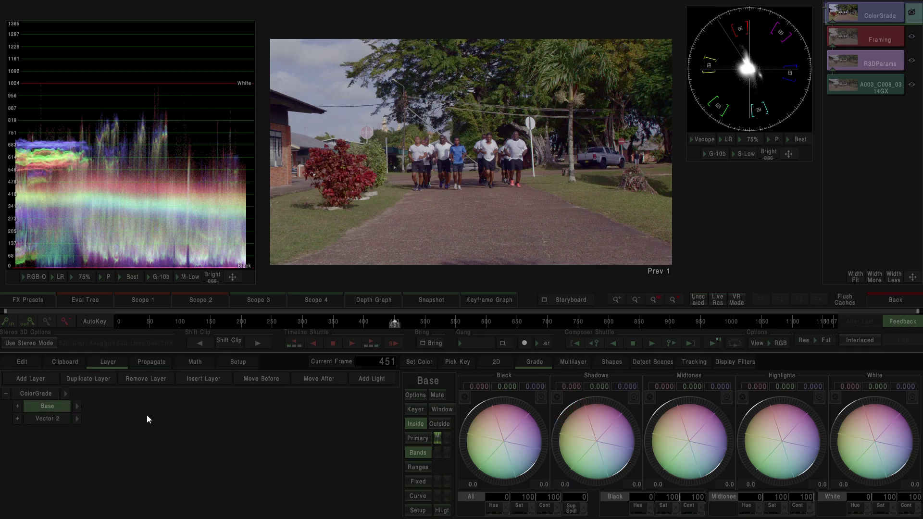
left_click(417, 438)
left_click_drag(700, 432, 697, 428)
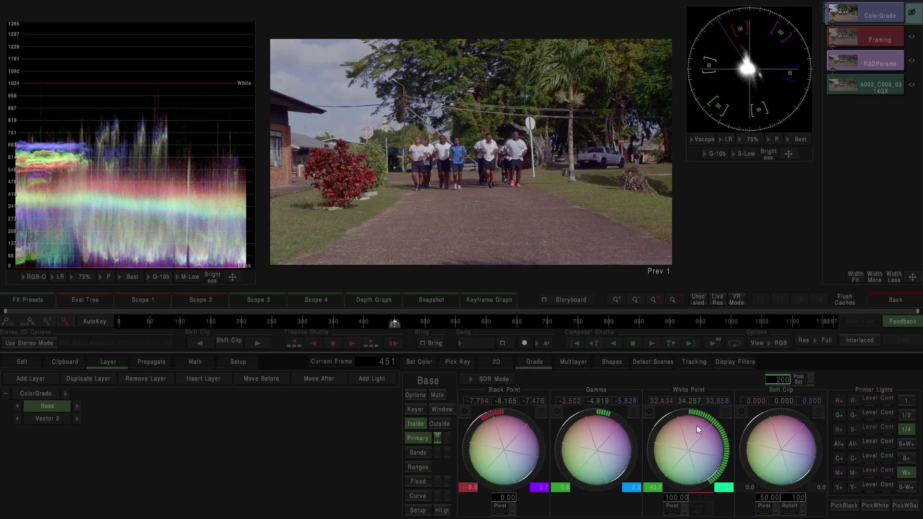
left_click(47, 414)
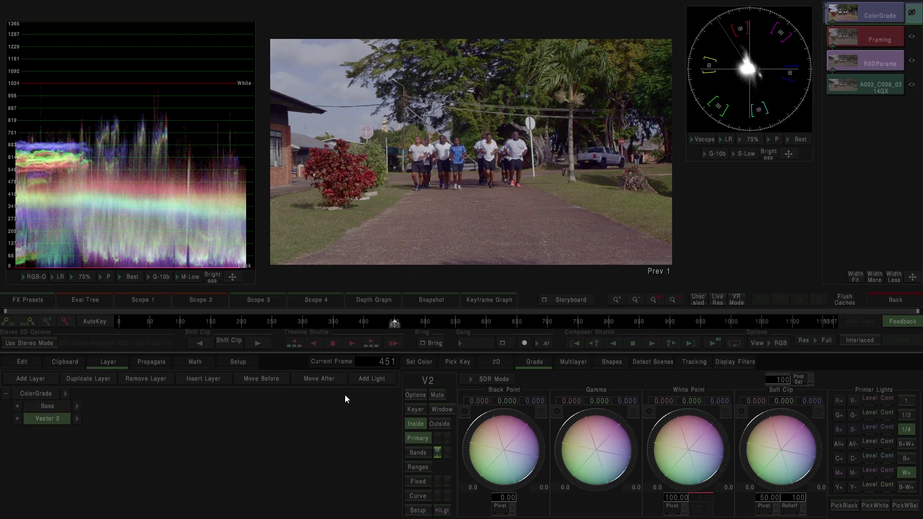
left_click(422, 451)
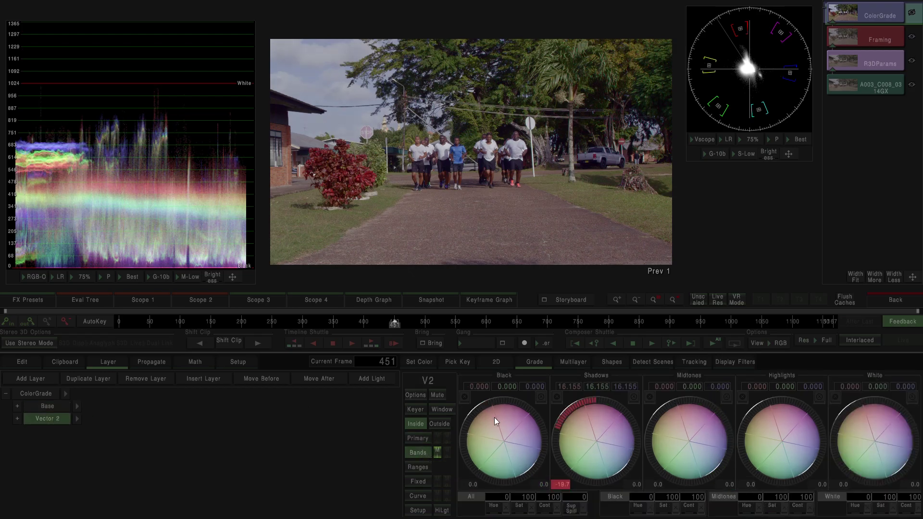
left_click(416, 410)
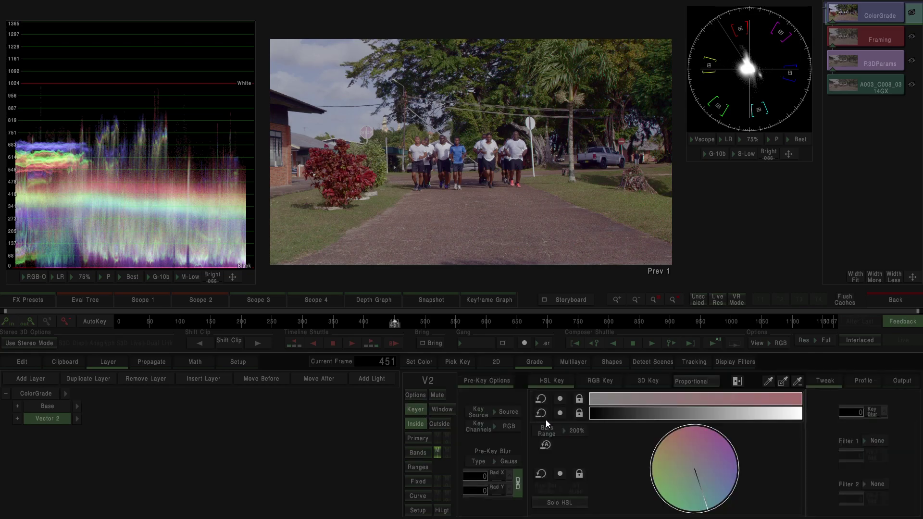
left_click(507, 412)
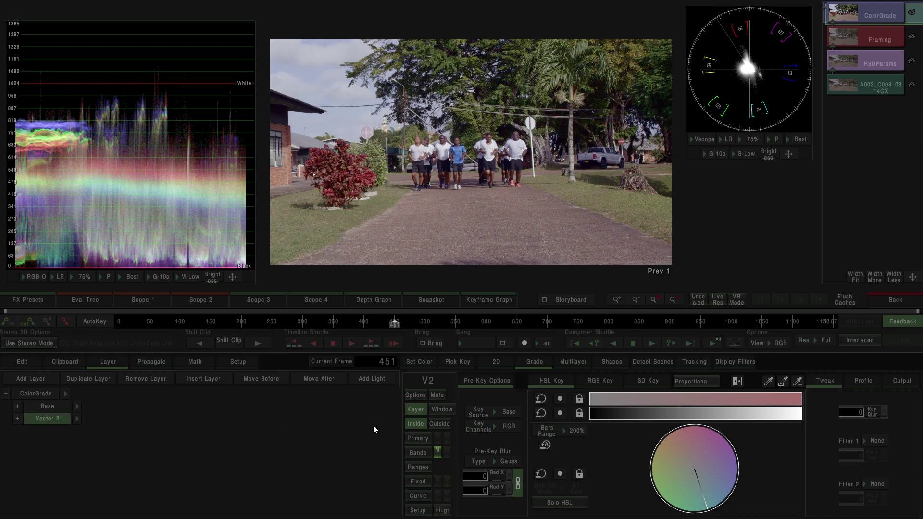
- Set Vector 2's Highlights band to about -18.5 and its Shadows band to about 16.9
left_click(417, 453)
left_click_drag(746, 396, 798, 424)
left_click_drag(576, 428, 571, 427)
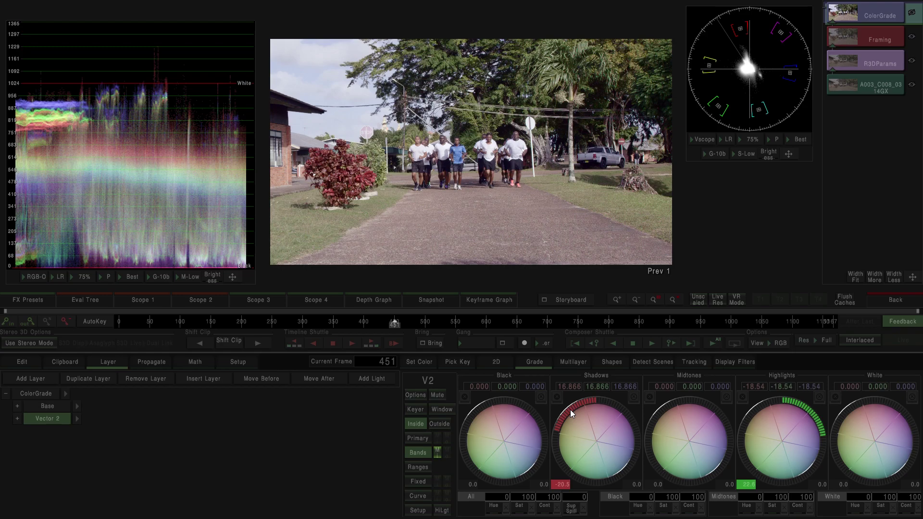
- At frame 862, set Vector 2's Highlights band to about -10.6 and its Shadows band to about 15.6
left_click(377, 319)
left_click_drag(538, 320, 645, 325)
left_click_drag(795, 448, 764, 423)
left_click_drag(578, 418, 598, 417)
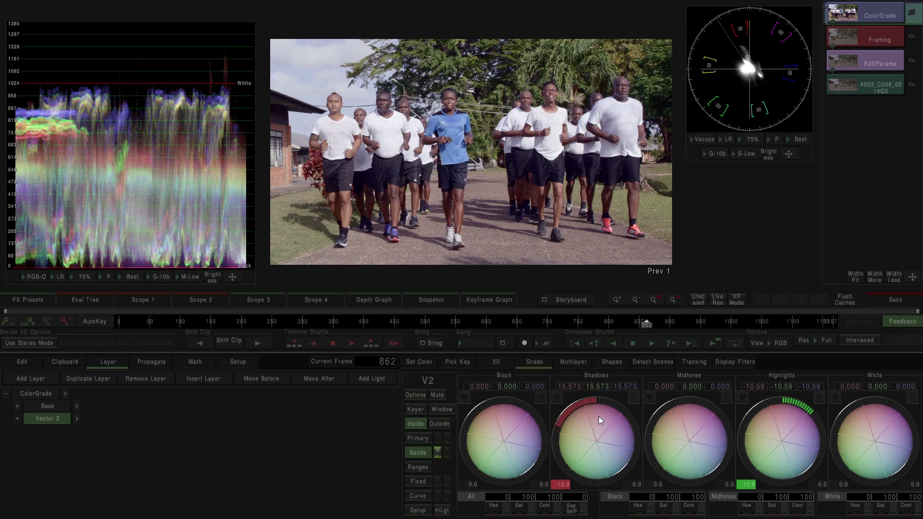
- Fine-tune Vector 2's Midtones and Shadows bands to darken the close view of the runners slightly
left_click_drag(707, 428, 683, 432)
left_click_drag(583, 433, 592, 439)
mouse_move(677, 436)
left_mouse_down()
mouse_move(679, 423)
mouse_move(672, 434)
left_mouse_up()
- Examine the range curves that define Vector 2's tonal regions
left_click(420, 466)
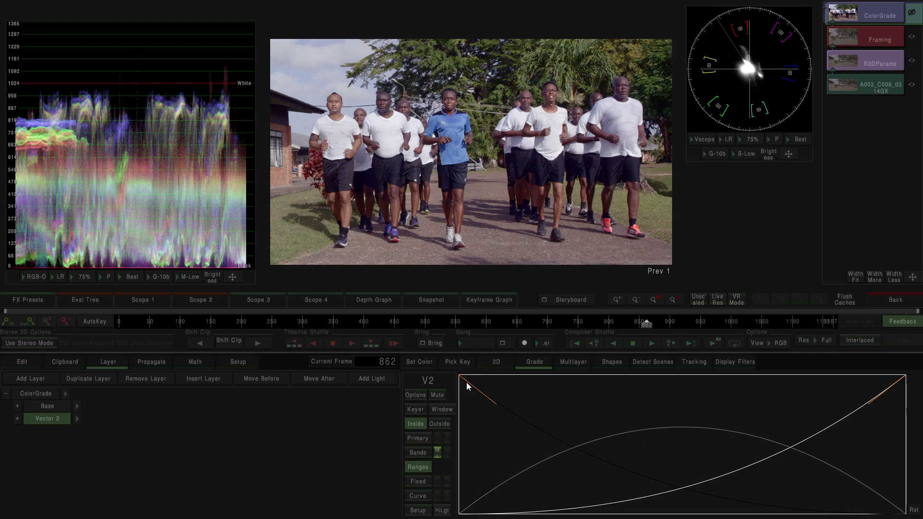
mouse_move(460, 375)
left_mouse_down()
mouse_move(484, 378)
mouse_move(450, 375)
mouse_move(517, 376)
mouse_move(460, 377)
mouse_move(503, 387)
mouse_move(469, 389)
mouse_move(460, 378)
left_mouse_up()
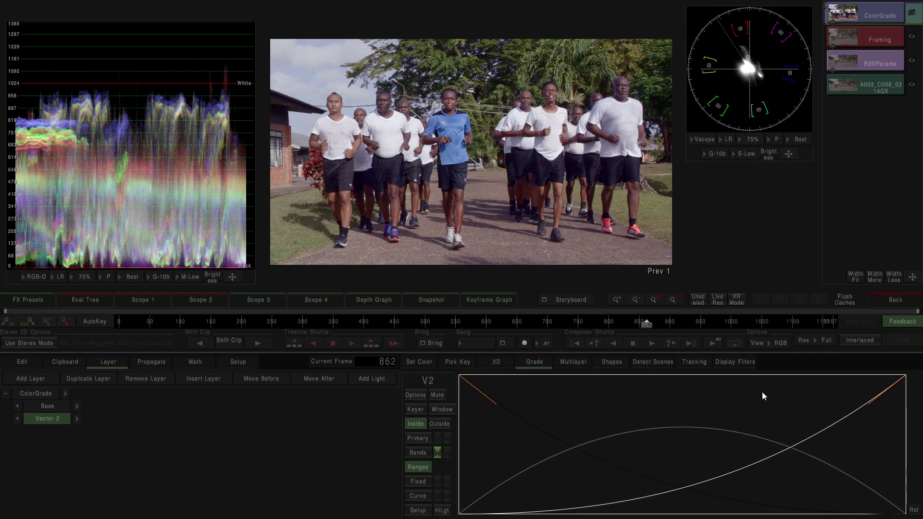
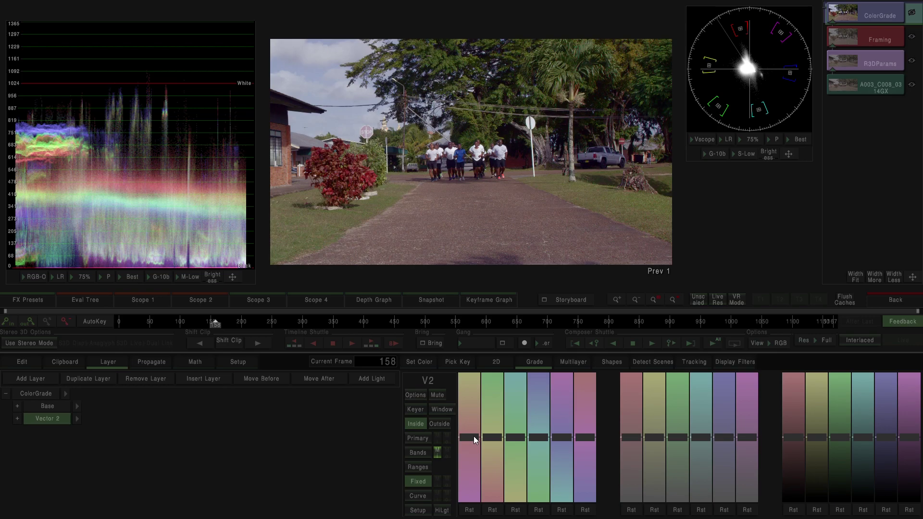
- Shift Vector 2's red hue fully toward yellow in the Fixed adjustments, and open its RGB curves
left_click_drag(473, 436, 476, 364)
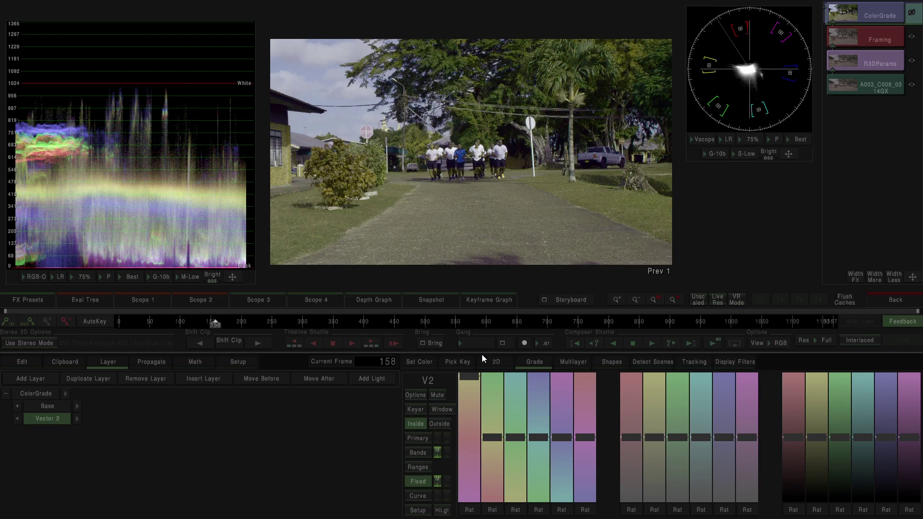
left_click(420, 495)
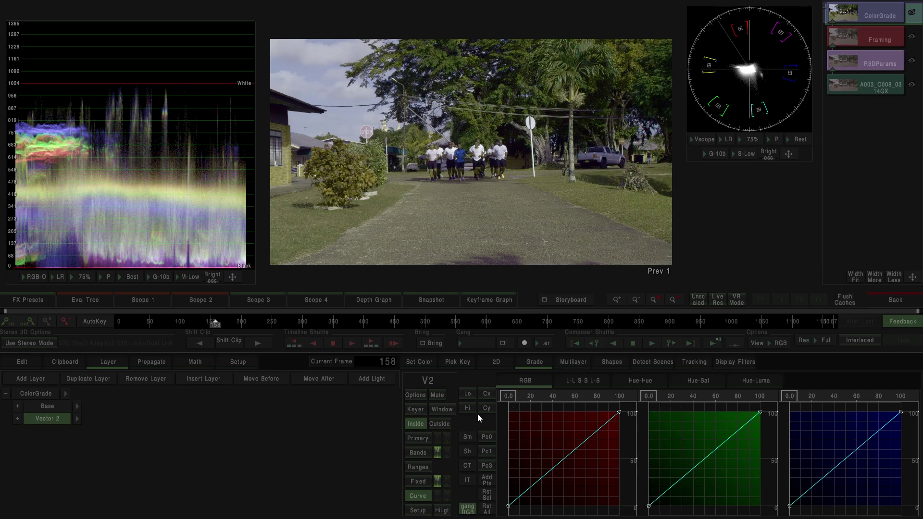
- Add control points to Vector 2's Hue-Hue curve and move its yellow point slightly to about 14.9
left_click(584, 379)
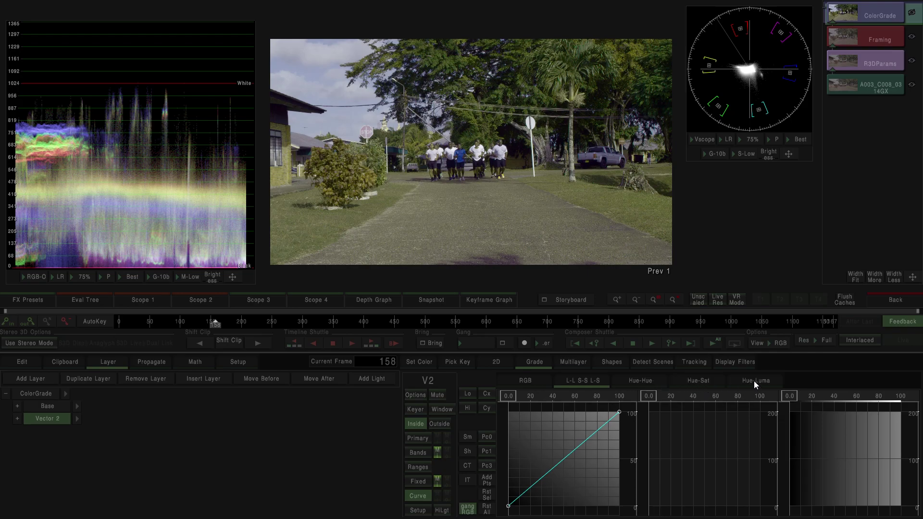
left_click(639, 382)
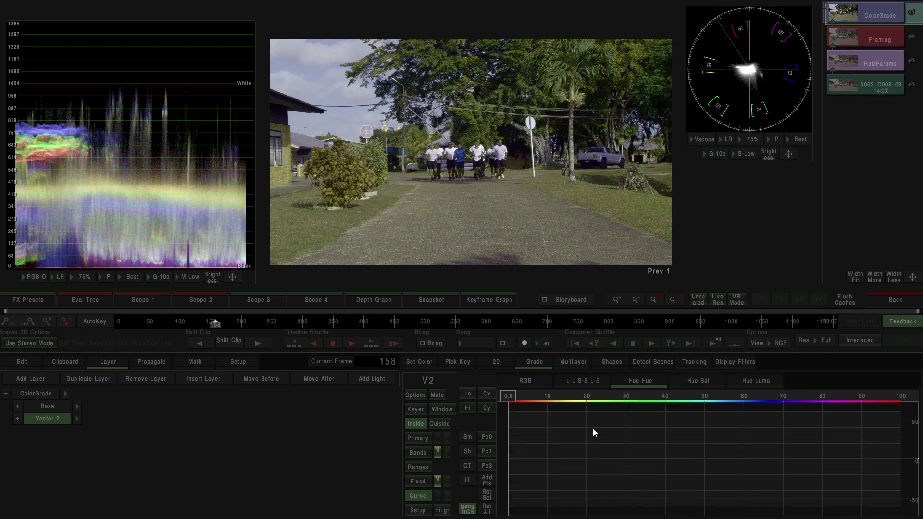
left_click(486, 481)
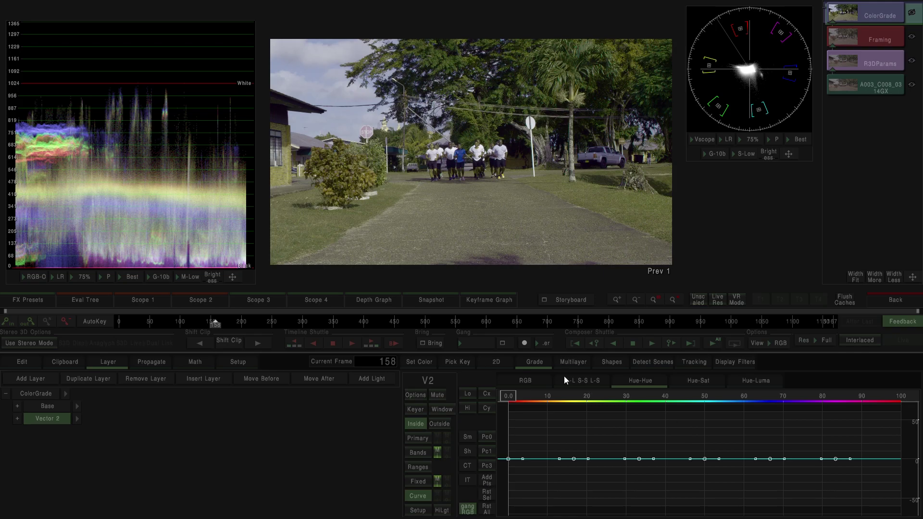
left_click_drag(540, 424, 608, 481)
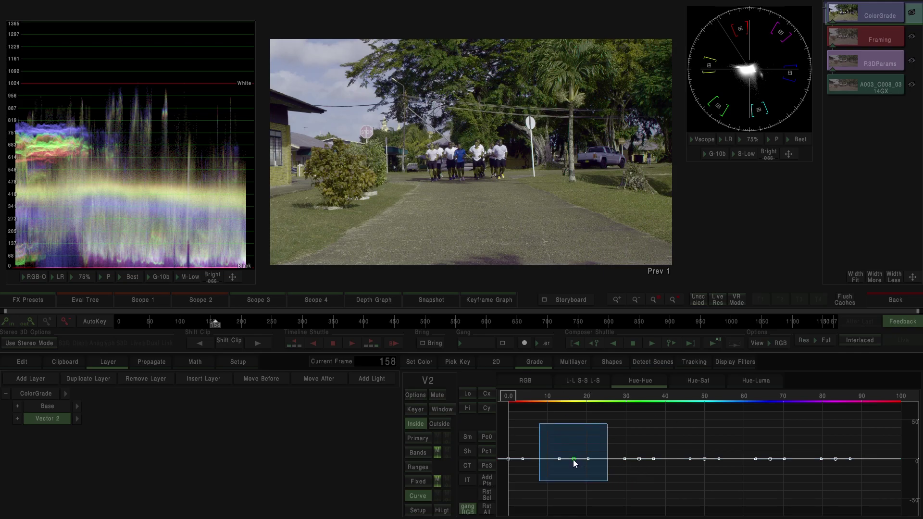
mouse_move(575, 459)
left_mouse_down()
mouse_move(582, 513)
mouse_move(575, 449)
mouse_move(576, 513)
mouse_move(570, 447)
mouse_move(572, 513)
mouse_move(568, 460)
left_mouse_up()
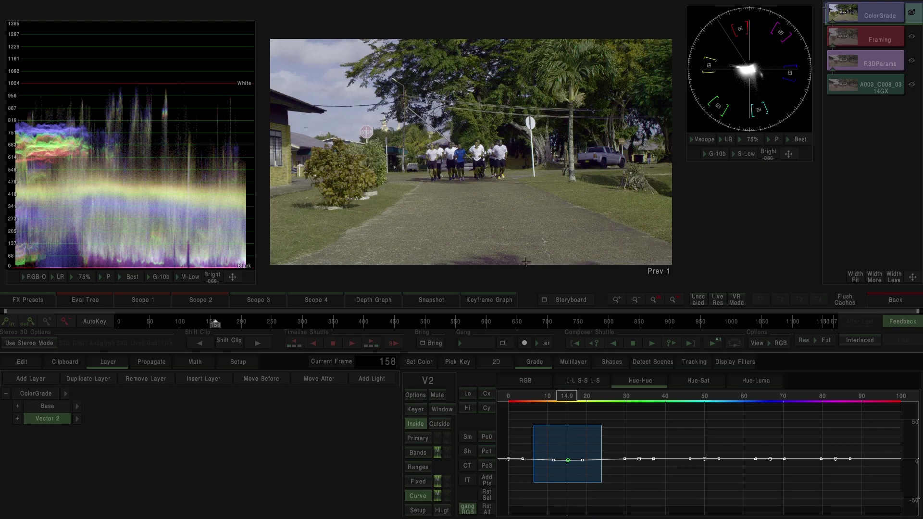
- Try raising the red point of Vector 2's Hue-Hue curve to its upper limit, and reset the whole curve
left_click(519, 426)
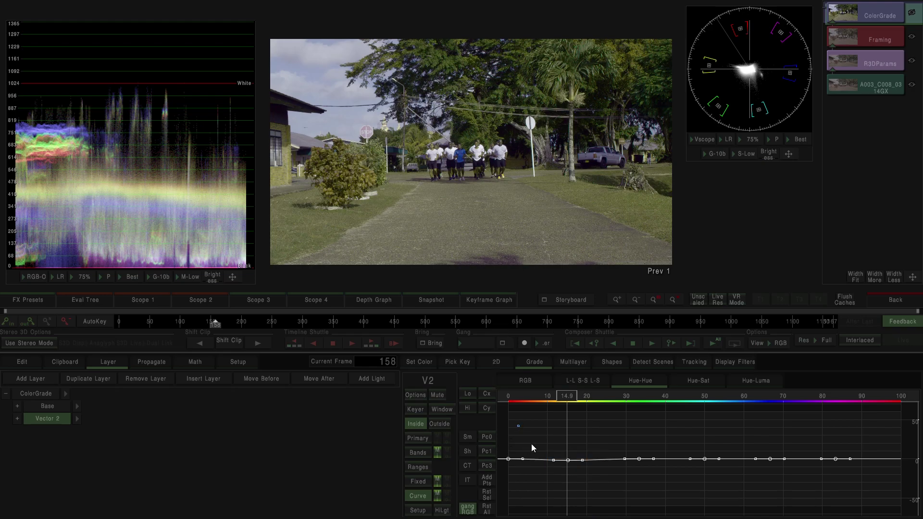
left_click_drag(529, 431, 498, 512)
left_click_drag(509, 460, 500, 399)
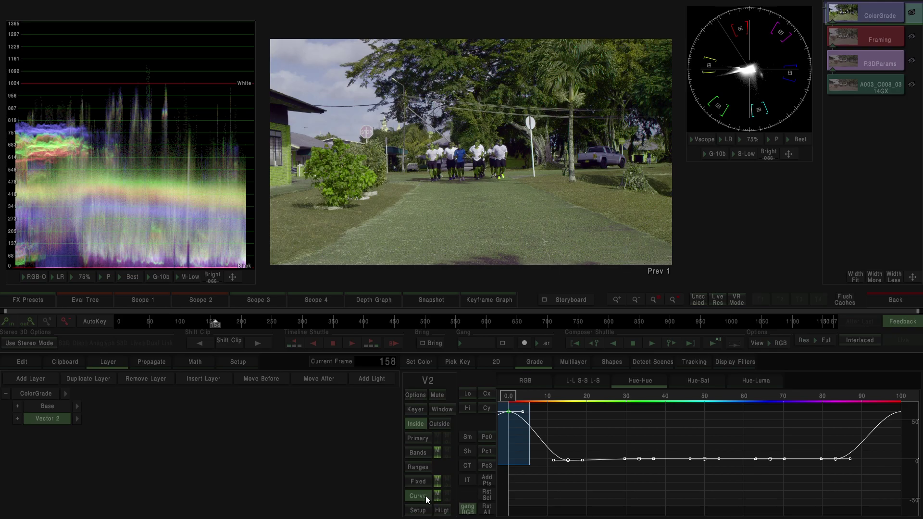
left_click(487, 510)
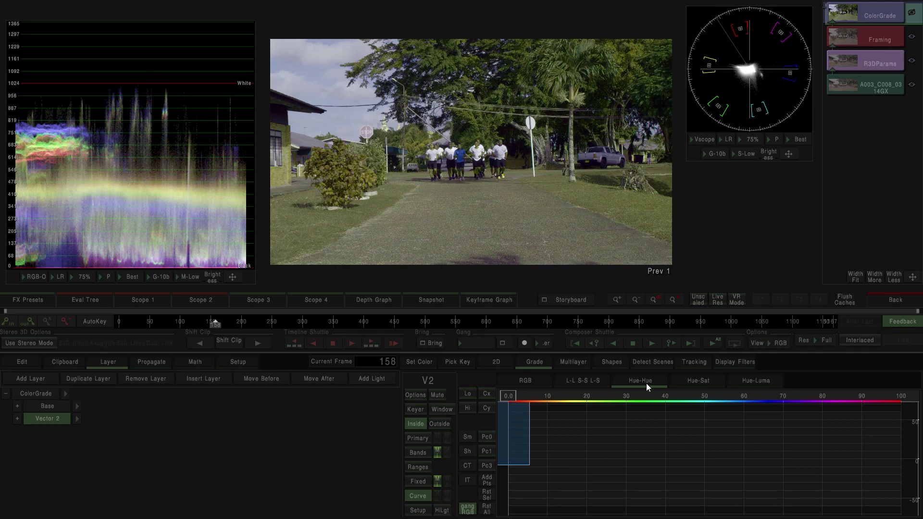
- Add a Vector 3 layer above Vector 2 and place a set of control points on its Hue-Hue curve
left_click(152, 423)
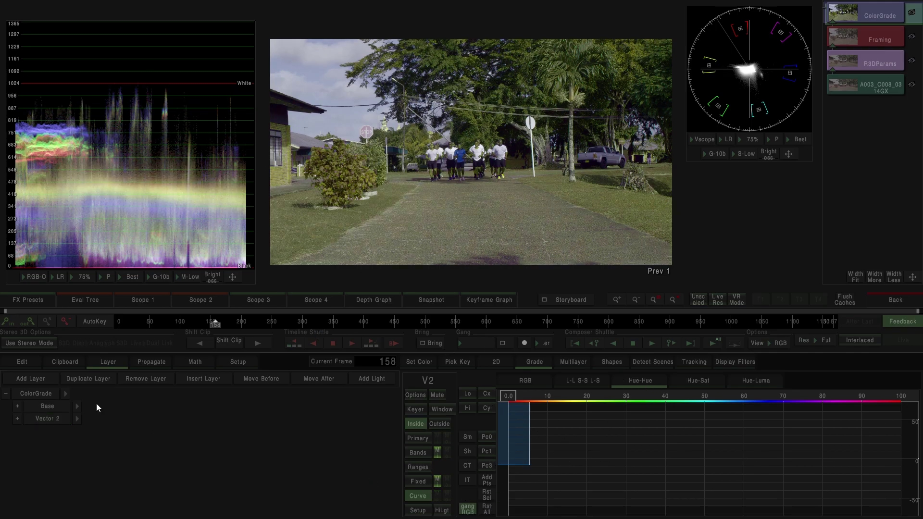
left_click(39, 379)
left_click(133, 420)
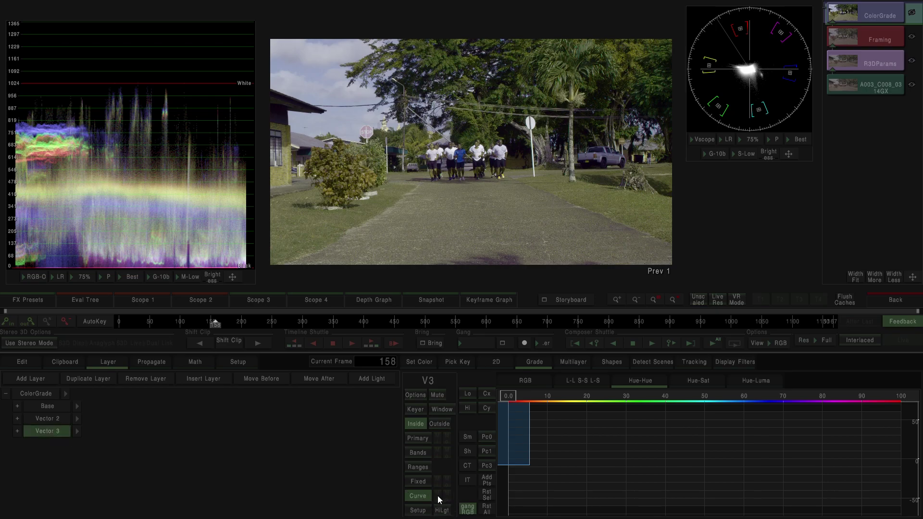
left_click(488, 482)
left_click(578, 425)
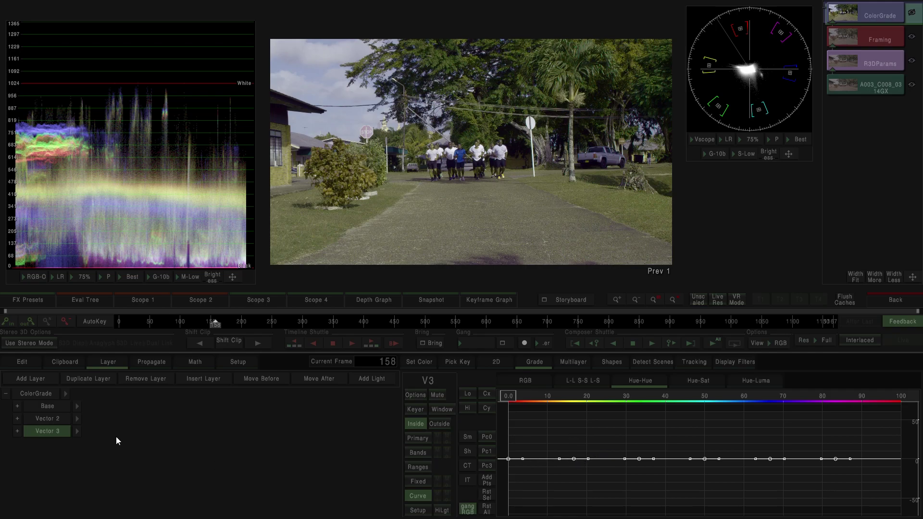
- Try pulling the yellow point of Vector 3's Hue-Hue curve fully down, and return it close to the neutral line at about 14.4
left_click(574, 460)
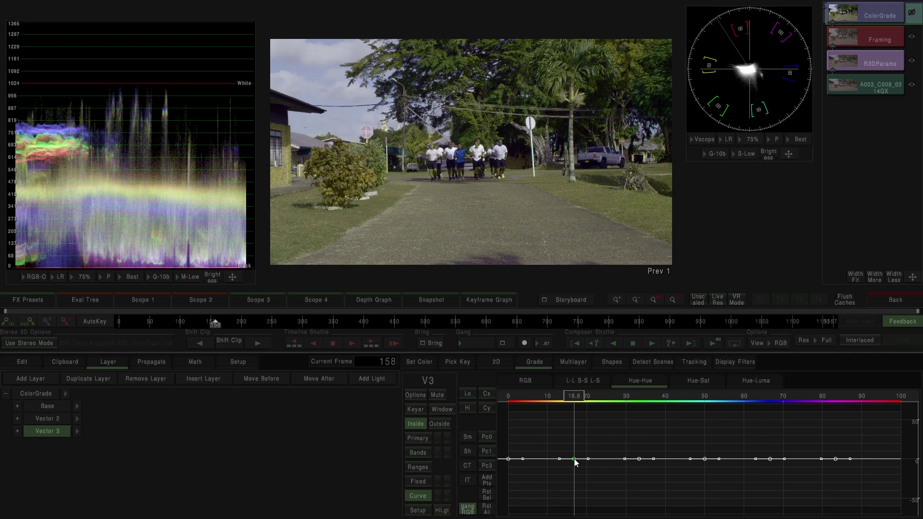
left_click_drag(576, 462, 569, 512)
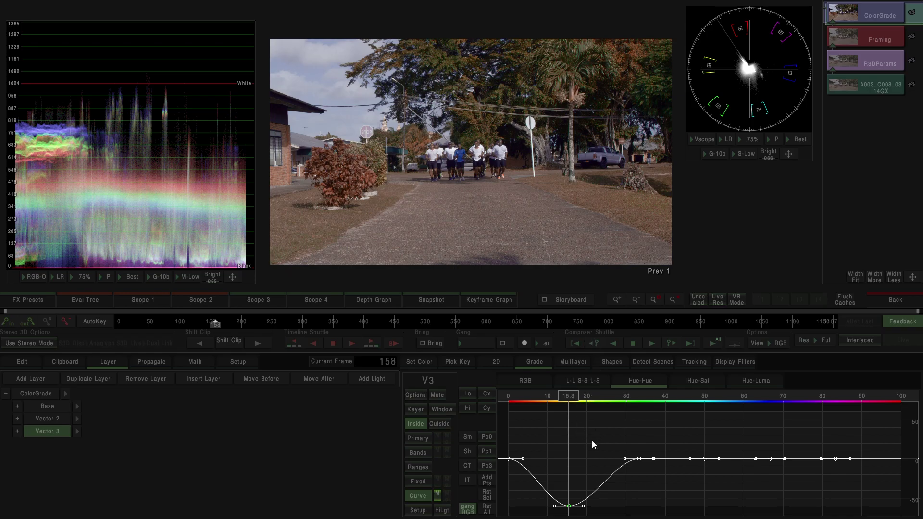
left_click_drag(569, 506, 569, 464)
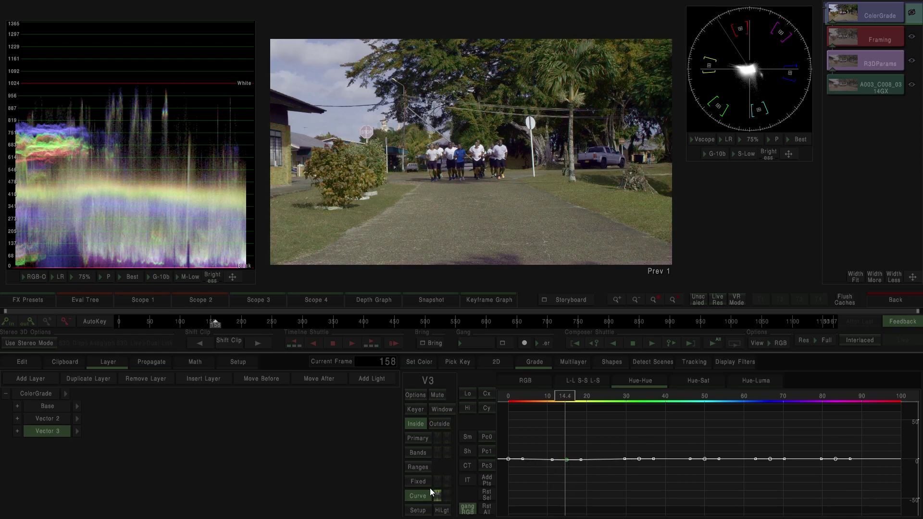
- Reduce Vector 2's red hue shift to slightly above neutral in the Fixed adjustments, and check the layer's Bands
left_click(66, 418)
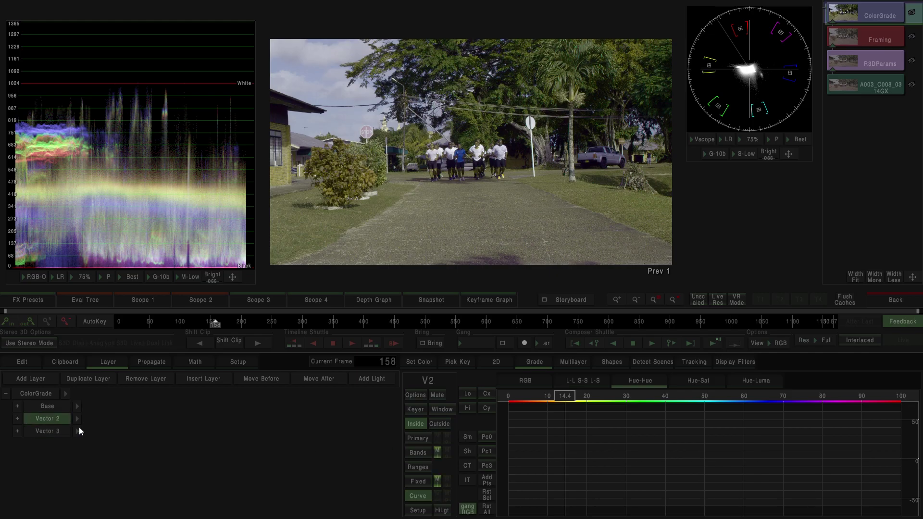
left_click(427, 477)
left_click_drag(473, 391, 477, 427)
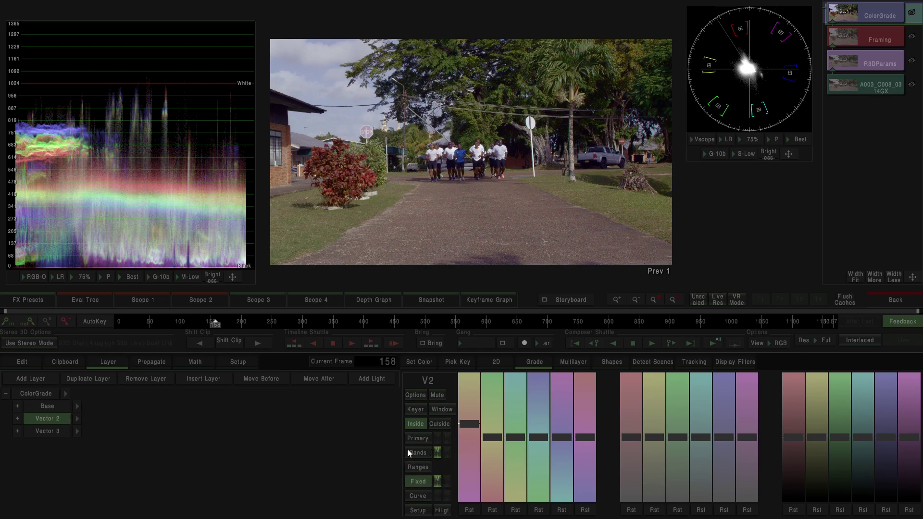
left_click(425, 453)
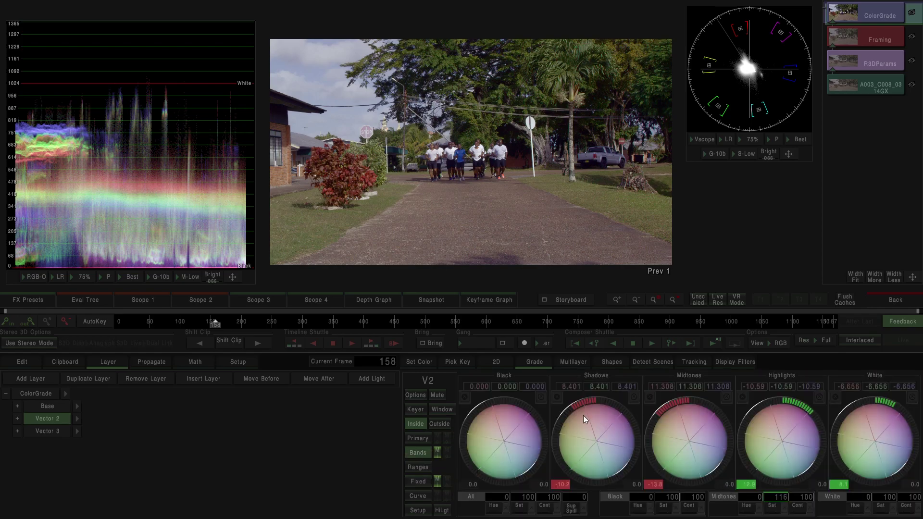
left_click(422, 482)
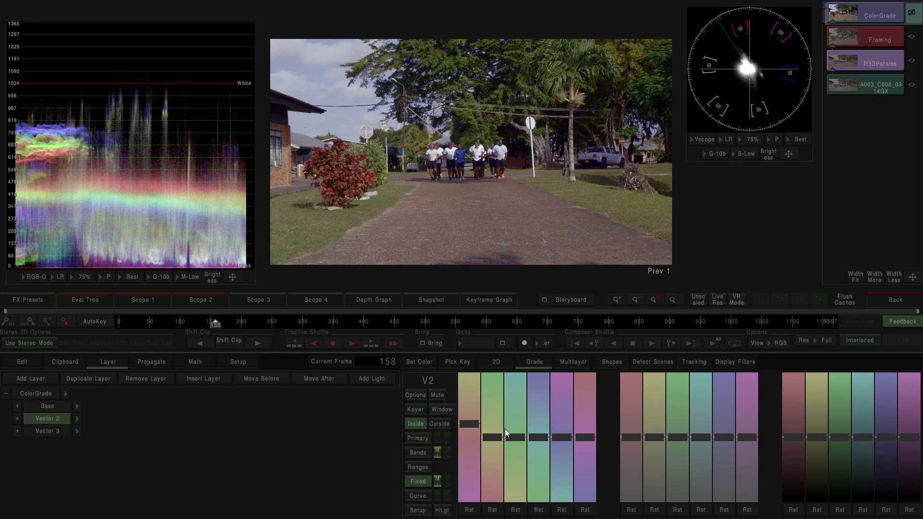
- Shift Vector 2's yellow hue slightly toward red and raise the yellow, cyan and blue saturation in the Fixed adjustments
mouse_move(493, 438)
left_mouse_down()
mouse_move(472, 413)
mouse_move(491, 426)
left_mouse_up()
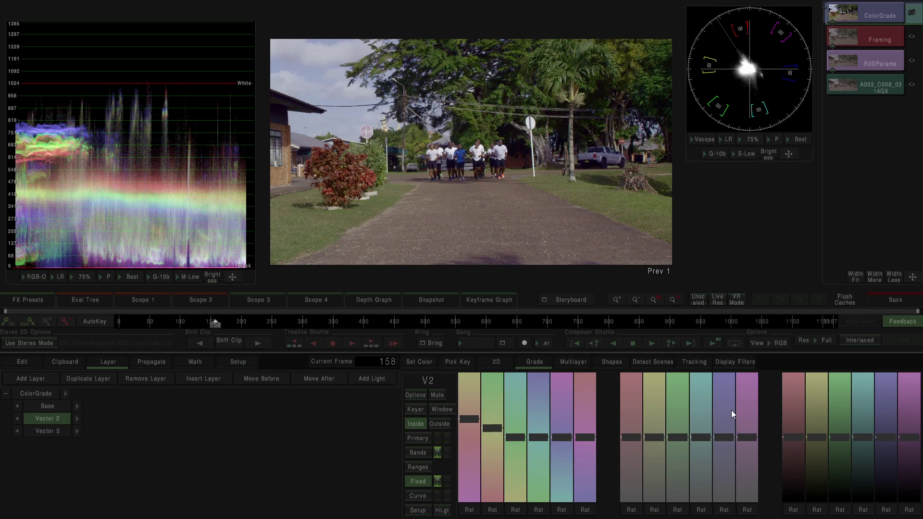
left_click_drag(654, 438, 651, 417)
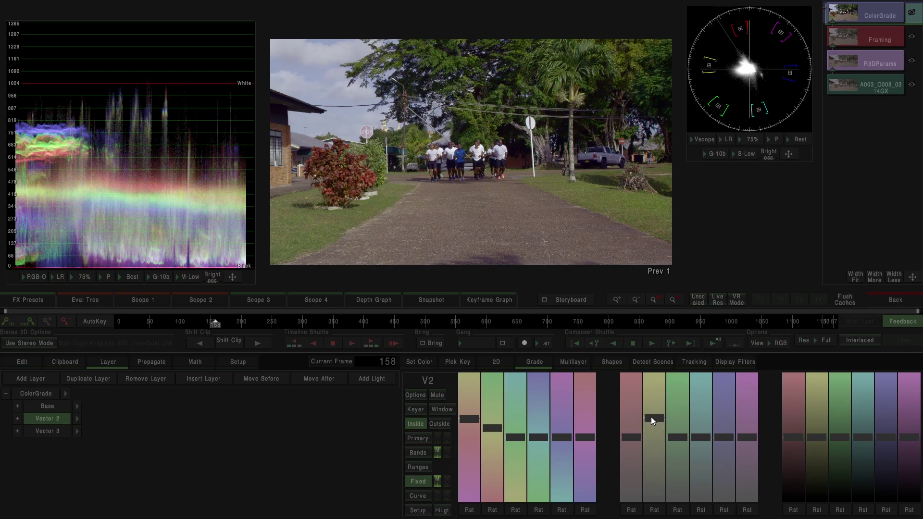
left_click_drag(495, 431, 495, 443)
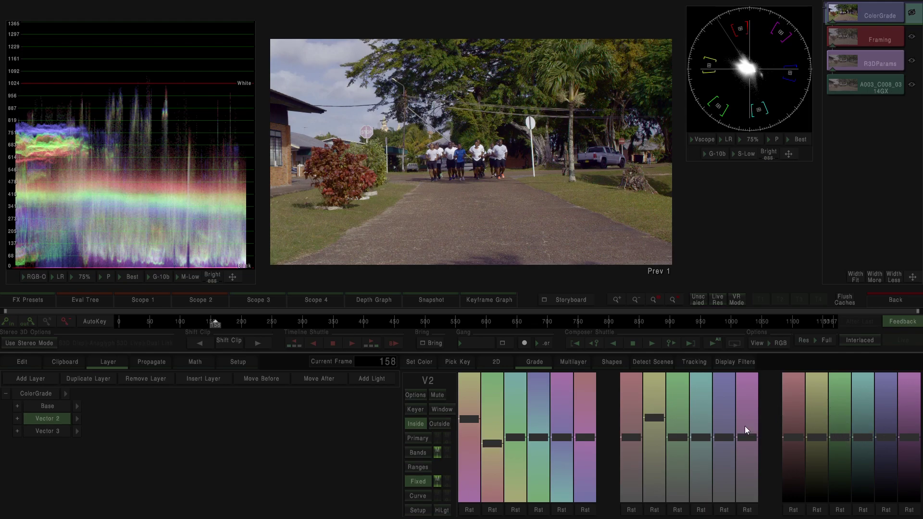
left_click_drag(702, 435, 718, 403)
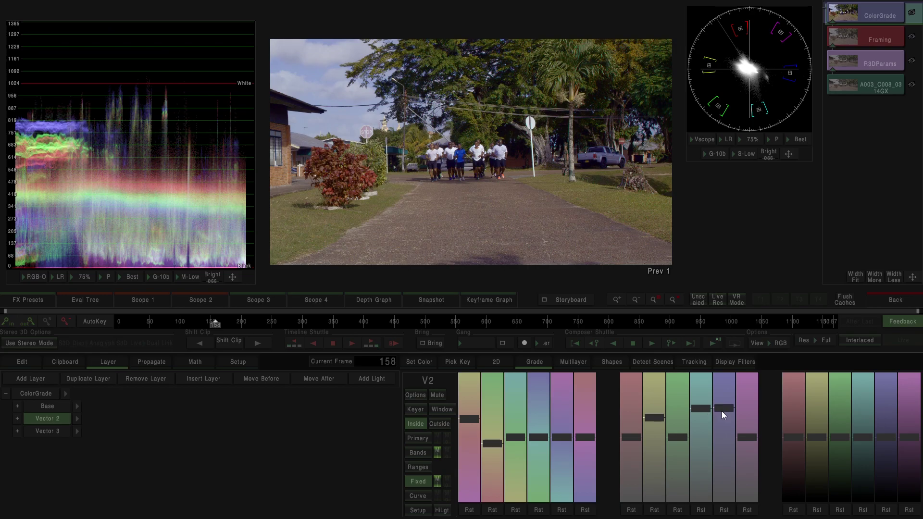
- Compare the Fixed adjustments of Vector 2 and Vector 3, and shift Vector 3's red hue fully toward yellow
left_click(63, 432)
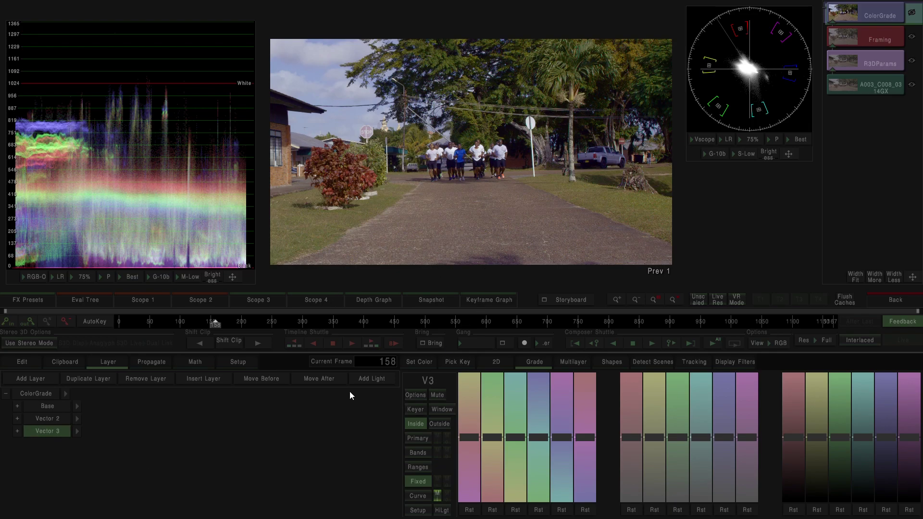
left_click(57, 418)
left_click(56, 430)
left_click(49, 419)
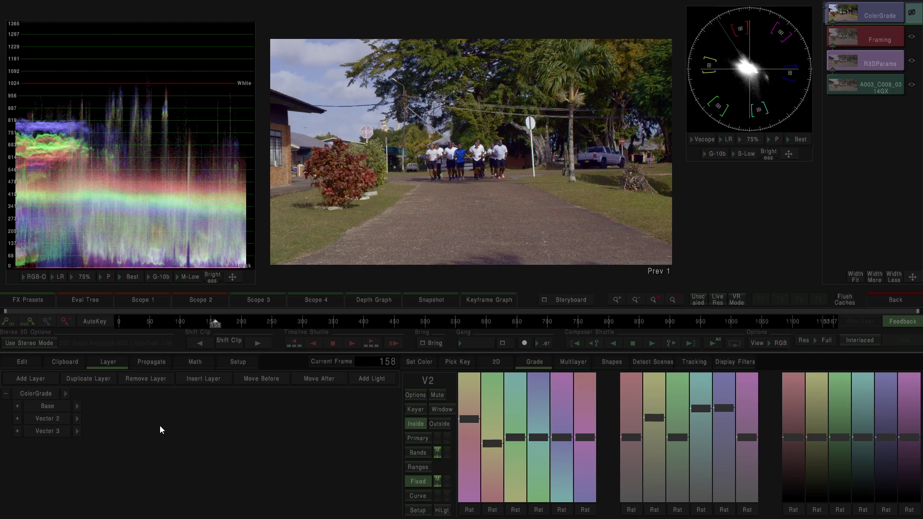
left_click(65, 432)
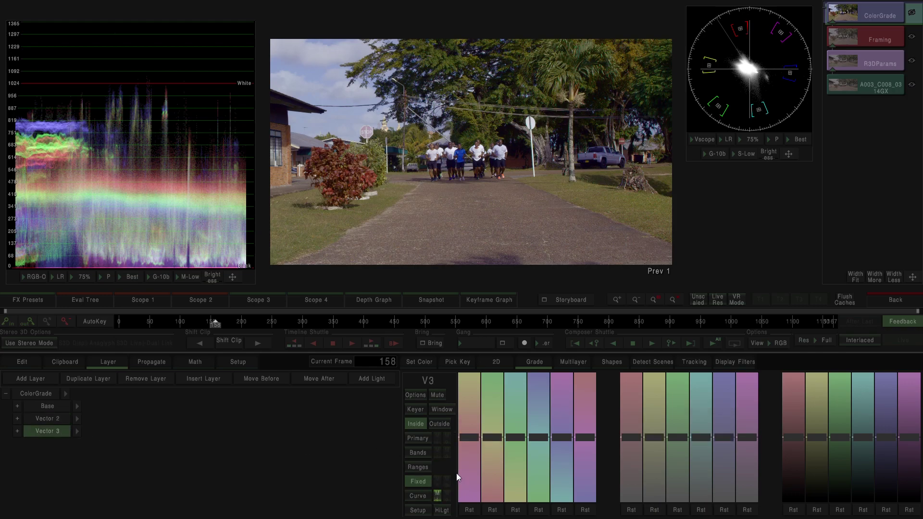
left_click_drag(471, 438, 481, 376)
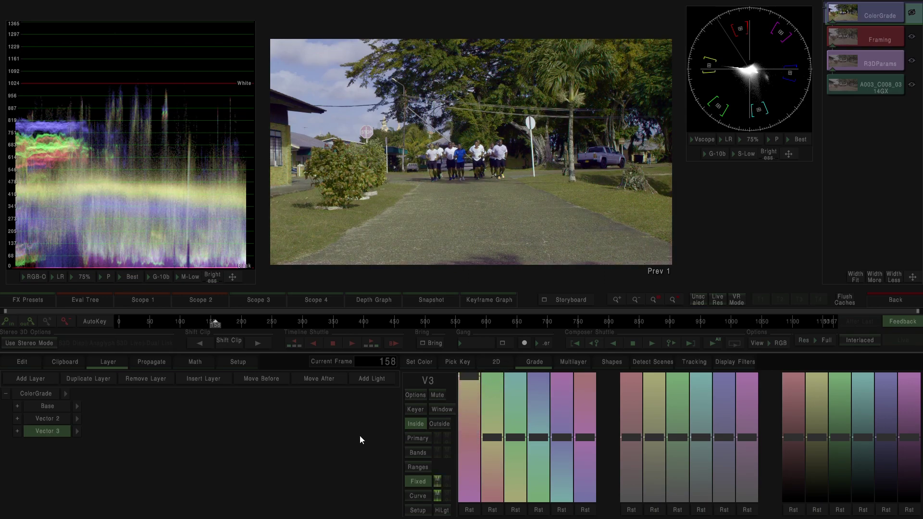
- View Vector 3's Keyer settings, mute its Fixed adjustments, and deselect the layers after checking Vector 2
left_click(416, 408)
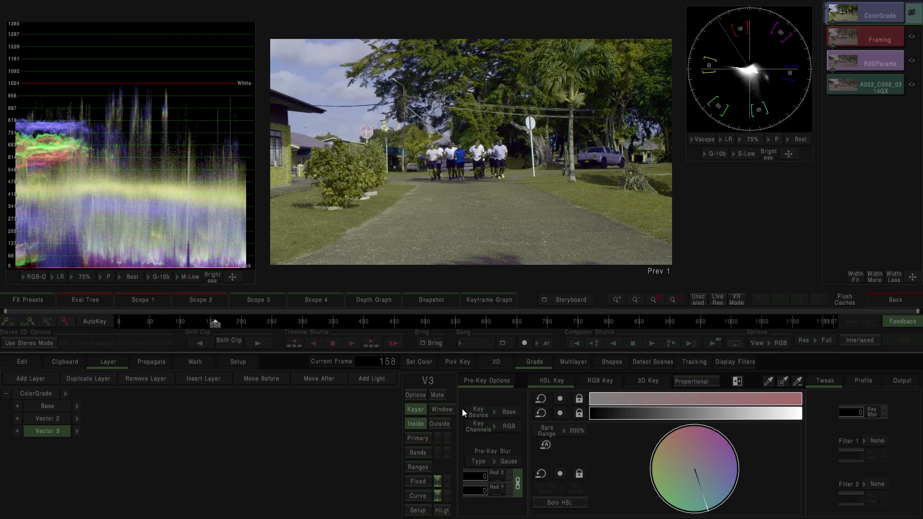
left_click(438, 480)
left_click(134, 465)
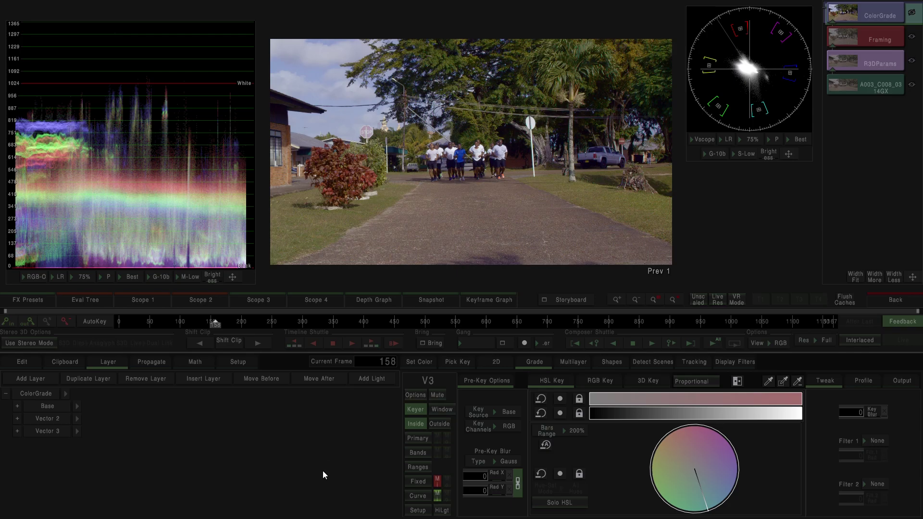
left_click(60, 416)
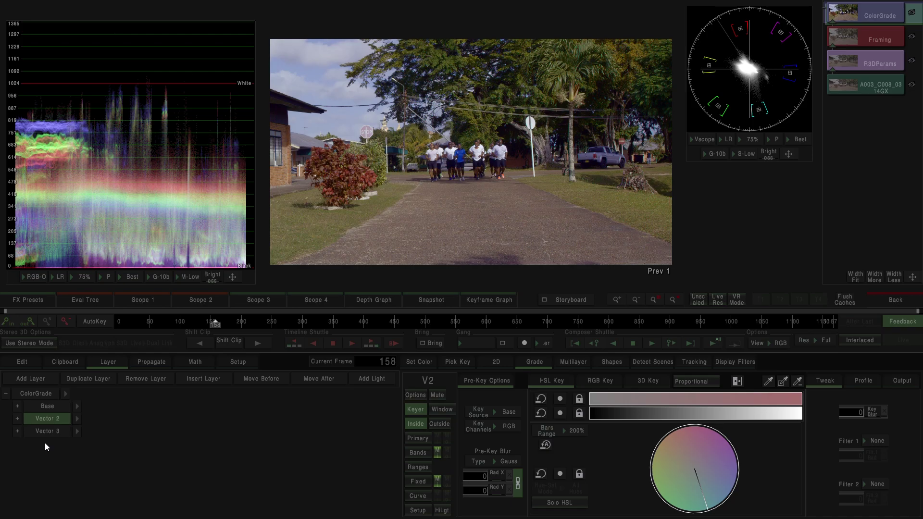
left_click(151, 433)
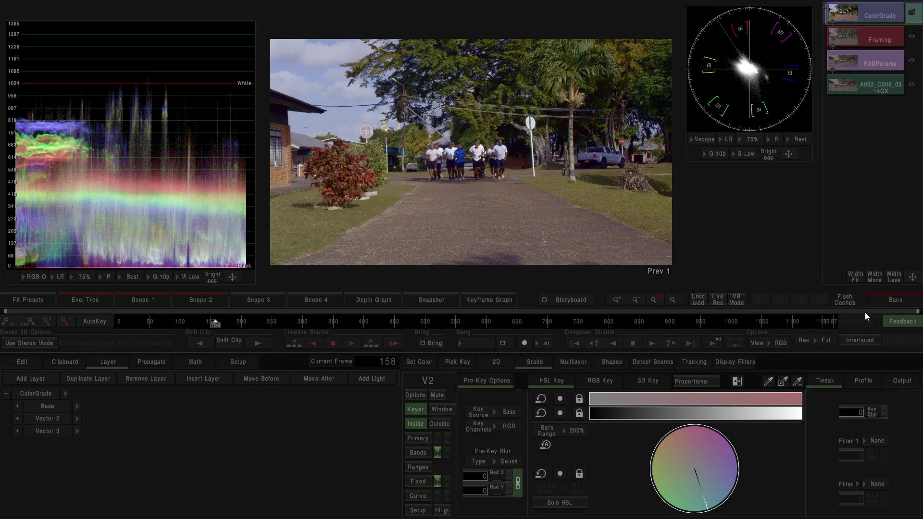
- Return to the timeline and go to the SGO_NAB_Demo_Sources clips that have Framing effects
left_click(878, 300)
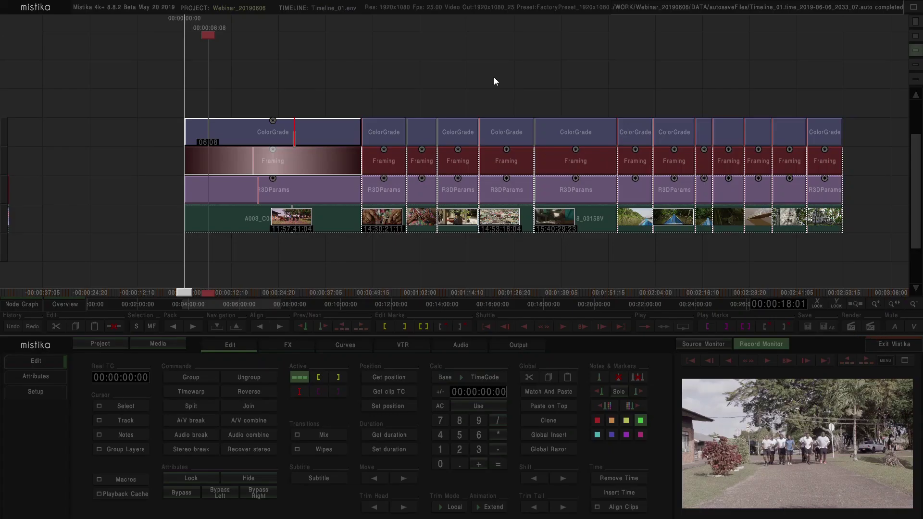
left_click(478, 82)
scroll(450, 111, "down", 5)
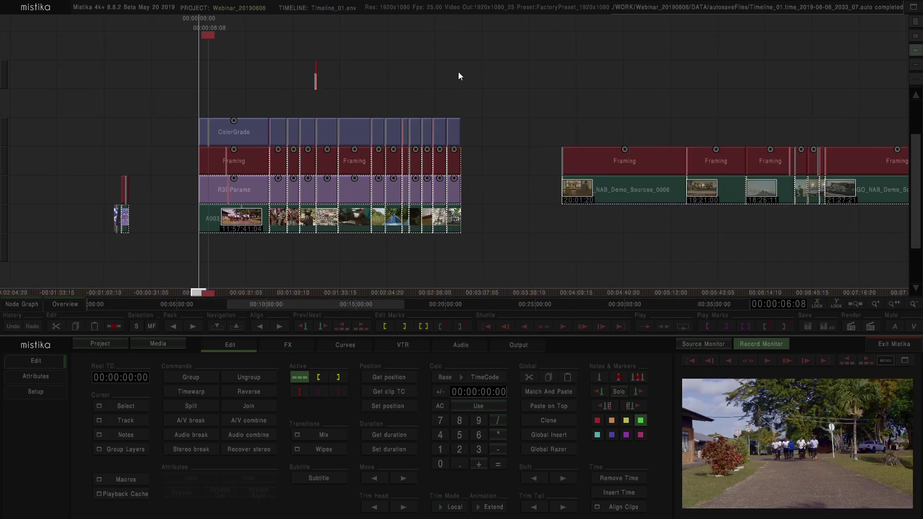
key("Right")
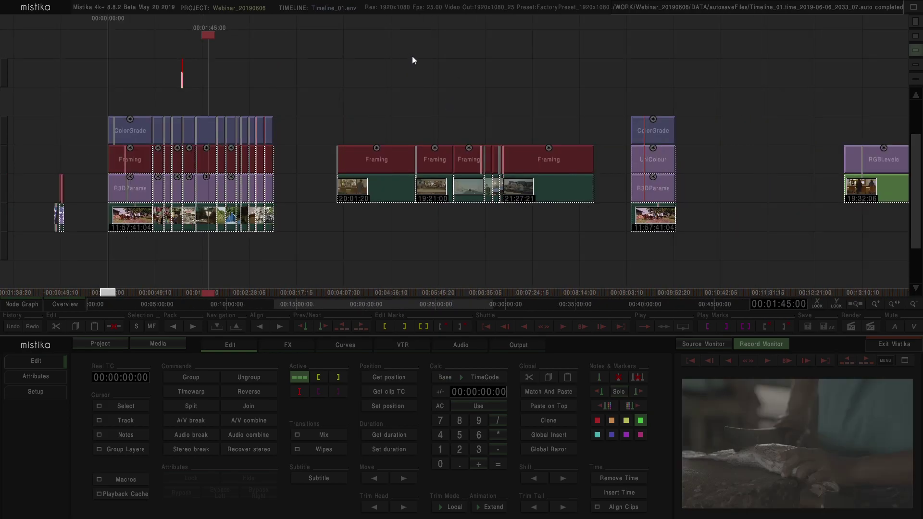
scroll(361, 73, "up", 4)
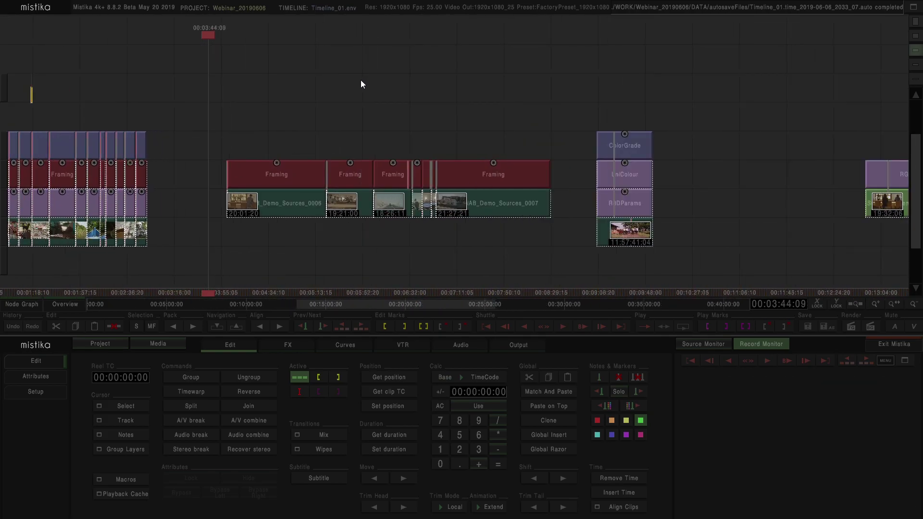
scroll(366, 87, "down", 3)
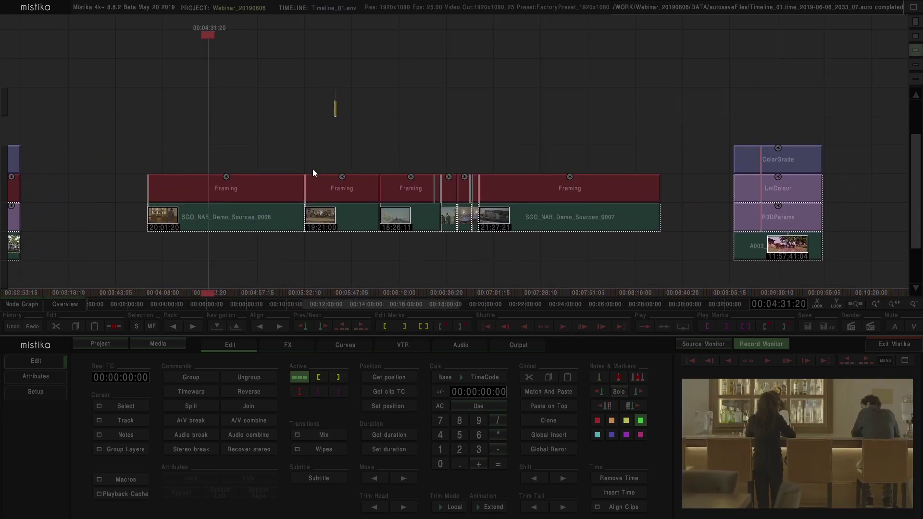
- Add a ColorGrade effect on top of all the SGO_NAB_Demo_Sources Framing clips and open the first clip's ColorGrade for editing
left_click_drag(207, 154, 552, 205)
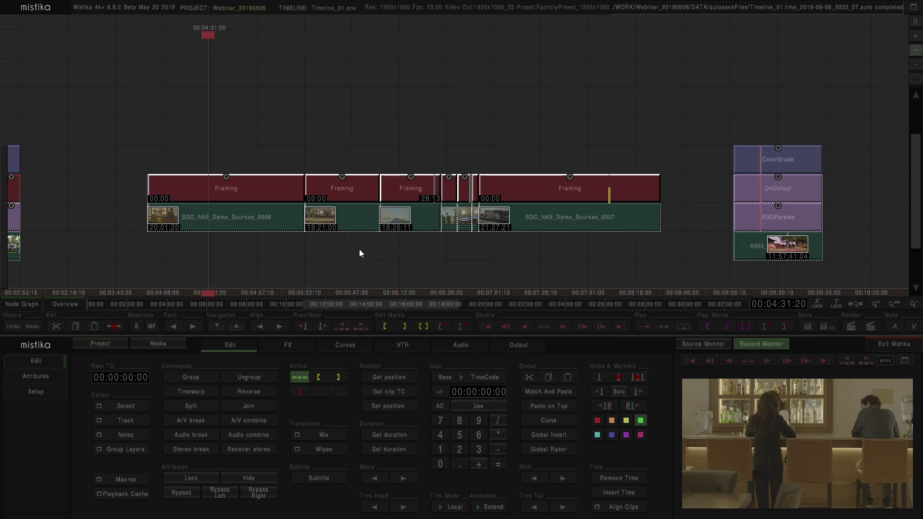
key("ctrl+v")
left_click(227, 62)
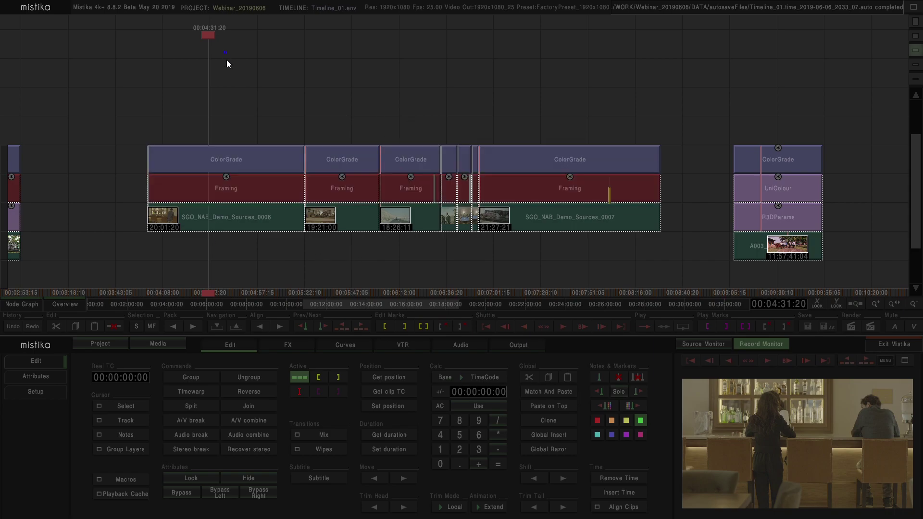
left_click(217, 157)
double_click(218, 158)
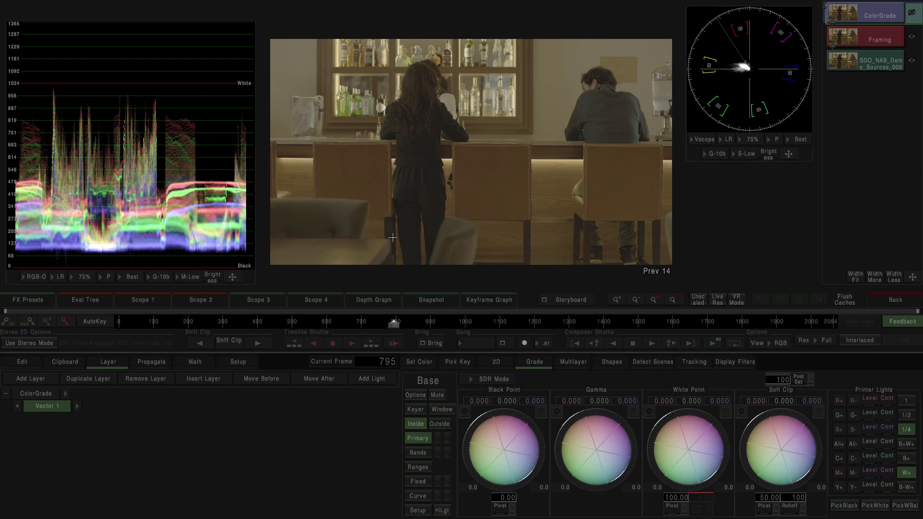
- In the Primary adjustments, lower the black point, raise gamma and white point, and shift the white point toward blue and the blacks slightly toward blue
left_click_drag(509, 419, 466, 432)
left_click_drag(650, 433, 692, 426)
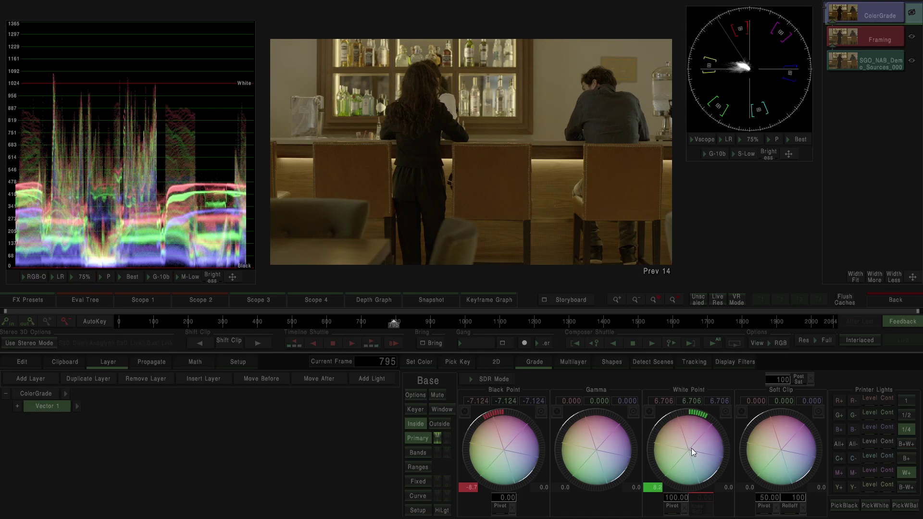
left_click_drag(691, 450, 723, 457)
left_click_drag(571, 440, 591, 426)
left_click_drag(504, 450, 615, 432)
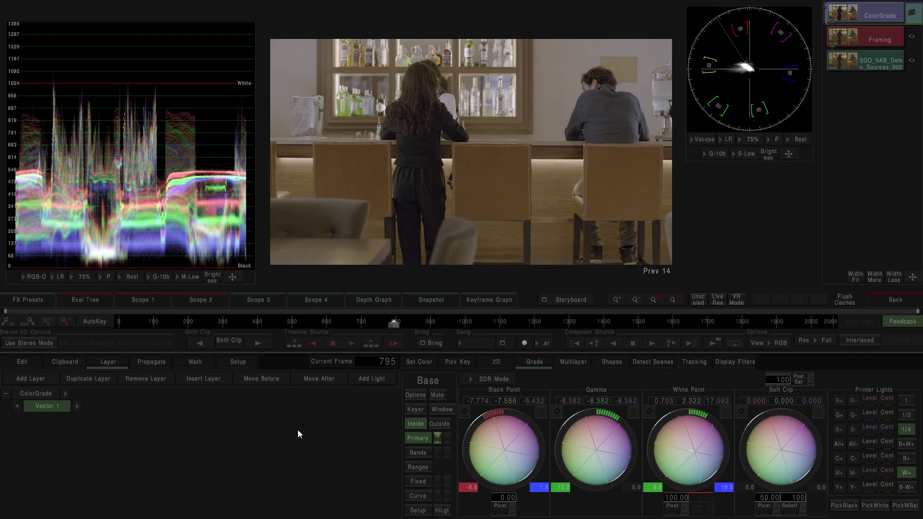
- Add a second vector layer to the bar clip's ColorGrade
left_click(44, 378)
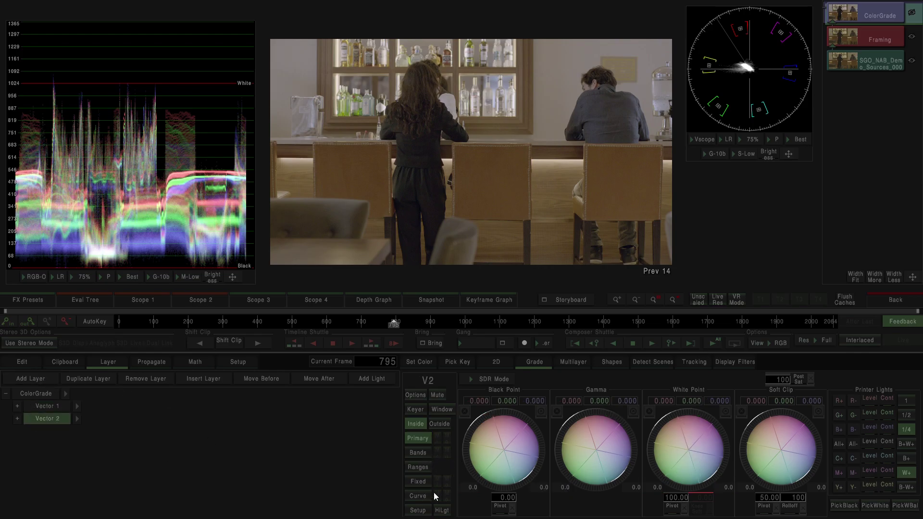
- Grade Vector 2 in Bands with Midtones -10.27, Shadows 5.040, Black contrast 109 and overall saturation 150
left_click(418, 453)
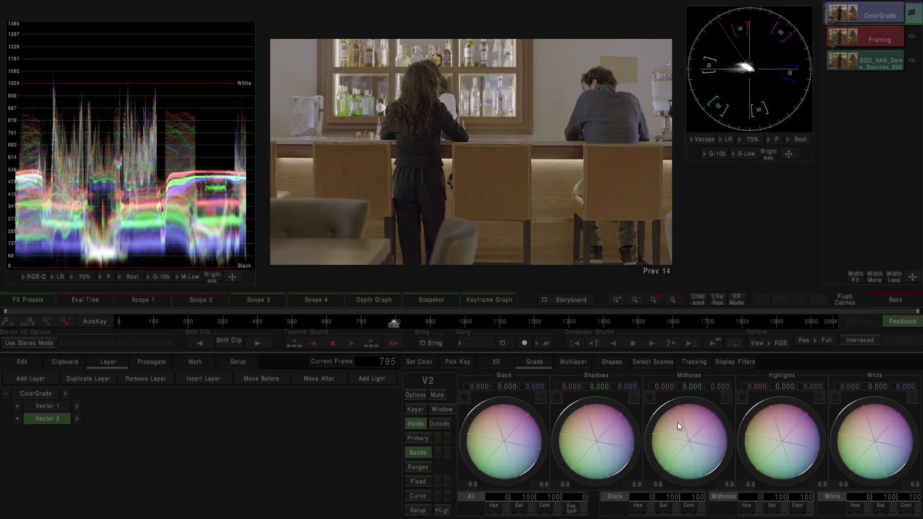
mouse_move(685, 421)
left_mouse_down()
mouse_move(713, 415)
mouse_move(693, 432)
left_mouse_up()
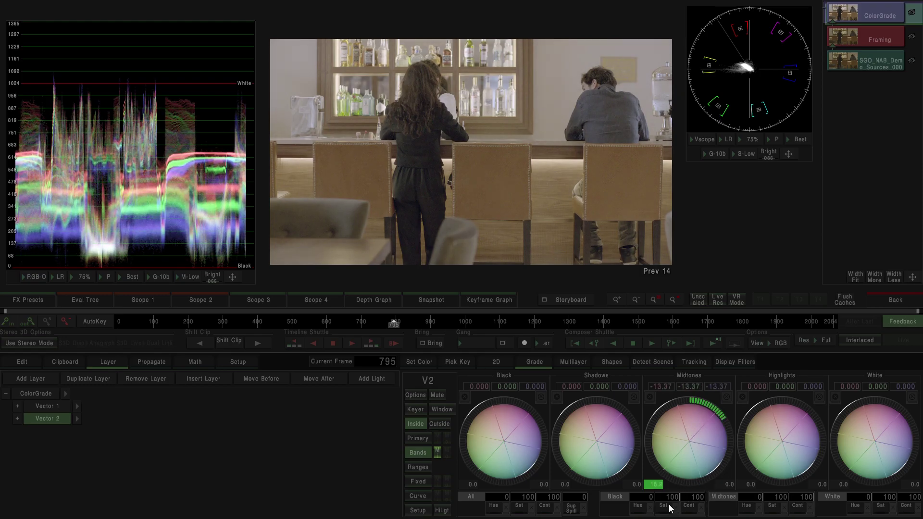
left_click_drag(693, 502, 746, 495)
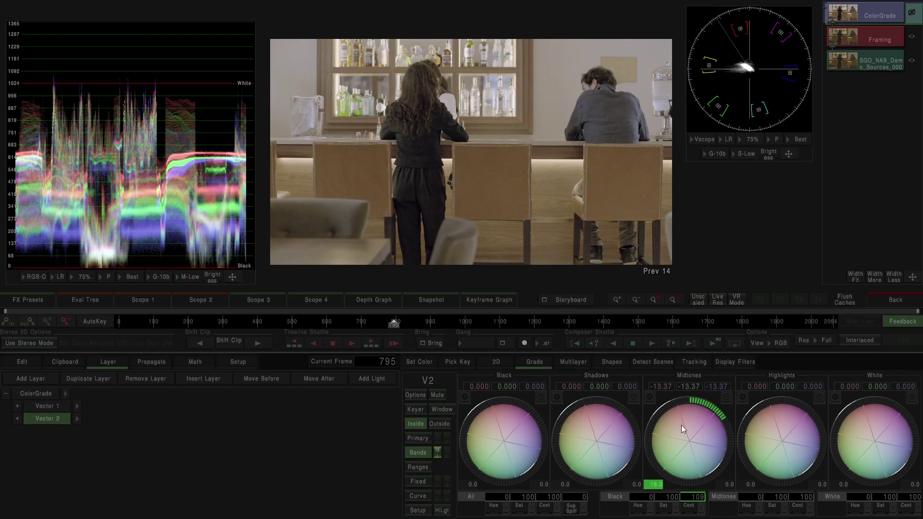
mouse_move(596, 420)
left_mouse_down()
mouse_move(586, 422)
mouse_move(607, 425)
left_mouse_up()
mouse_move(674, 419)
left_mouse_down()
mouse_move(689, 413)
mouse_move(682, 405)
left_mouse_up()
left_click_drag(527, 497, 709, 488)
left_click_drag(535, 500, 556, 498)
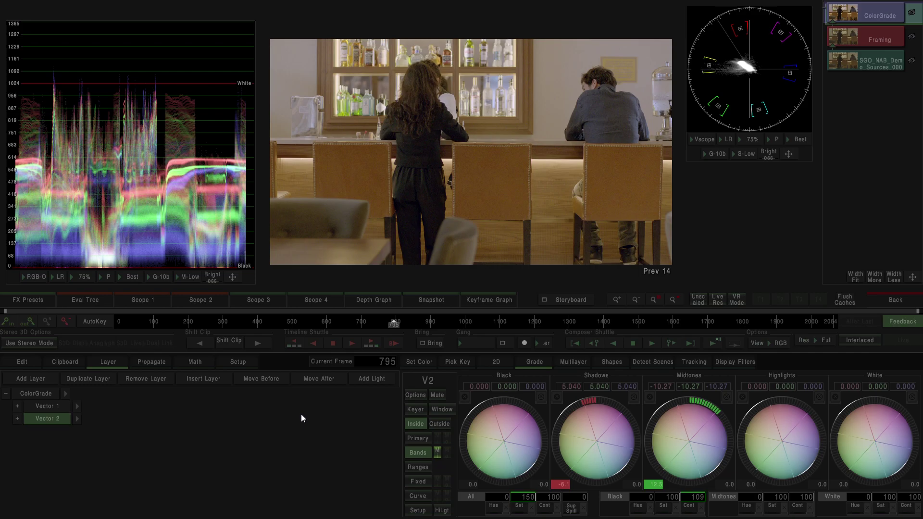
- Add a third vector layer to the ColorGrade and show its layer options
left_click(40, 380)
left_click(61, 438)
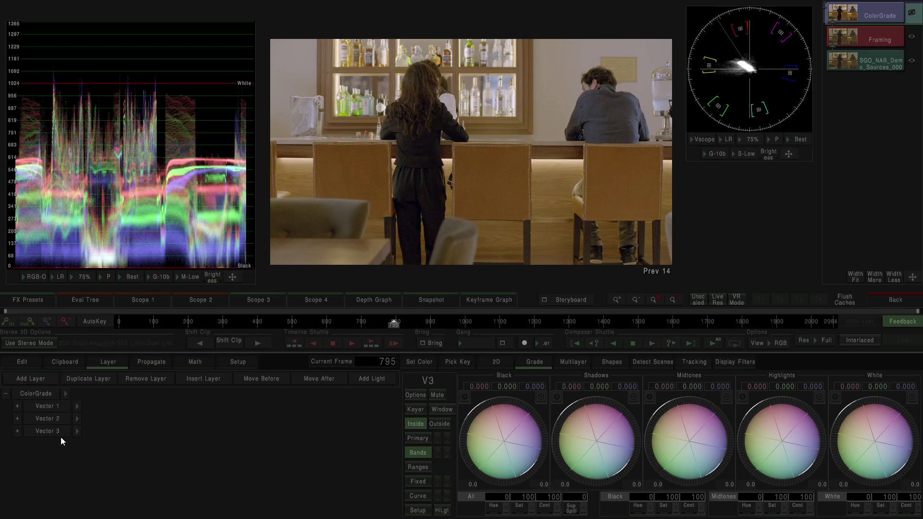
left_click(416, 396)
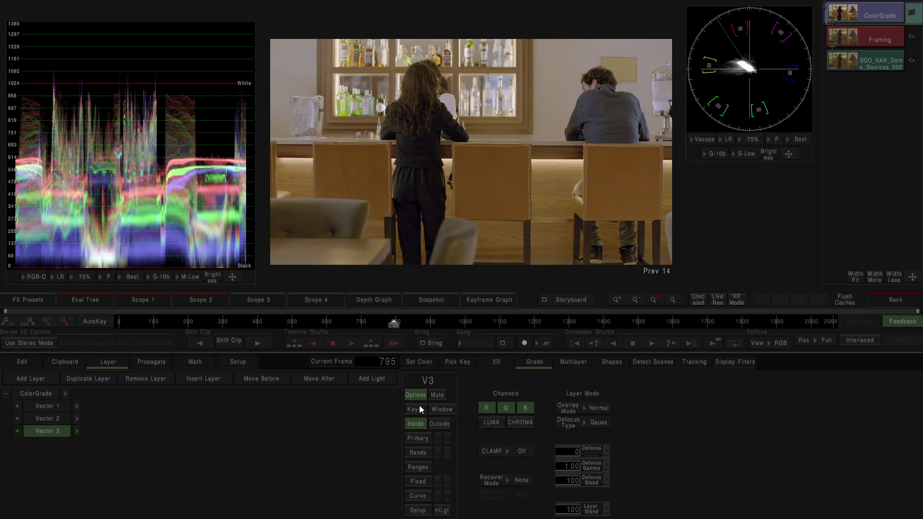
- Key the bright areas of the bar shelf by luminance in Vector 3's HSL keyer and soften the matte with Key Blur
scroll(537, 202, "up", 3)
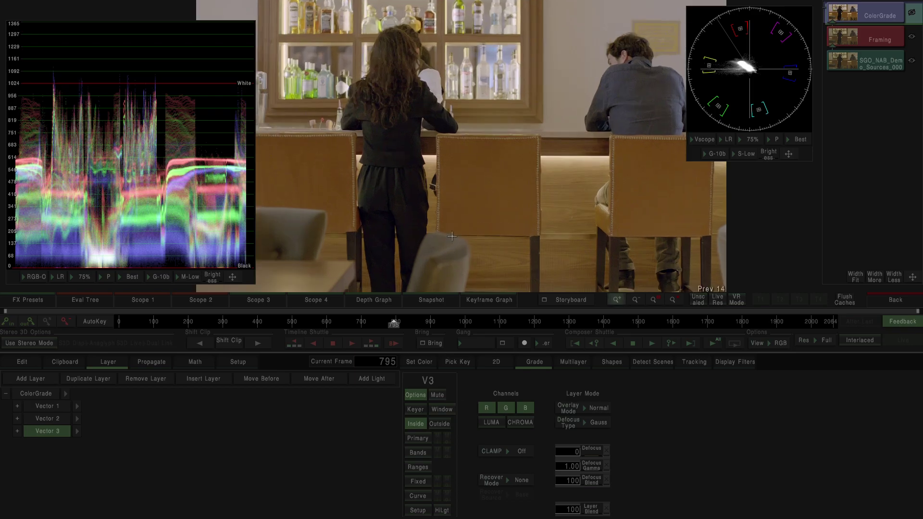
scroll(537, 202, "up", 3)
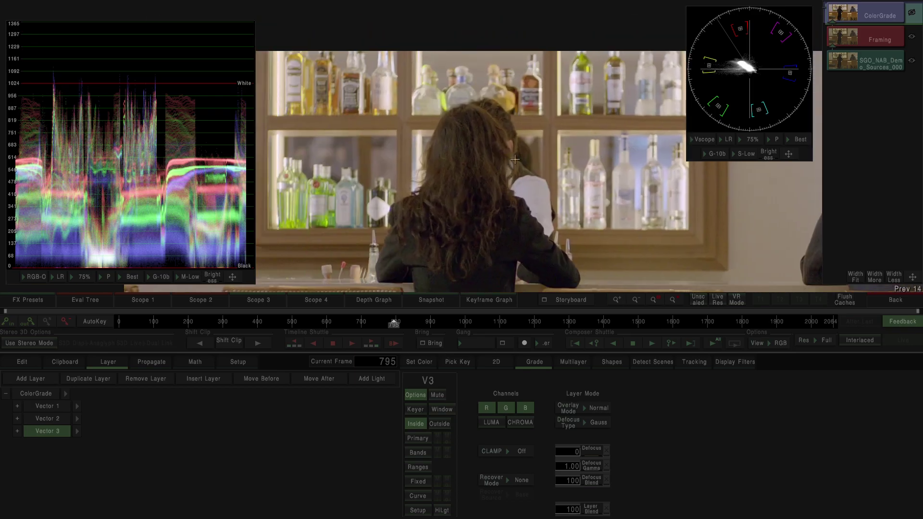
scroll(525, 178, "up", 3)
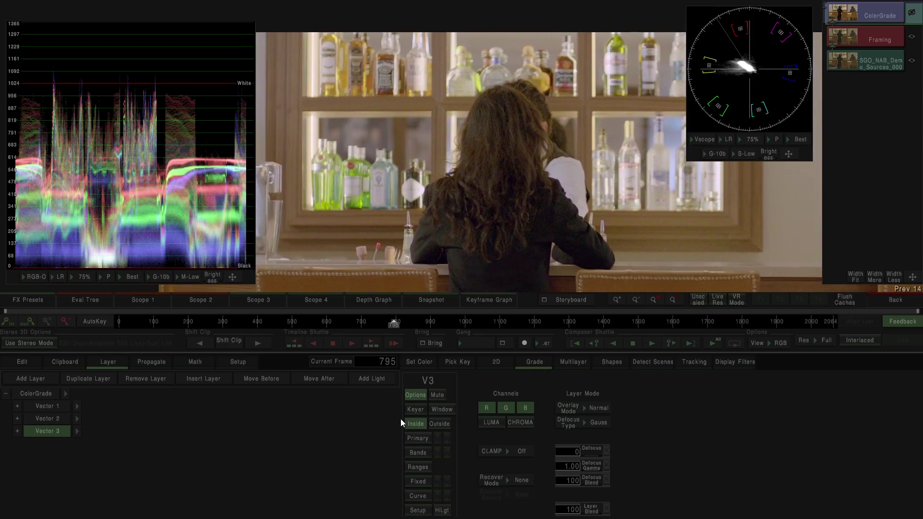
scroll(497, 228, "down", 2)
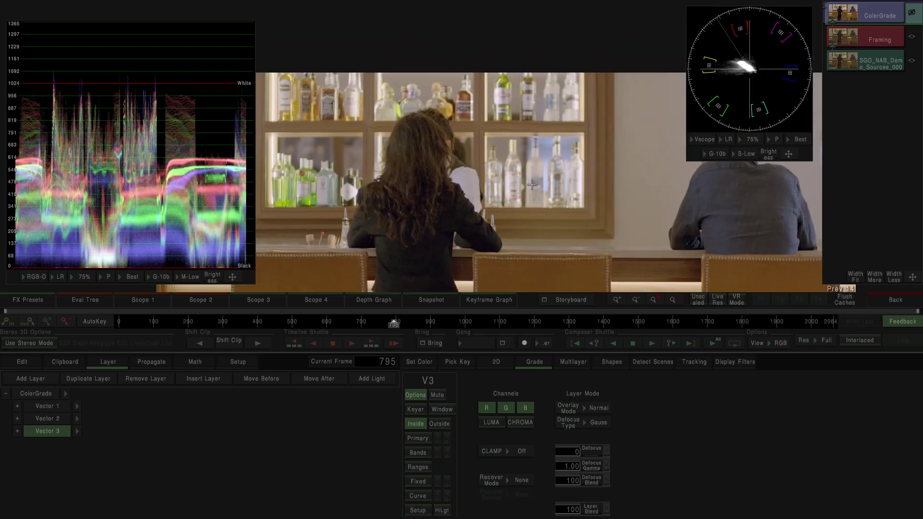
scroll(532, 185, "up", 2)
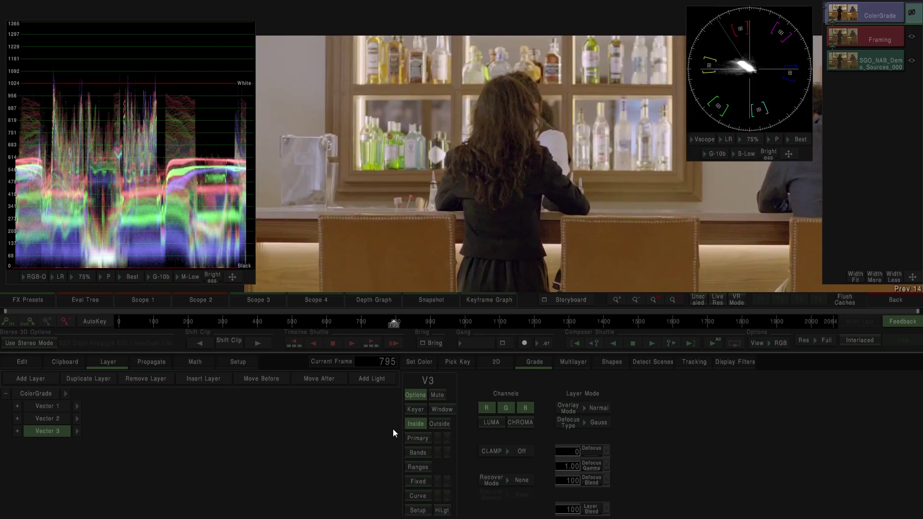
left_click(417, 422)
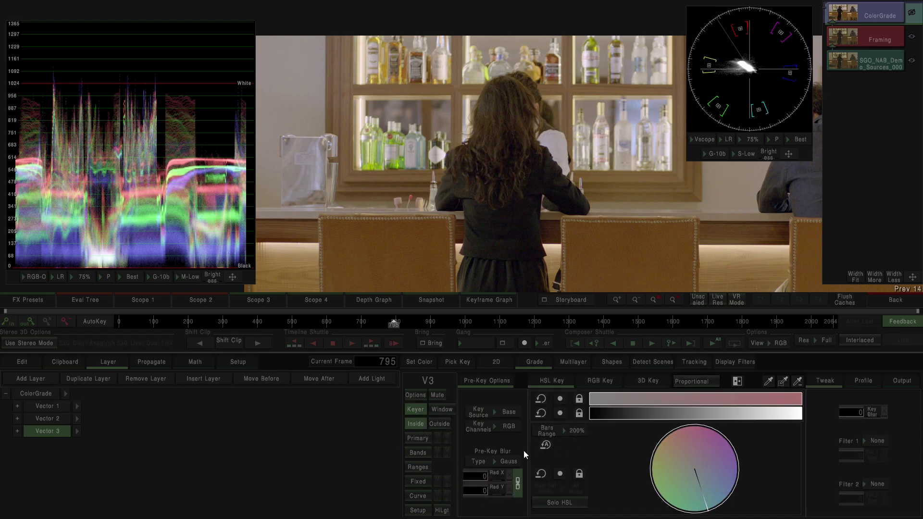
left_click(443, 511)
left_click_drag(622, 414, 689, 414)
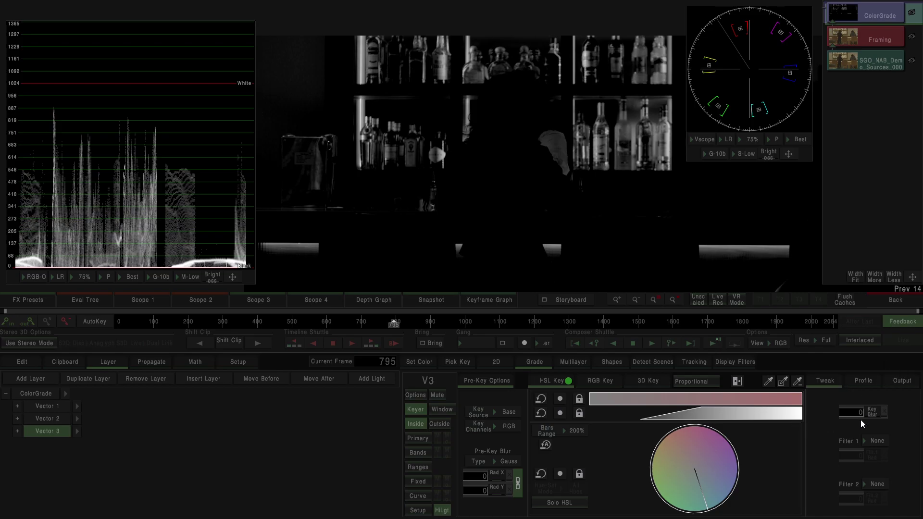
left_click_drag(859, 412, 835, 225)
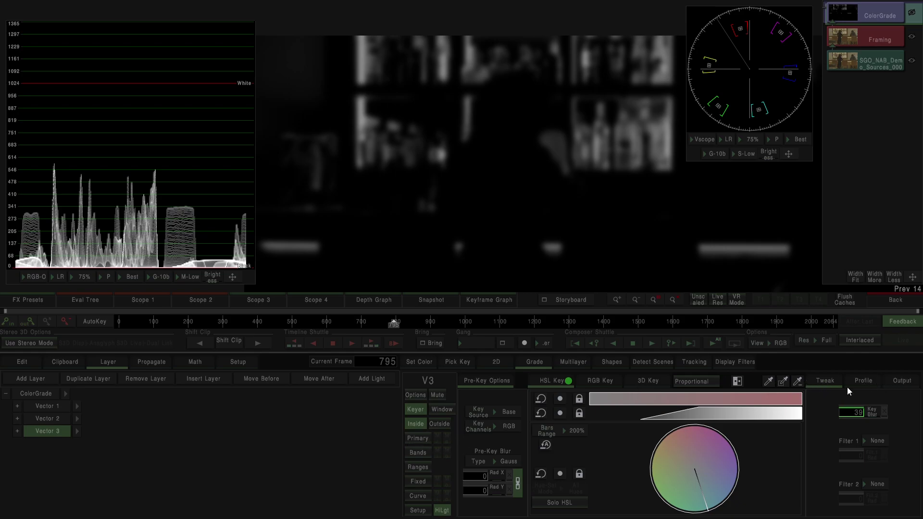
left_click(447, 510)
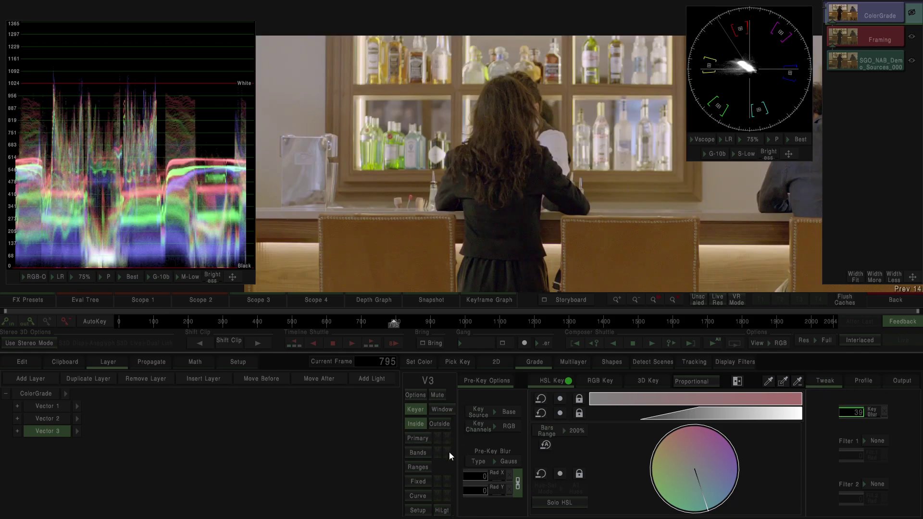
- Try the Screen overlay mode on Vector 3, muting it to compare, and undo it together with the key
left_click(420, 439)
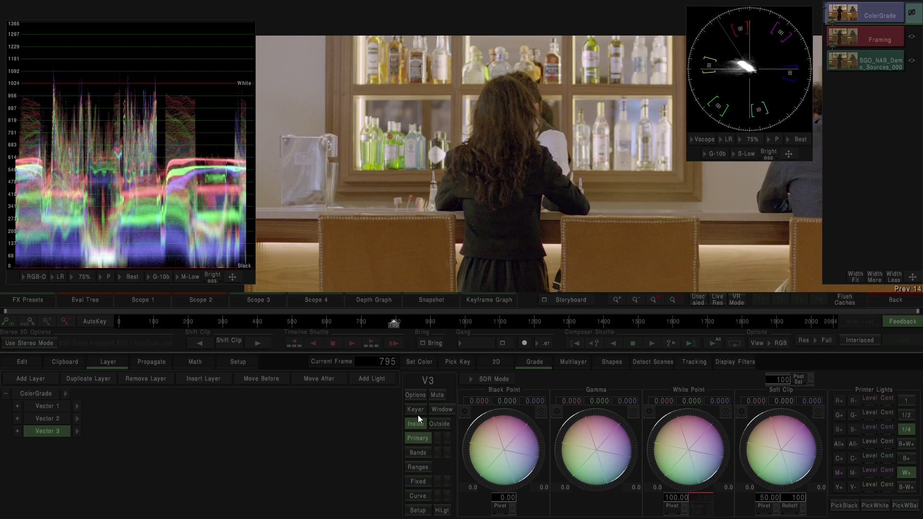
left_click(415, 396)
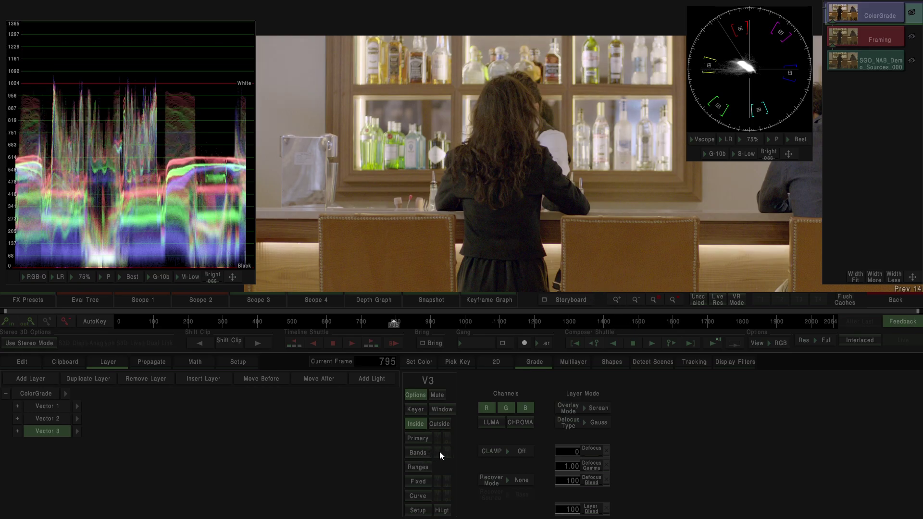
left_click(441, 394)
left_click(440, 394)
left_click(28, 361)
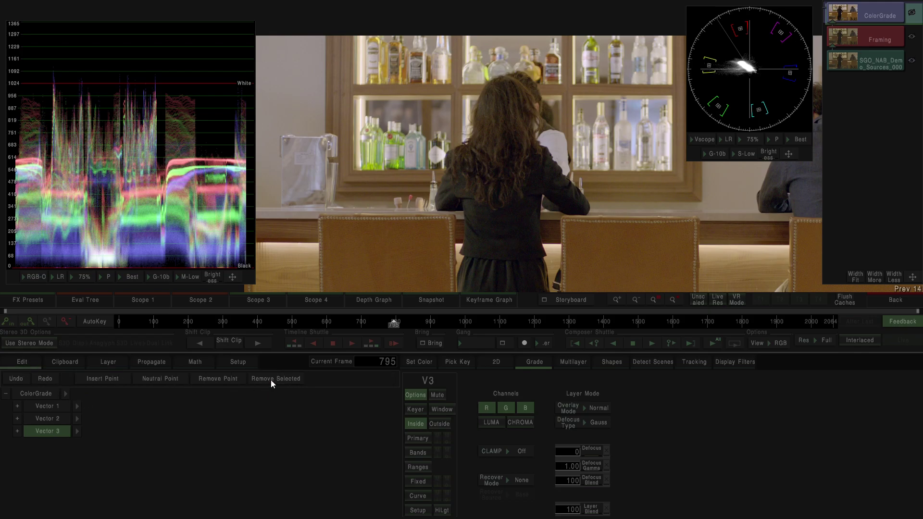
- Set the Defocus of Vector 3 to 31 to blur the whole image
left_click(57, 431)
type("29")
key("Return")
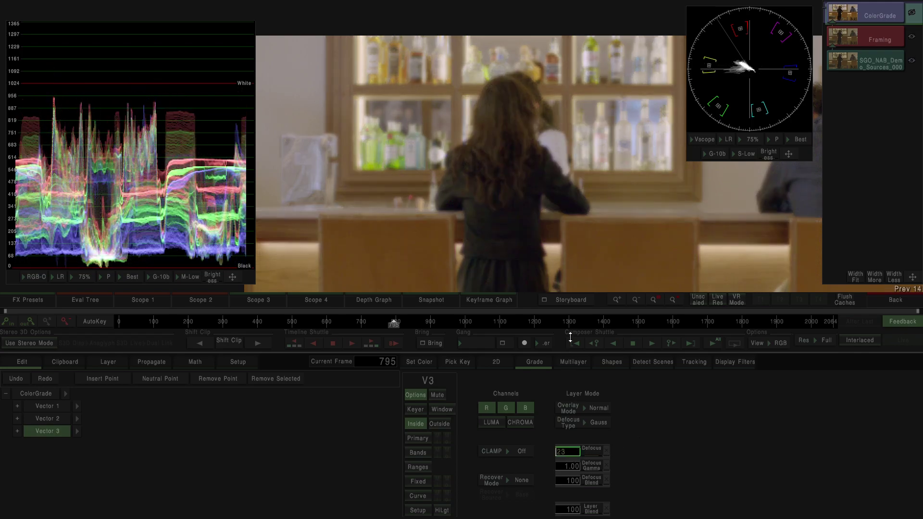
left_click_drag(566, 310, 563, 297)
left_click_drag(572, 449, 573, 463)
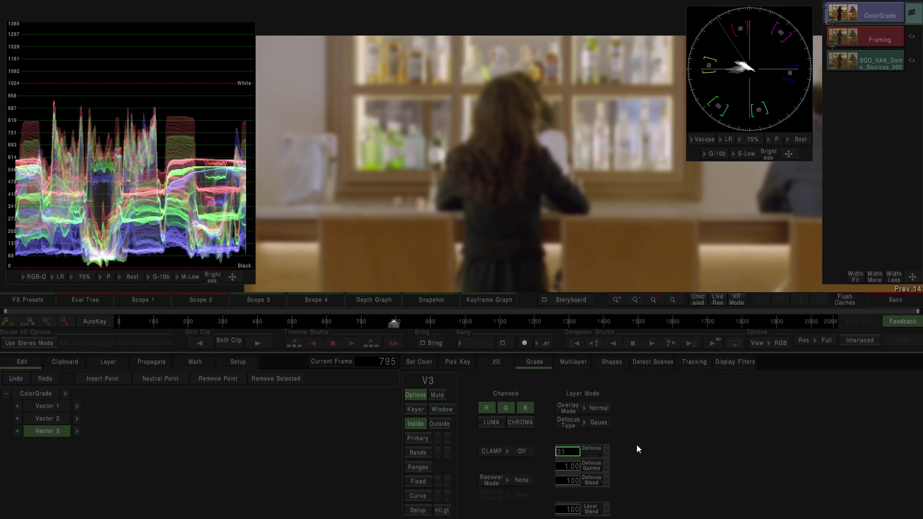
- Add a fourth vector and set its Recover Mode to Inside with V2 as the Recover Source
left_click(158, 450)
left_click(92, 365)
left_click(48, 380)
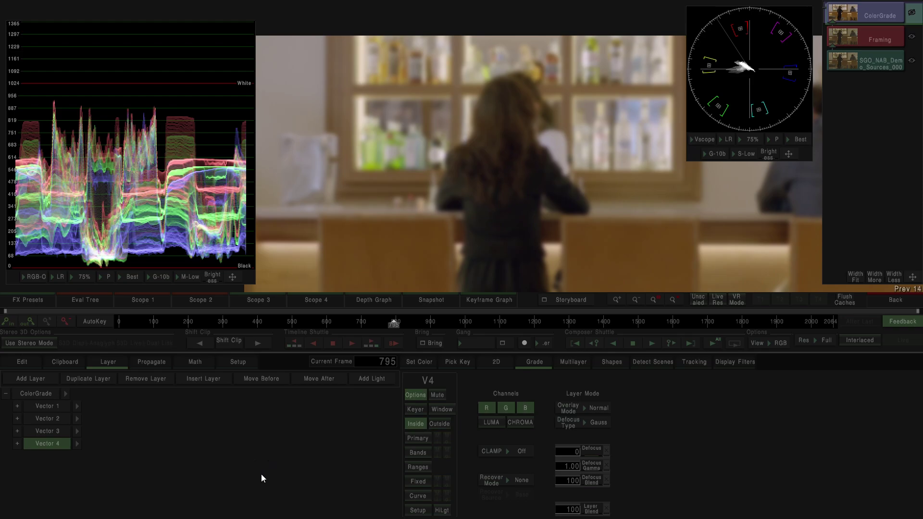
left_click(521, 479)
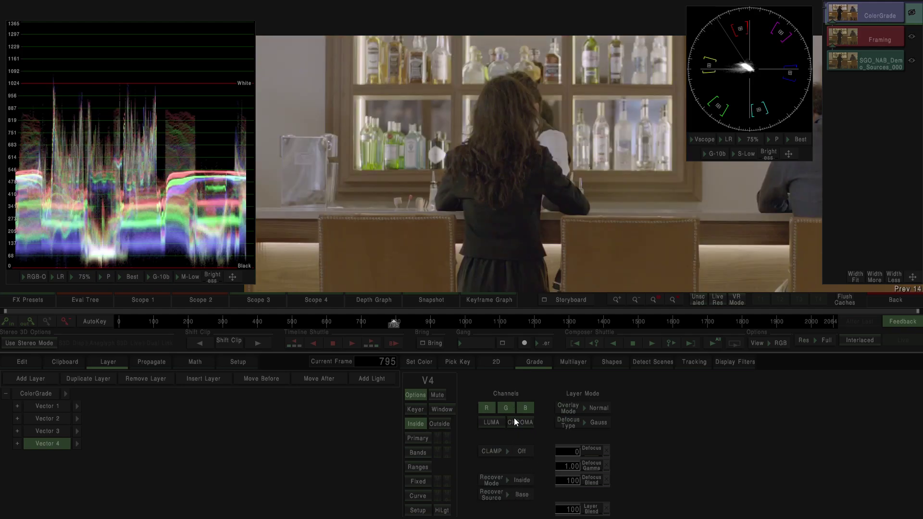
left_click(522, 495)
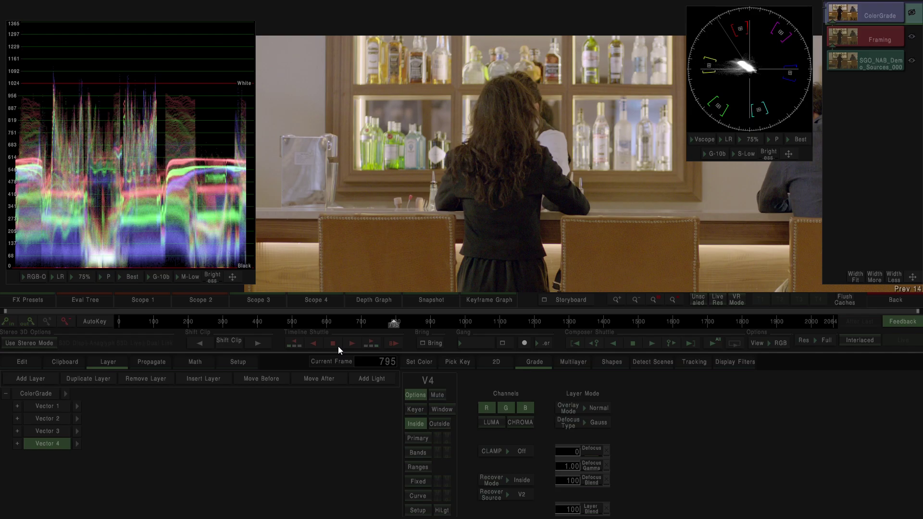
- Add a fifth vector and set its Recover Mode to Inside with V3 as the Recover Source
left_click(115, 473)
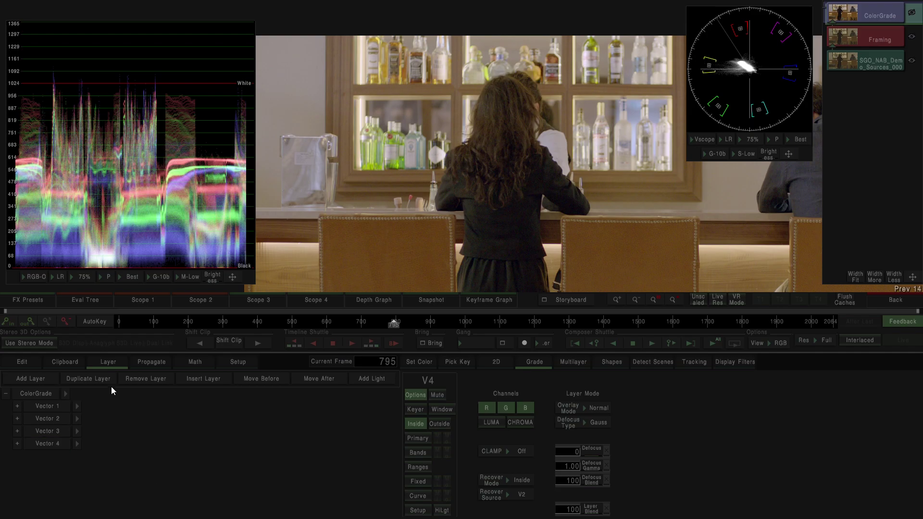
left_click(44, 382)
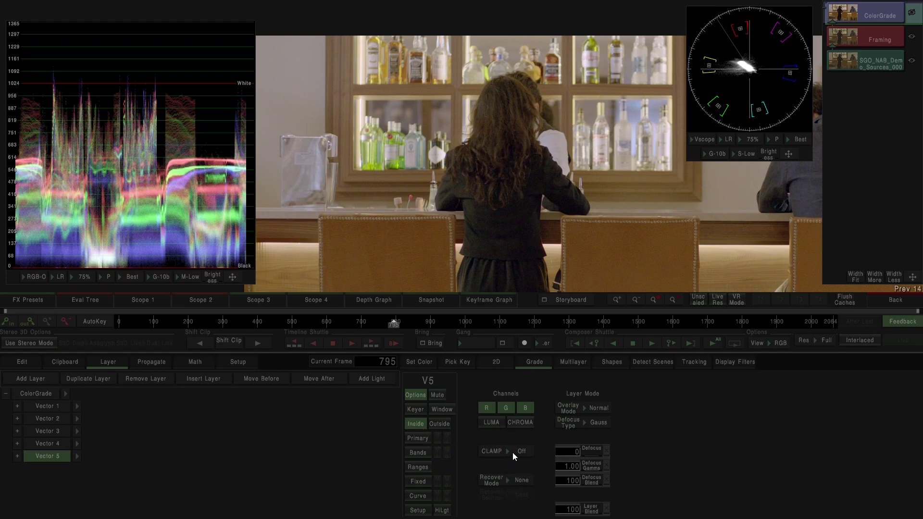
left_click(522, 480)
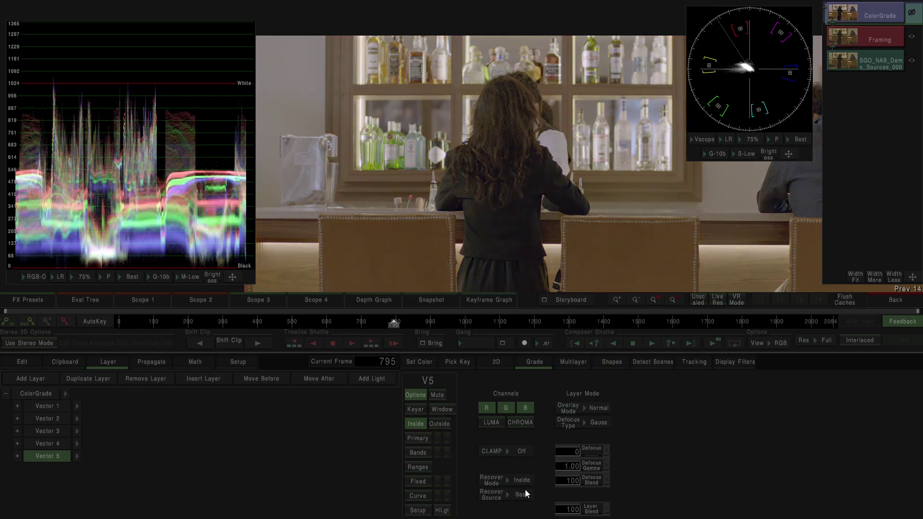
left_click(522, 495)
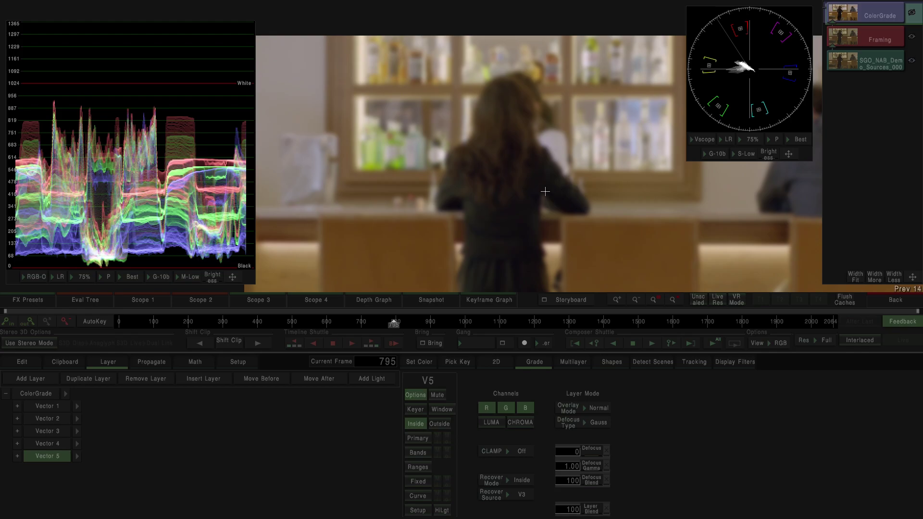
- Set Vector 5's overlay mode to Soft Light and inspect the blend on the bottles behind the bar
scroll(565, 125, "down", 2)
scroll(565, 124, "down", 3)
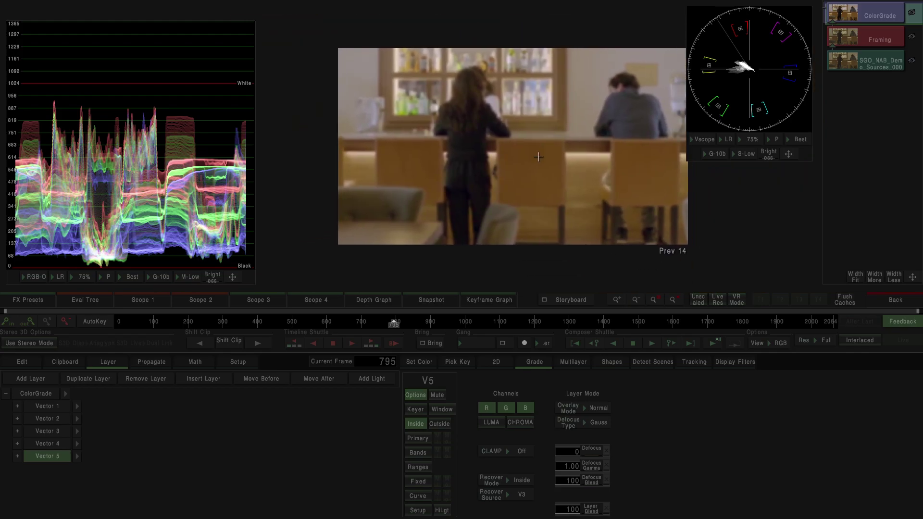
left_click_drag(511, 178, 526, 194)
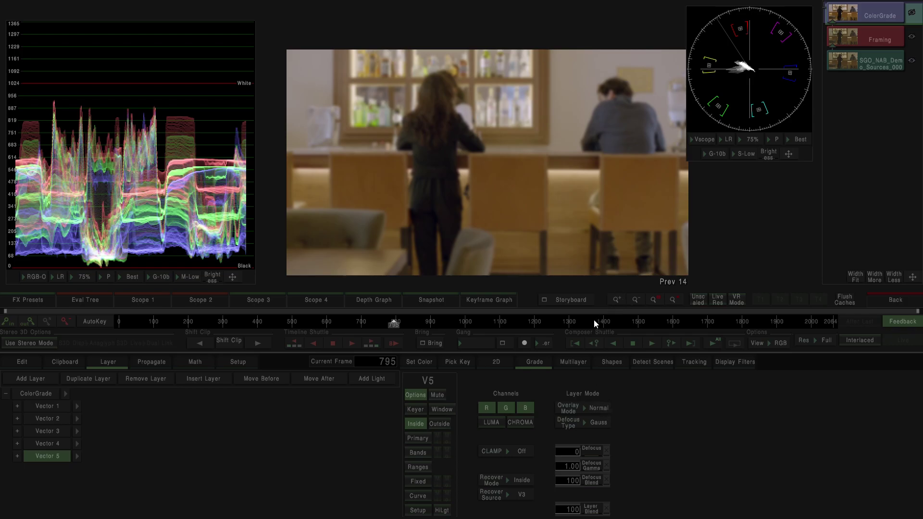
left_click(584, 408)
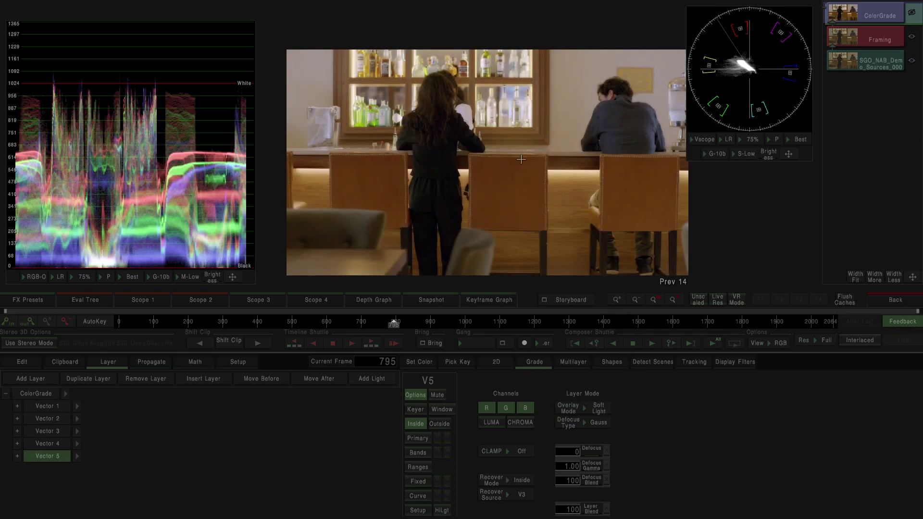
scroll(505, 156, "up", 3)
scroll(468, 130, "up", 5)
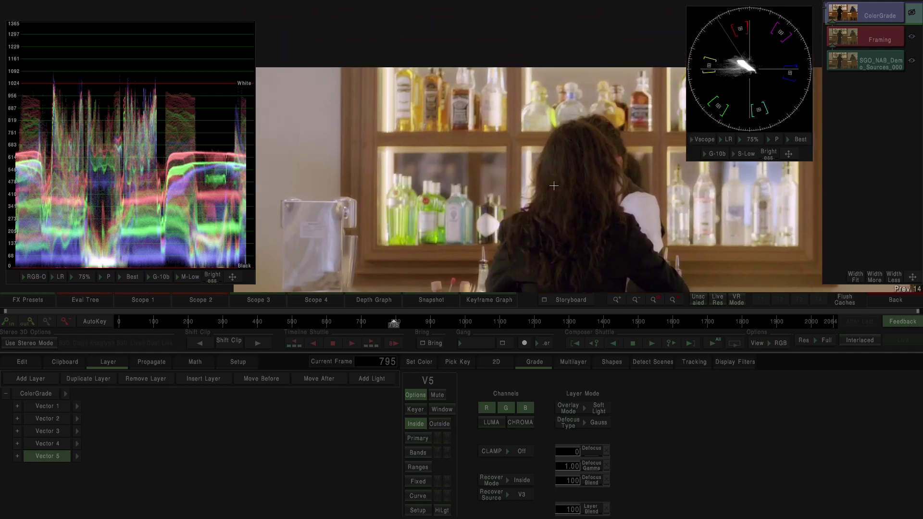
scroll(527, 184, "up", 3)
- Change Vector 5's overlay mode to Overlay and mute it on and off to compare the glow effect
left_click(440, 395)
left_click(440, 393)
left_click(440, 393)
left_click(441, 394)
left_click(442, 394)
left_click(441, 394)
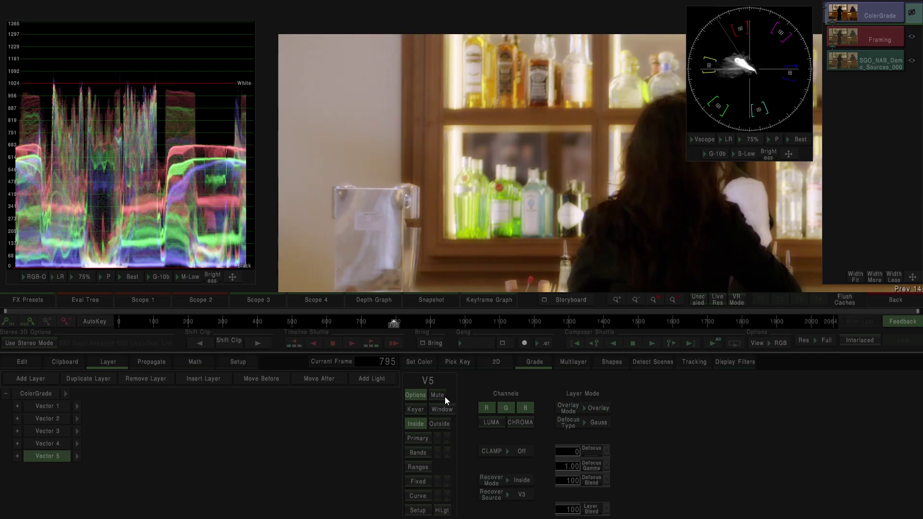
left_click(440, 396)
left_click(440, 397)
left_click(439, 396)
left_click(439, 396)
- Warm Vector 5's Primary gamma to about -3.492, 0.269, 3.223 and check the full frame
left_click(418, 439)
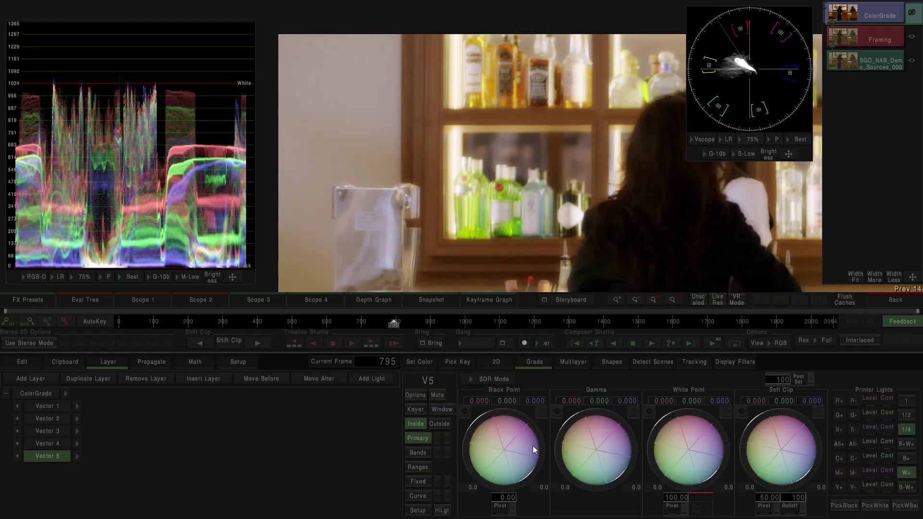
mouse_move(596, 448)
left_mouse_down()
mouse_move(561, 409)
mouse_move(591, 445)
left_mouse_up()
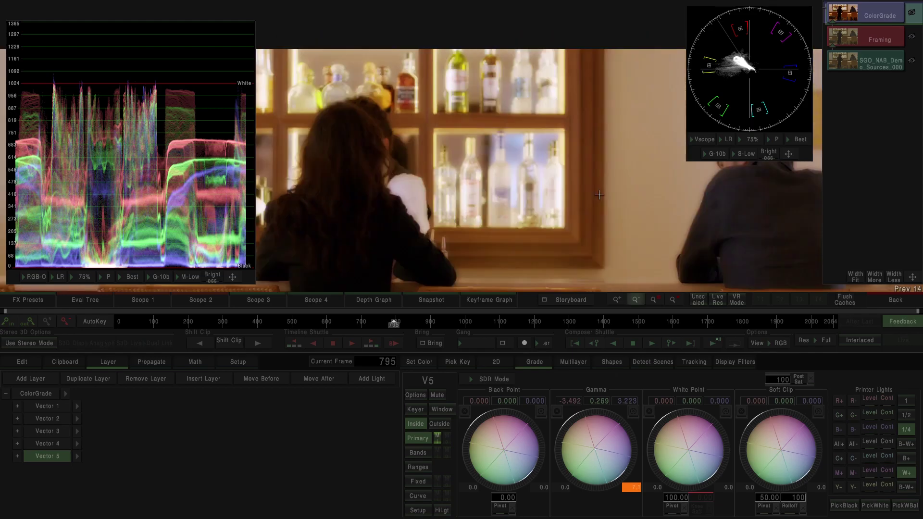
scroll(599, 191, "down", 5)
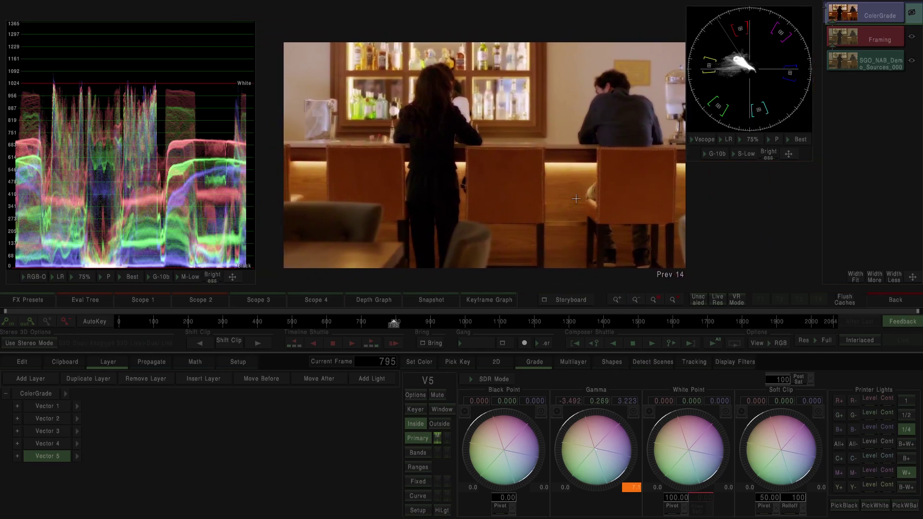
- Reset Vector 5's Primary gamma and examine the woman and the bottles behind her up close
left_click_drag(601, 460, 596, 436)
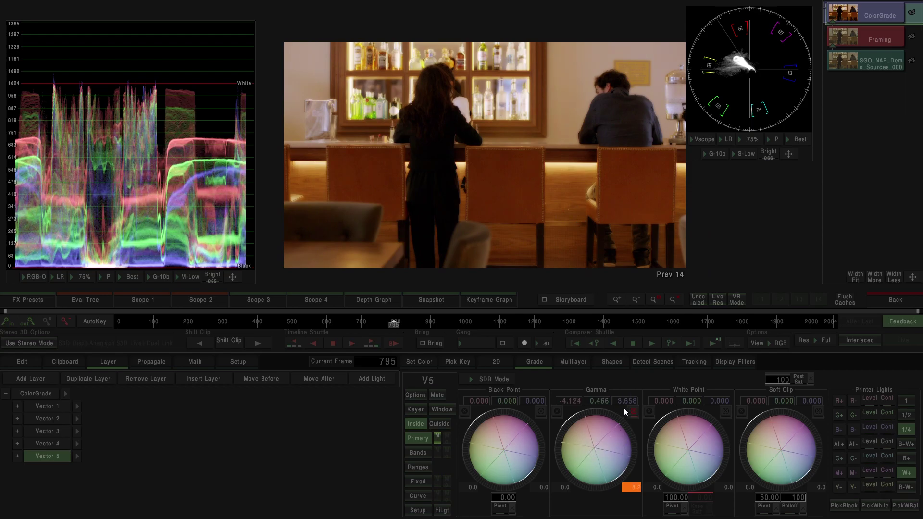
left_click(558, 413)
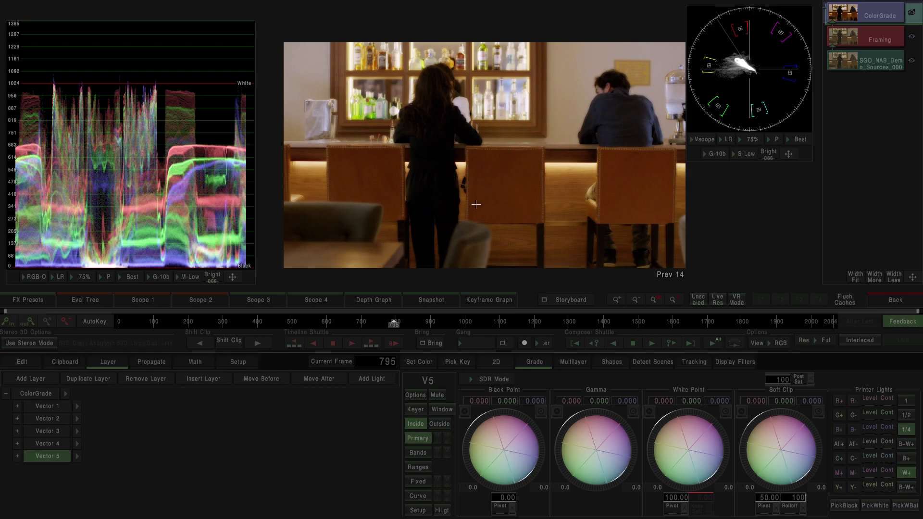
scroll(474, 204, "up", 3)
scroll(582, 226, "up", 4)
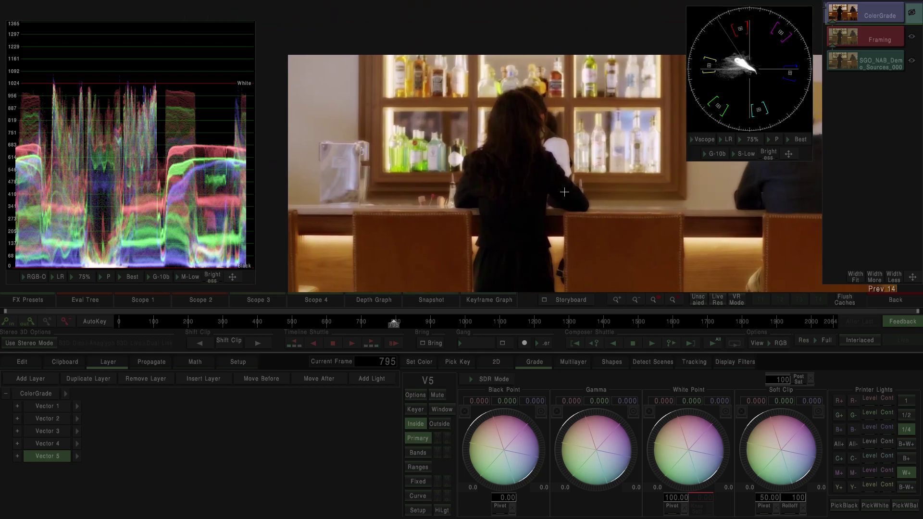
scroll(553, 147, "up", 3)
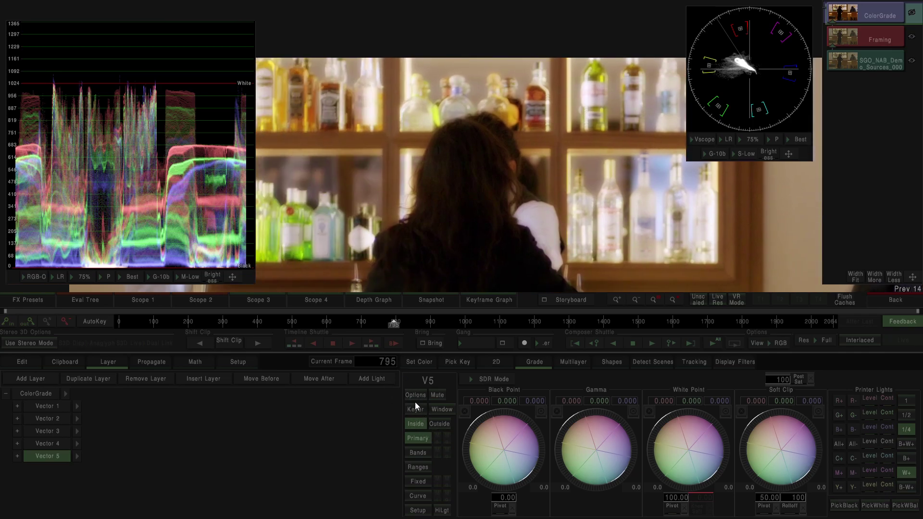
left_click(390, 423)
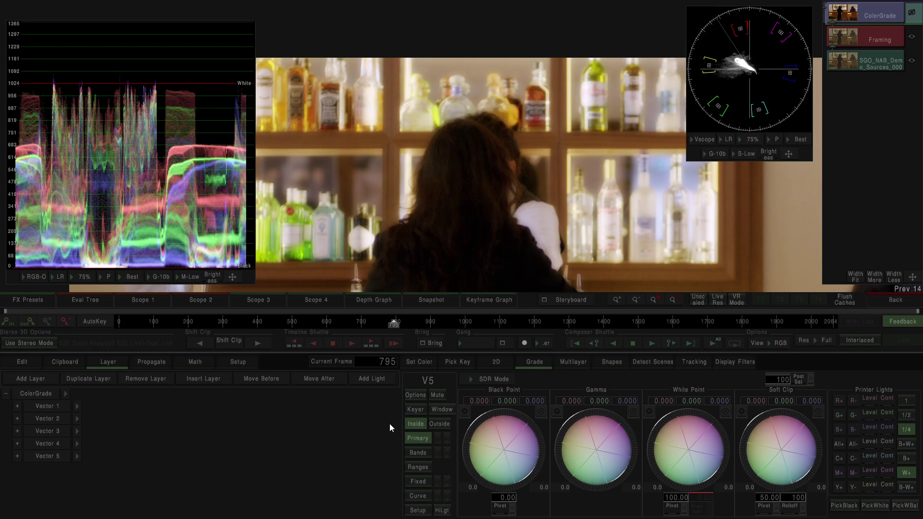
- Key only the bright areas in Vector 5 with the HSL luminance range, fading out shadows and lower tones while viewing the matte
left_click(417, 399)
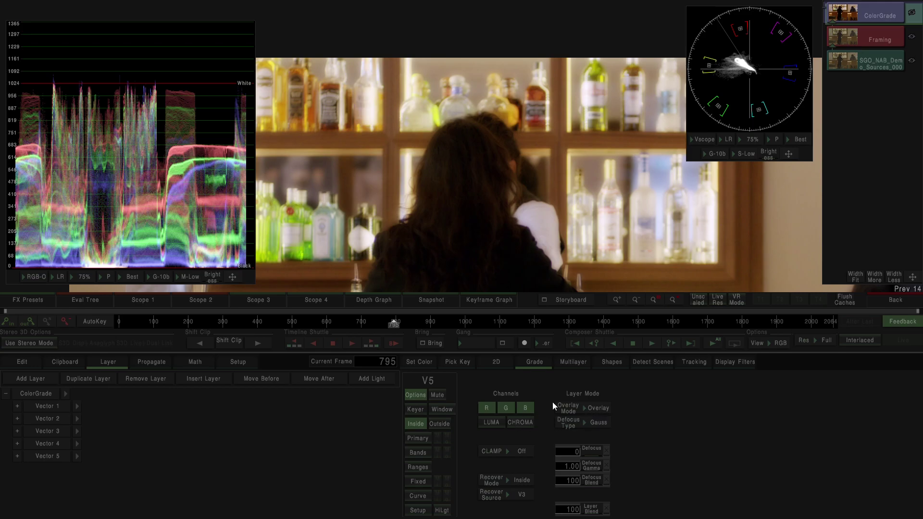
left_click(415, 410)
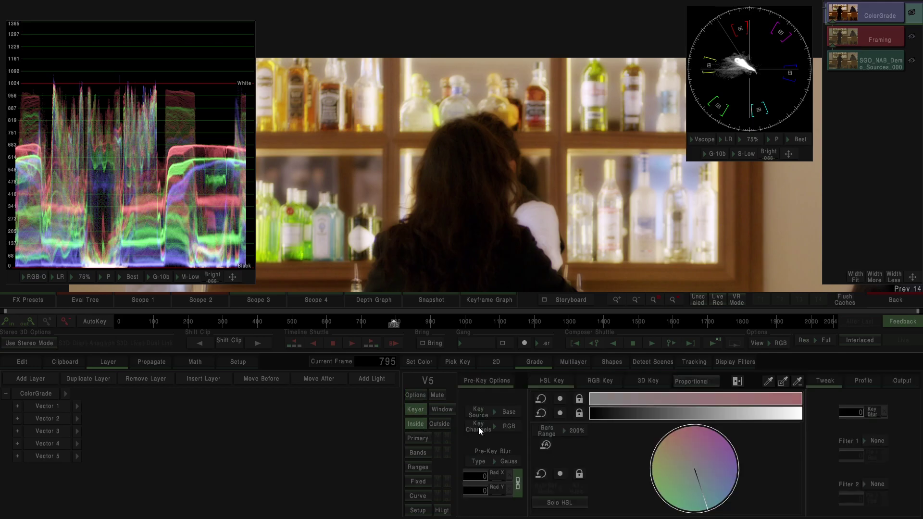
left_click(602, 414)
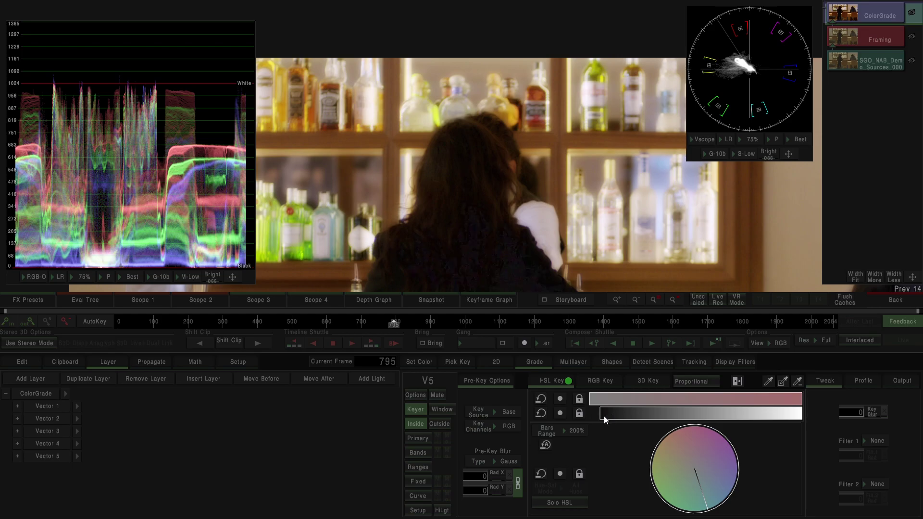
left_click(442, 510)
left_click_drag(618, 414, 690, 405)
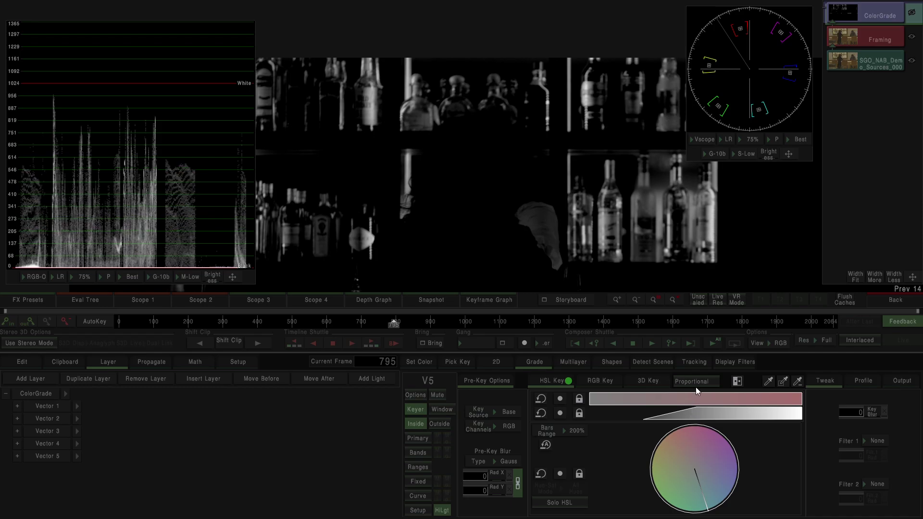
- Refine Vector 5's highlight key with Key Soft 70 and Key Blur 25, and return from the matte to the image
left_click(864, 381)
left_click_drag(885, 509, 743, 493)
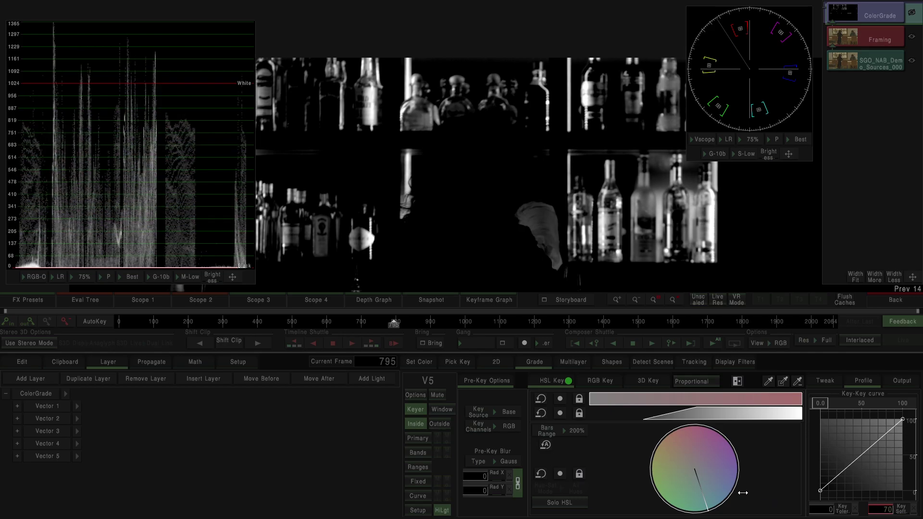
left_click(823, 384)
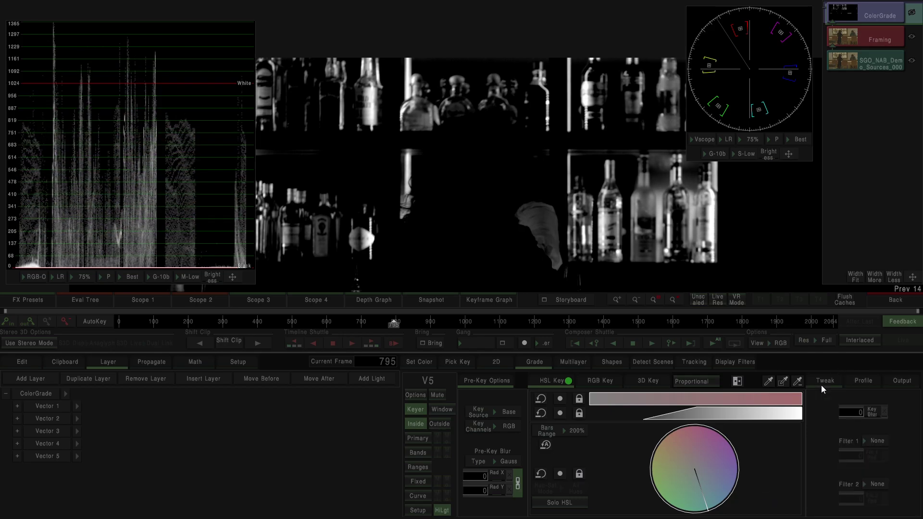
left_click_drag(859, 416, 835, 292)
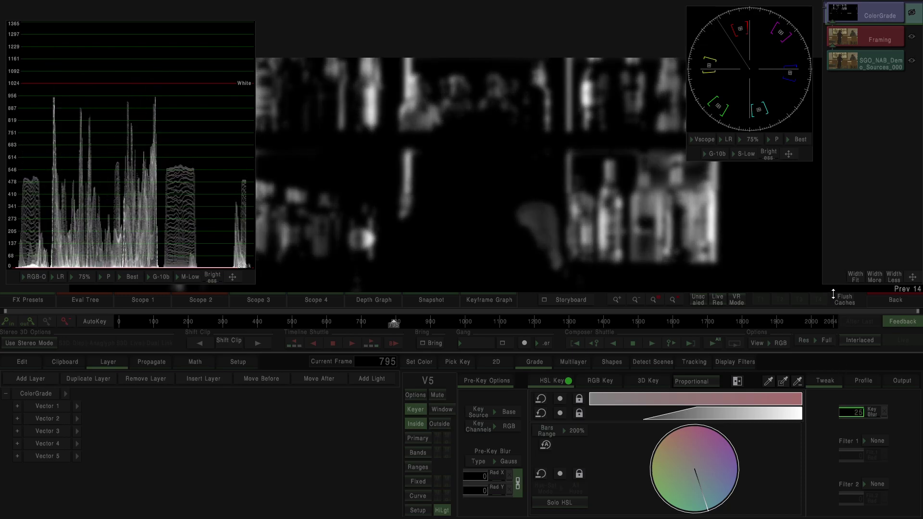
left_click(443, 511)
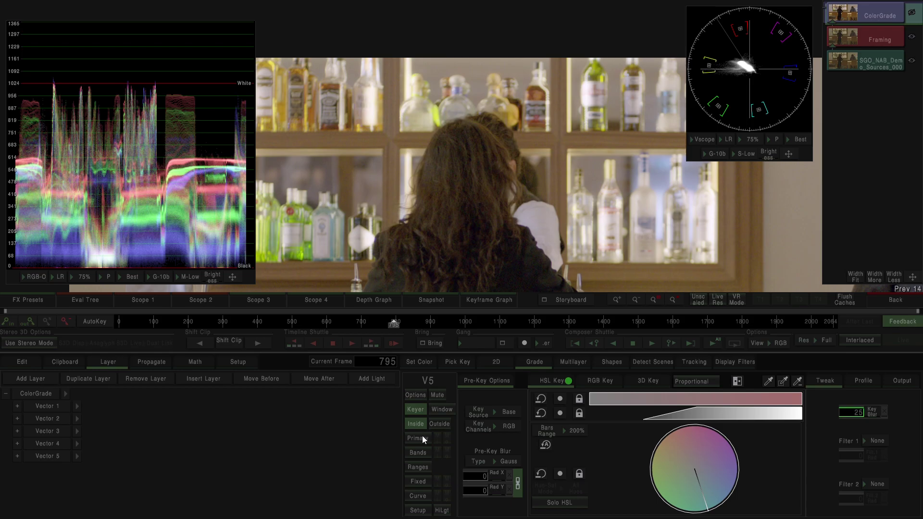
- Set Vector 5's overlay mode to Screen and mute the vector on and off to compare the highlight glow
left_click(416, 395)
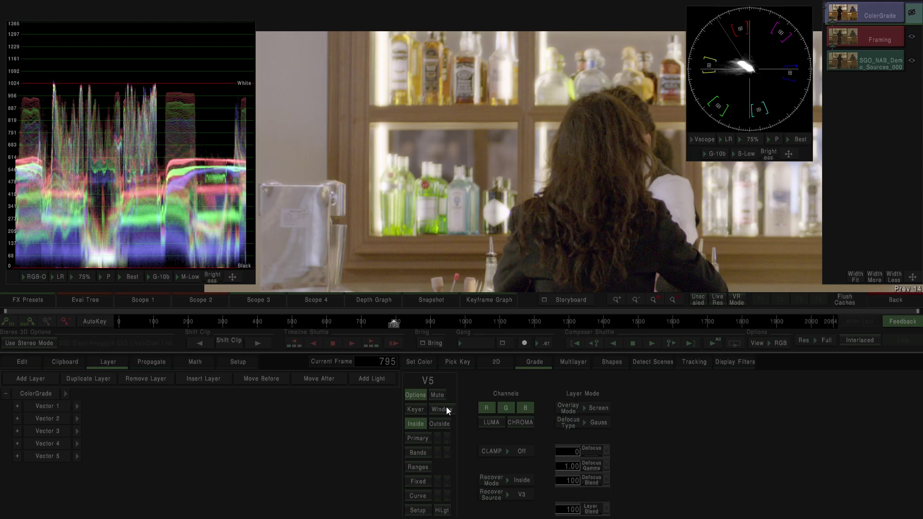
left_click(438, 395)
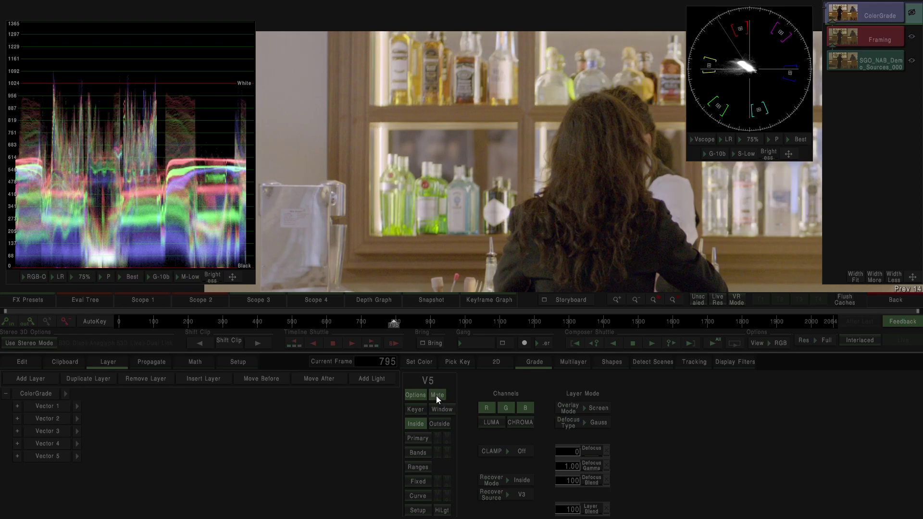
left_click(436, 396)
left_click(436, 396)
left_click(436, 394)
left_click(436, 393)
left_click(438, 395)
left_click(437, 396)
- Try Vector 5's Layer Blend at lower values such as 70, and return it to 100
left_click(56, 459)
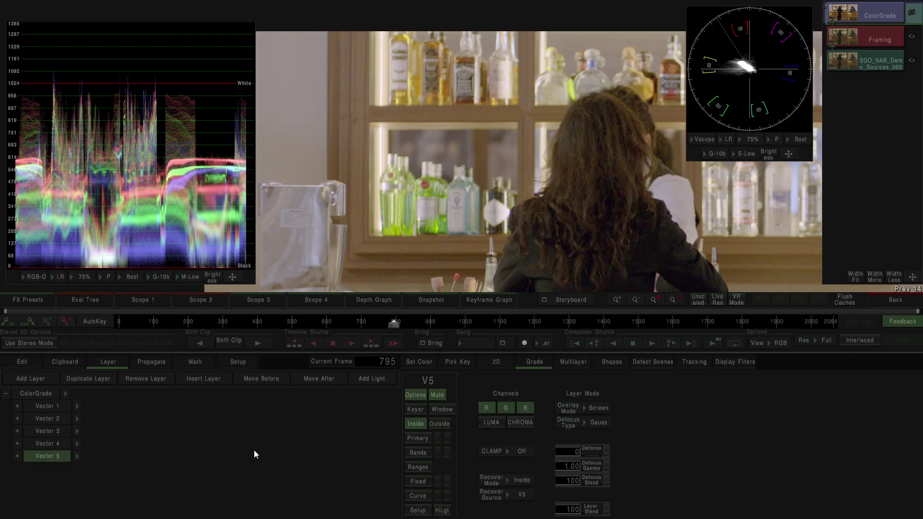
left_click_drag(585, 502, 316, 486)
left_click_drag(583, 506, 536, 475)
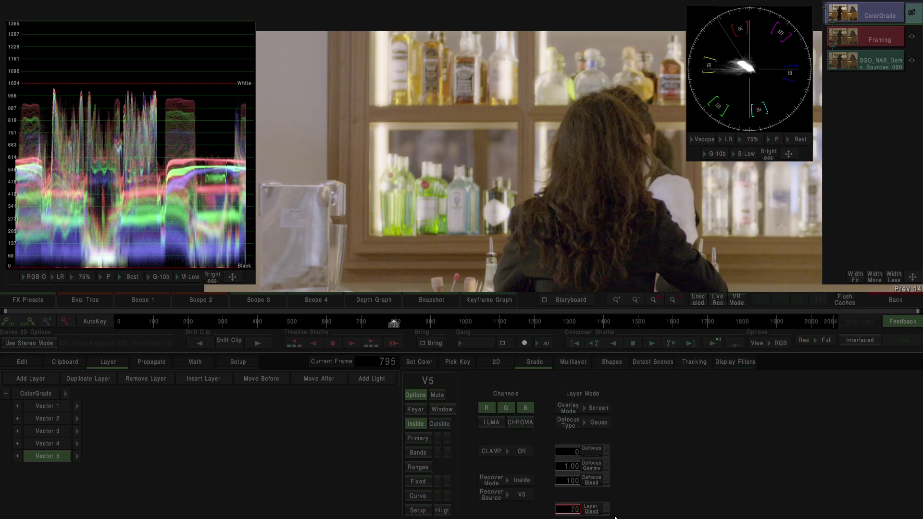
left_click_drag(617, 518, 591, 507)
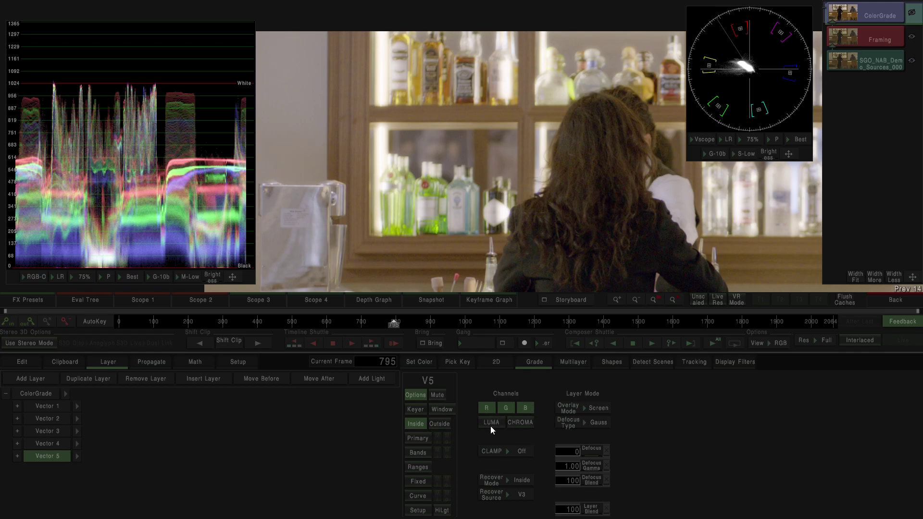
- Test Vector 5 without its red and green channels, and restrict the vector to Luma only
left_click(488, 409)
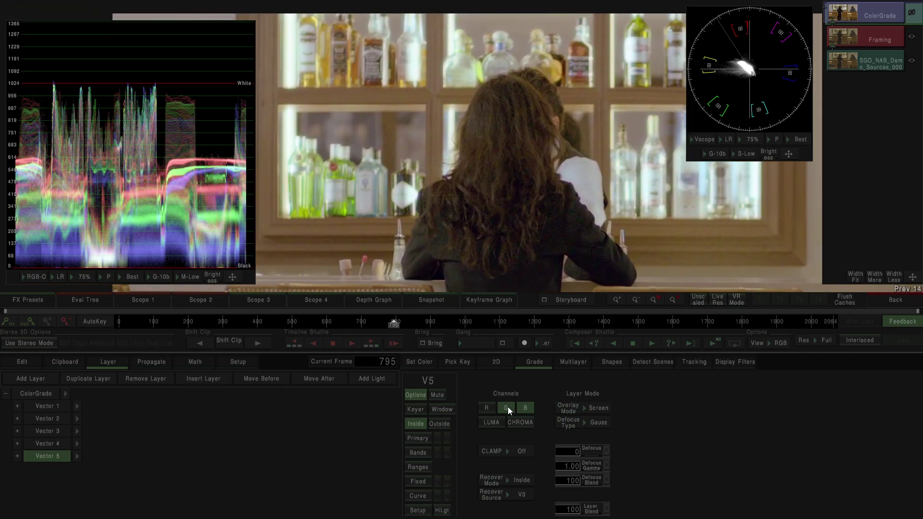
left_click(507, 408)
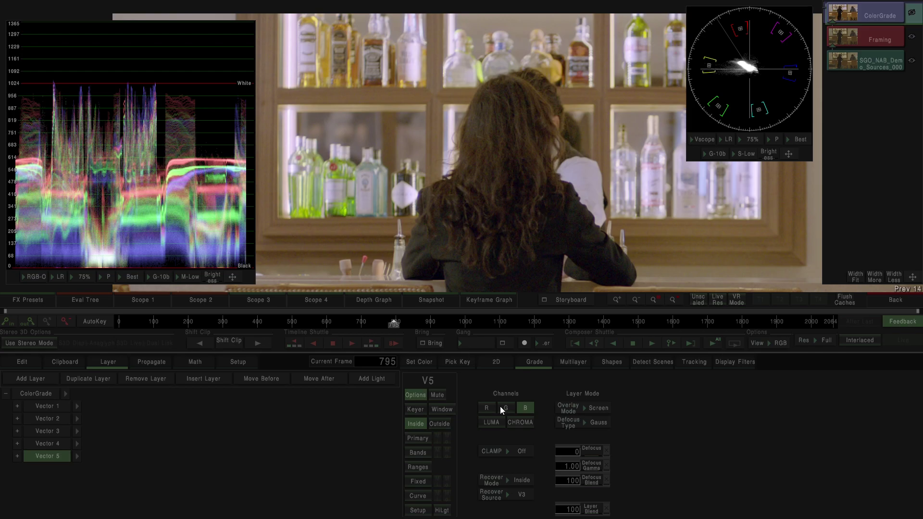
left_click(492, 423)
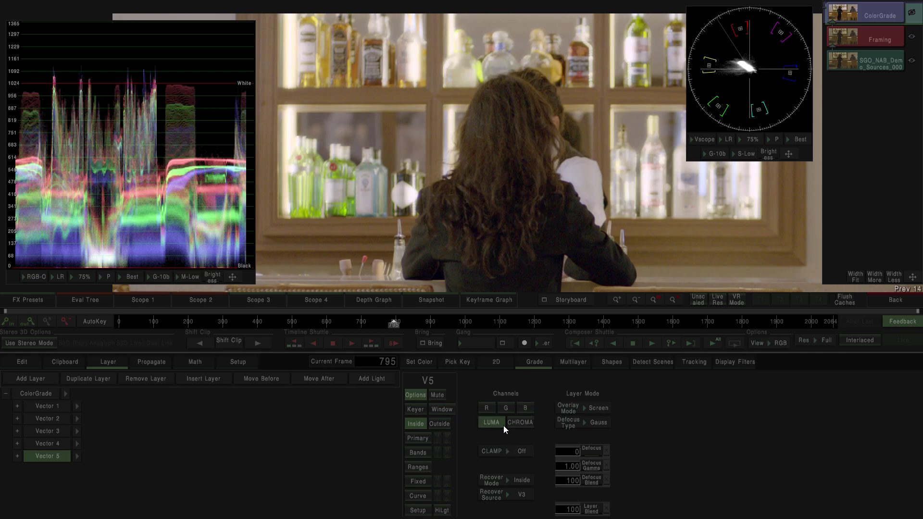
left_click(491, 425)
left_click(491, 424)
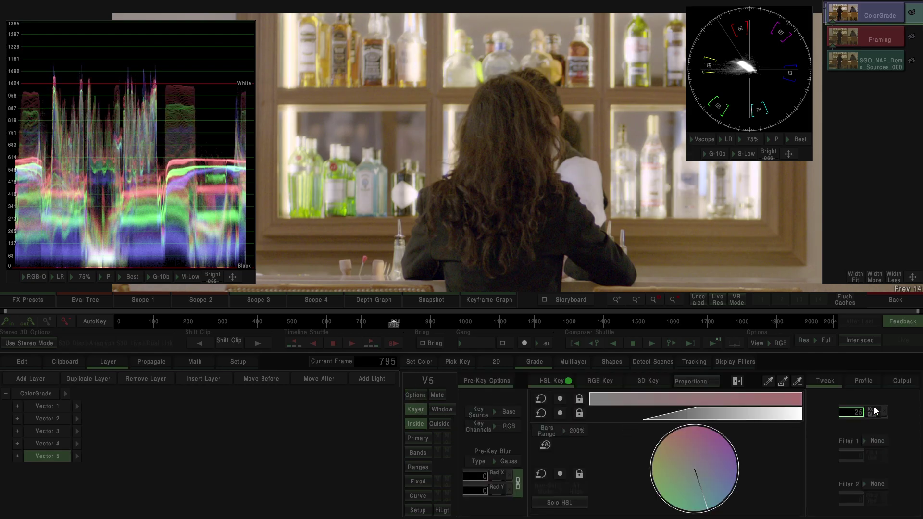
- Fine-tune Vector 5's key by setting Key Soft to 67 and raising Key Blur to about 41
left_click(866, 381)
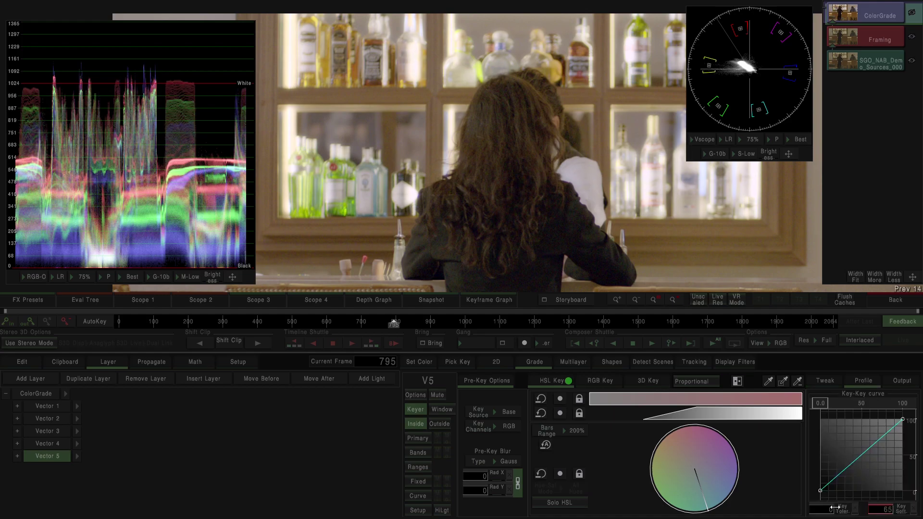
left_click_drag(841, 510, 878, 509)
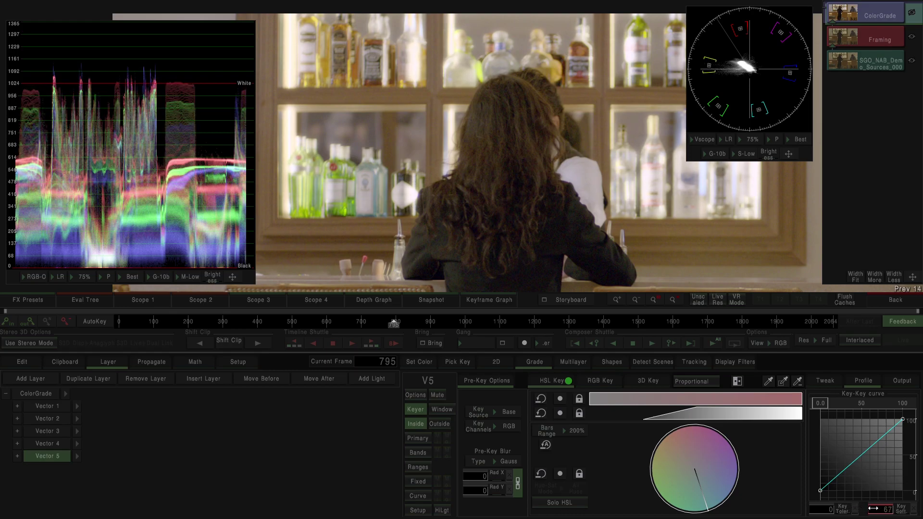
left_click(843, 384)
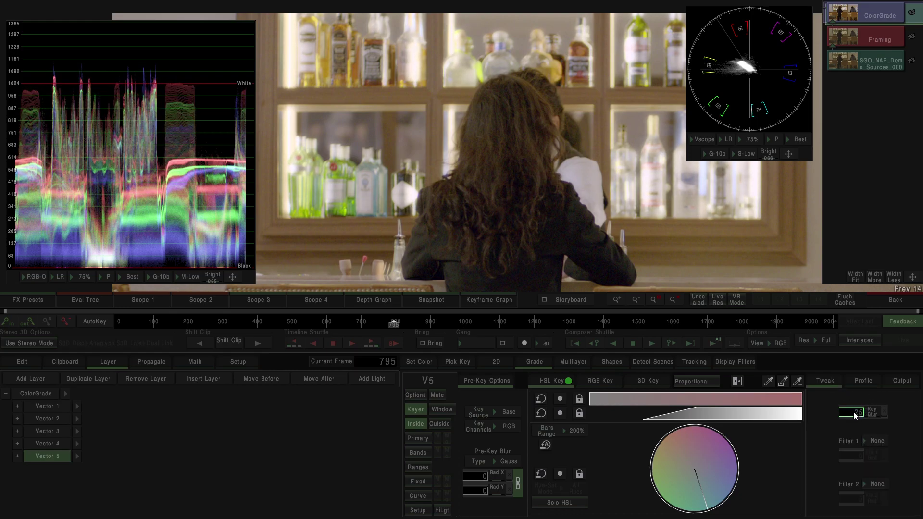
left_click_drag(853, 411, 828, 327)
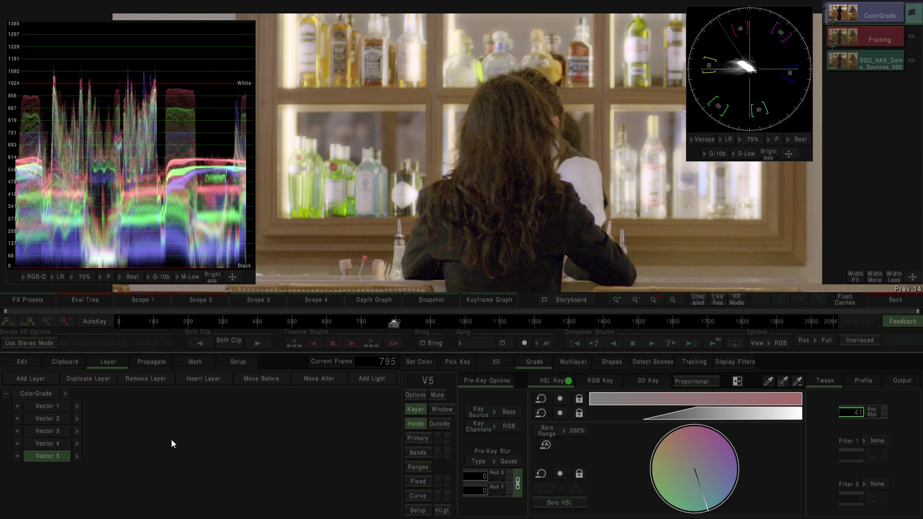
- Review the layer options of Vectors 5 and 3, including Vector 3's defocus, and inspect the glow across the whole frame
left_click(417, 394)
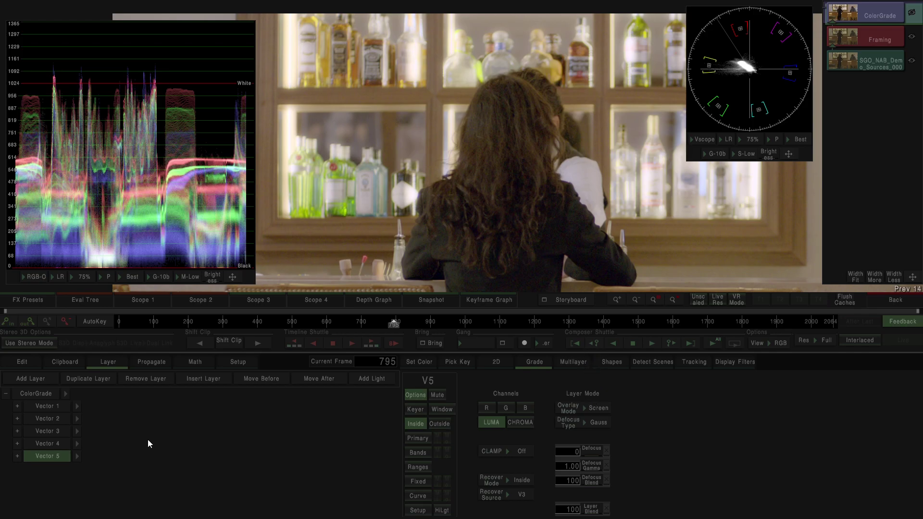
left_click(53, 431)
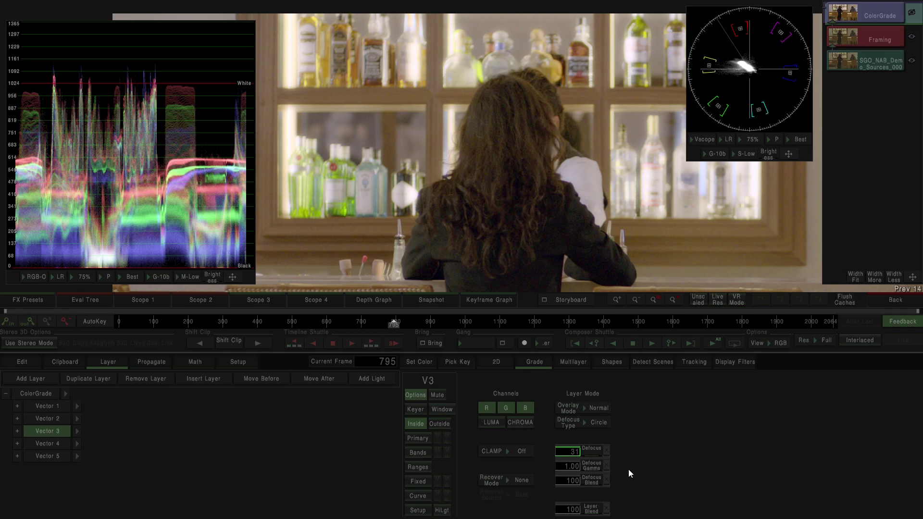
left_click(635, 300)
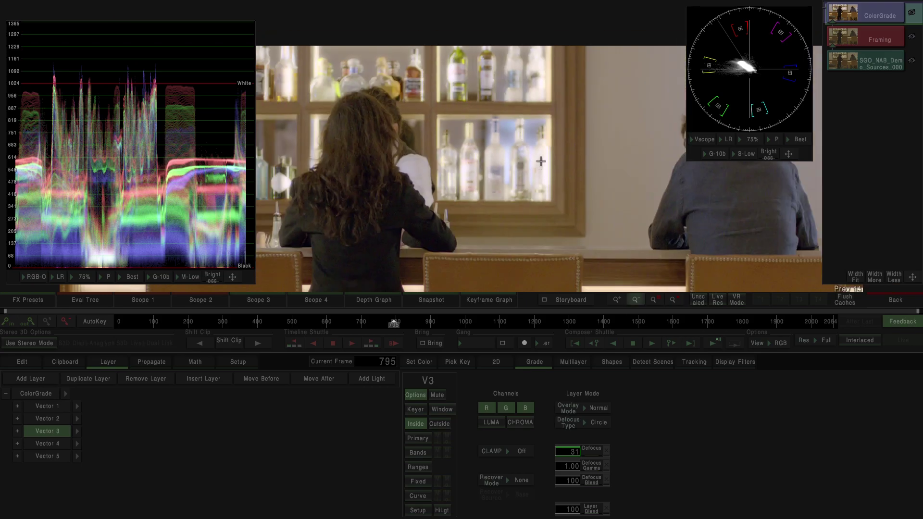
scroll(486, 184, "down", 2)
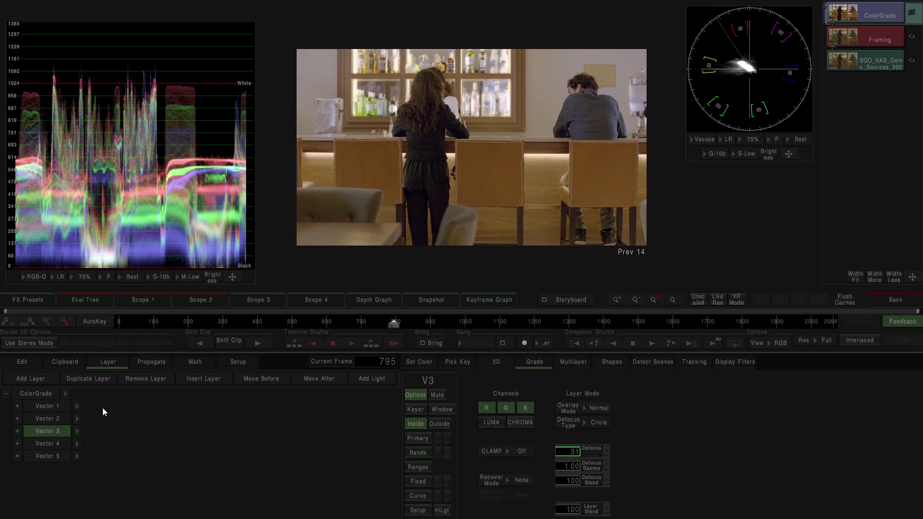
- Darken Vector 2's Bands with Shadows at about 8.336 and Midtones at about -5.105, and reselect Vector 5
left_click(58, 419)
left_click(423, 451)
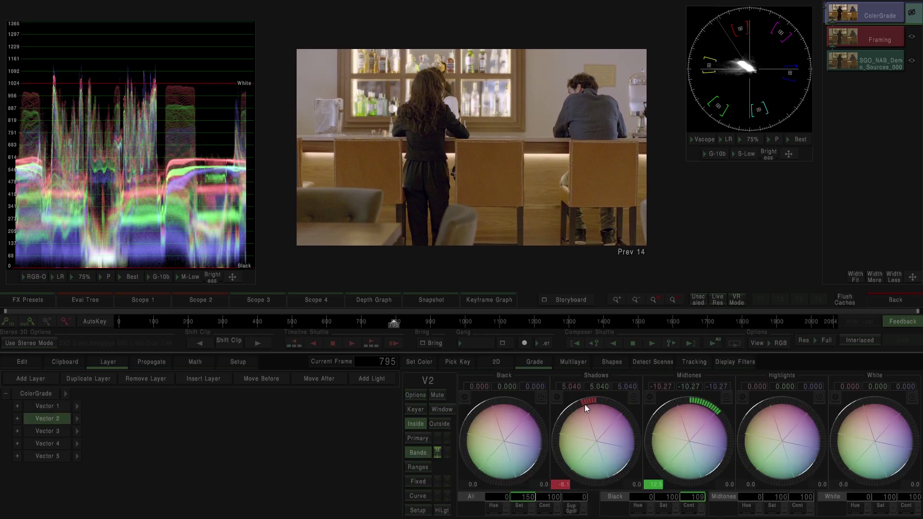
mouse_move(685, 423)
left_mouse_down()
mouse_move(663, 423)
mouse_move(698, 420)
left_mouse_up()
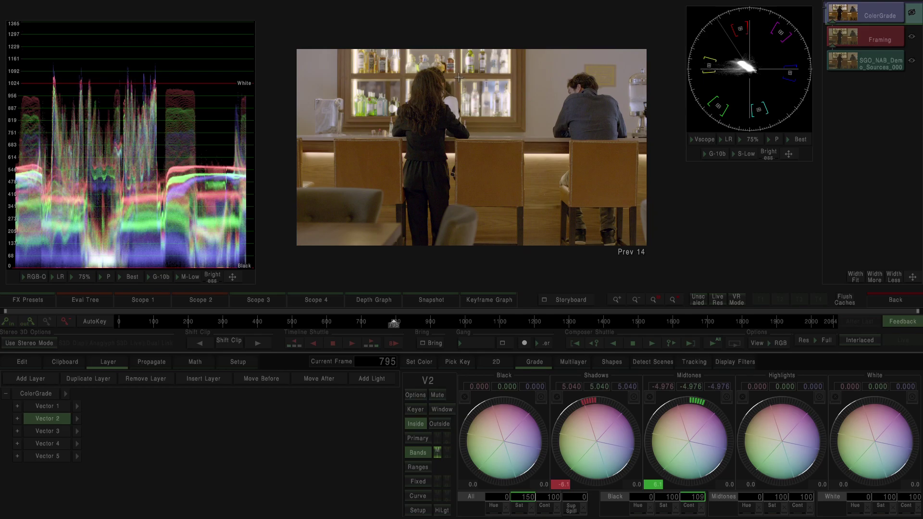
scroll(503, 93, "up", 2)
scroll(502, 93, "up", 2)
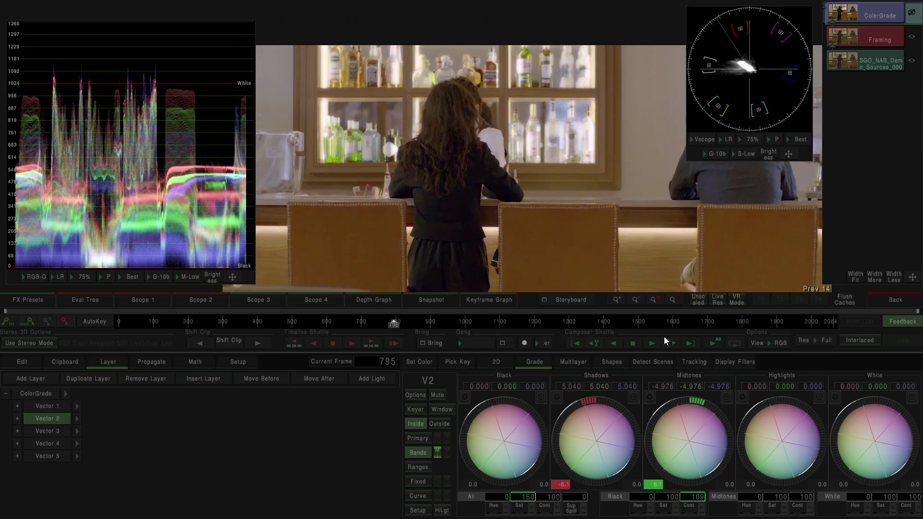
left_click_drag(697, 418, 695, 418)
left_click_drag(604, 421, 582, 426)
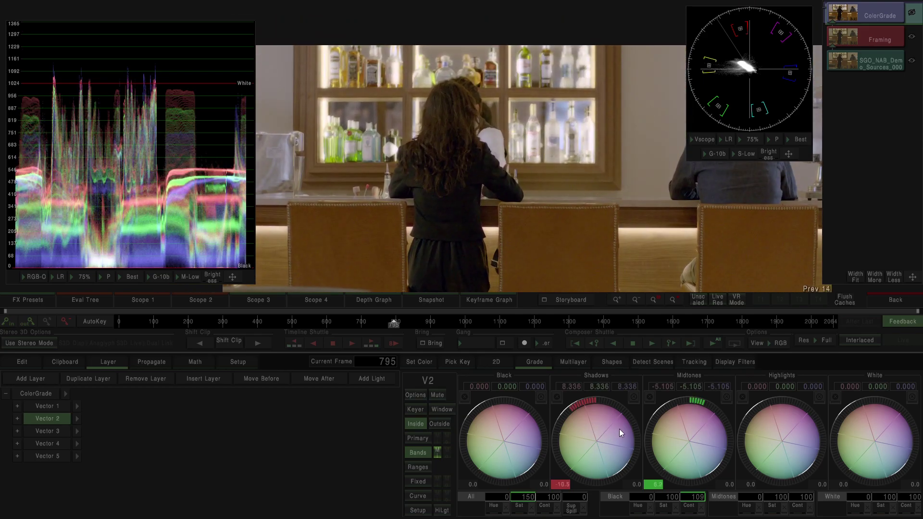
left_click_drag(693, 424, 694, 423)
left_click(69, 459)
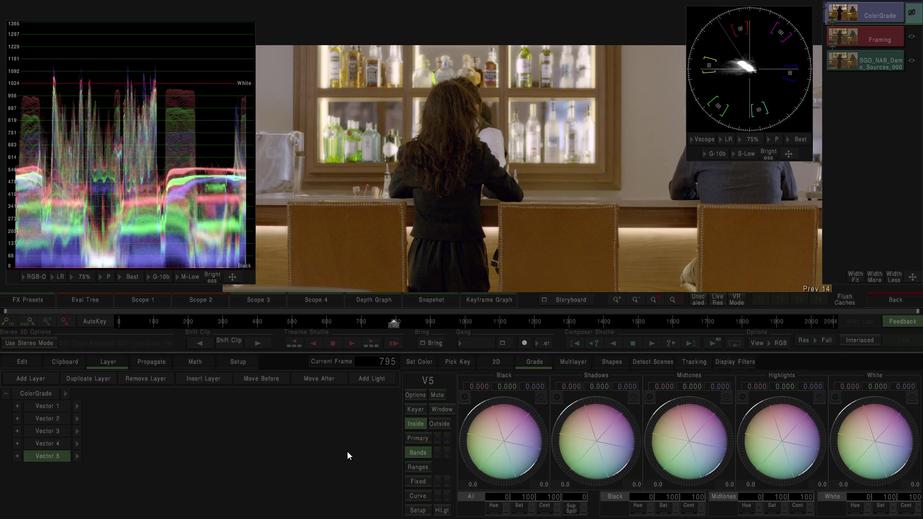
- Adjust the Layer Blend in Vector 5's layer options
left_click(416, 396)
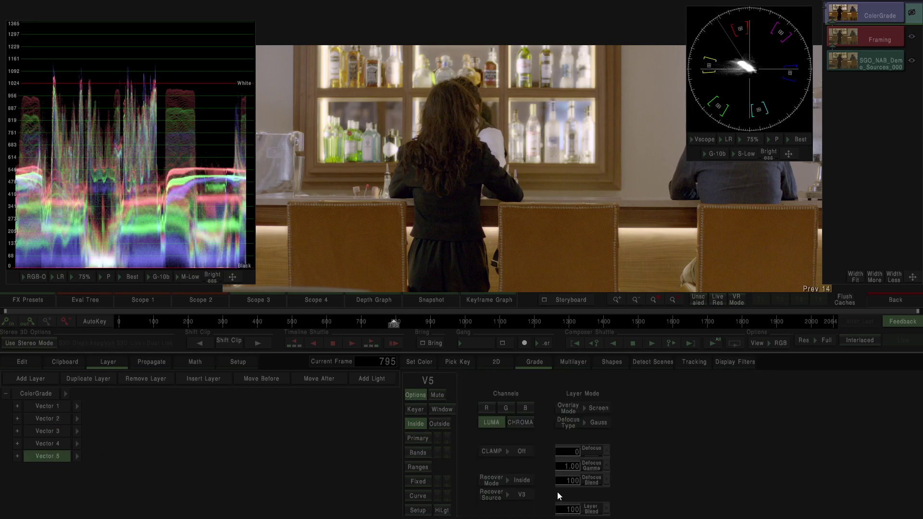
left_click_drag(574, 511, 639, 510)
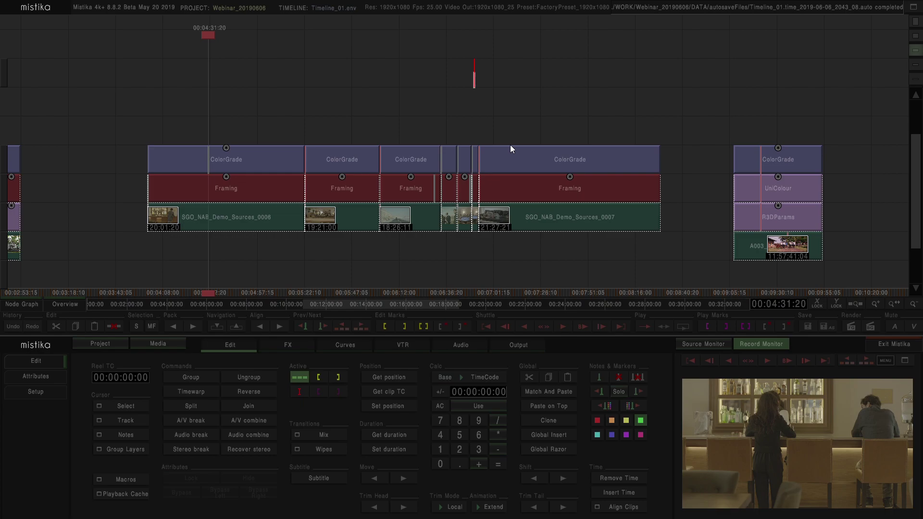
- Delete the ColorGrade effects from the two adjacent clips in the last group on the timeline
scroll(551, 80, "down", 6)
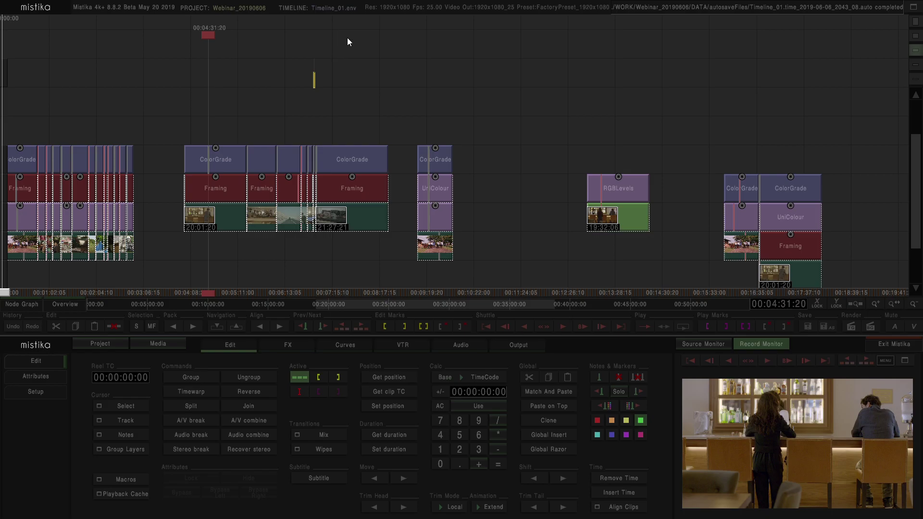
scroll(380, 57, "down", 2)
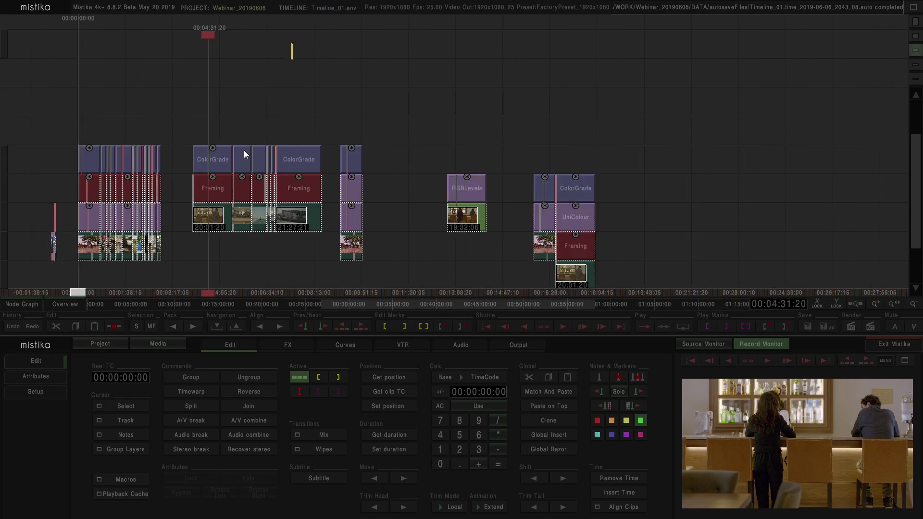
left_click(477, 94)
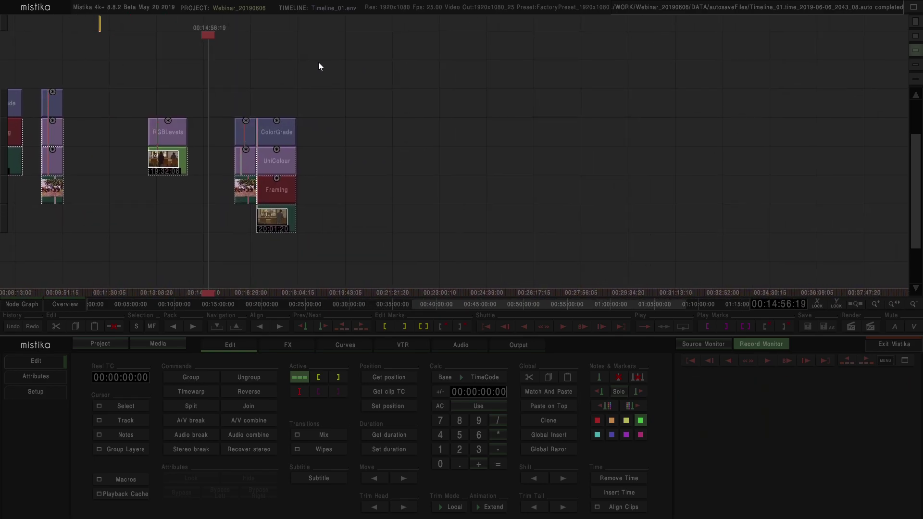
scroll(364, 72, "up", 5)
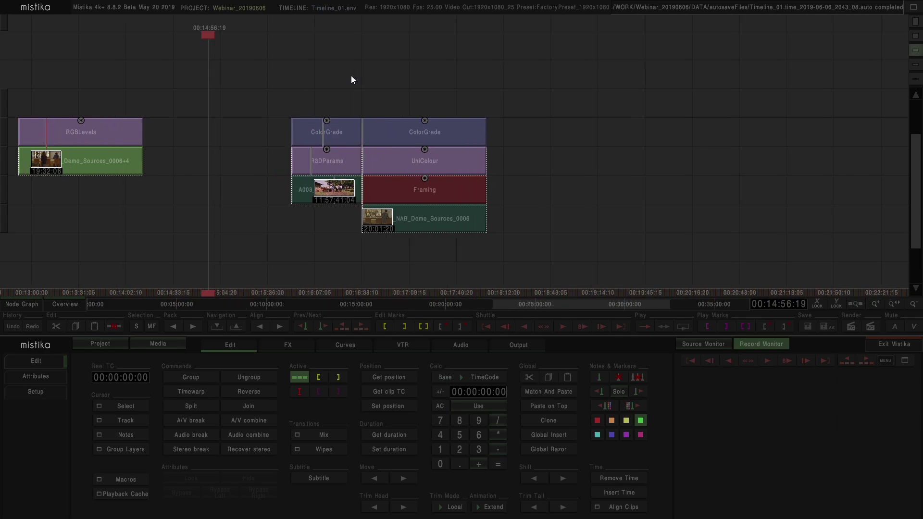
left_click_drag(262, 104, 447, 111)
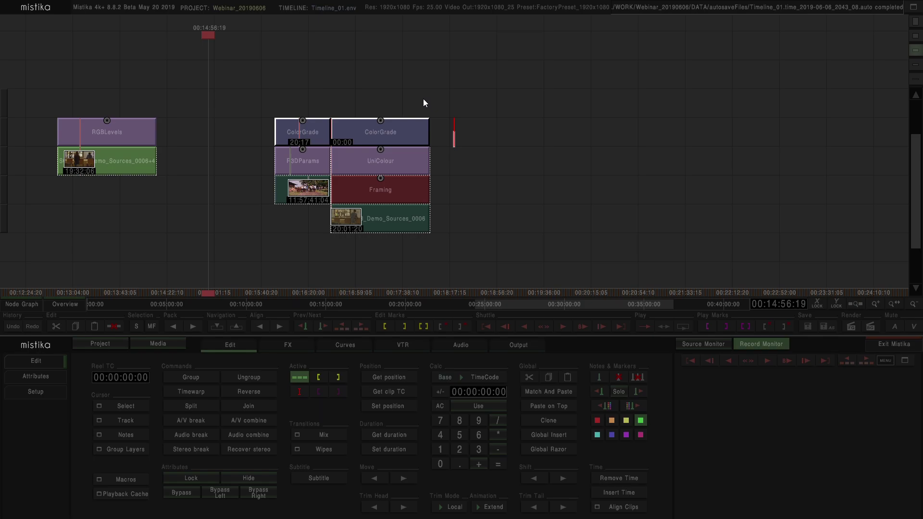
key("Delete")
- Inspect the GammaCurve and ColorSpace settings in the street shot's R3DParams effect and return to the timeline
left_click_drag(435, 89, 228, 162)
double_click(226, 162)
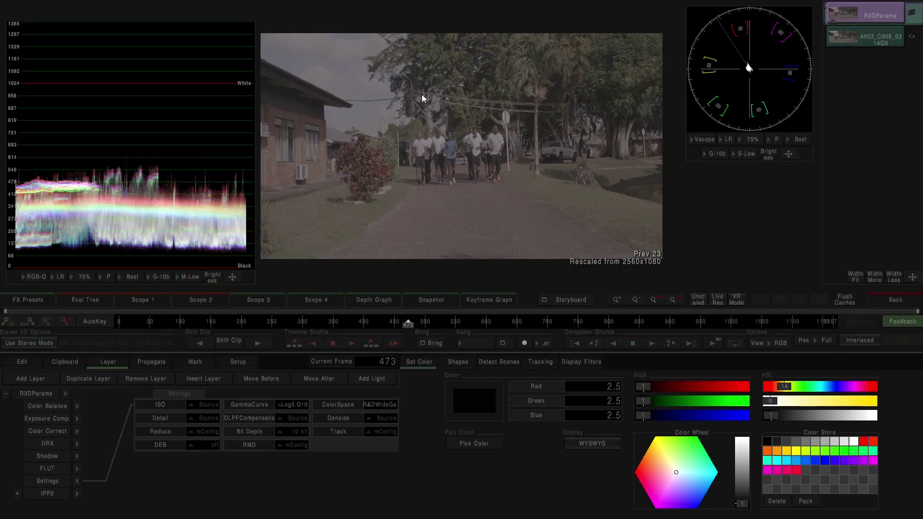
left_click(293, 406)
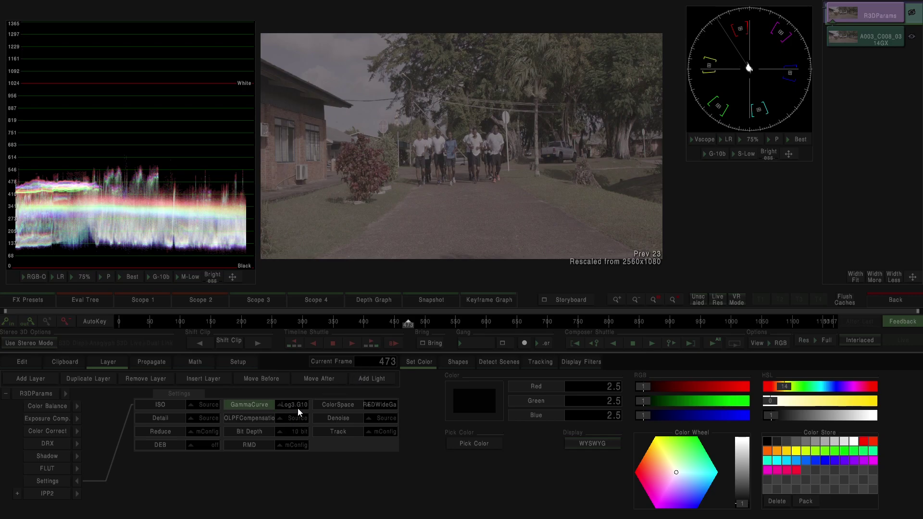
left_click(390, 409)
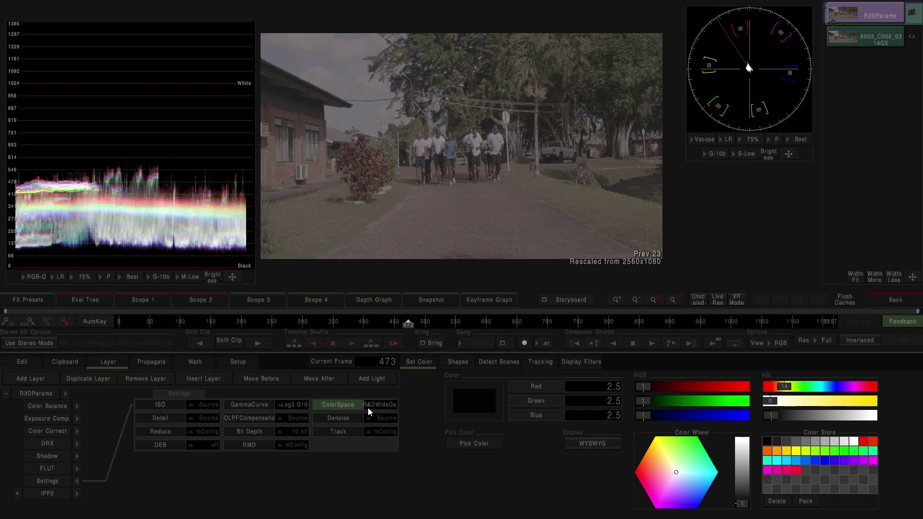
left_click(876, 302)
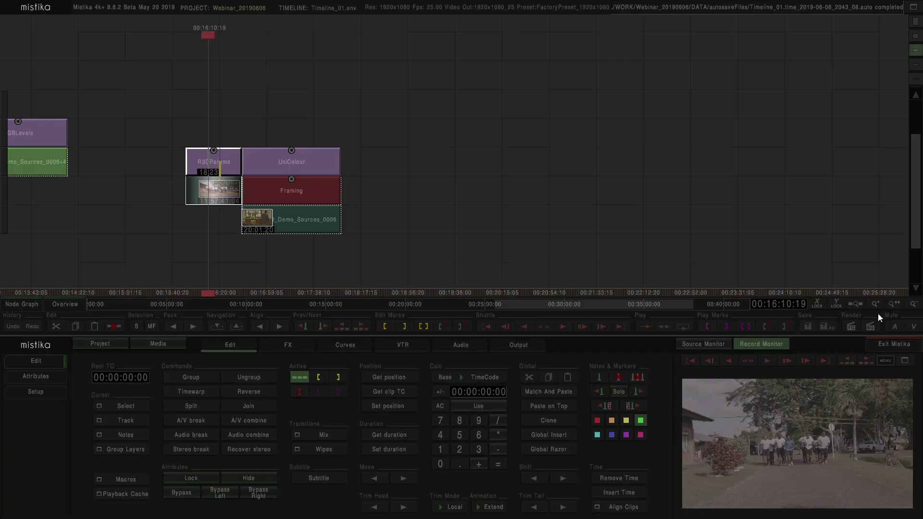
- Review the input curve, input gamut, output gamut and output curve in the adjacent bar clip's UniColour effect, and return to the timeline
left_click(347, 108)
left_click_drag(370, 105, 322, 120)
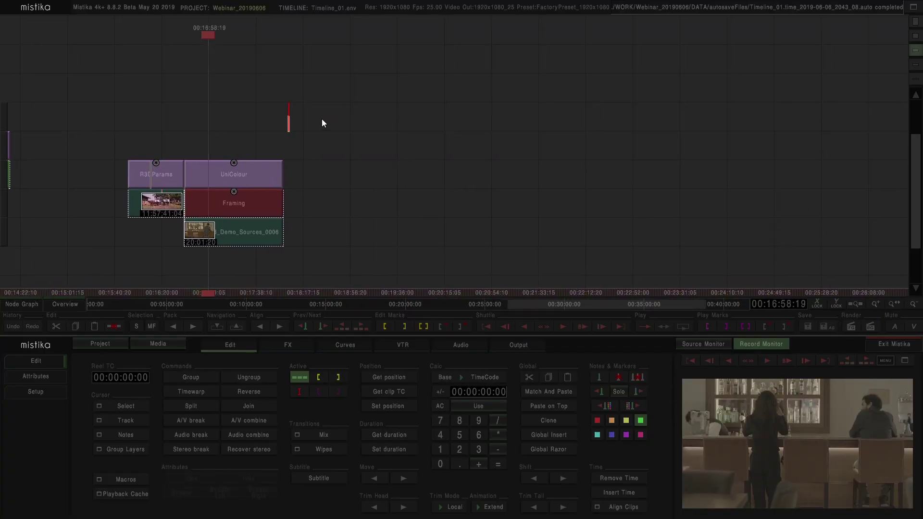
double_click(241, 172)
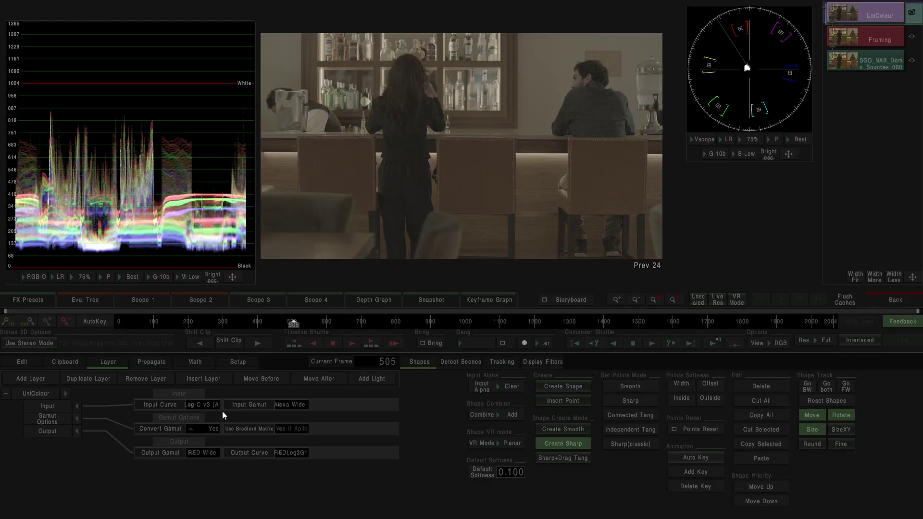
left_click(210, 406)
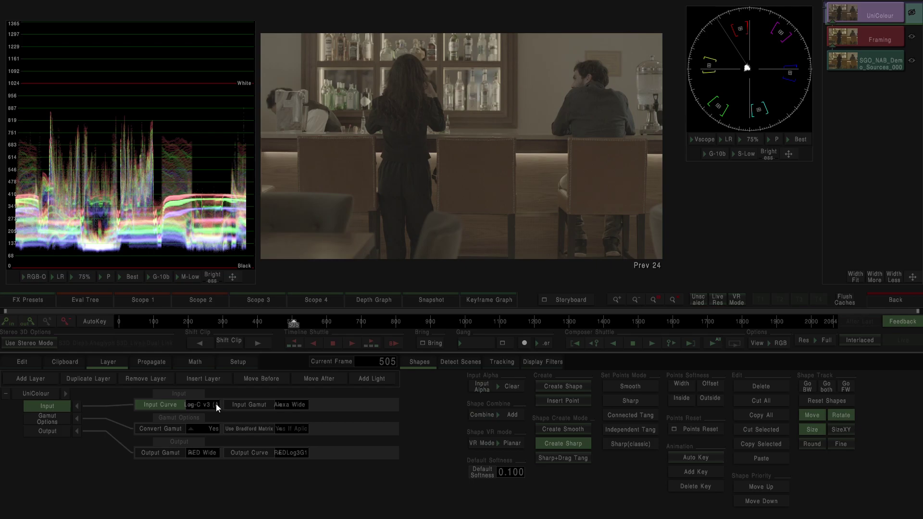
left_click(215, 404)
left_click(297, 403)
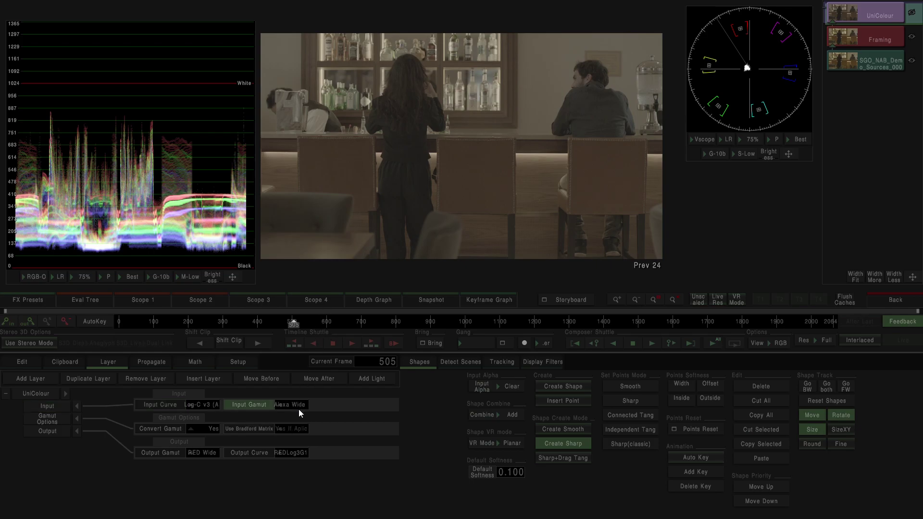
left_click(296, 405)
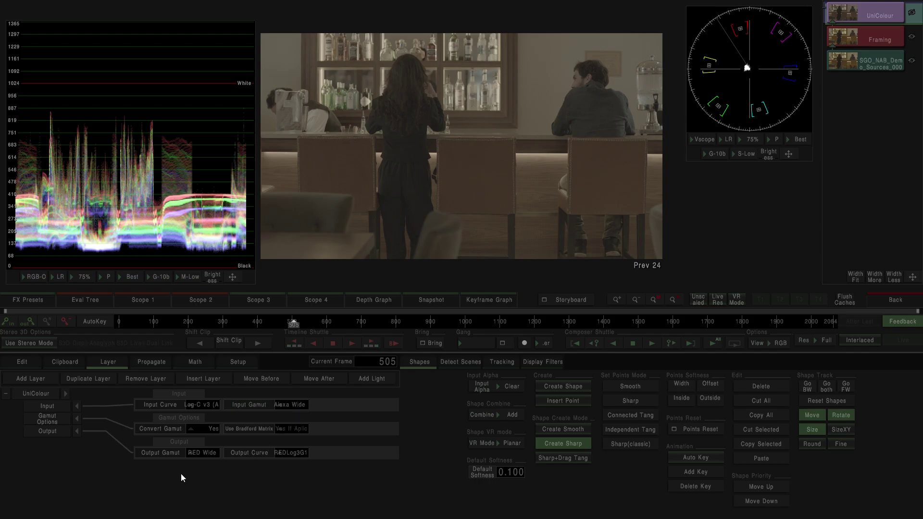
left_click(209, 451)
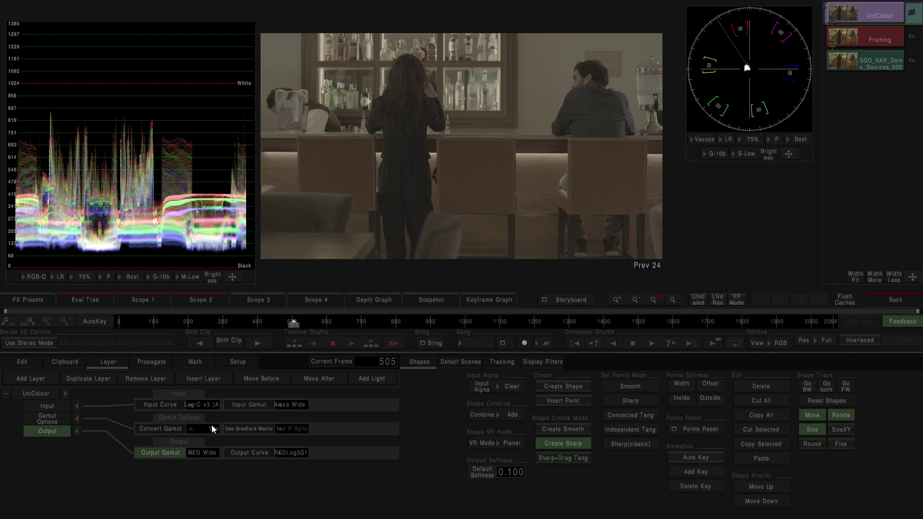
left_click(304, 454)
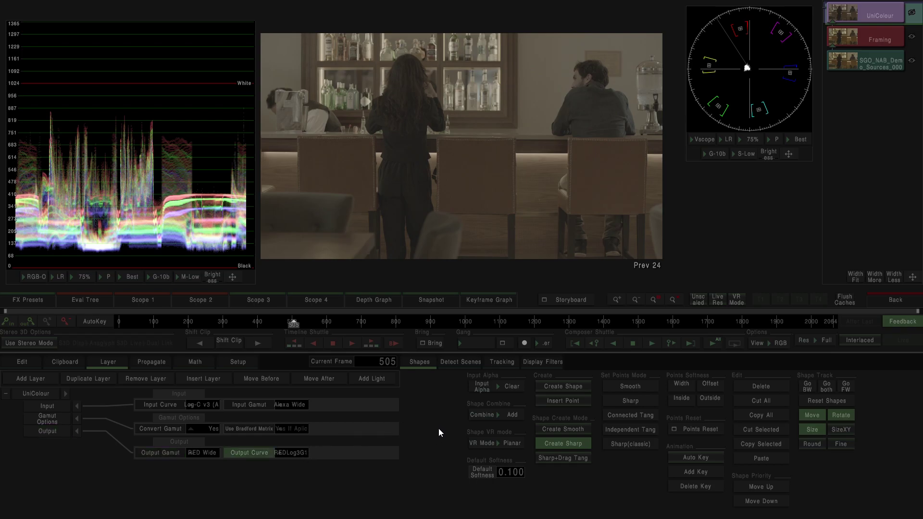
left_click(335, 458)
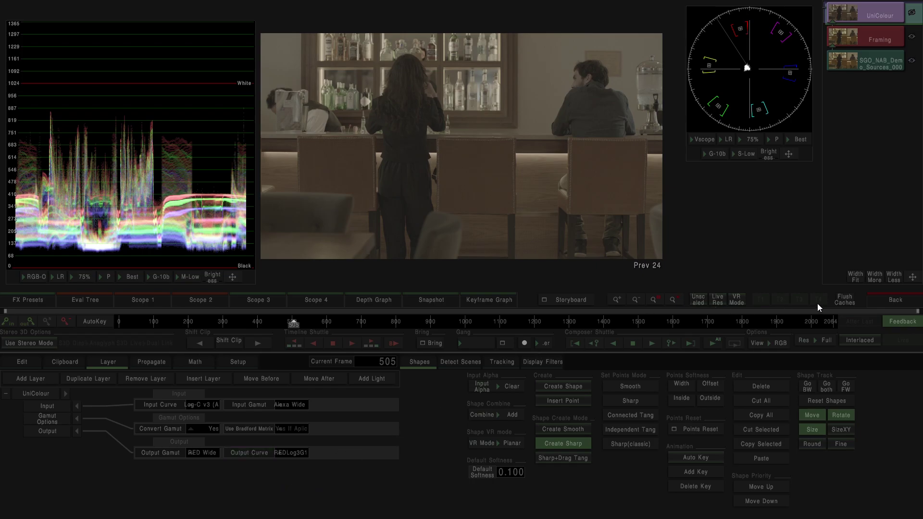
left_click(879, 300)
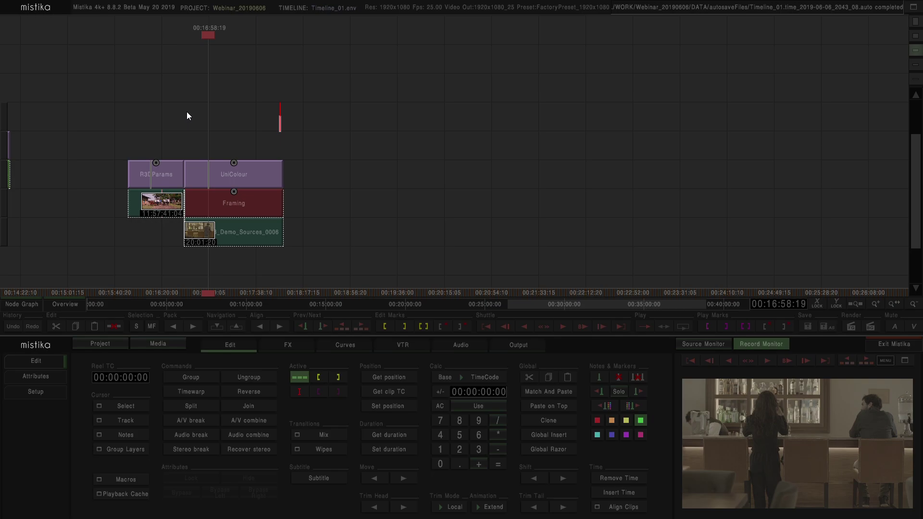
- Add a Color Grade effect on top of both the R3DParams and UniColour stacks
left_click_drag(140, 103, 351, 181)
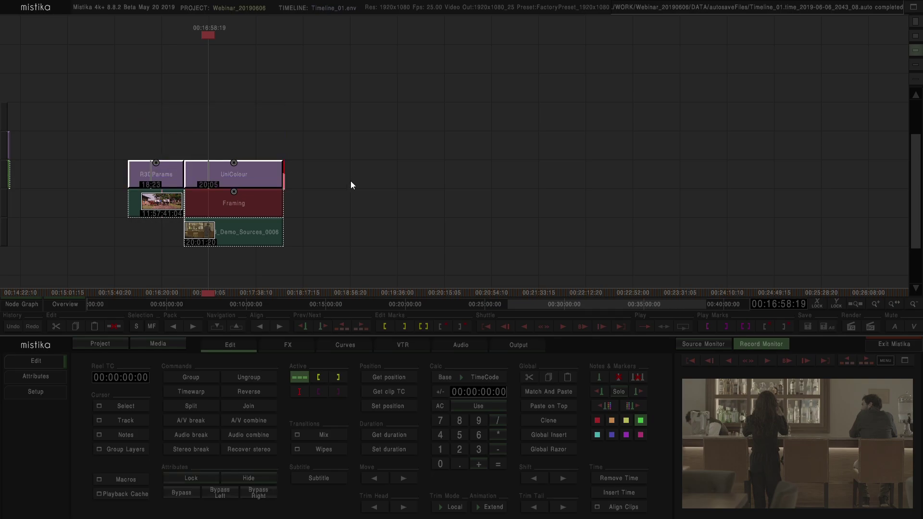
left_click(289, 346)
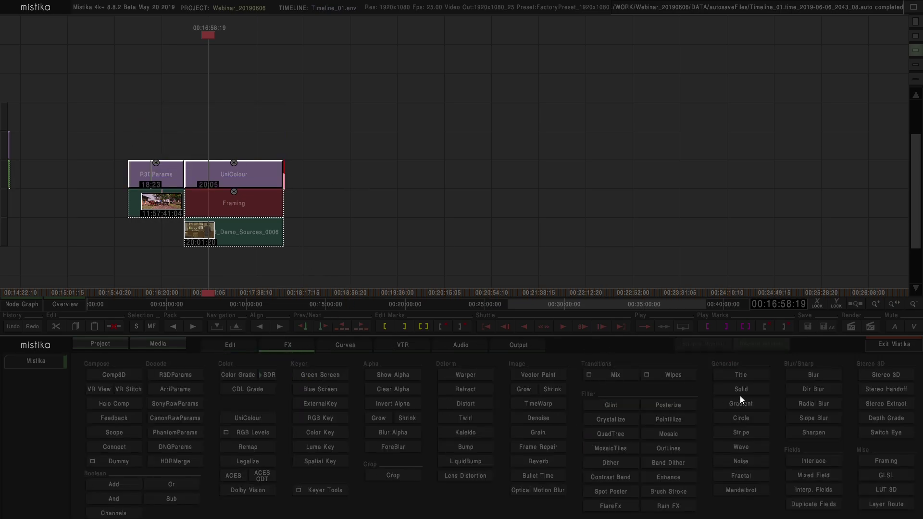
left_click(233, 377)
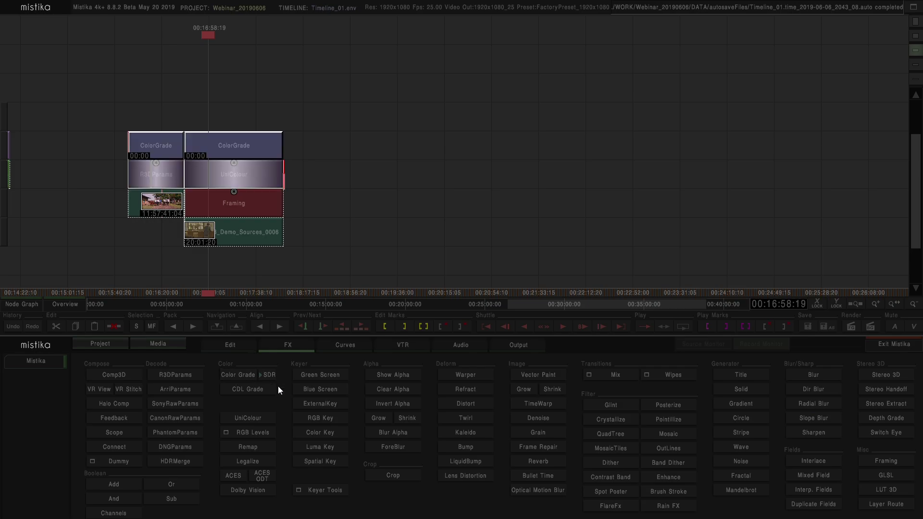
left_click(338, 120)
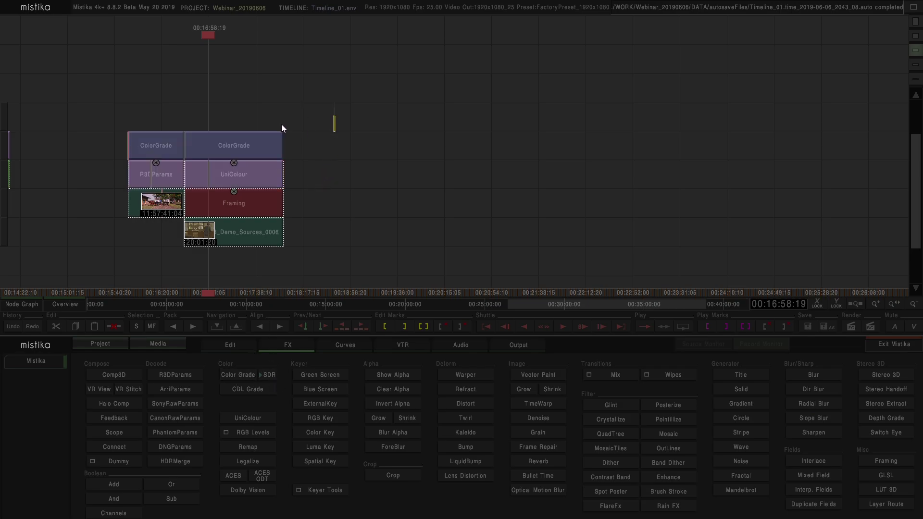
- Add a UniColour above the bar clip's ColorGrade, converting REDLog3G10 and RED Wide gamut to DCI P3 gamut with a PQ output curve
scroll(275, 137, "down", 2)
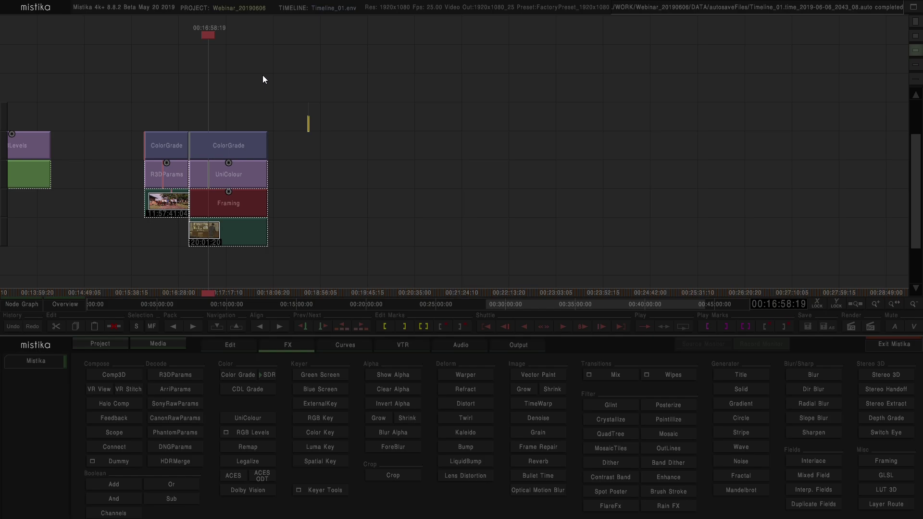
left_click(235, 95)
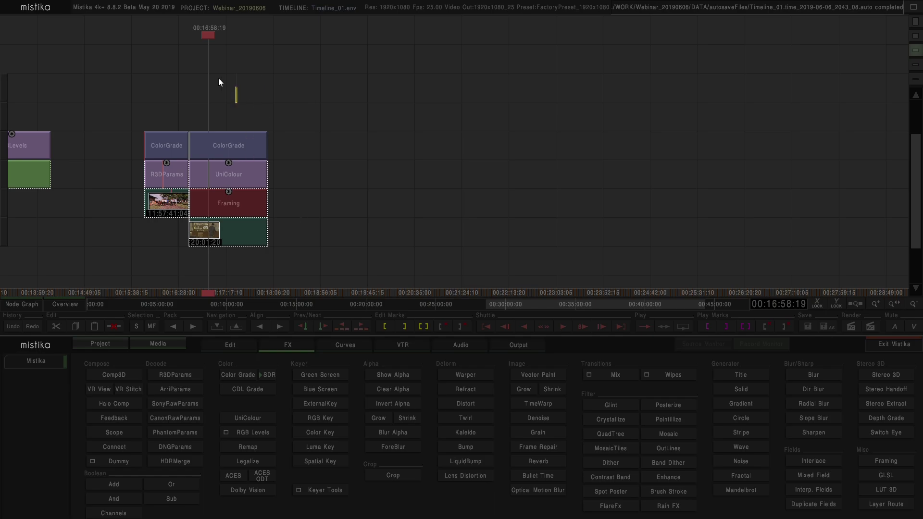
left_click(223, 135)
left_click(253, 420)
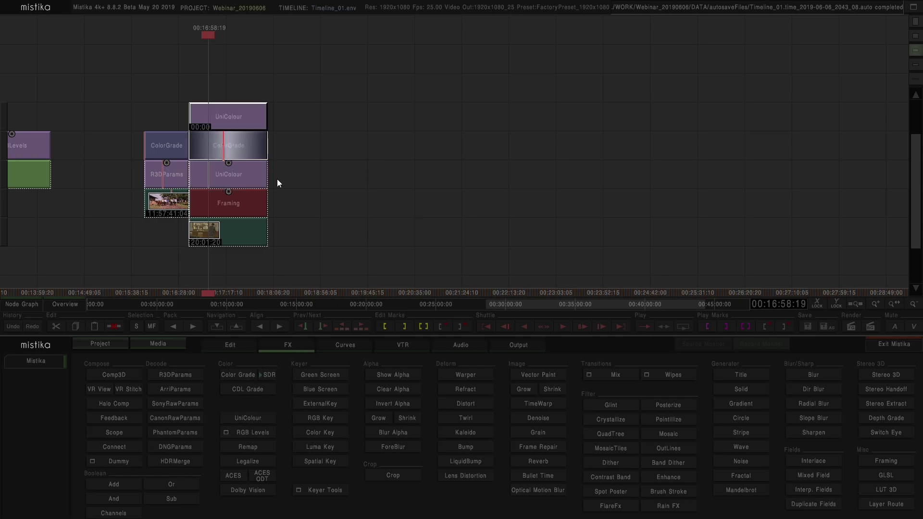
double_click(235, 116)
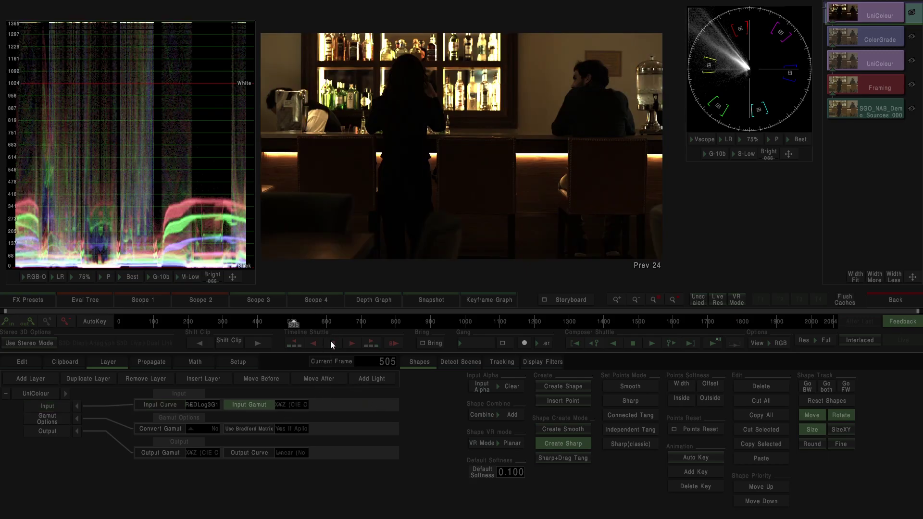
left_click(210, 429)
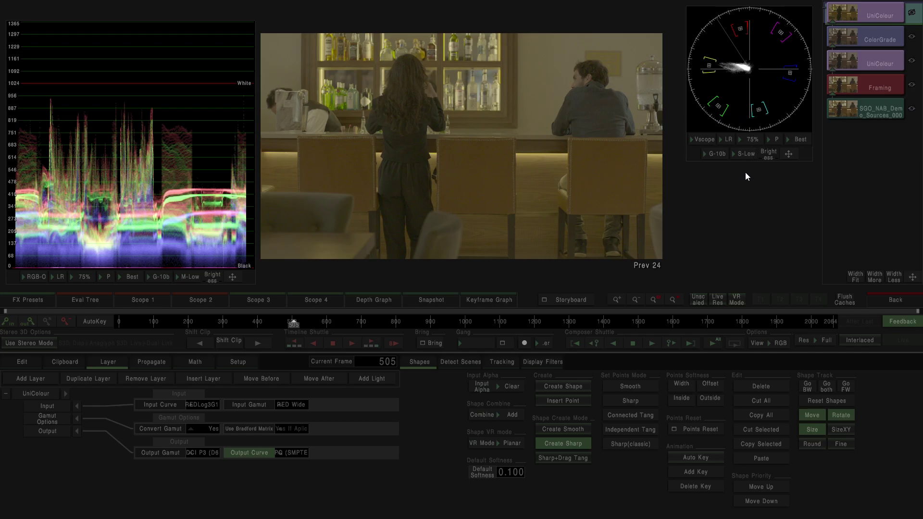
- Grade the bar clip's Base with Black Point at about -3.772, White Point at about 6.636, and Gamma raised and shifted towards blue
left_click(865, 49)
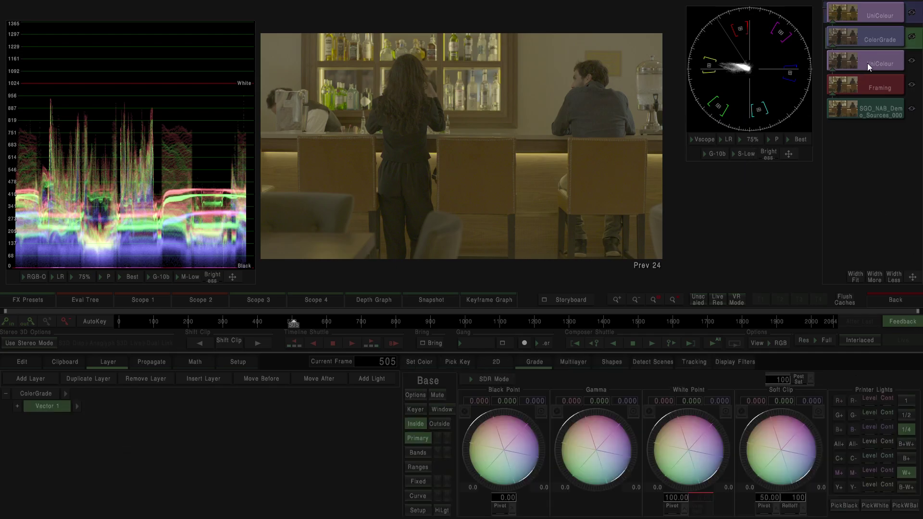
left_click_drag(497, 415, 494, 437)
mouse_move(674, 425)
left_mouse_down()
mouse_move(698, 422)
mouse_move(666, 423)
left_mouse_up()
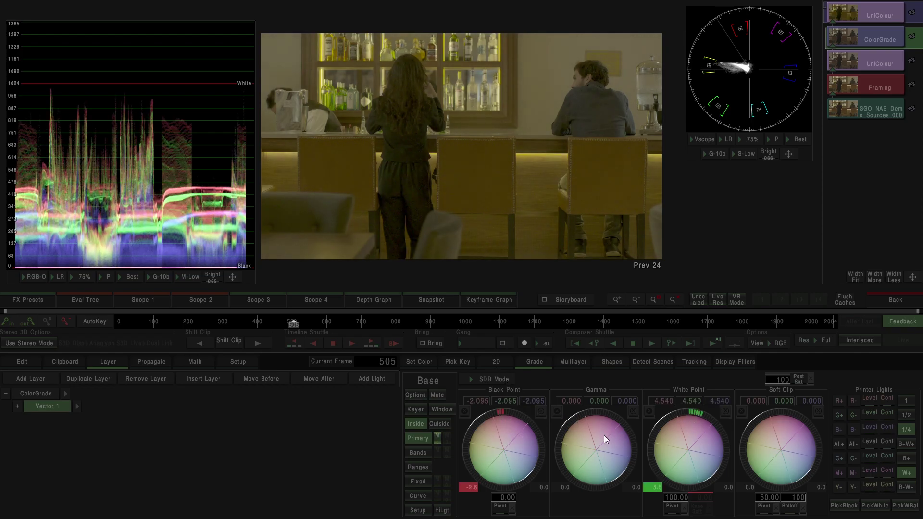
left_click_drag(596, 449, 583, 435)
left_click_drag(495, 436, 505, 434)
left_click_drag(602, 447, 614, 443)
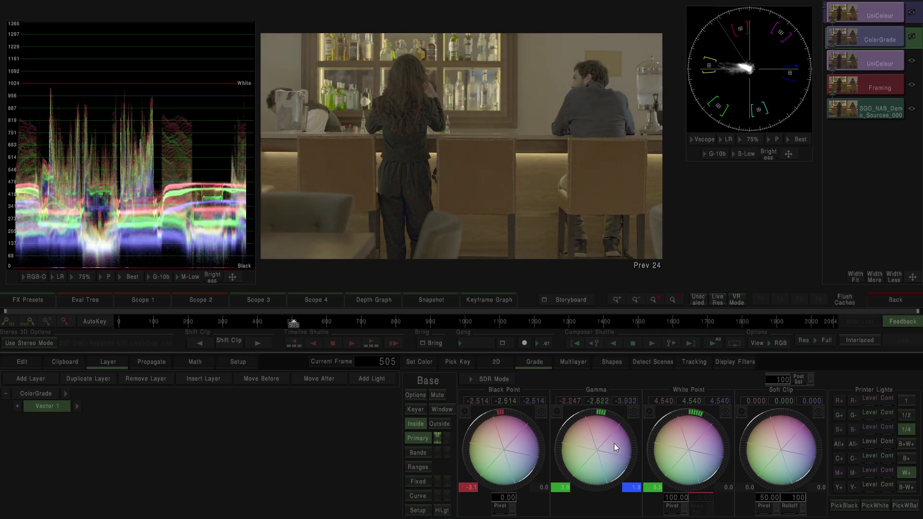
left_click_drag(697, 428, 706, 434)
mouse_move(625, 420)
left_mouse_down()
mouse_move(613, 437)
mouse_move(620, 437)
left_mouse_up()
left_click_drag(504, 426, 501, 438)
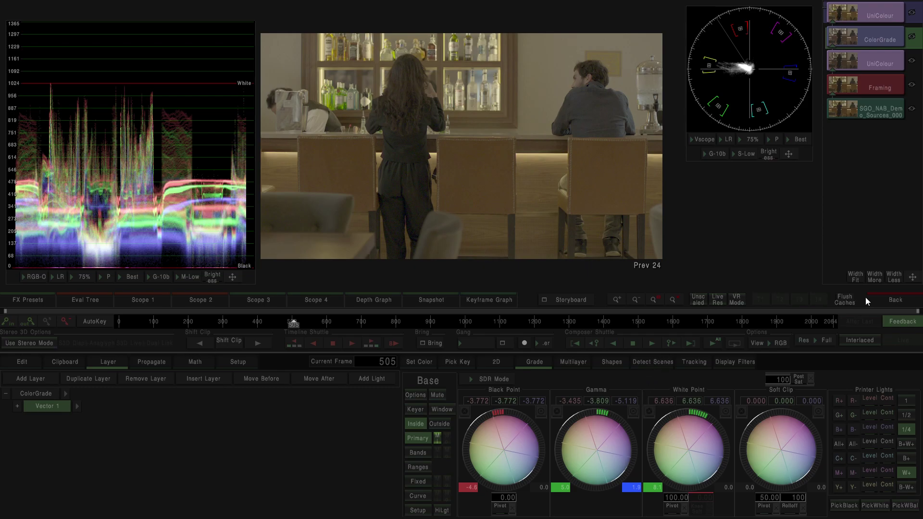
left_click(886, 299)
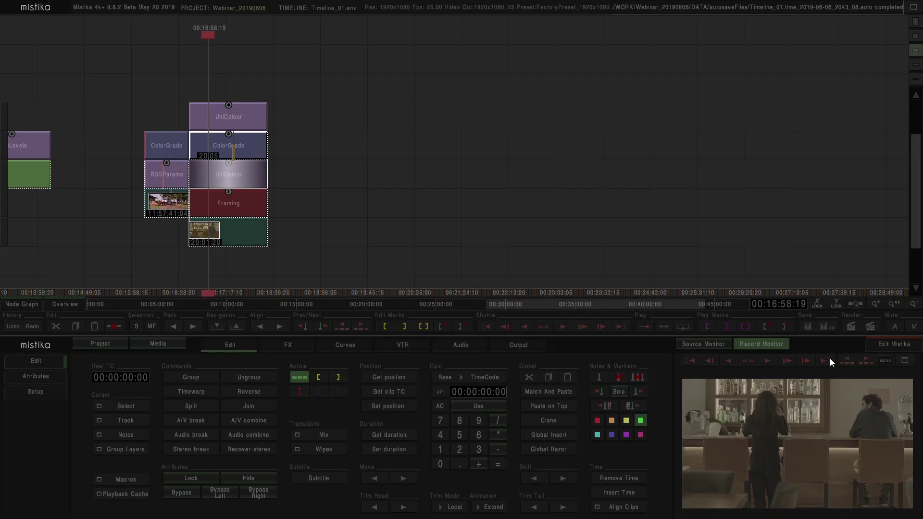
- Zoom the timeline out to view all clip groups together
left_click(428, 121)
scroll(420, 152, "down", 6)
scroll(304, 136, "down", 1)
scroll(301, 130, "up", 2)
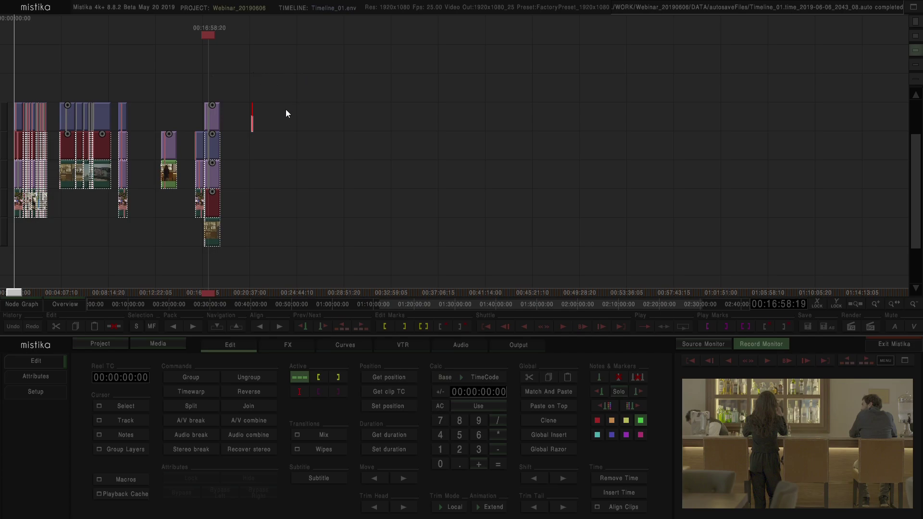
- Clone the running-group clip and its R3DParams effect to an empty area further along the timeline
scroll(246, 126, "up", 4)
left_click(201, 193)
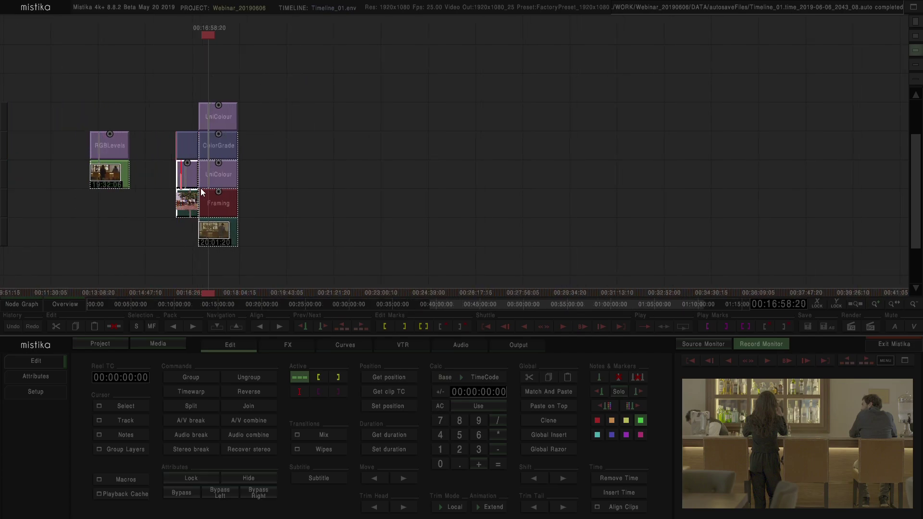
left_click_drag(201, 191, 350, 172)
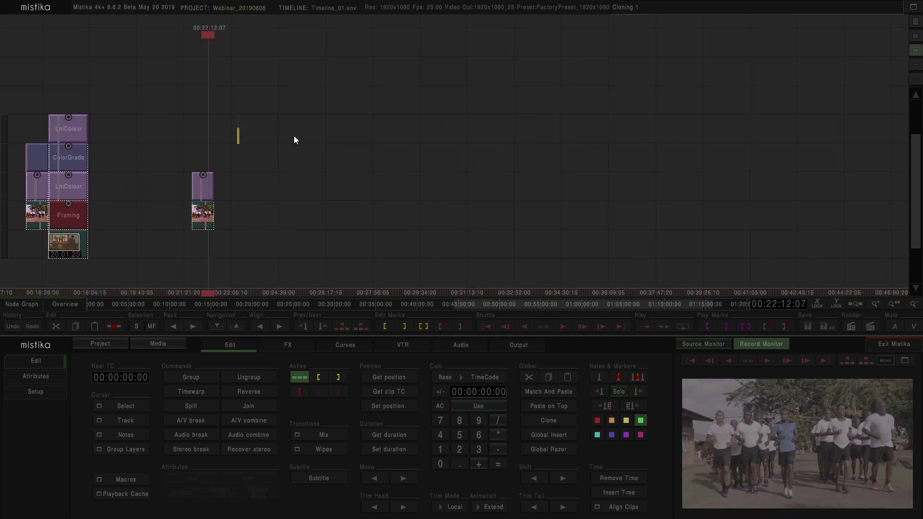
- Review the cloned clip's R3DParams settings and add a UniColour effect above them
scroll(295, 139, "up", 3)
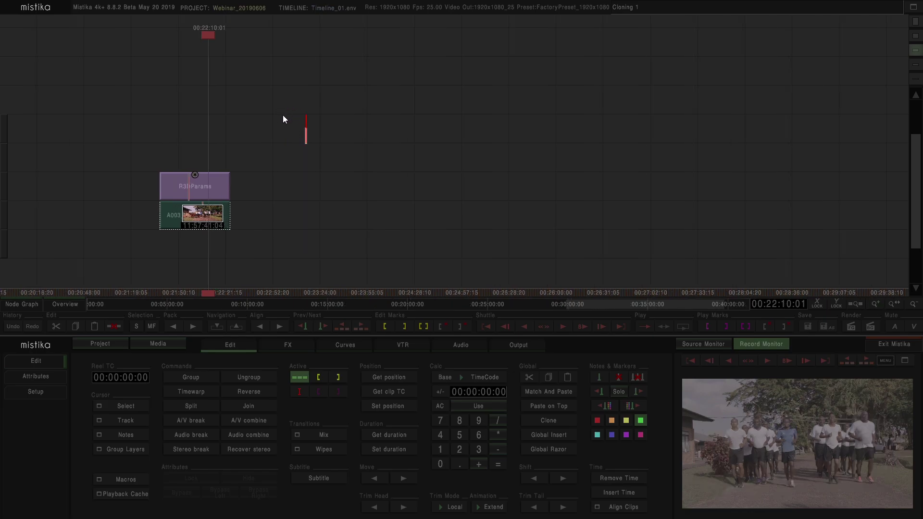
double_click(216, 177)
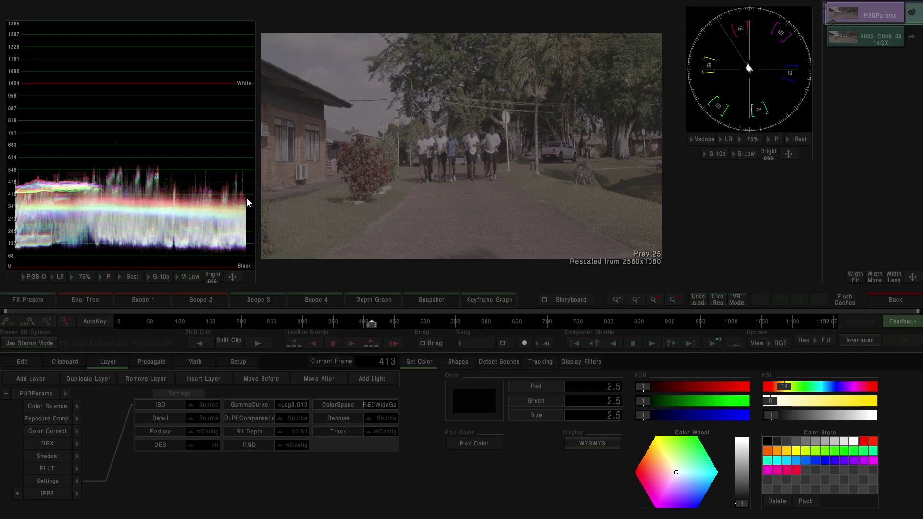
left_click(887, 301)
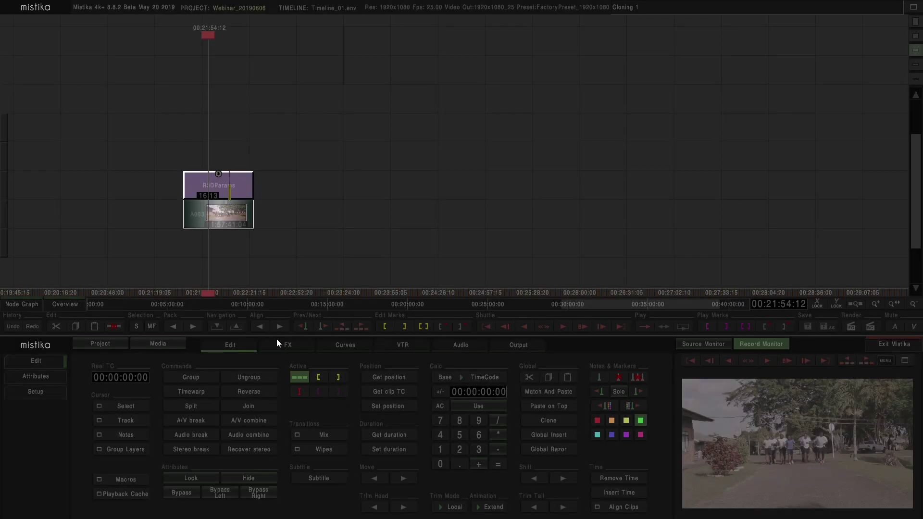
left_click(286, 345)
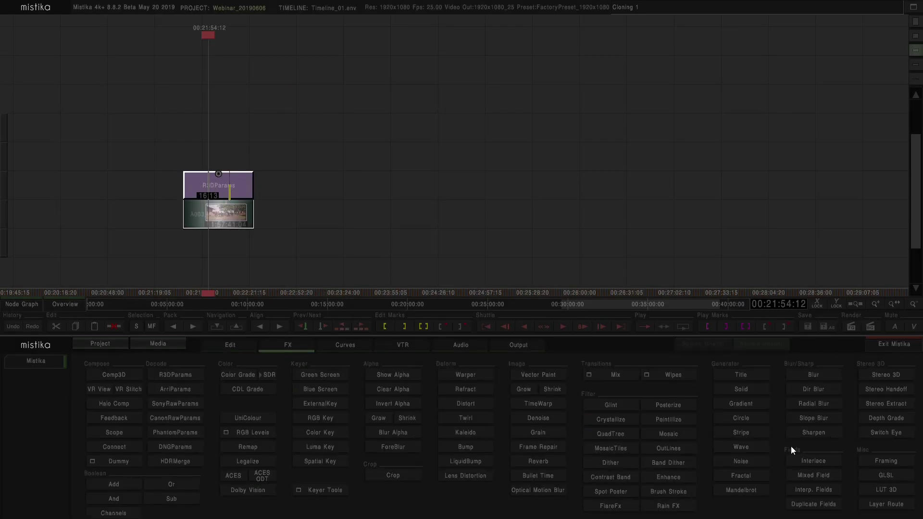
left_click(255, 416)
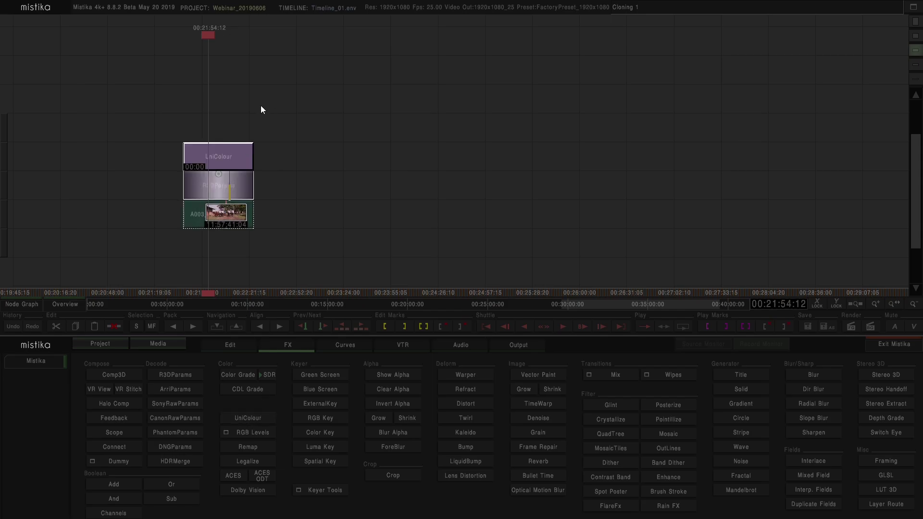
- Configure the UniColour to convert REDLog3G10 and RED Wide gamut to sRGB (D65) gamut with a Gamma 2.2 output curve
double_click(236, 157)
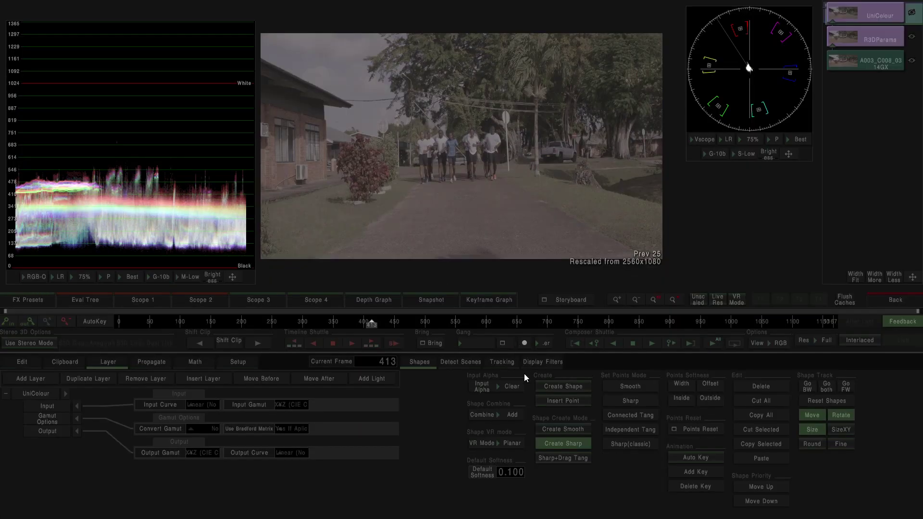
left_click(208, 408)
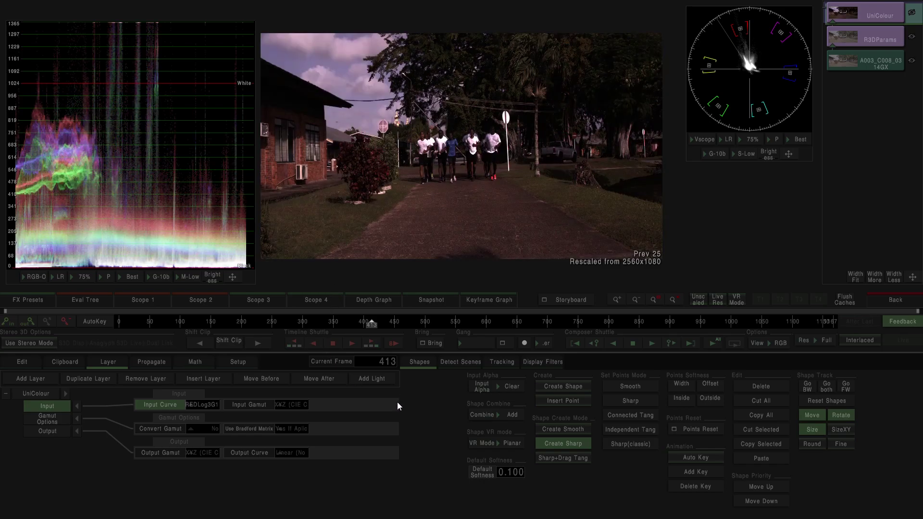
left_click(289, 405)
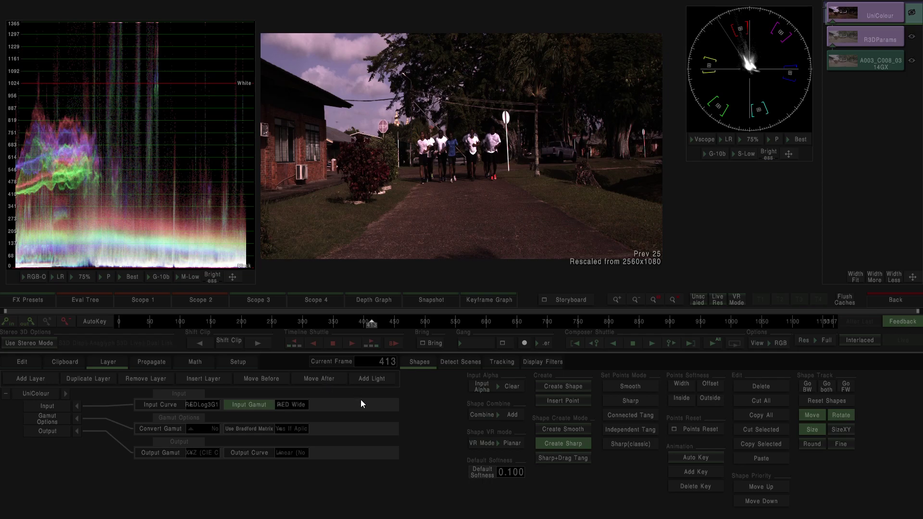
left_click(212, 429)
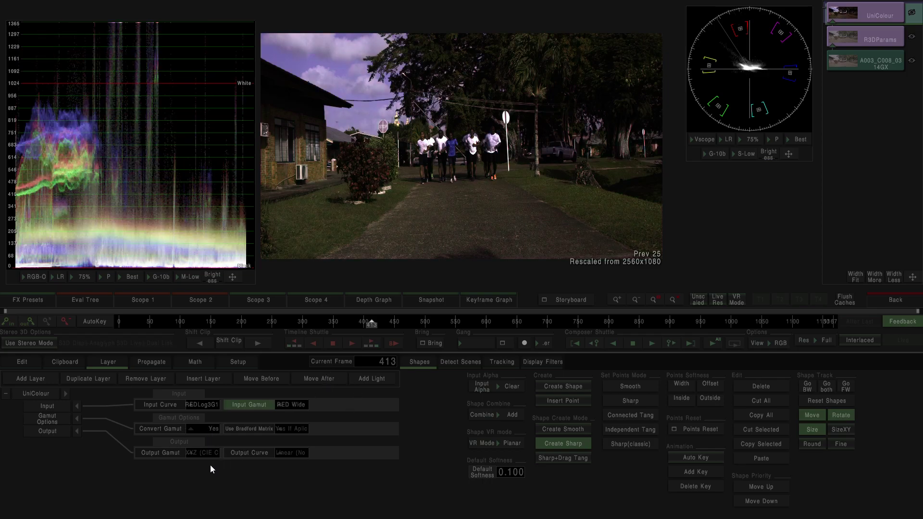
left_click(207, 453)
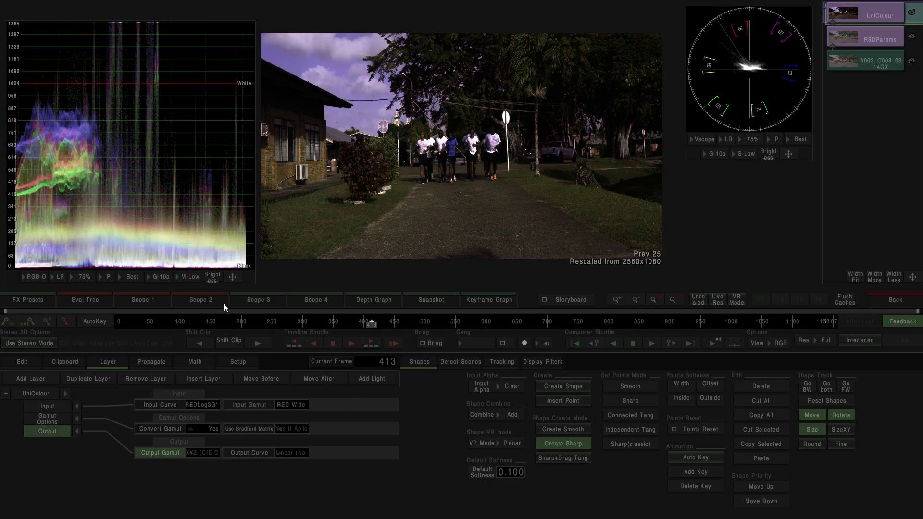
left_click(297, 453)
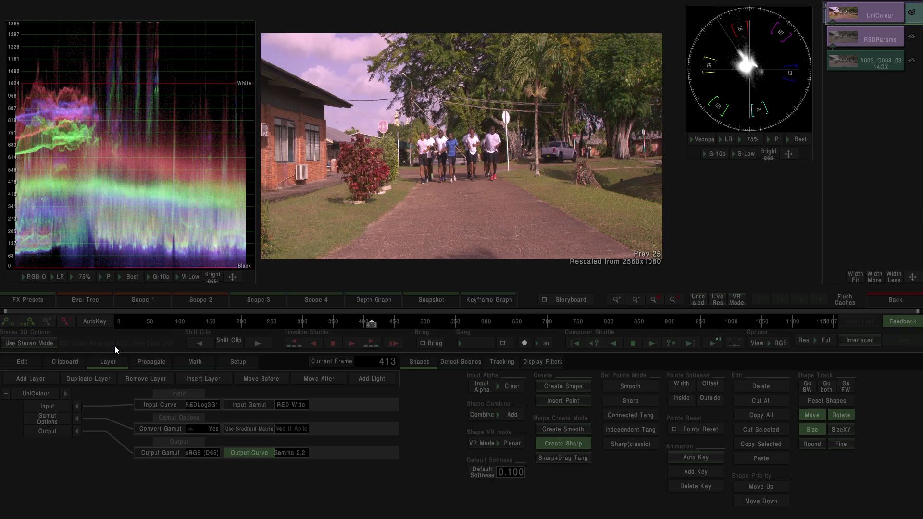
- Add a Color Grade effect on top of the cloned clip's UniColour
left_click(873, 297)
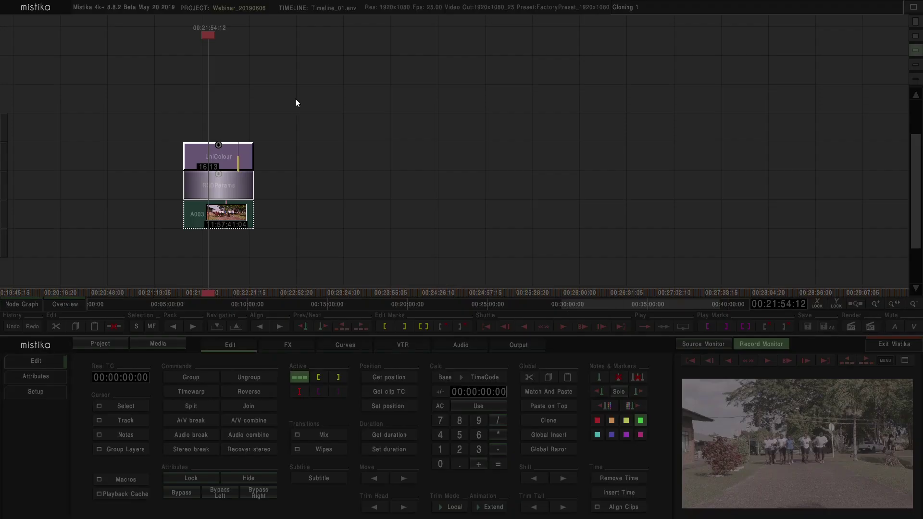
left_click(248, 185)
left_click(288, 345)
left_click(239, 375)
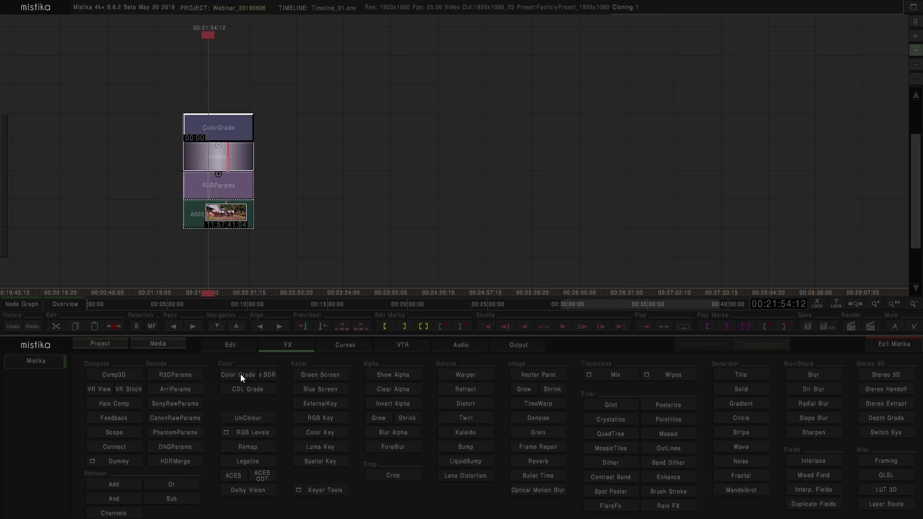
- Grade the cloned clip's Base with Black Point at about -4.819, White Point about 8.242, Soft Clip about 18.859 and Soft Clip pivot 54
double_click(231, 131)
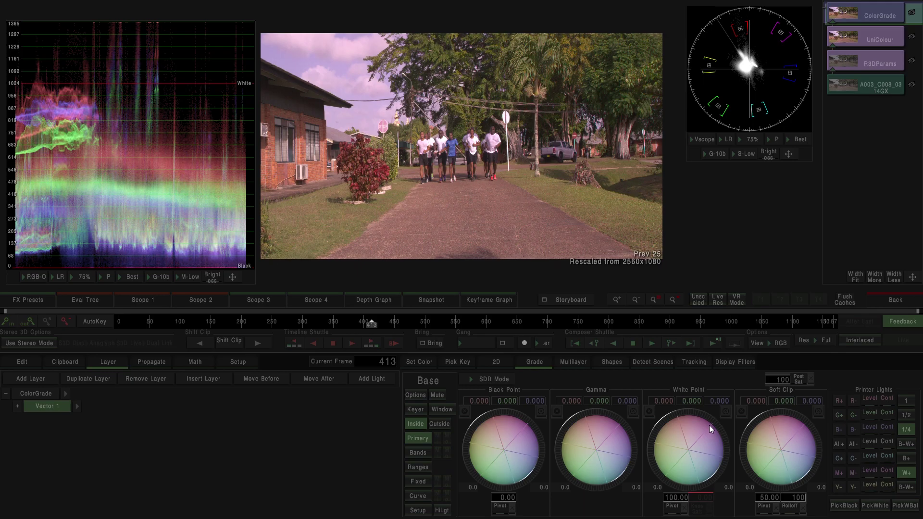
left_click_drag(513, 439, 479, 460)
mouse_move(680, 424)
left_mouse_down()
mouse_move(659, 449)
mouse_move(689, 431)
left_mouse_up()
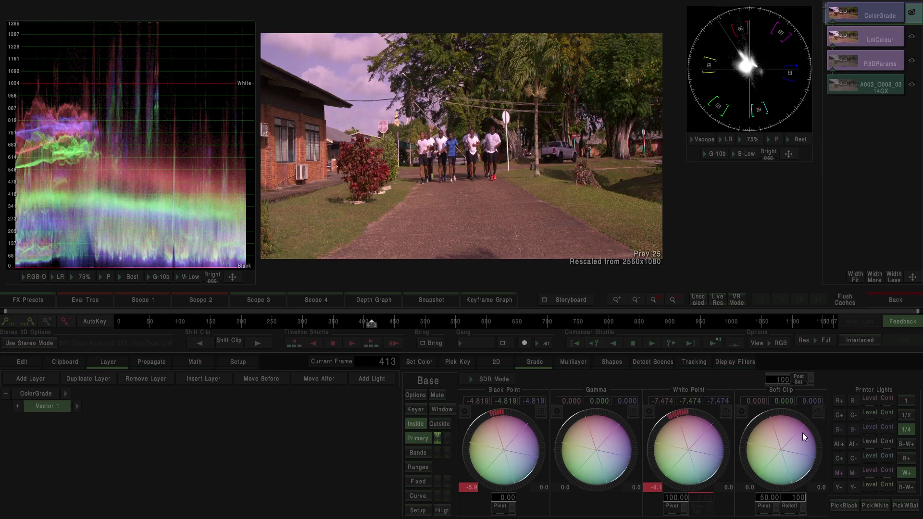
left_click_drag(798, 446, 706, 448)
mouse_move(815, 435)
left_mouse_down()
mouse_move(792, 429)
mouse_move(688, 448)
mouse_move(797, 437)
left_mouse_up()
left_click_drag(776, 500, 676, 503)
left_click_drag(604, 503, 512, 476)
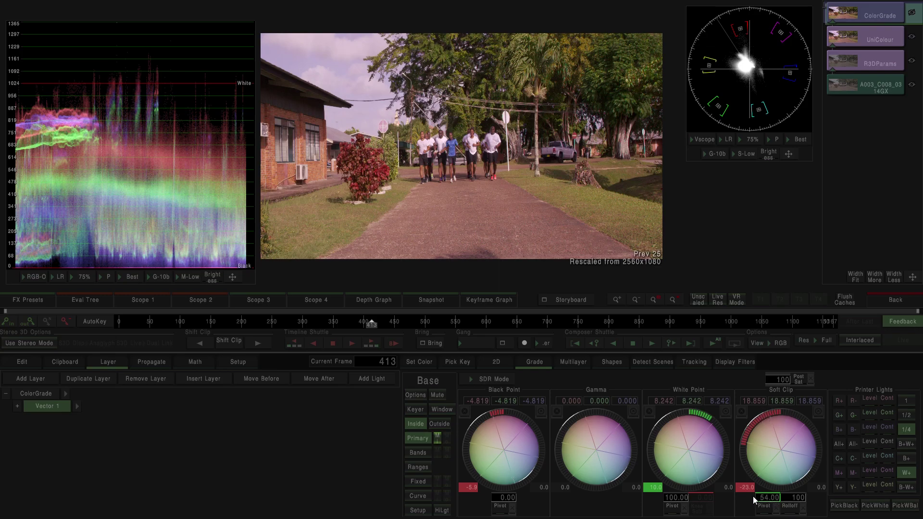
left_click_drag(804, 498, 801, 502)
left_click(889, 302)
- Return to the RED clip sequence at the timeline start and examine the grade vectors in the first clip's ColorGrade
left_click(433, 99)
left_click_drag(443, 148, 239, 120)
left_click_drag(199, 97, 382, 151)
mouse_move(311, 95)
left_mouse_down()
mouse_move(344, 64)
mouse_move(328, 67)
mouse_move(329, 81)
mouse_move(377, 85)
mouse_move(296, 89)
left_mouse_up()
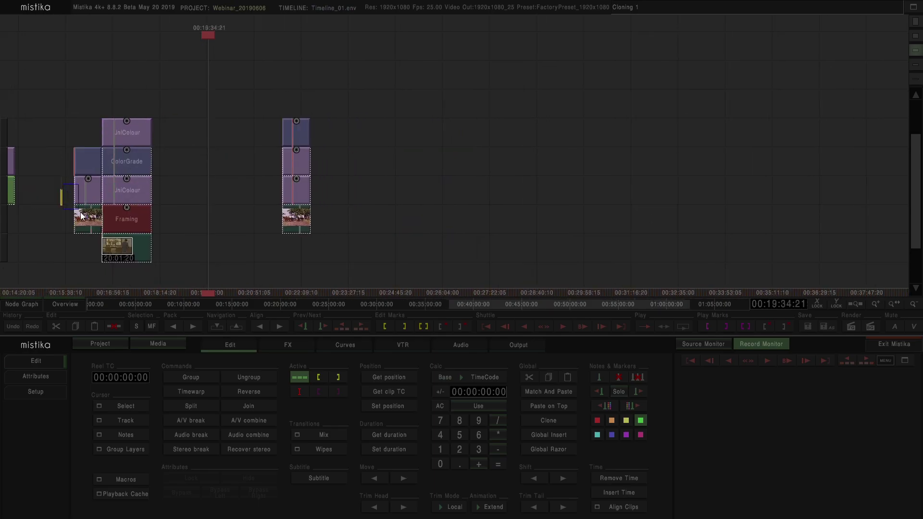
left_click(84, 191)
left_click_drag(159, 103, 293, 101)
left_click(322, 202)
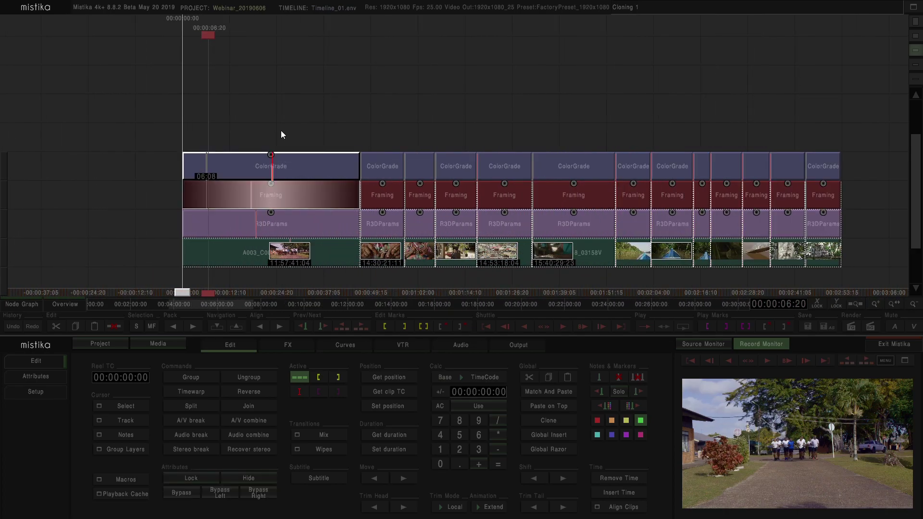
double_click(276, 161)
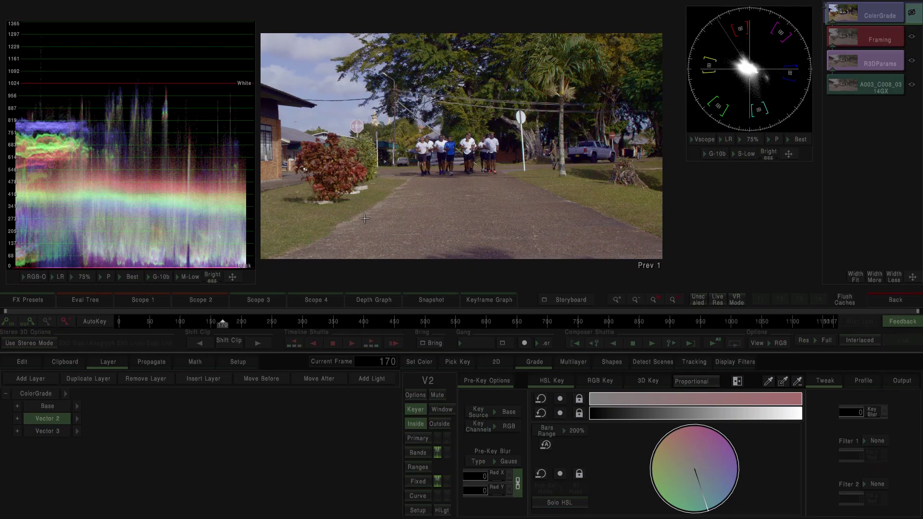
left_click(888, 300)
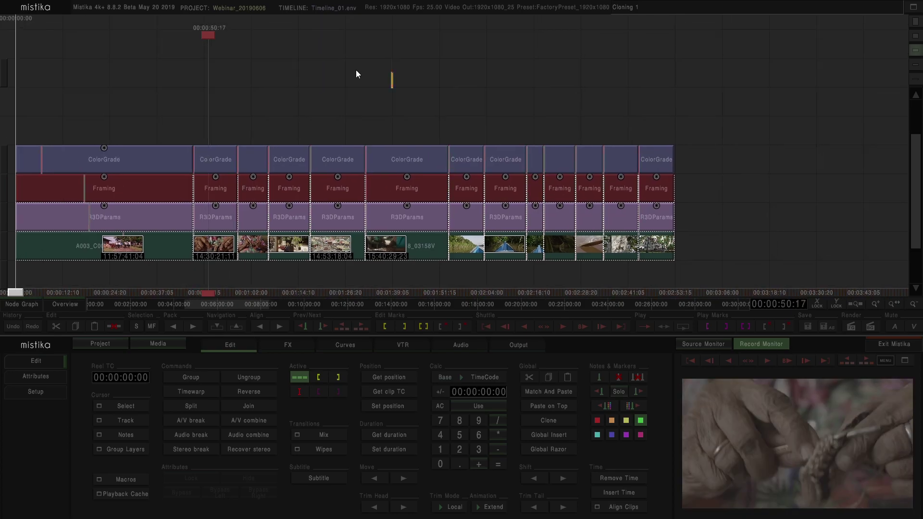
- Copy the first clip's grade onto the weaving-hands clip's ColorGrade using the storyboard, and add a fourth vector
double_click(221, 162)
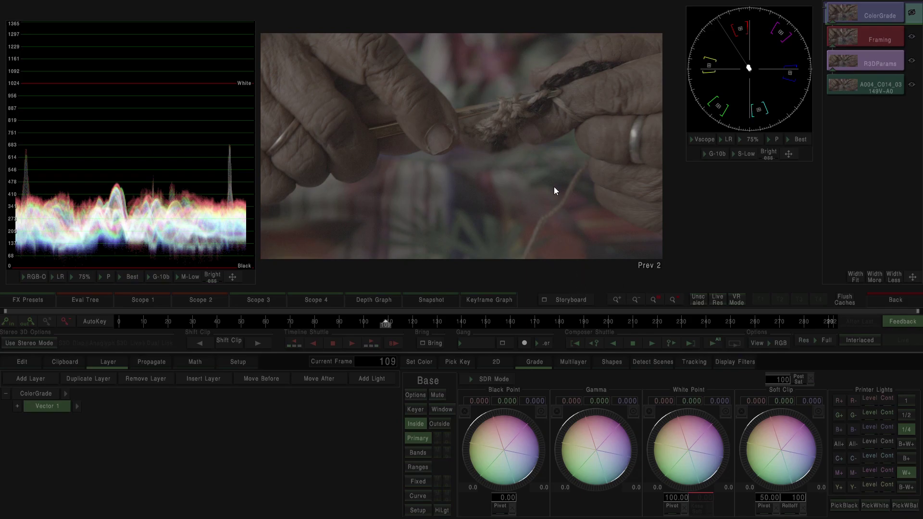
mouse_move(614, 236)
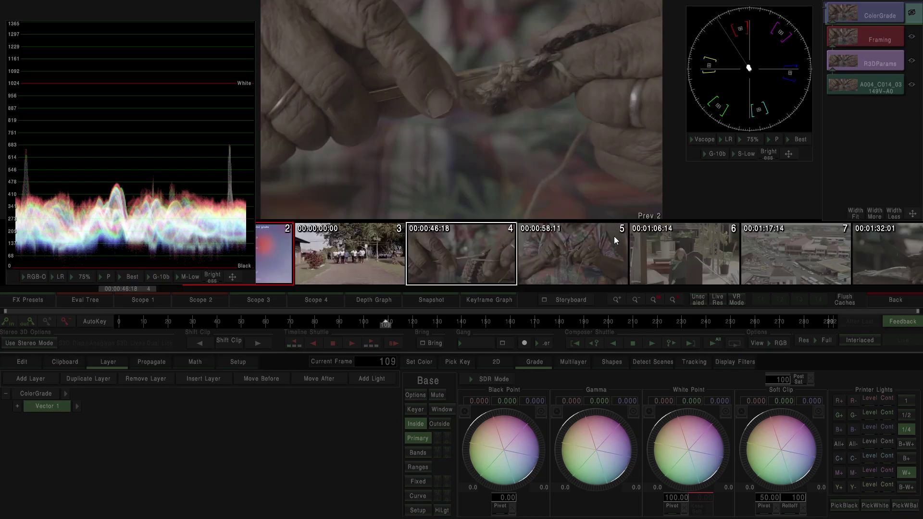
left_click(386, 266)
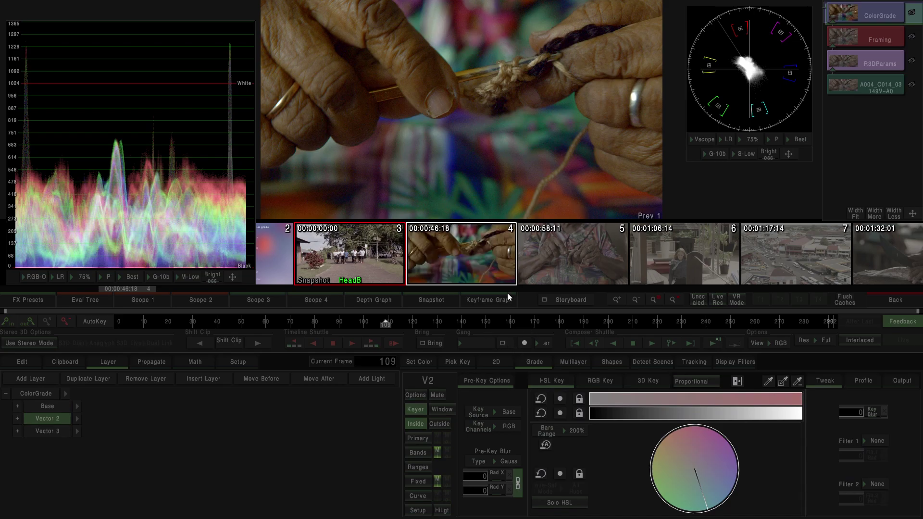
left_click(218, 451)
left_click(37, 381)
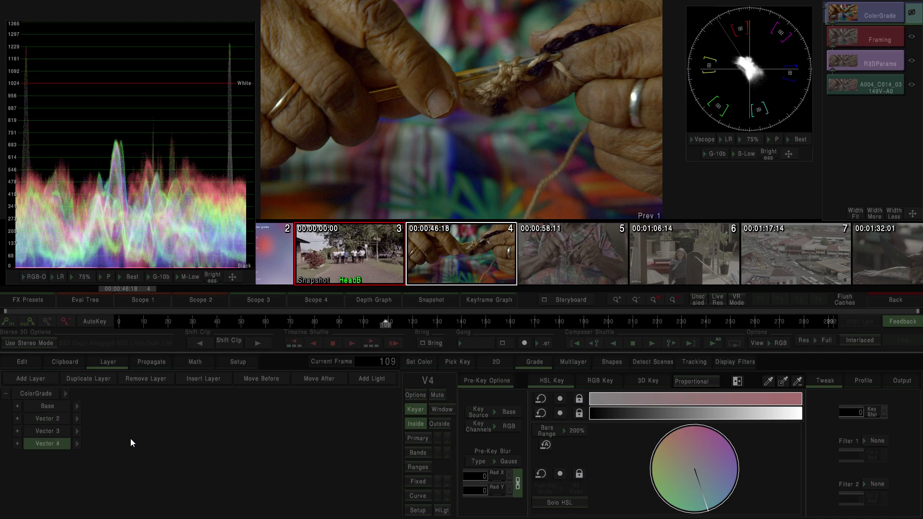
- Adjust the hands clip's Base primaries: red channel Black Point about -5.584, Gamma about 4.181 and White Point about 35.493
left_click(54, 409)
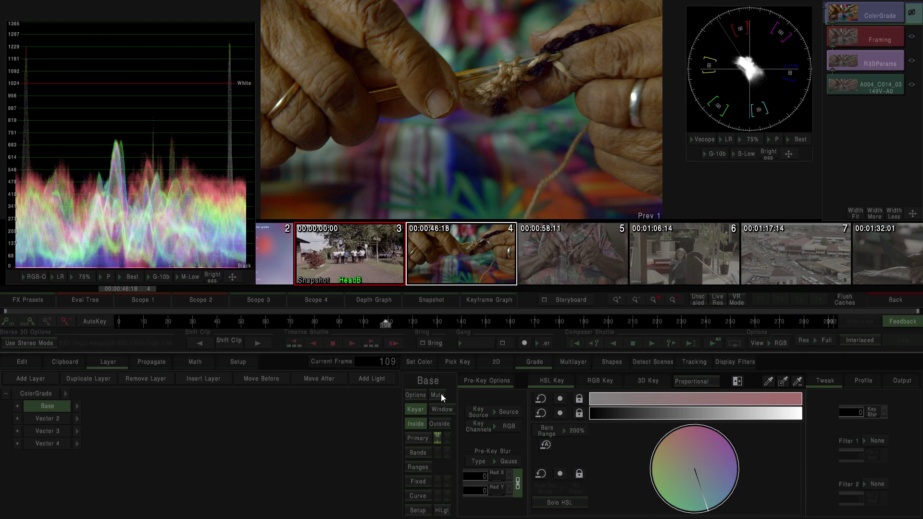
left_click(419, 439)
left_click_drag(680, 435, 652, 429)
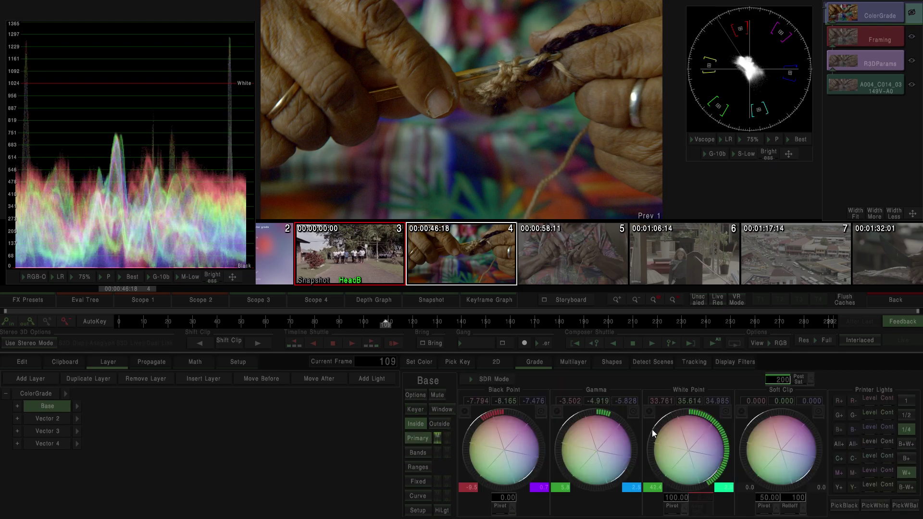
mouse_move(871, 442)
left_mouse_down()
mouse_move(897, 442)
mouse_move(865, 443)
mouse_move(874, 443)
left_mouse_up()
mouse_move(508, 451)
left_mouse_down()
mouse_move(515, 457)
mouse_move(506, 449)
left_mouse_up()
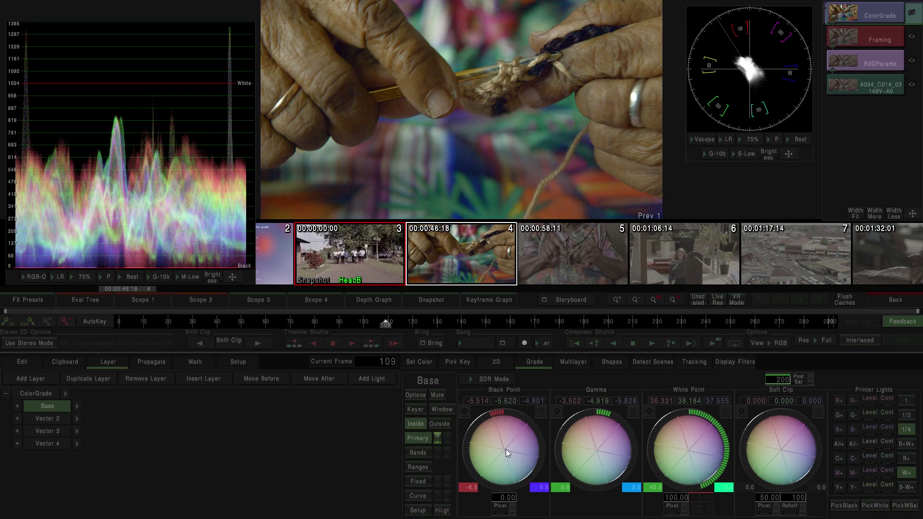
mouse_move(599, 445)
left_mouse_down()
mouse_move(587, 445)
mouse_move(610, 449)
left_mouse_up()
left_click_drag(683, 437, 650, 428)
left_click_drag(572, 430, 604, 442)
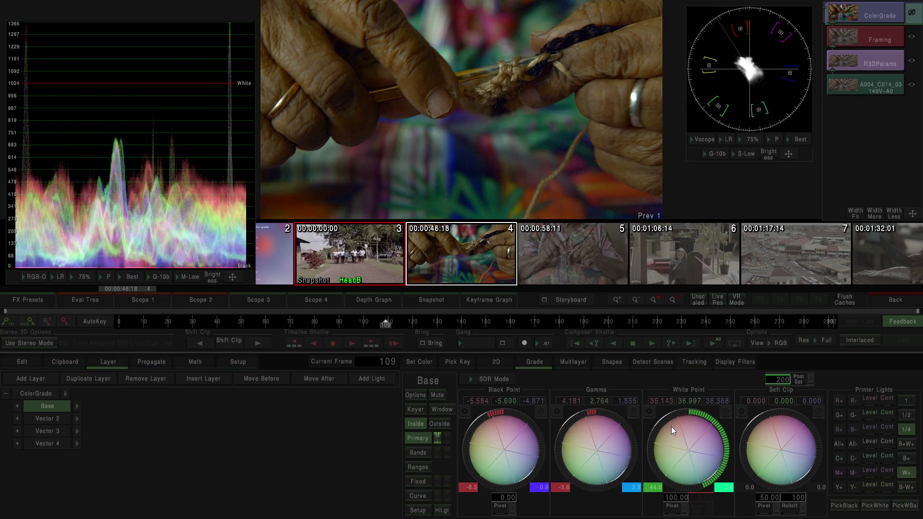
left_click_drag(685, 425, 691, 426)
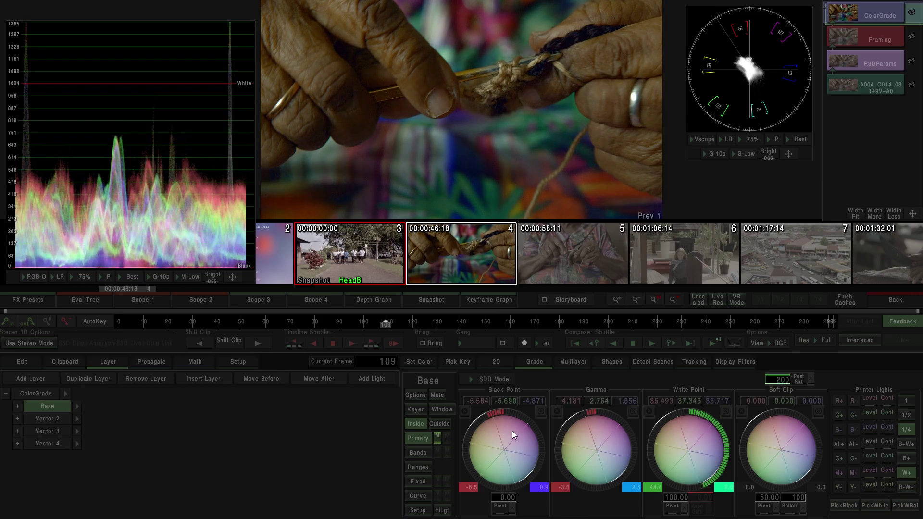
- Add an HSL key to the hands clip's Vector 4, narrowing its hue range to the orange skin tones against the highlighted matte
left_click(43, 443)
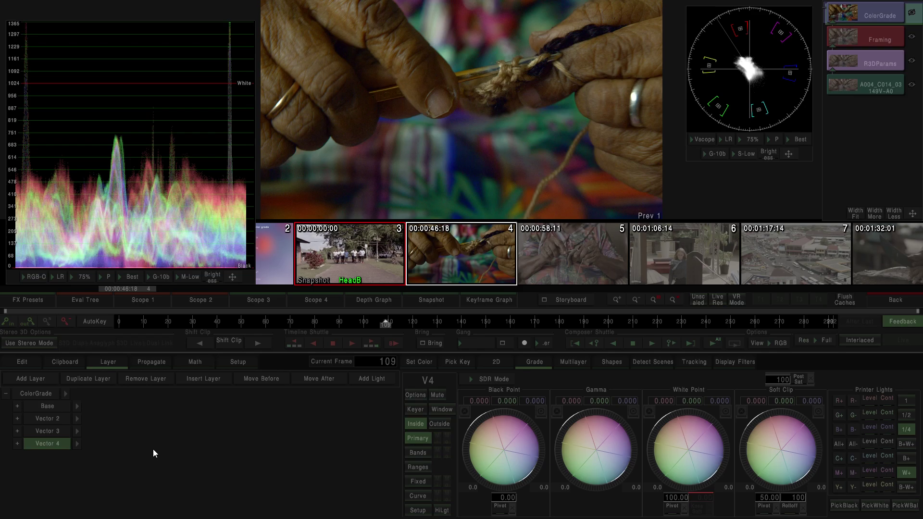
left_click(415, 409)
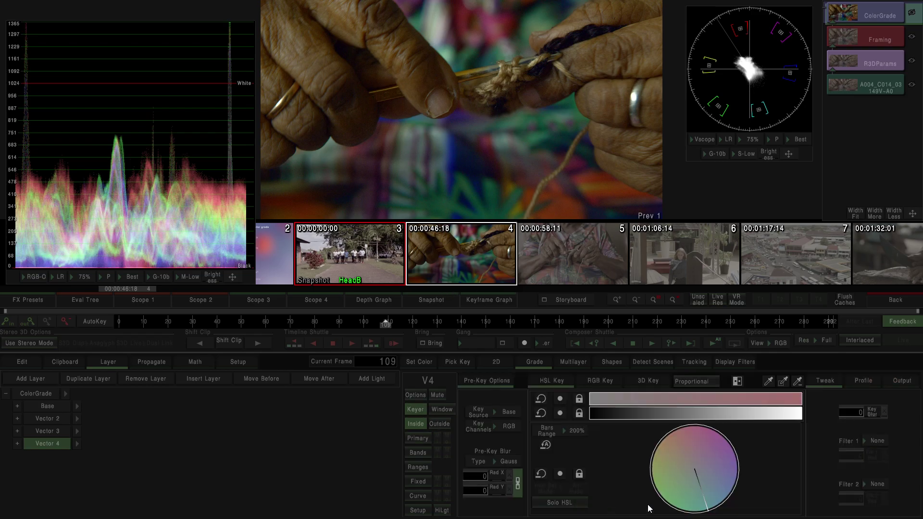
left_click(443, 512)
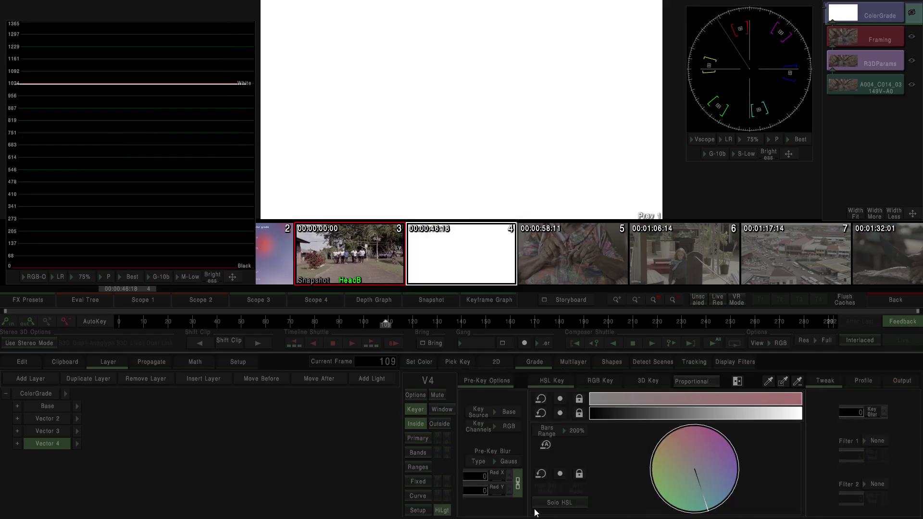
left_click_drag(700, 452, 719, 434)
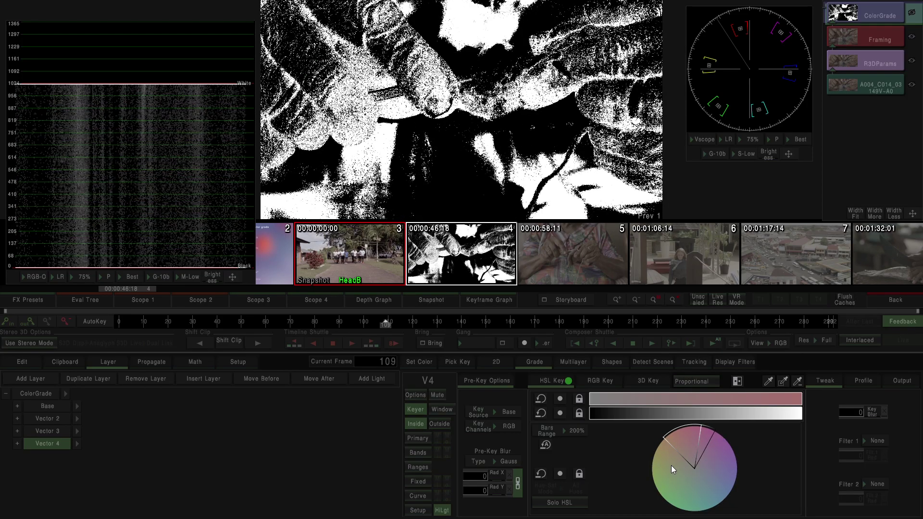
left_click_drag(671, 466, 658, 475)
mouse_move(694, 441)
left_mouse_down()
mouse_move(706, 437)
mouse_move(685, 436)
mouse_move(710, 436)
left_mouse_up()
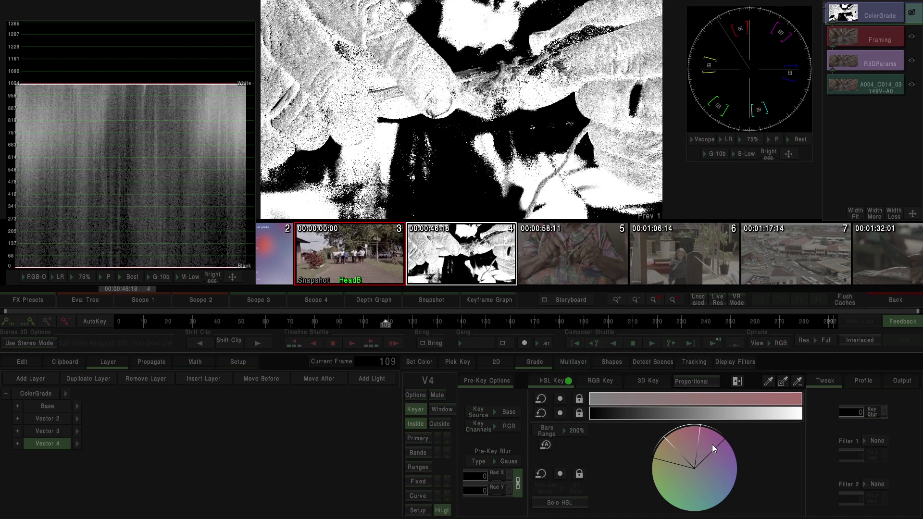
mouse_move(685, 433)
left_mouse_down()
mouse_move(670, 447)
mouse_move(699, 441)
mouse_move(675, 449)
mouse_move(686, 441)
mouse_move(665, 473)
mouse_move(682, 440)
mouse_move(666, 434)
mouse_move(666, 458)
mouse_move(682, 435)
left_mouse_up()
- Soften Vector 4's skin matte with a Key Blur of about 21, slightly widen its hue range and return to the graded image
left_click_drag(858, 413, 908, 414)
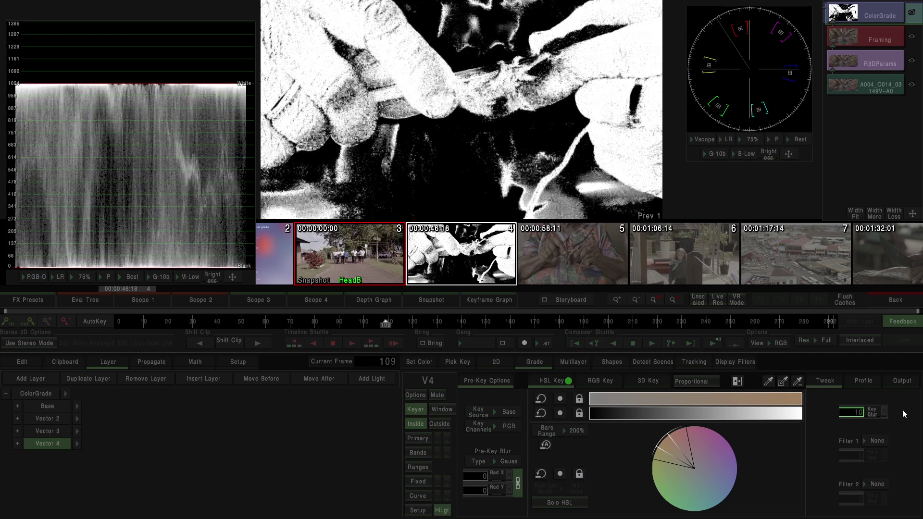
left_click_drag(850, 411, 899, 412)
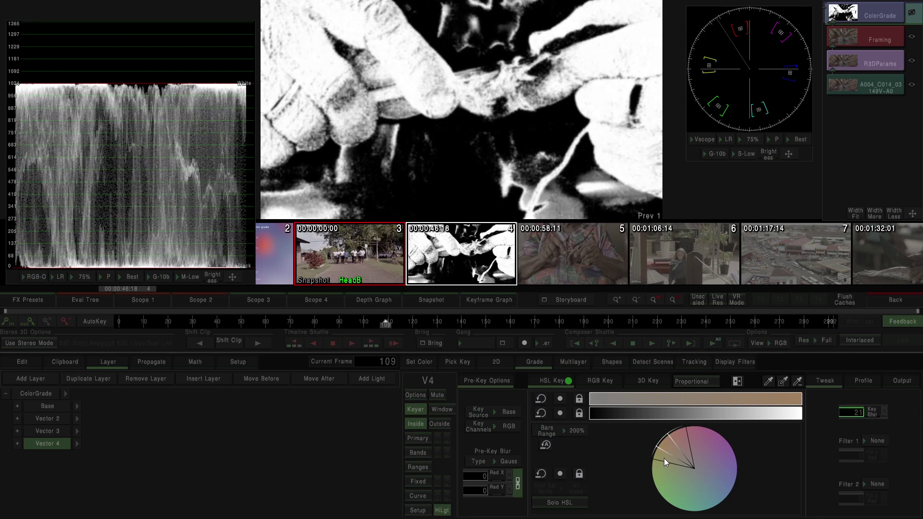
left_click_drag(681, 434, 686, 432)
left_click(441, 511)
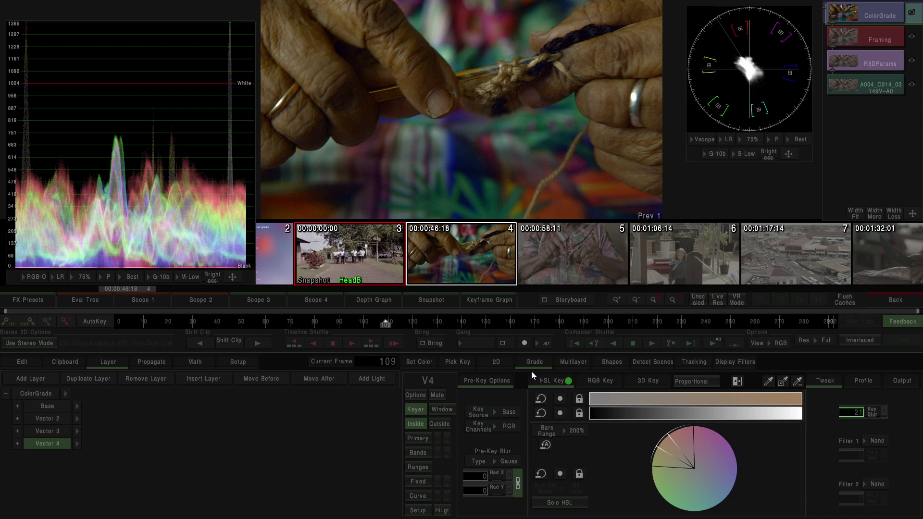
- Grade Vector 4's bands with Midtones at about -10.53 and Shadows at about 10.985
left_click(419, 452)
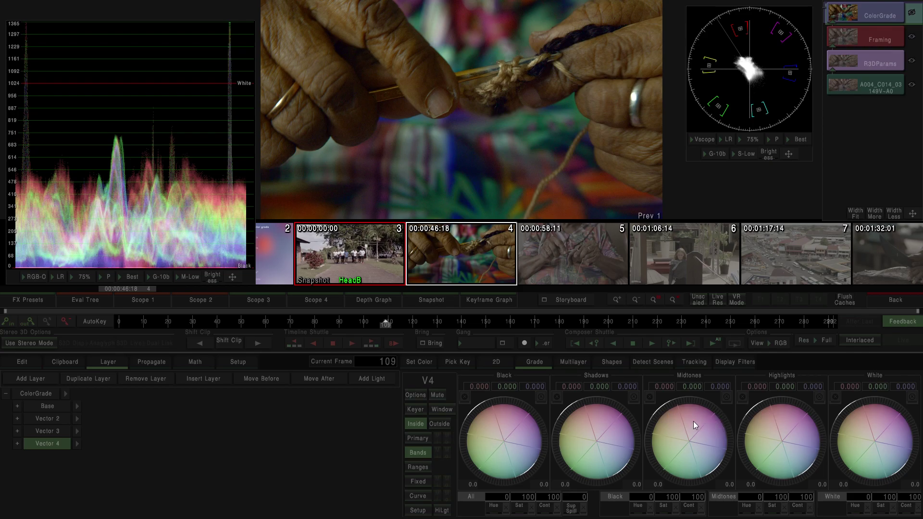
scroll(682, 426, "down", 5)
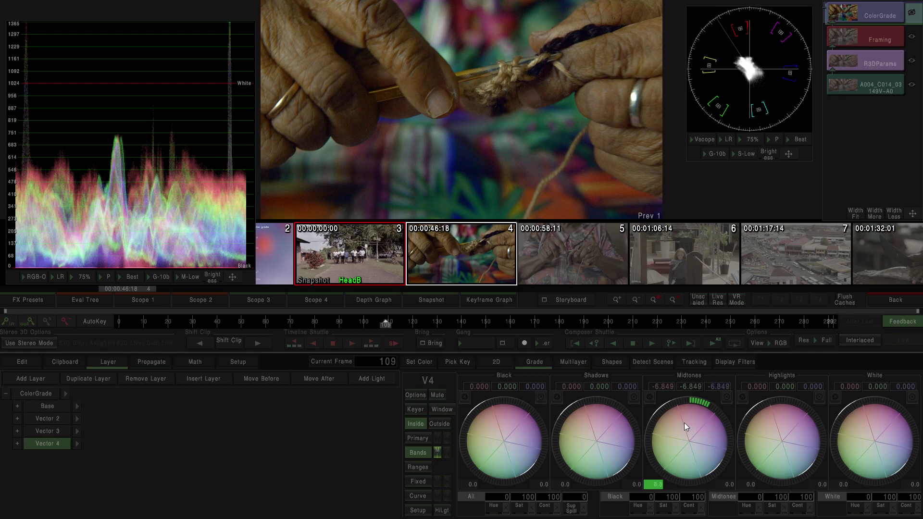
scroll(684, 426, "down", 2)
mouse_move(692, 426)
left_mouse_down()
mouse_move(686, 420)
mouse_move(704, 422)
left_mouse_up()
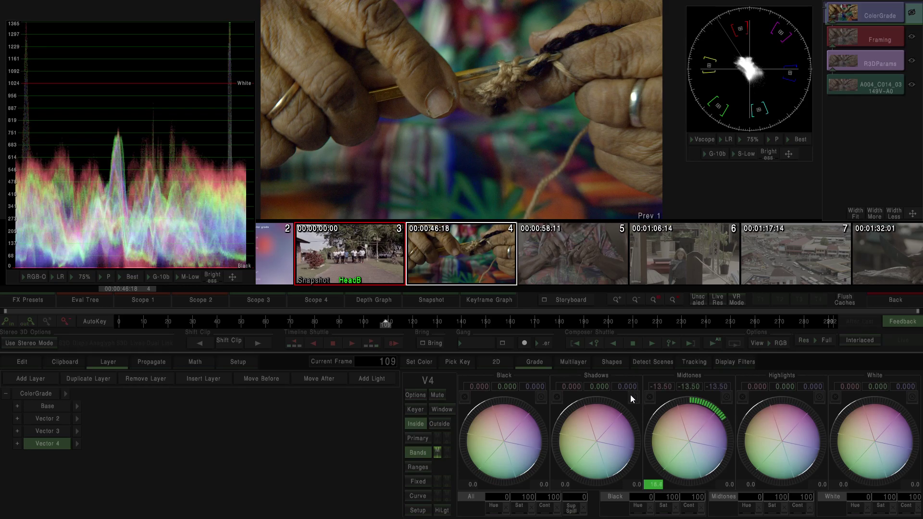
mouse_move(604, 423)
left_mouse_down()
mouse_move(562, 429)
mouse_move(624, 420)
mouse_move(590, 428)
left_mouse_up()
left_click_drag(701, 435, 607, 439)
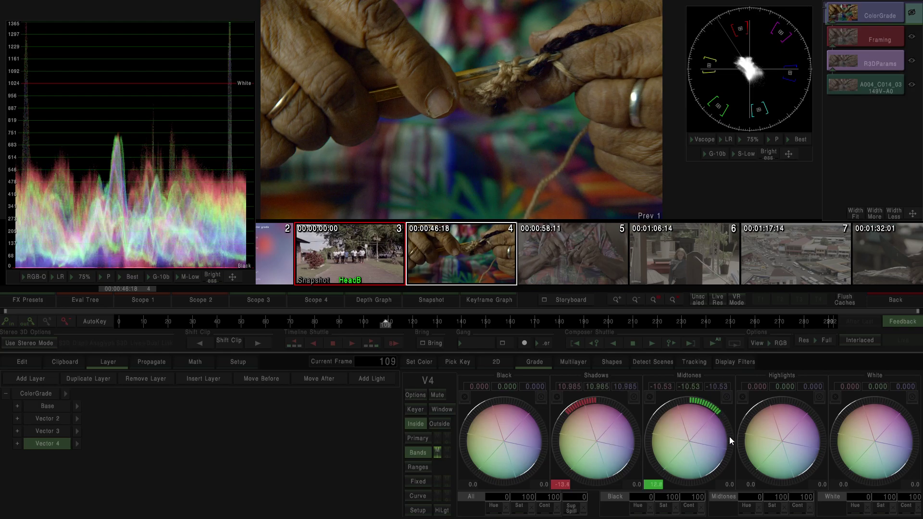
- Reshape Vector 4's tonal ranges by steepening the dark end's falling curve, shifting the midtone range peak toward the darks
left_click(418, 468)
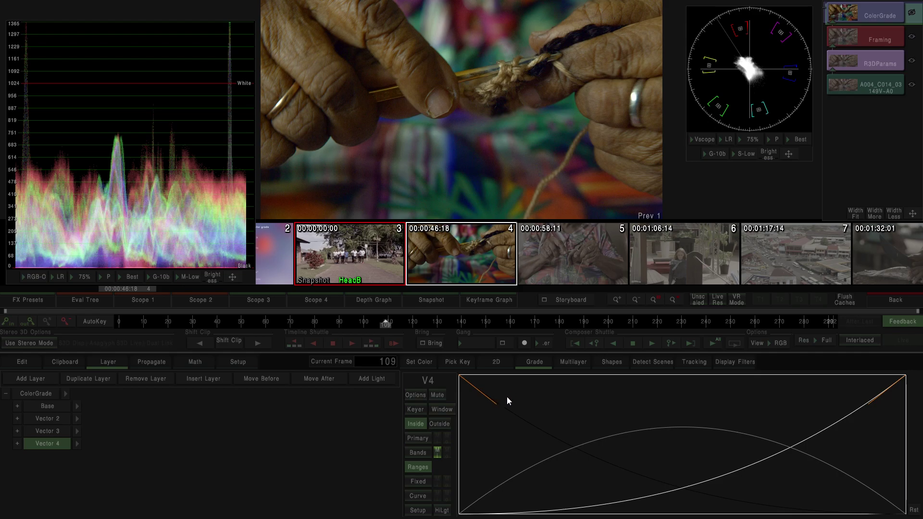
left_click_drag(491, 394, 493, 415)
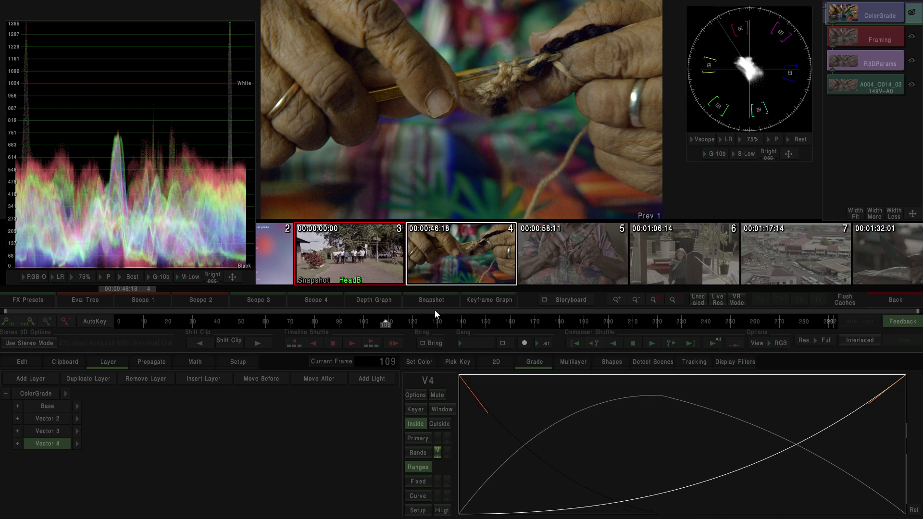
left_click(430, 454)
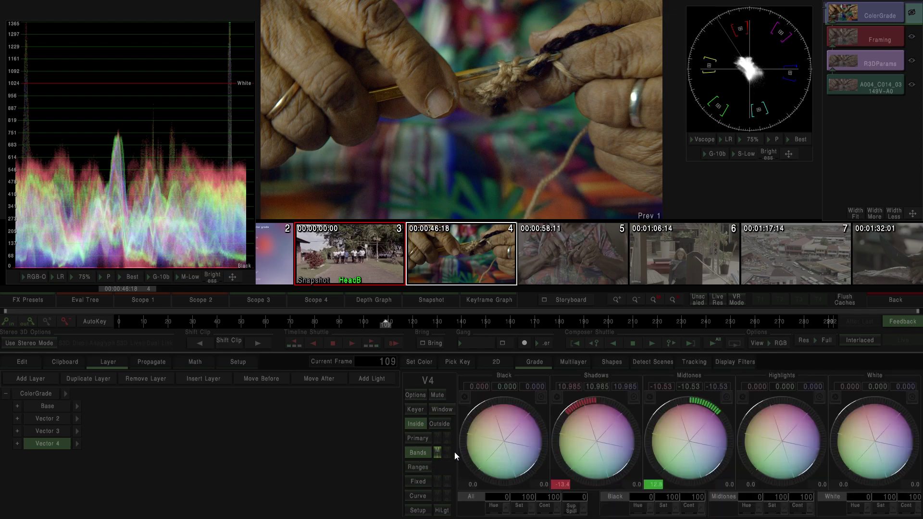
- Refine Vector 4's bands to Shadows about 5.040 and Midtones about -7.819, with Midtones saturation at 145
left_click_drag(691, 419, 618, 439)
left_click_drag(782, 498, 744, 501)
left_click_drag(692, 414, 694, 424)
left_click_drag(784, 500, 782, 501)
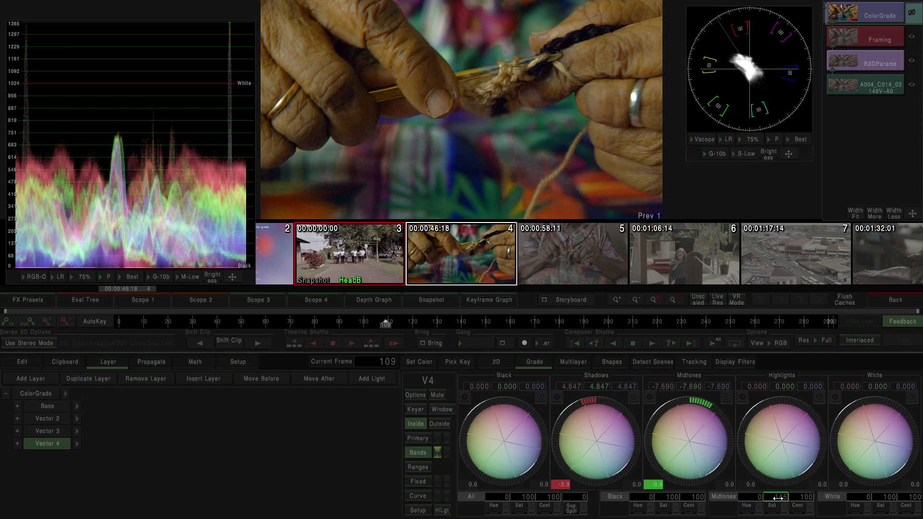
mouse_move(691, 422)
left_mouse_down()
mouse_move(673, 427)
mouse_move(694, 425)
left_mouse_up()
left_click_drag(621, 402, 601, 431)
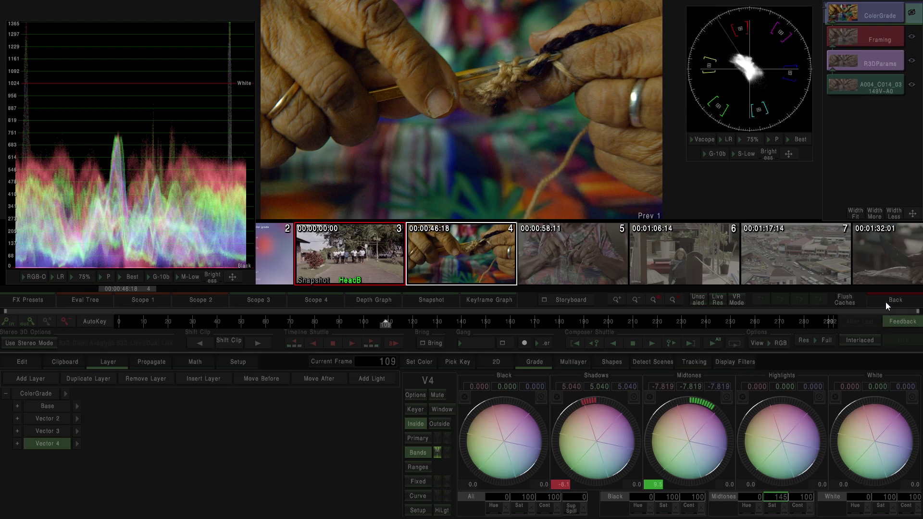
- Return to the timeline and open the ColorGrade of the bar scene clip for editing
left_click(890, 300)
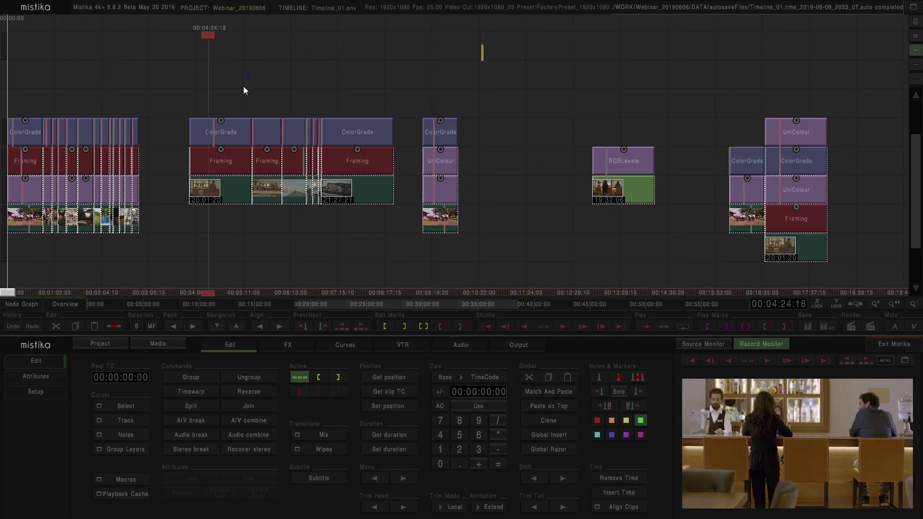
left_click(230, 131)
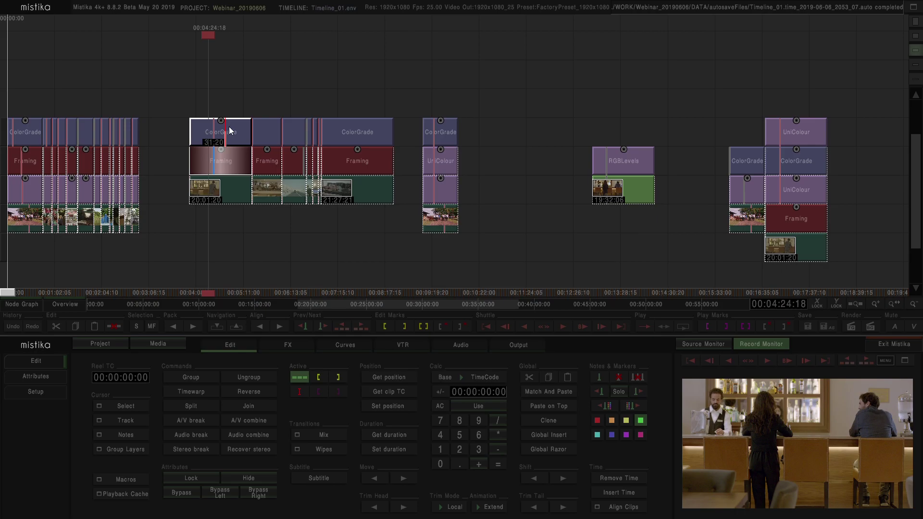
left_click(238, 96)
double_click(229, 132)
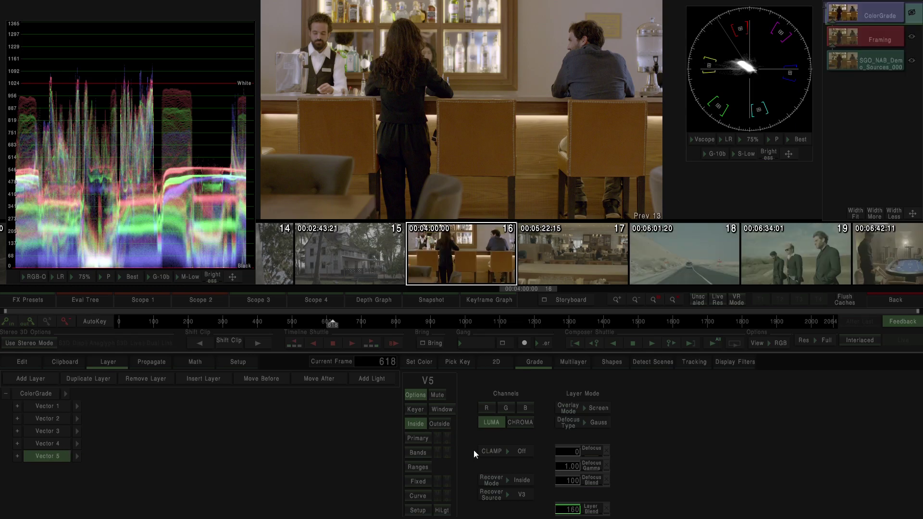
- Examine Vector 5's highlight matte, its HSL key and its key output options
left_click(442, 510)
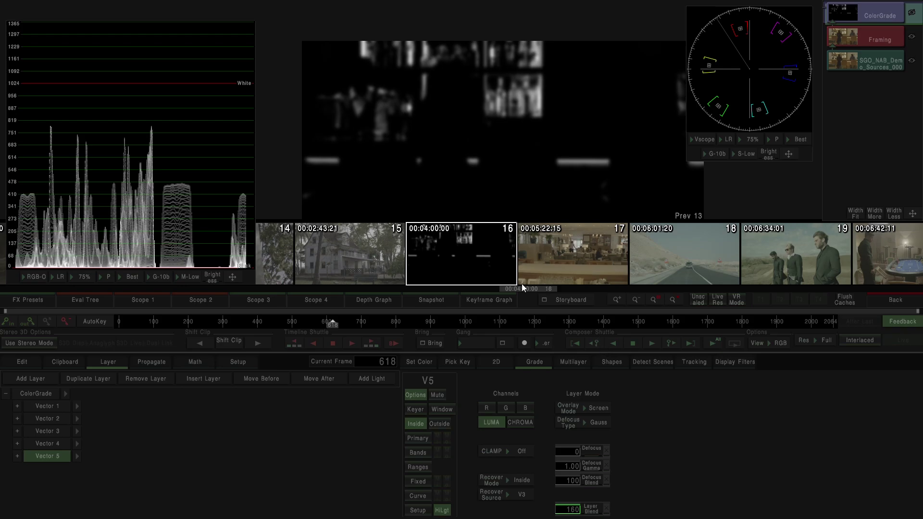
left_click(421, 411)
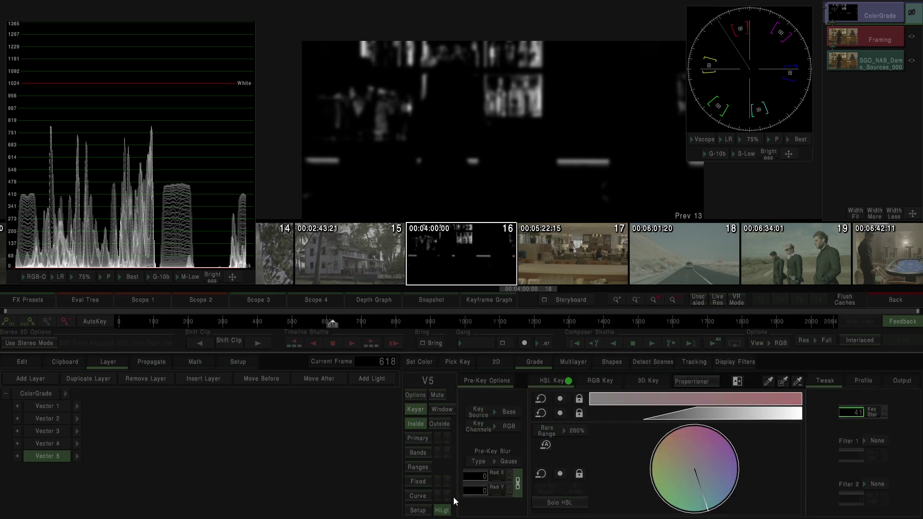
left_click(441, 509)
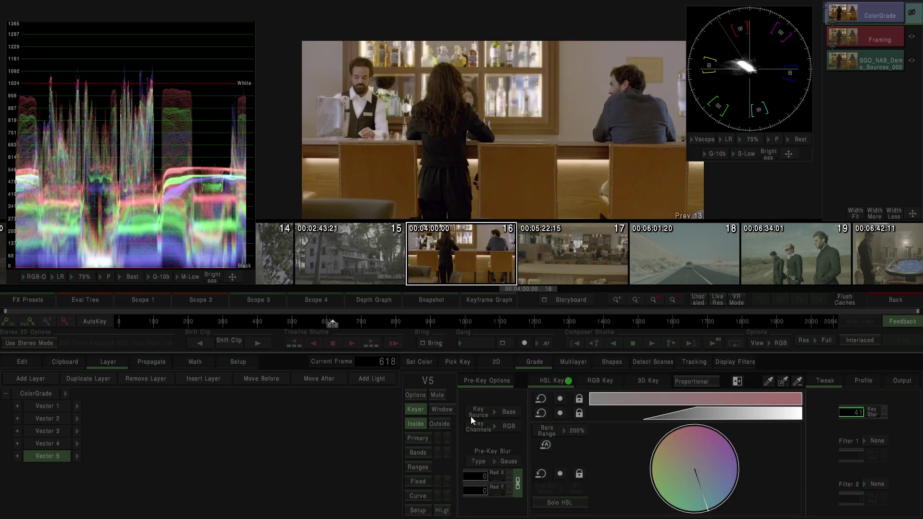
left_click(888, 381)
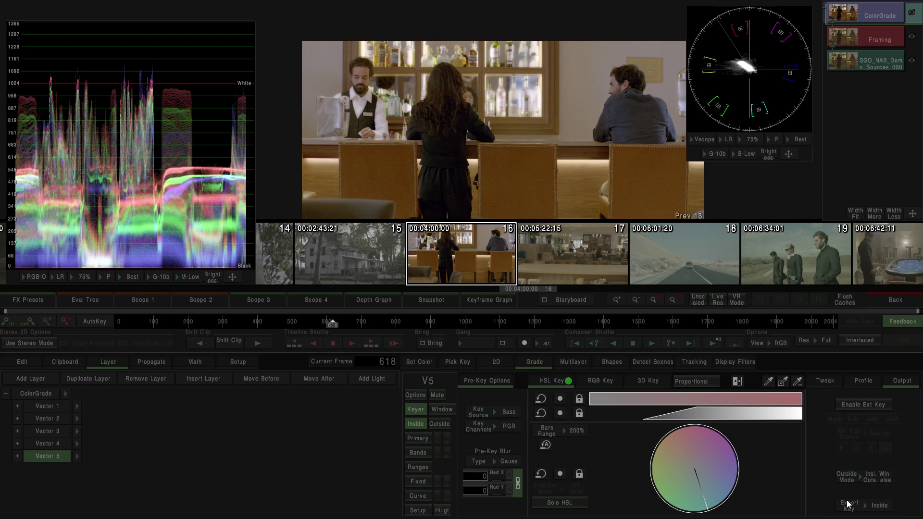
- Add a Show Alpha effect on top of the bar clip's ColorGrade from the timeline and open it
left_click(895, 300)
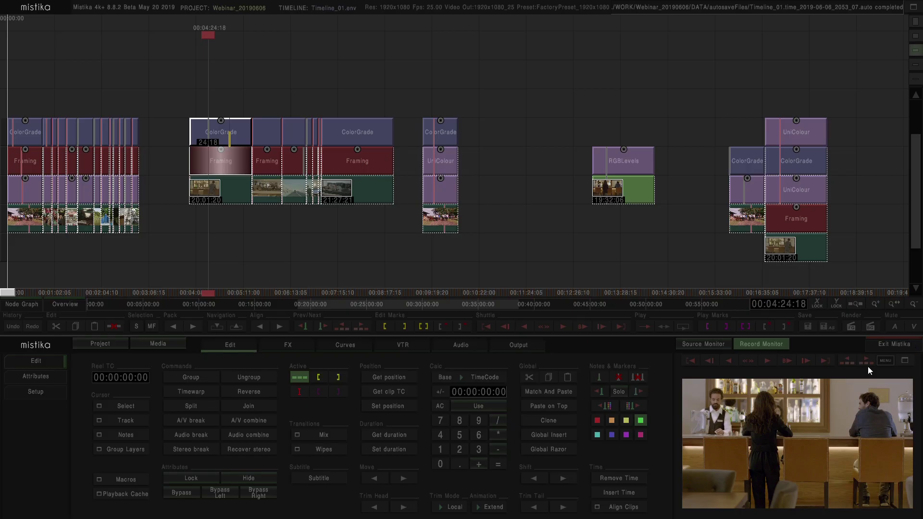
left_click(291, 347)
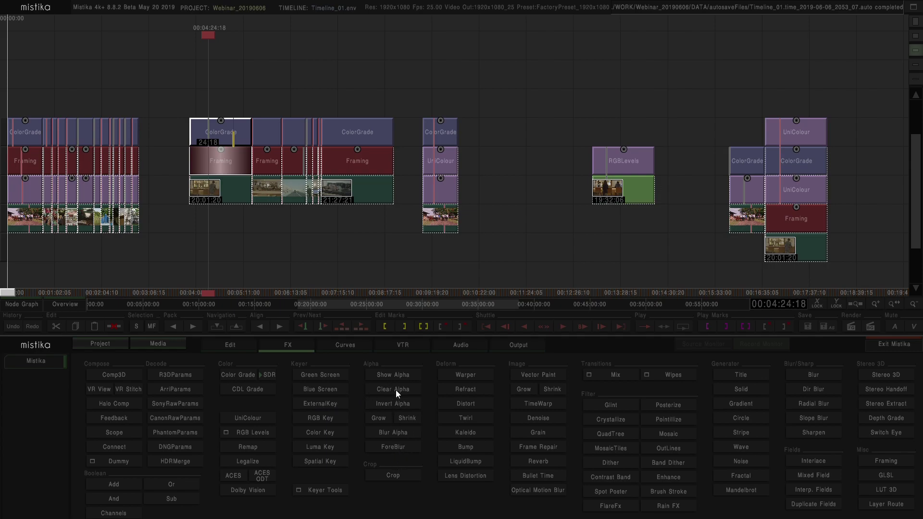
left_click(395, 375)
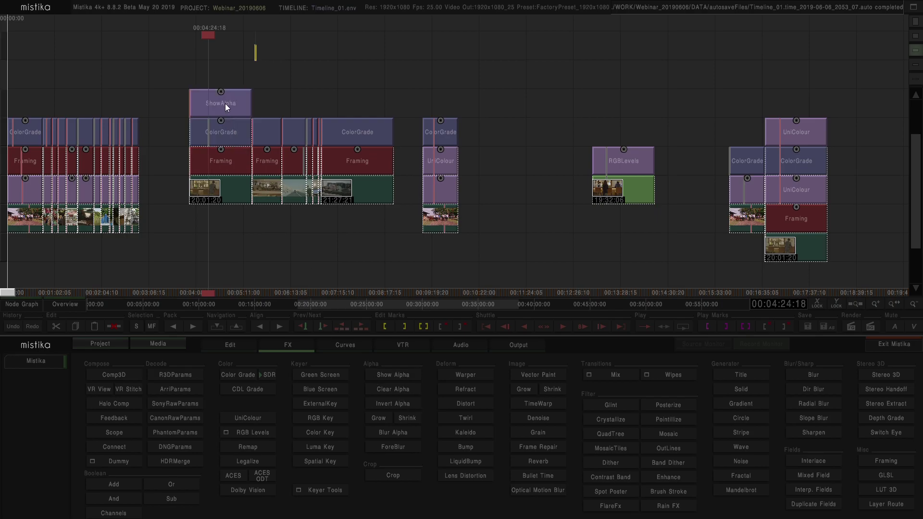
double_click(225, 103)
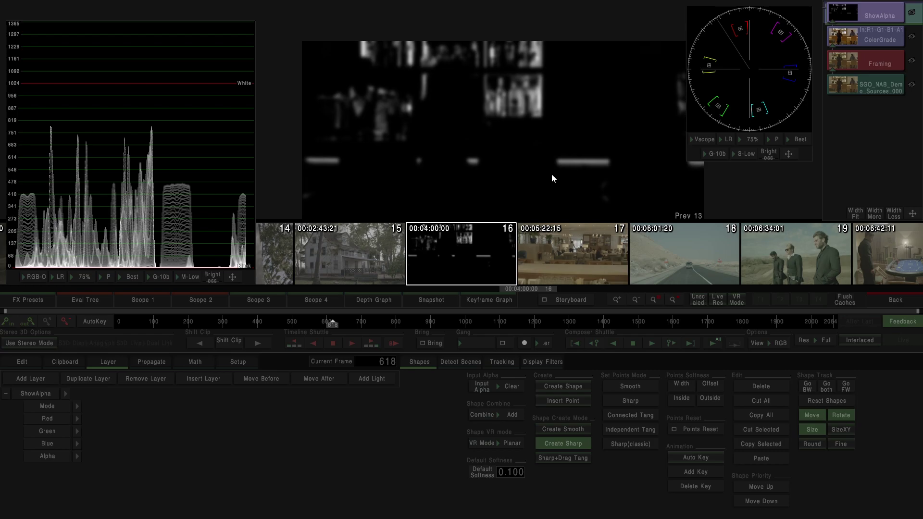
- Add a sixth vector to the bar clip's ColorGrade, key a red-to-orange hue range and preview its matte
left_click(854, 45)
left_click(79, 405)
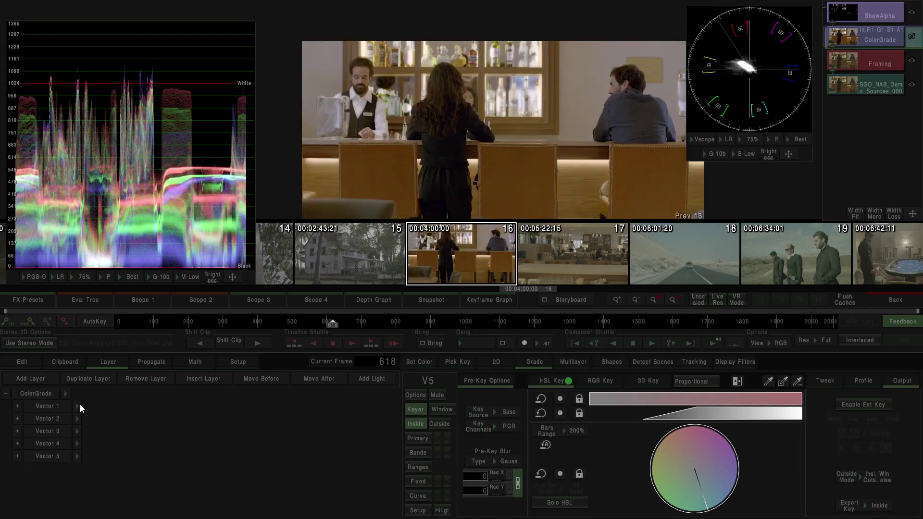
left_click(48, 380)
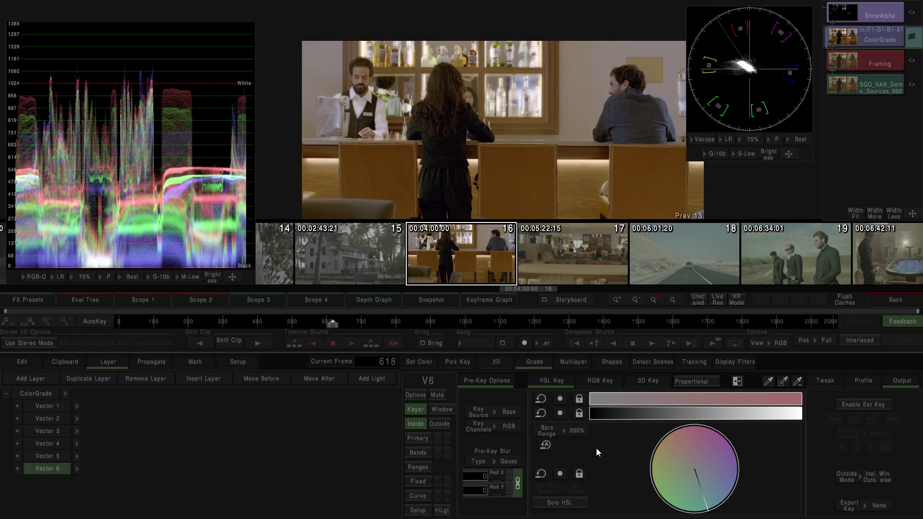
mouse_move(689, 472)
left_mouse_down()
mouse_move(708, 452)
mouse_move(700, 439)
mouse_move(694, 456)
left_mouse_up()
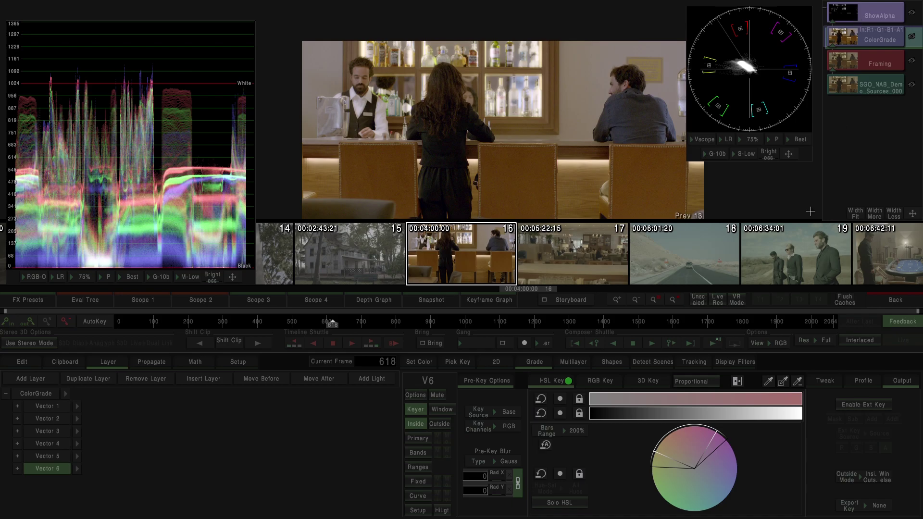
left_click_drag(670, 473, 678, 434)
left_click(445, 511)
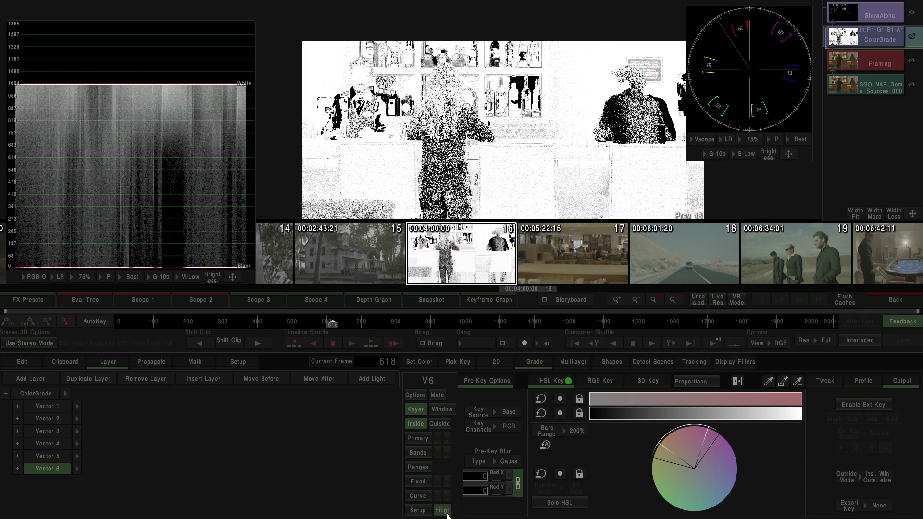
left_click(445, 511)
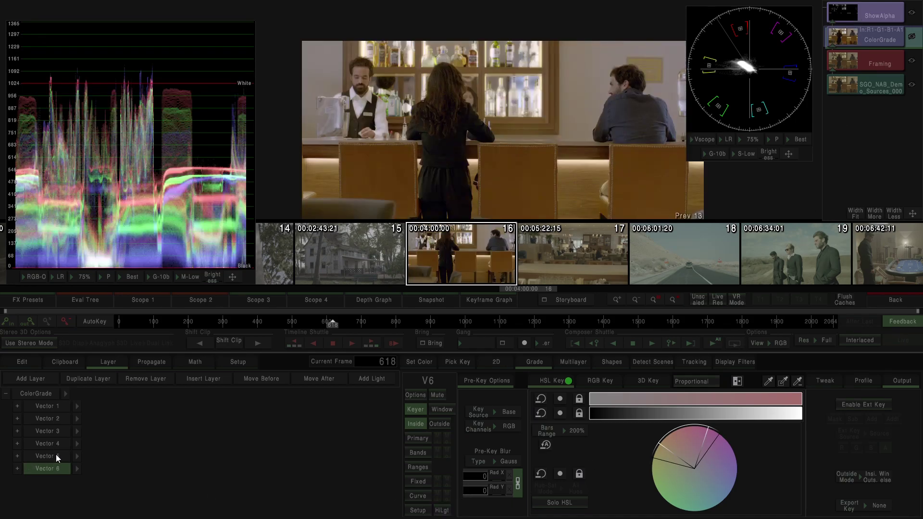
- Review Vector 5's key export setting and view the exported matte through the ShowAlpha effect
left_click(57, 454)
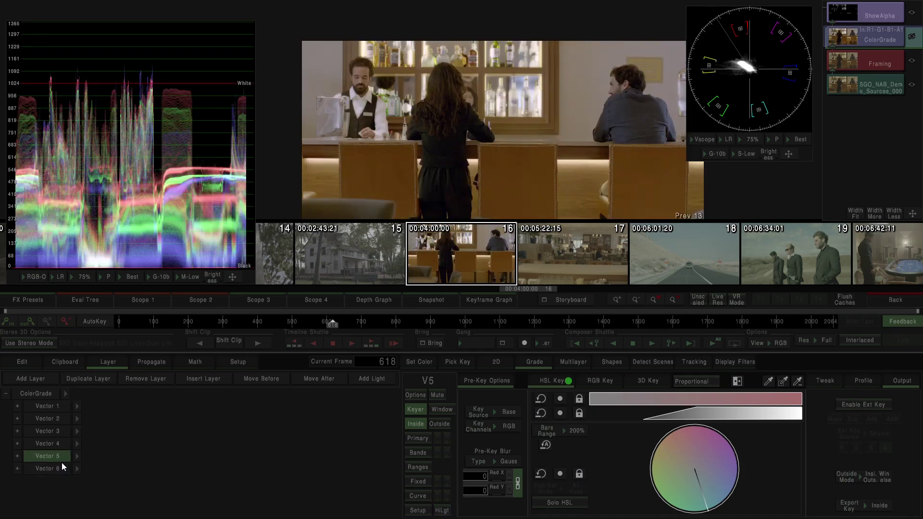
left_click(872, 18)
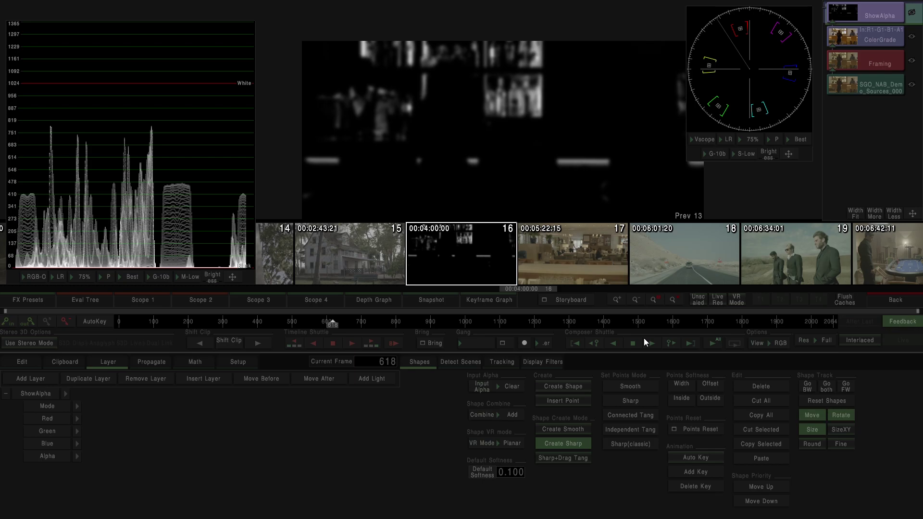
- Return to the timeline and clone the bar clip with its Framing effect into the empty gap before the RGBLevels clip
left_click(877, 304)
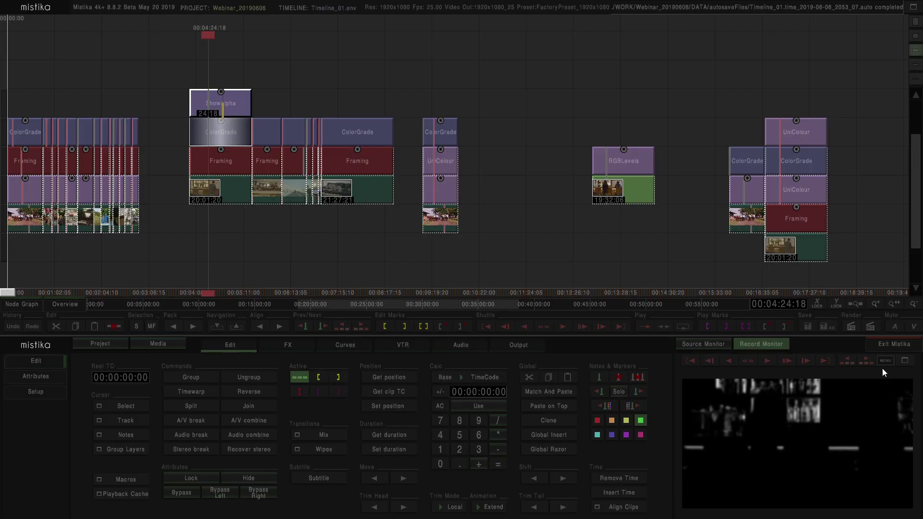
left_click(422, 81)
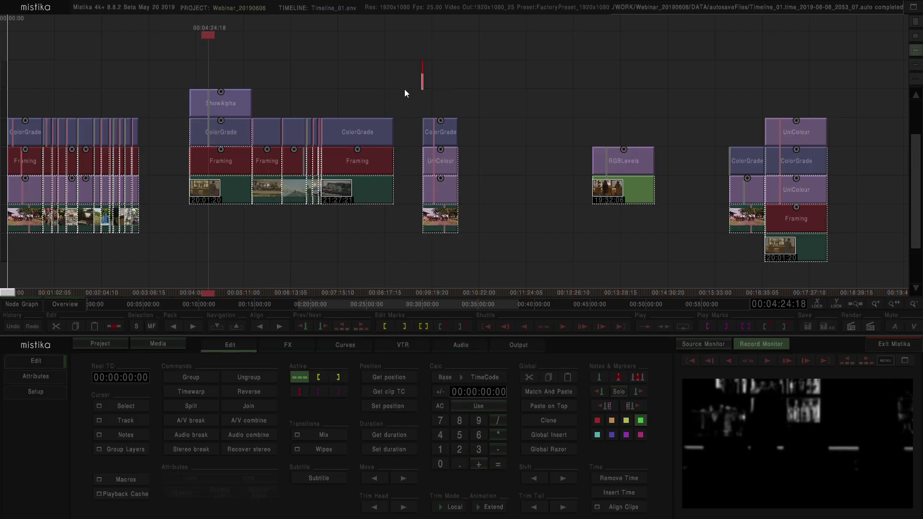
scroll(403, 88, "down", 3)
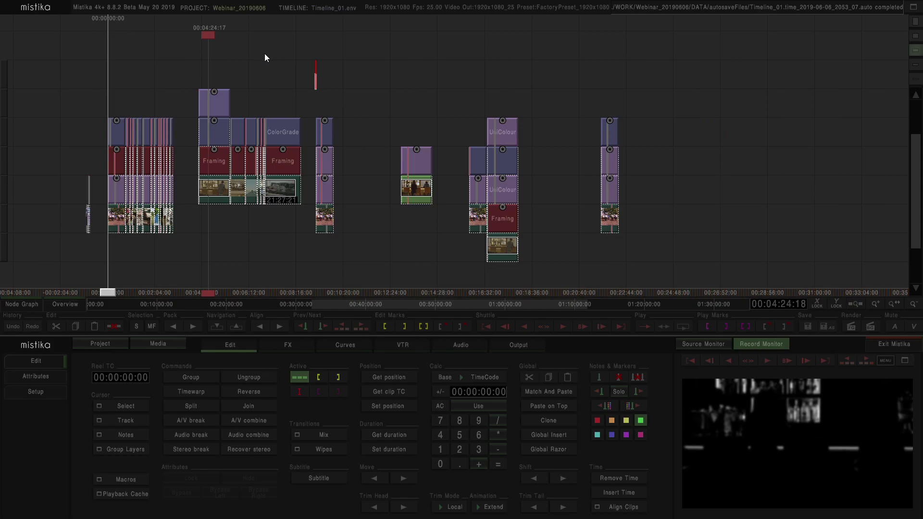
scroll(270, 64, "up", 2)
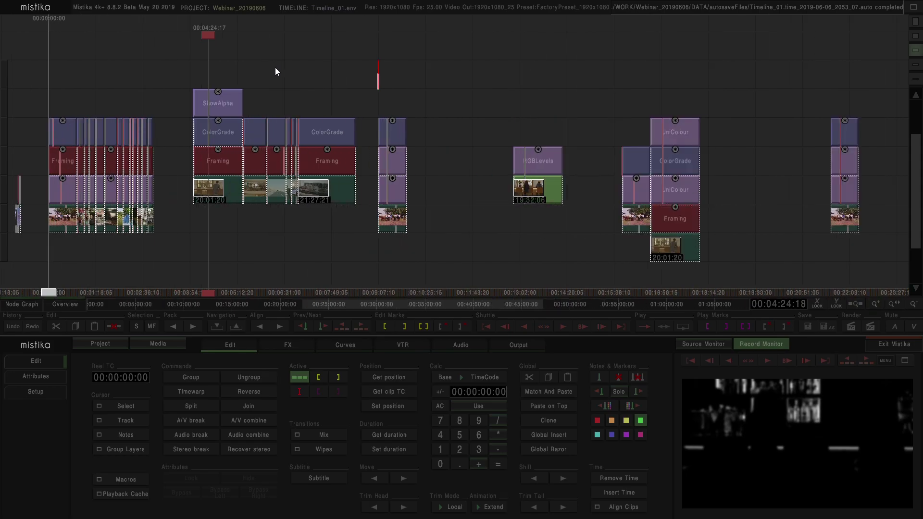
left_click(219, 162)
left_click(241, 79)
left_click(223, 108)
left_click(221, 166)
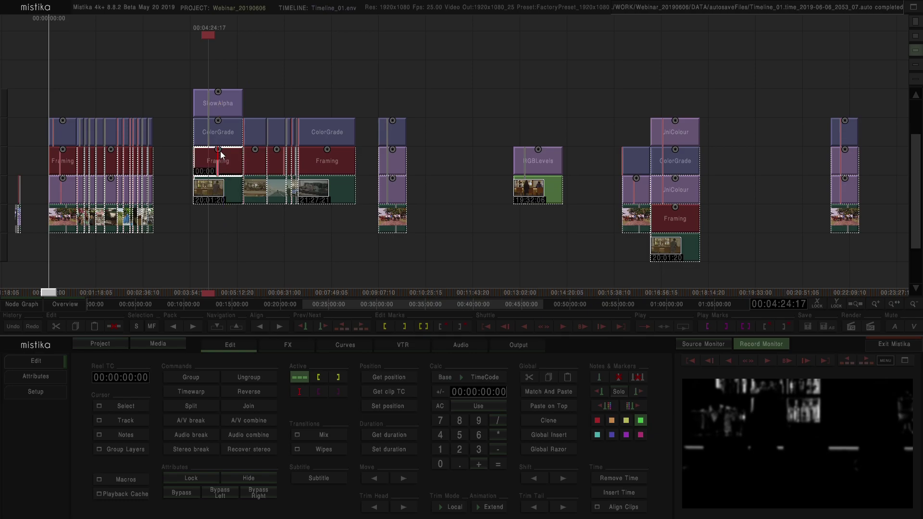
left_click(220, 164)
mouse_move(219, 159)
left_mouse_down()
mouse_move(331, 267)
mouse_move(464, 156)
mouse_move(449, 163)
left_mouse_up()
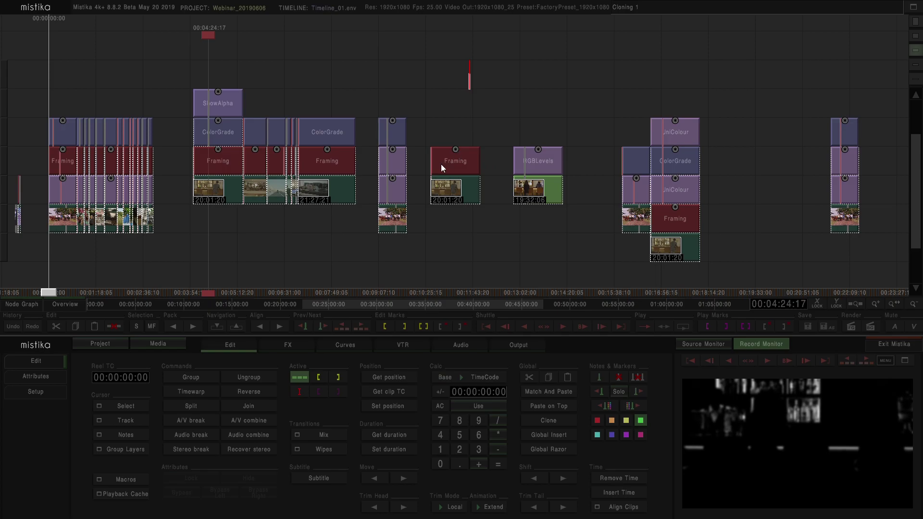
- Add a ColorGrade effect on top of the cloned bar clip and open it for grading
left_click(513, 86)
mouse_move(423, 82)
left_mouse_down()
mouse_move(331, 87)
mouse_move(393, 93)
mouse_move(330, 93)
mouse_move(319, 102)
left_mouse_up()
double_click(223, 153)
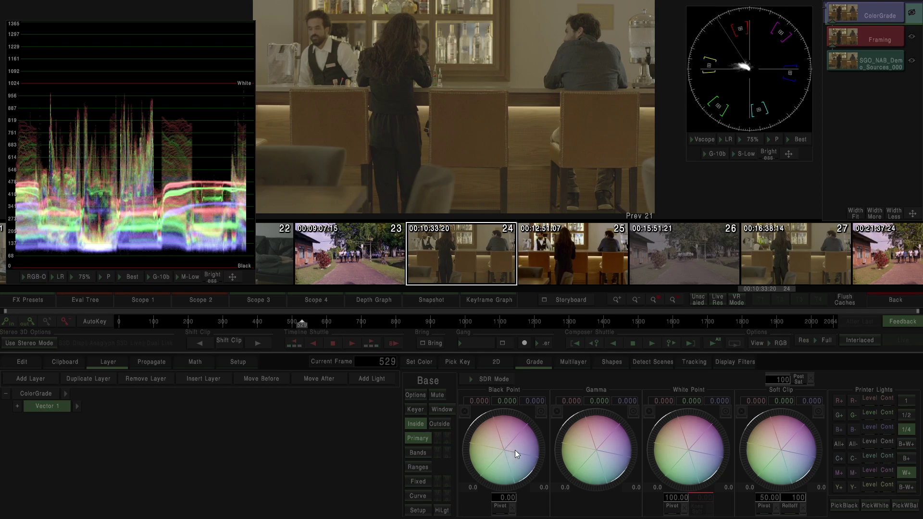
- Lower Vector 1's black point to about -8 and raise its white point to about 7.9, 10.1, 25.2, shifting both towards blue
mouse_move(509, 429)
left_mouse_down()
mouse_move(472, 449)
mouse_move(503, 445)
left_mouse_up()
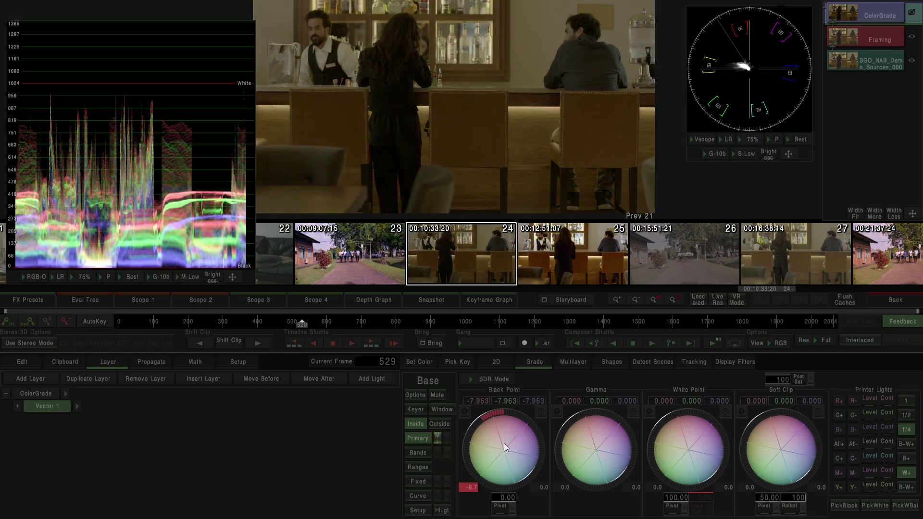
left_click_drag(694, 422, 630, 423)
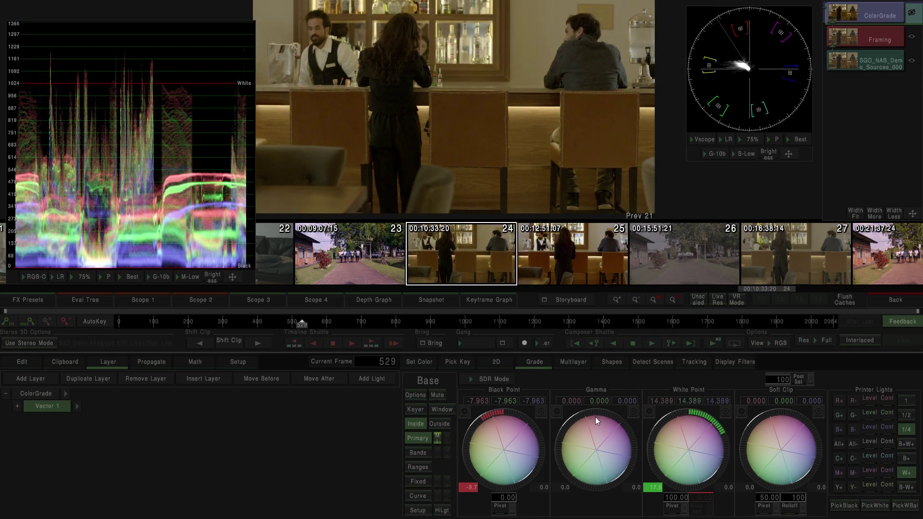
mouse_move(703, 453)
left_mouse_down()
mouse_move(715, 451)
mouse_move(709, 467)
left_mouse_up()
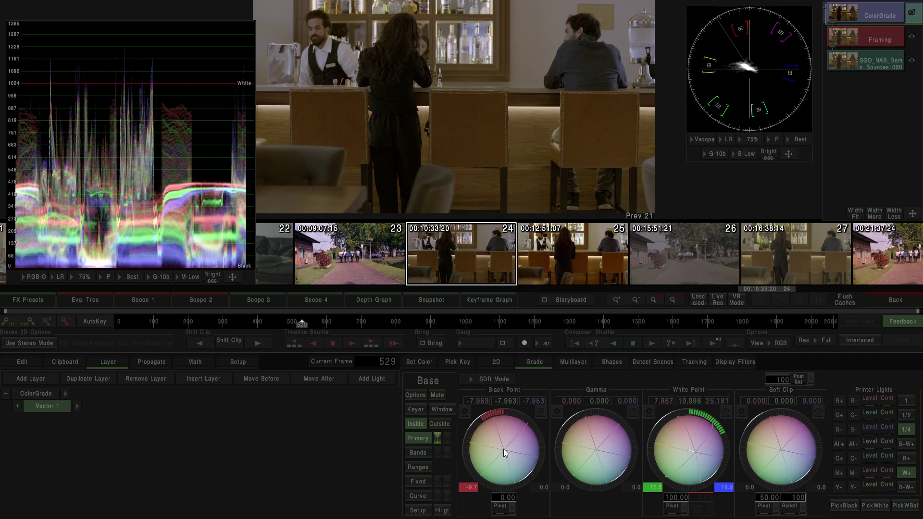
left_click_drag(502, 449, 515, 446)
- Brighten Vector 1's gamma to -10.40, reduce its white point to about 3.3, 7.9, 18.9 and fine-tune its black point
left_click_drag(609, 434, 609, 442)
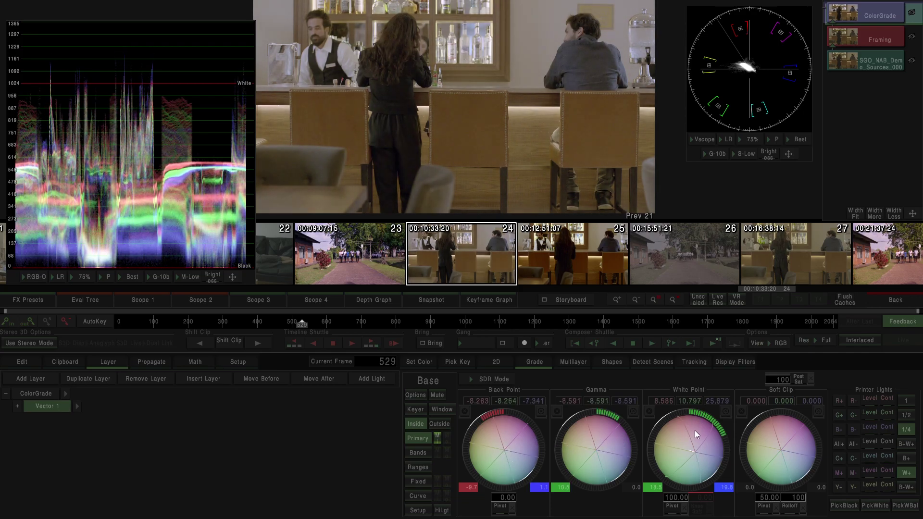
left_click_drag(701, 431, 690, 455)
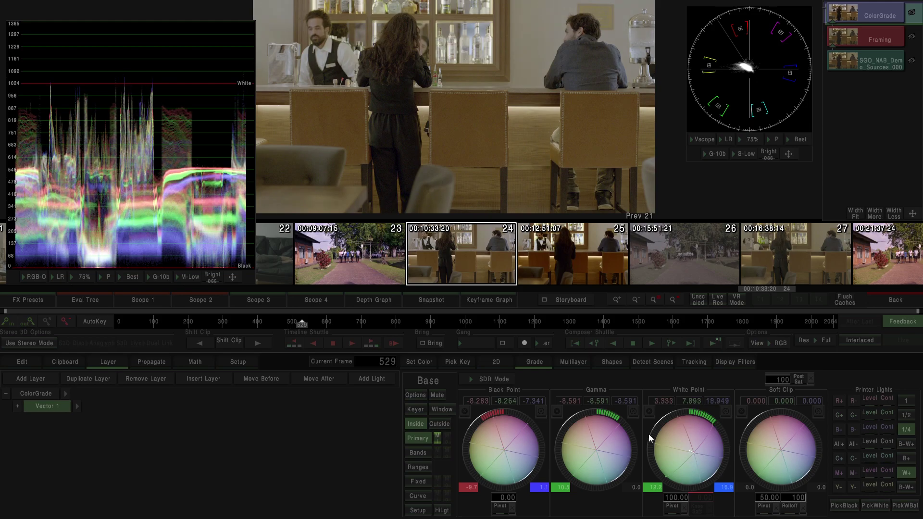
left_click_drag(610, 446, 610, 447)
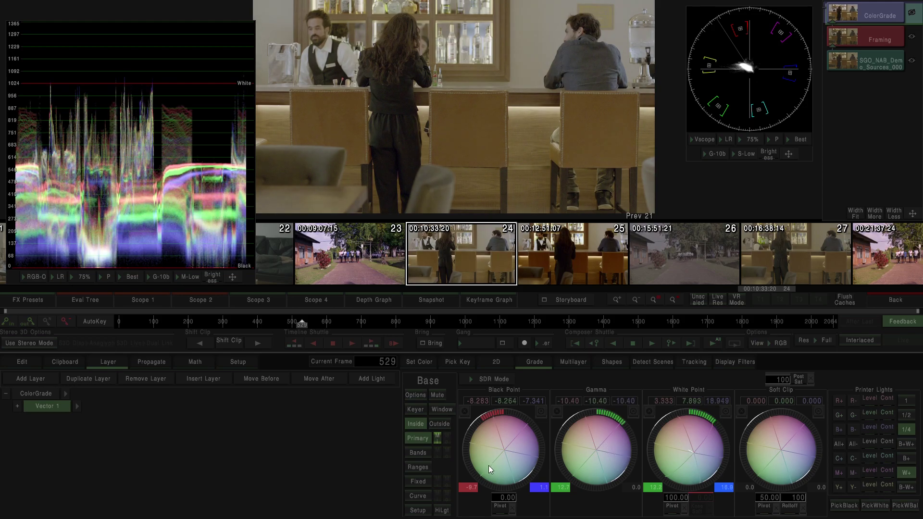
left_click_drag(500, 458, 507, 457)
left_click(248, 447)
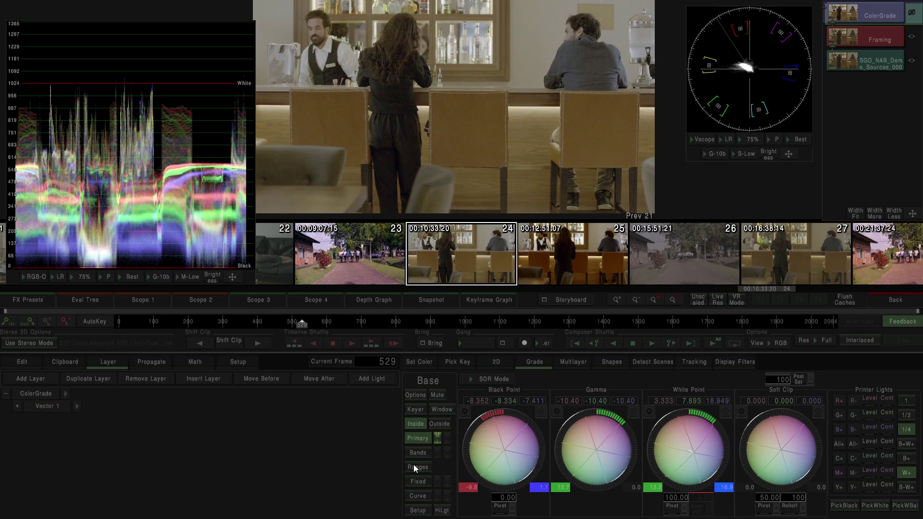
- Try boosting the Highlights band in Vector 1 to -54.86, and reset it
left_click(422, 452)
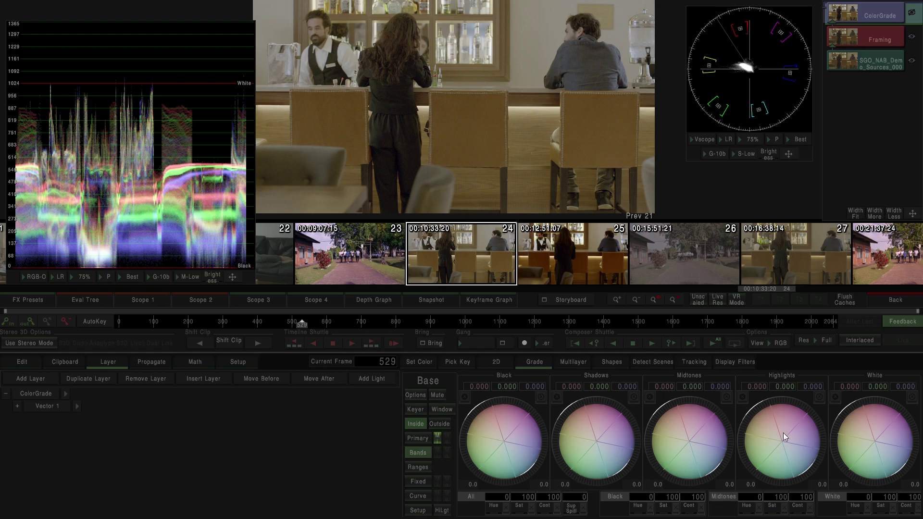
left_click_drag(779, 432, 802, 439)
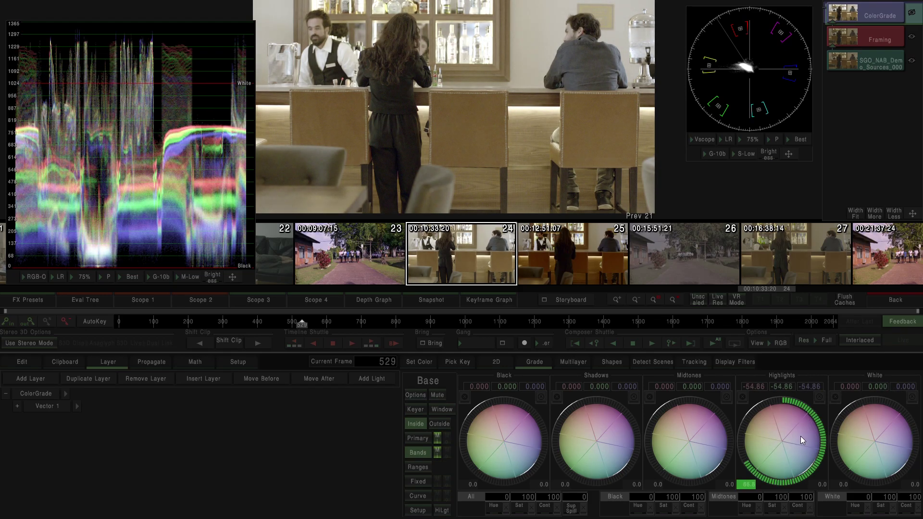
left_click(822, 397)
- Add a second vector to the ColorGrade and raise its Highlights band to -10.01
left_click(40, 379)
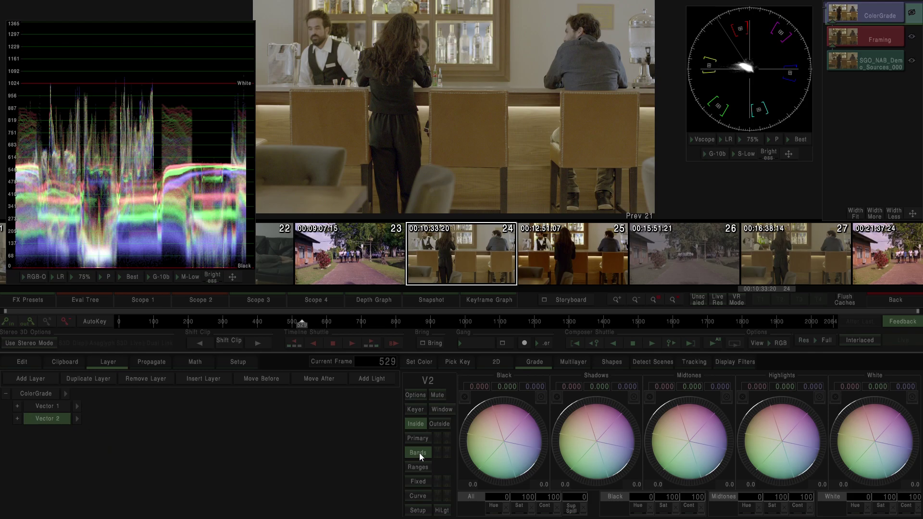
left_click(415, 410)
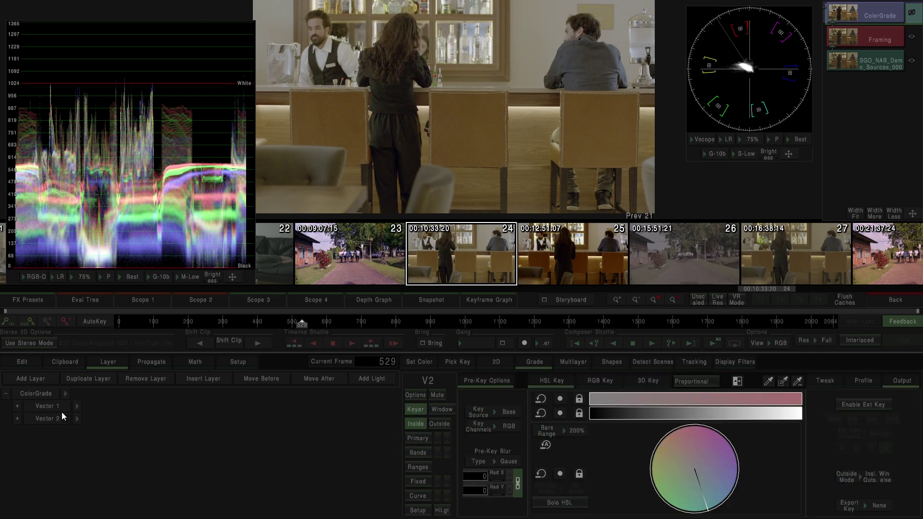
left_click(422, 453)
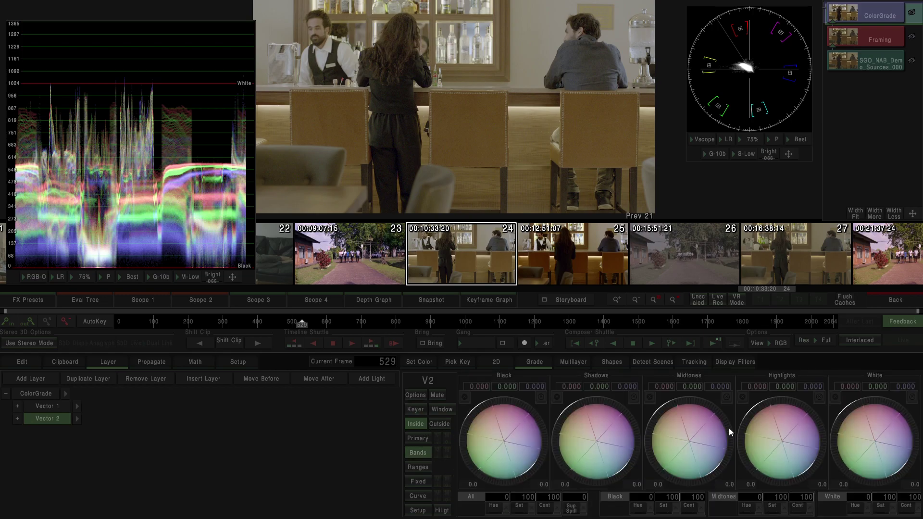
left_click_drag(757, 435, 786, 425)
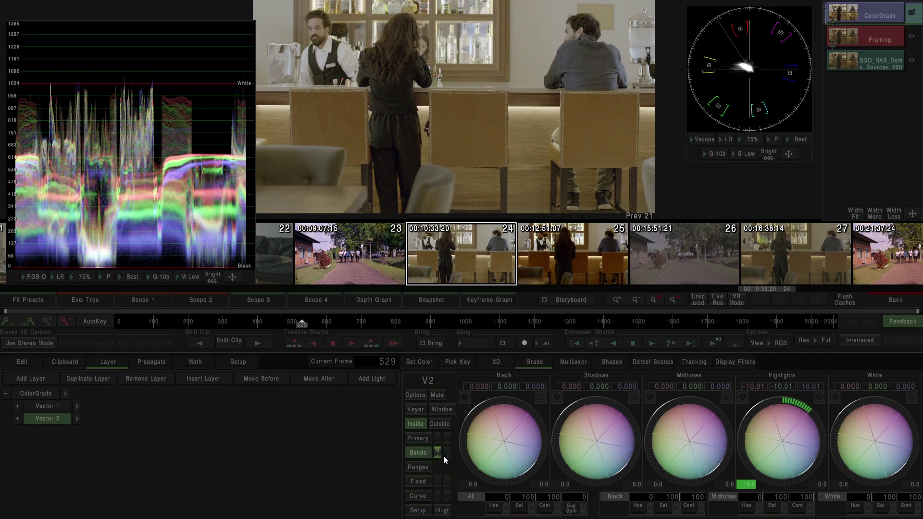
- Widen Vector 2's highlight range curve, and set its Highlights band to -28.30 and White band to 2.326
left_click(426, 471)
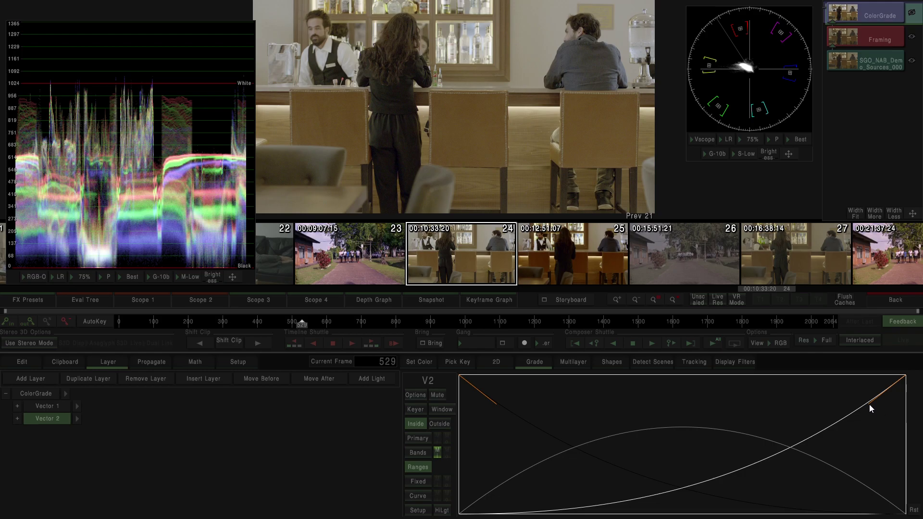
mouse_move(869, 403)
left_mouse_down()
mouse_move(883, 426)
mouse_move(867, 399)
left_mouse_up()
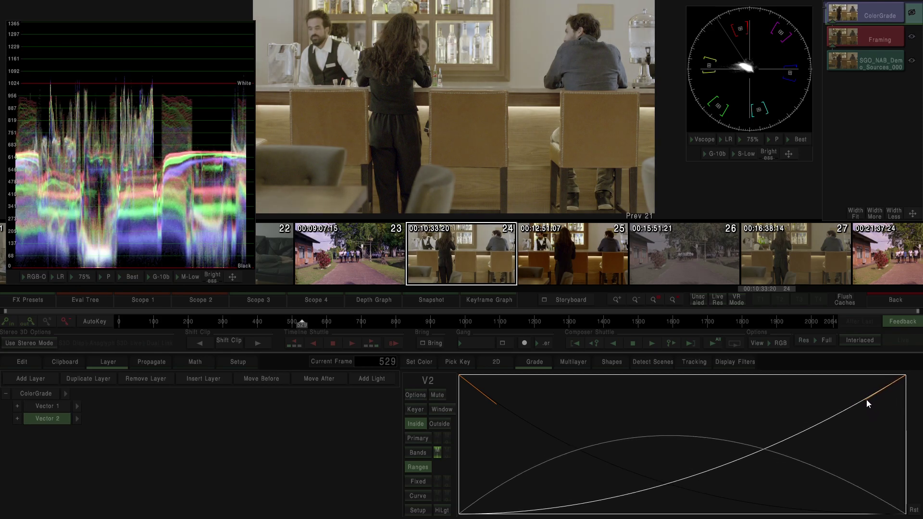
left_click(413, 456)
mouse_move(798, 426)
left_mouse_down()
mouse_move(778, 417)
mouse_move(794, 418)
left_mouse_up()
mouse_move(875, 408)
left_mouse_down()
mouse_move(883, 414)
mouse_move(870, 416)
mouse_move(883, 417)
left_mouse_up()
mouse_move(797, 433)
left_mouse_down()
mouse_move(812, 431)
mouse_move(786, 450)
mouse_move(792, 436)
left_mouse_up()
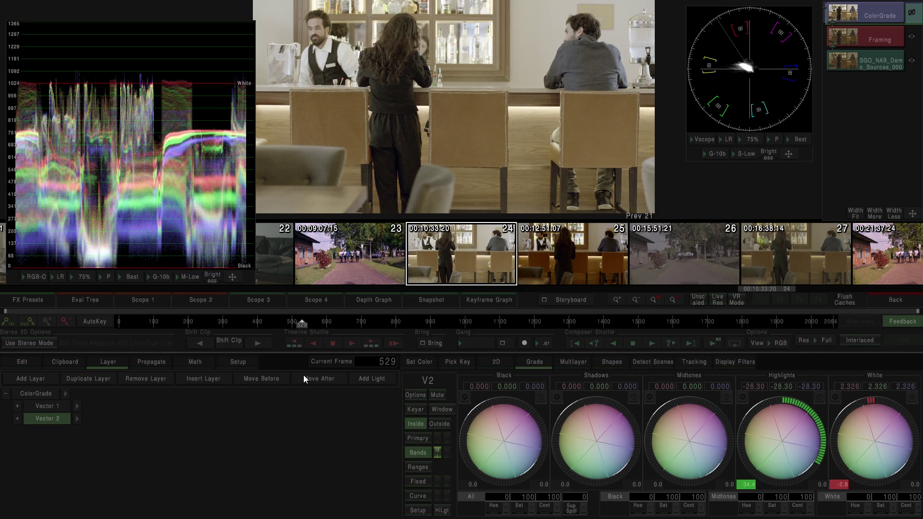
- Save the whole ColorGrade with both vectors as a preset in the project's PRESETS folder, and show the presets as icons
left_click(204, 450)
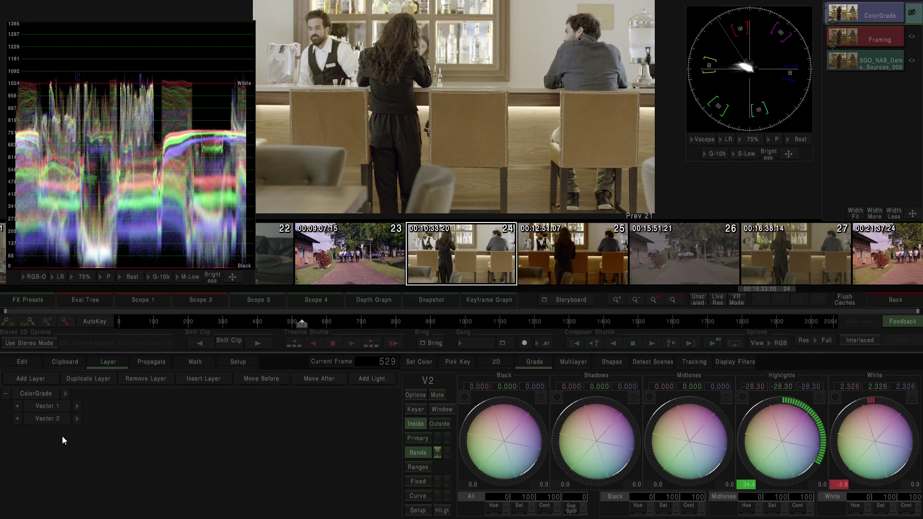
left_click(47, 394)
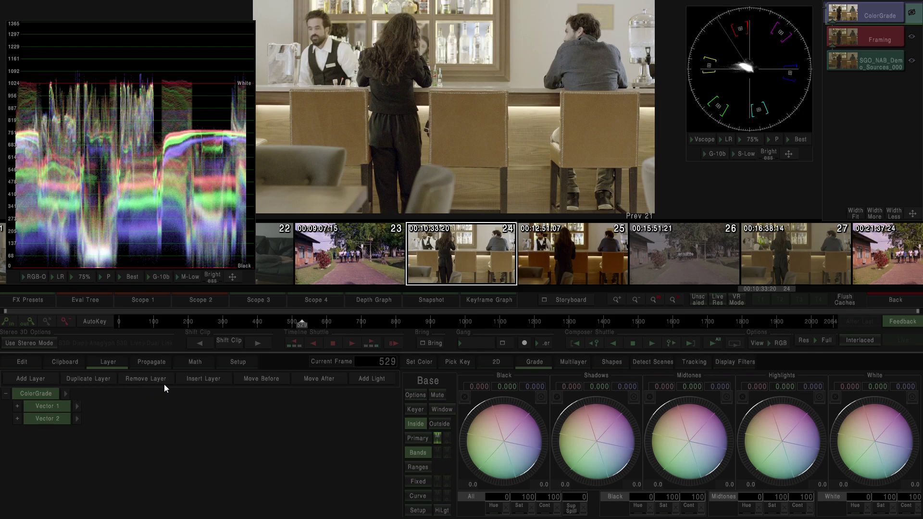
left_click(34, 301)
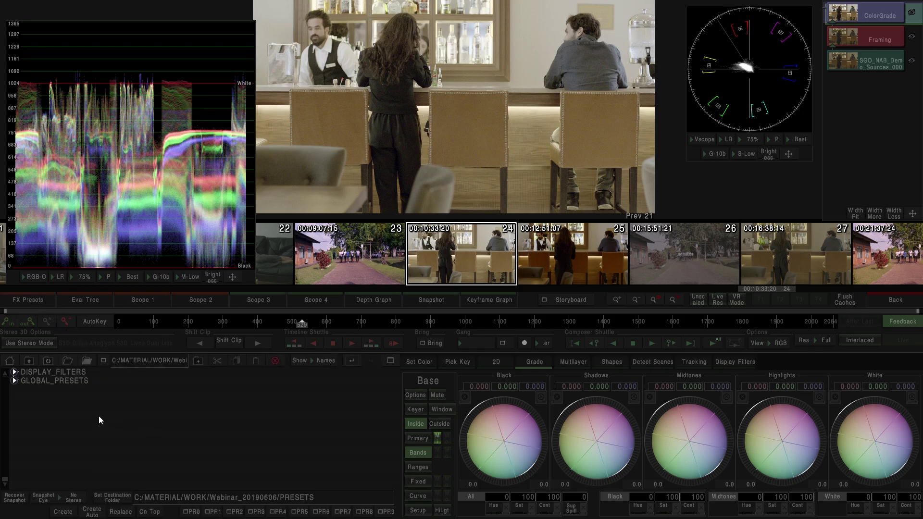
left_click(93, 512)
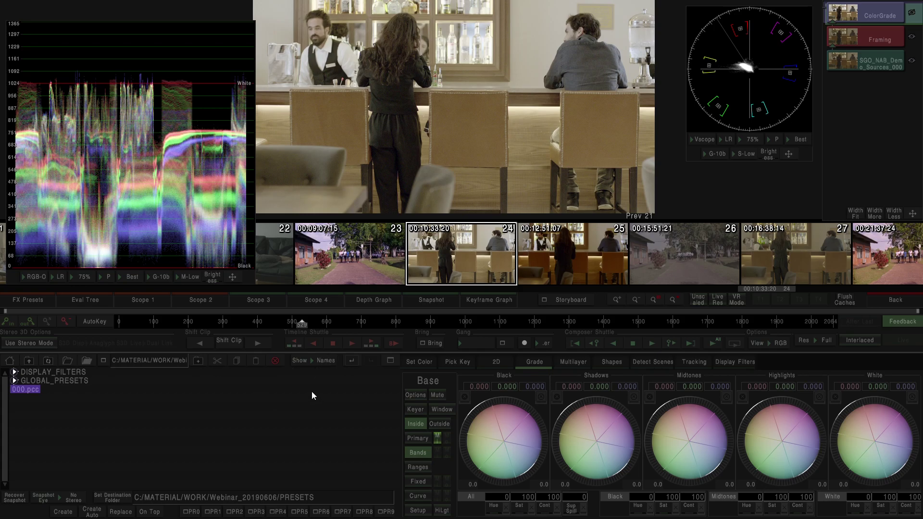
right_click(335, 434)
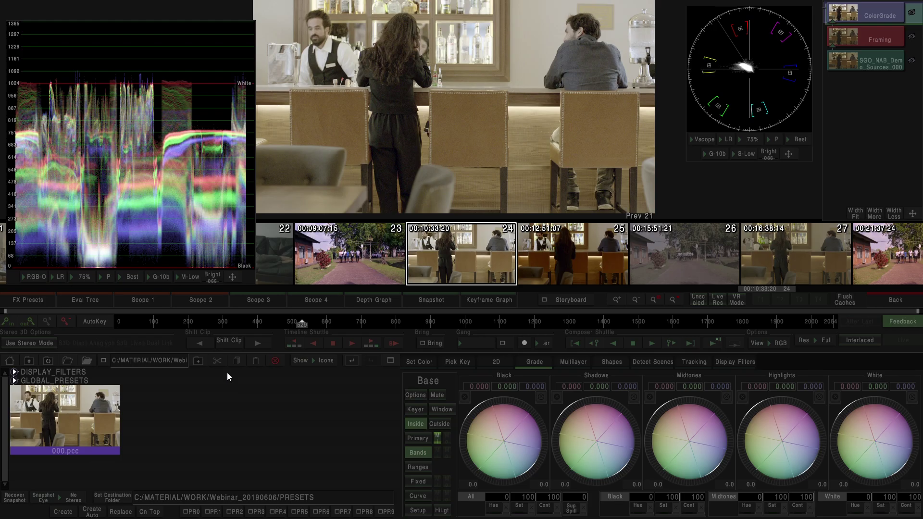
- Open the ColorGrade of the clip with the couple and sofa, and apply the saved 000.pcc preset on top of it
left_click(886, 302)
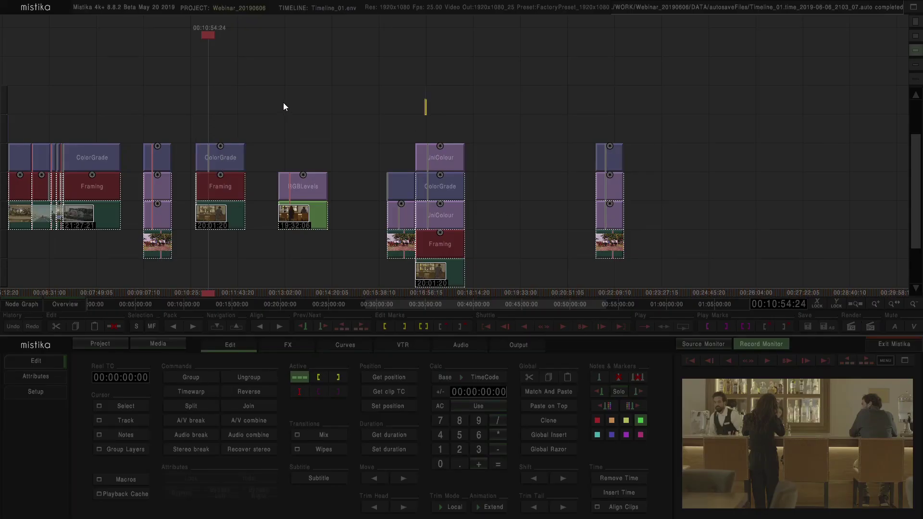
scroll(236, 91, "up", 3)
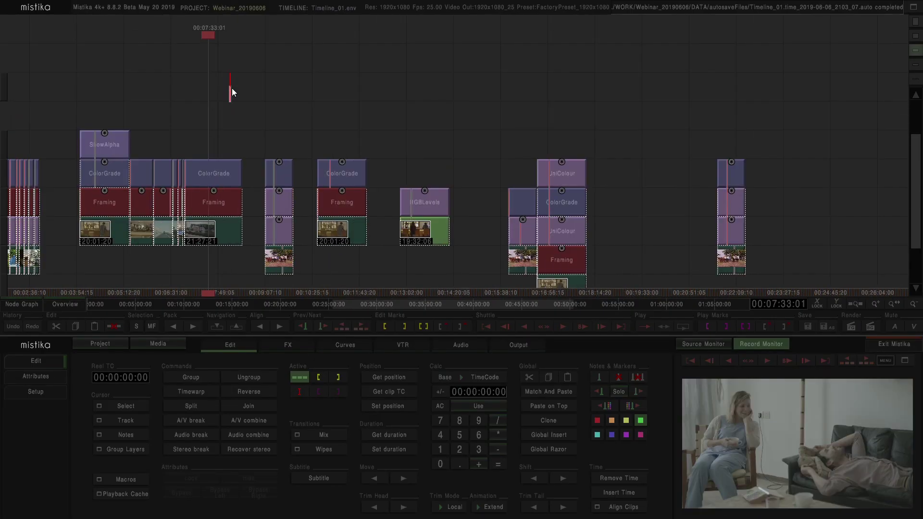
left_click(219, 163)
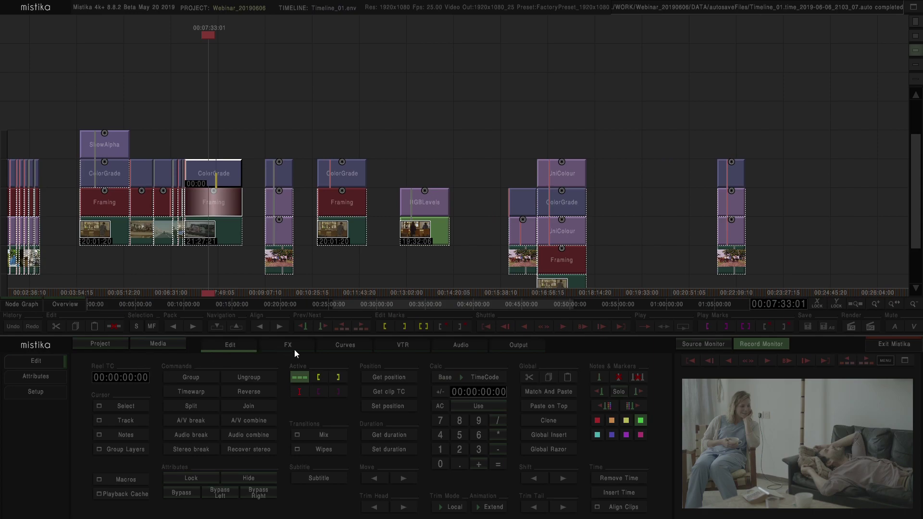
double_click(216, 179)
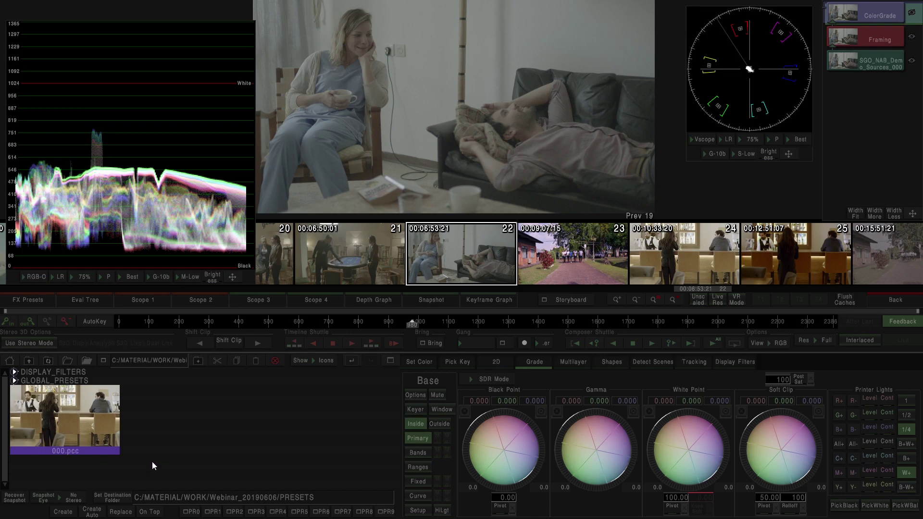
left_click(149, 513)
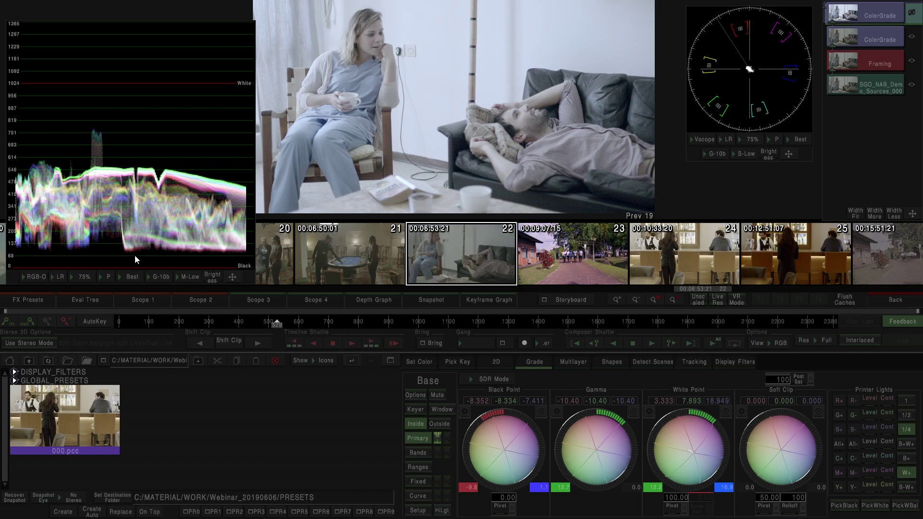
- Select both vectors in the preset ColorGrade's layer tree and copy the grade's settings
left_click(33, 298)
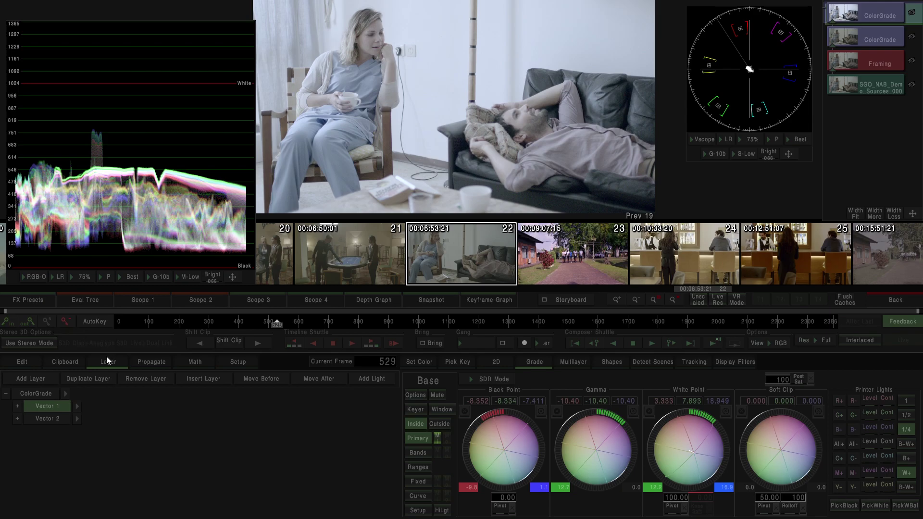
left_click(52, 421)
left_click(66, 362)
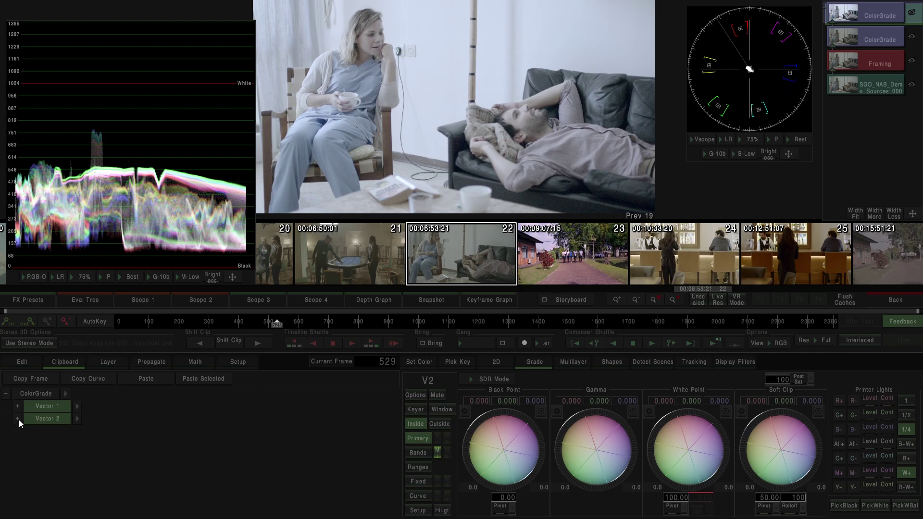
- Add a second vector to the clip's original ColorGrade below, and paste the copied settings onto its selected base grade and both vectors
left_click(854, 38)
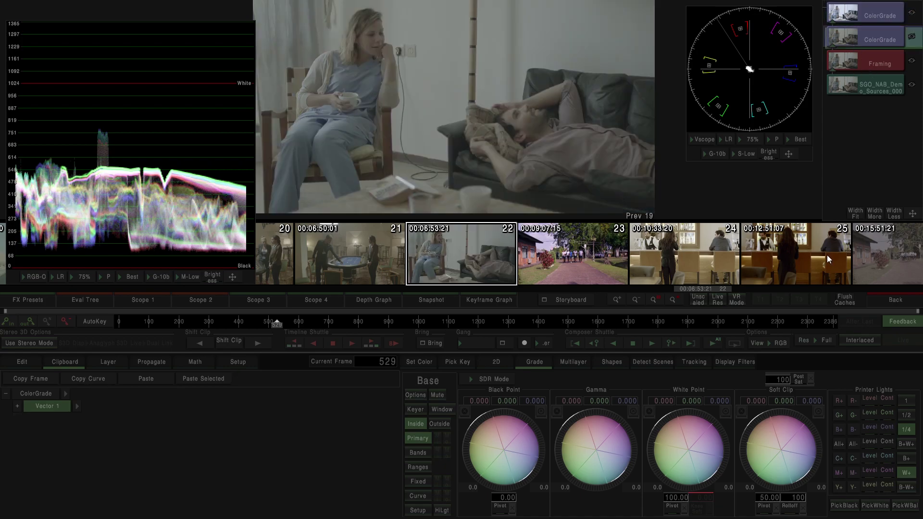
left_click(104, 362)
left_click(45, 380)
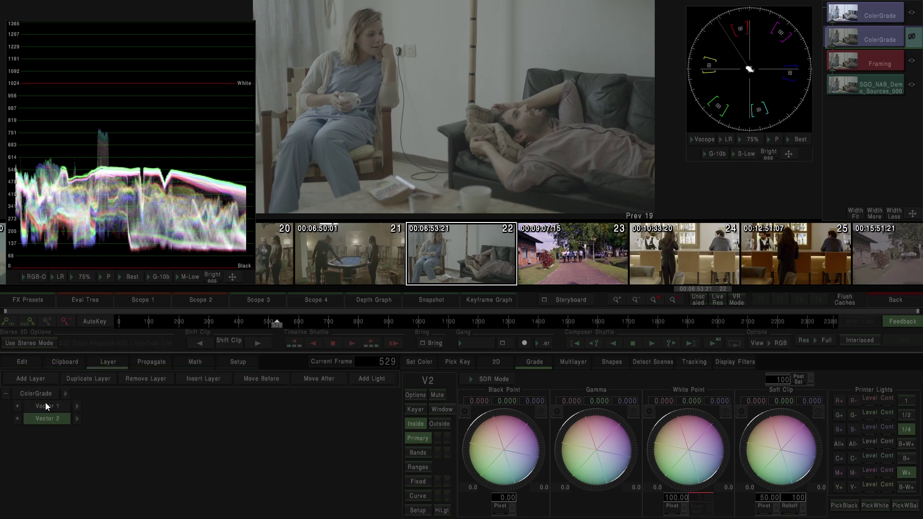
left_click(45, 398)
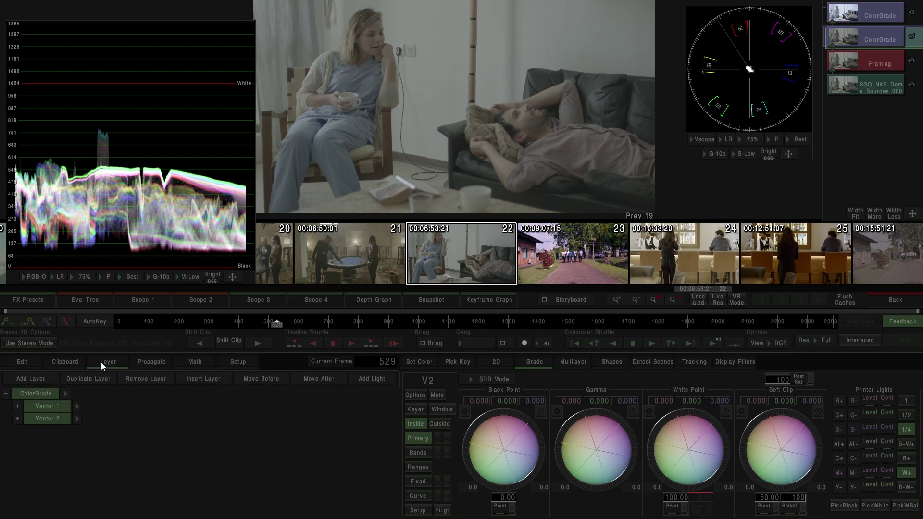
left_click(62, 364)
left_click(218, 378)
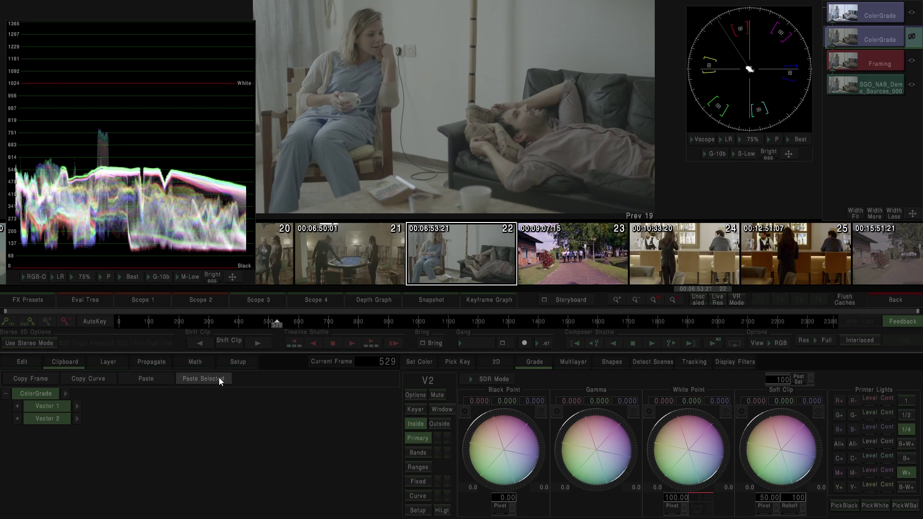
left_click(172, 440)
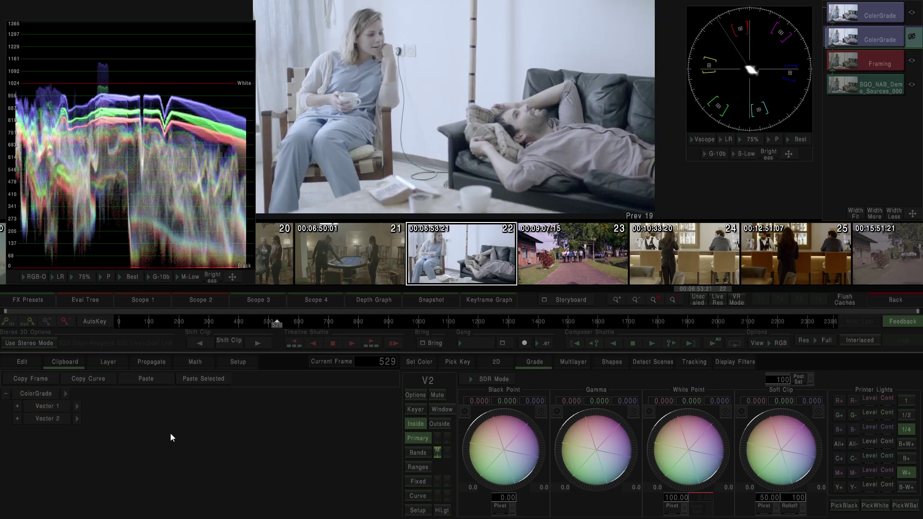
- Return to the timeline, delete the topmost ColorGrade stacked on the couple-and-sofa clip, and select the remaining ColorGrade
left_click(879, 298)
left_click(211, 147)
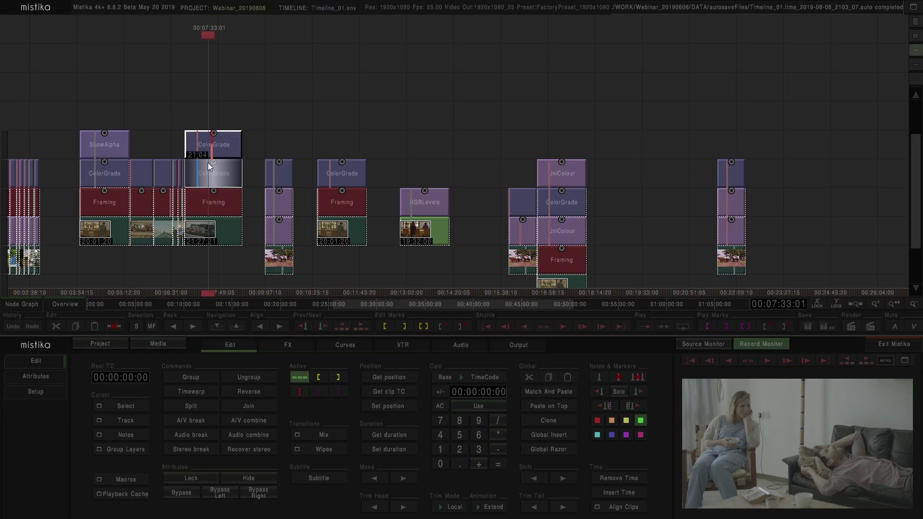
key("Delete")
left_click(215, 174)
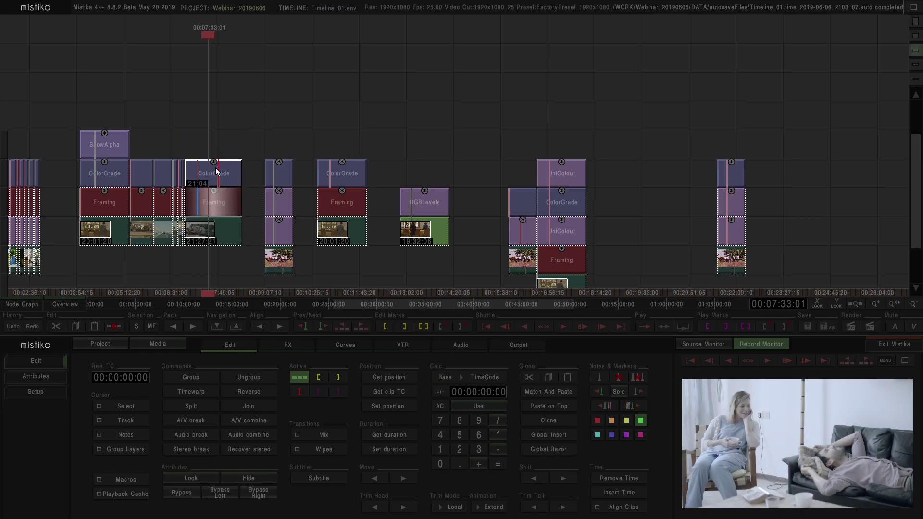